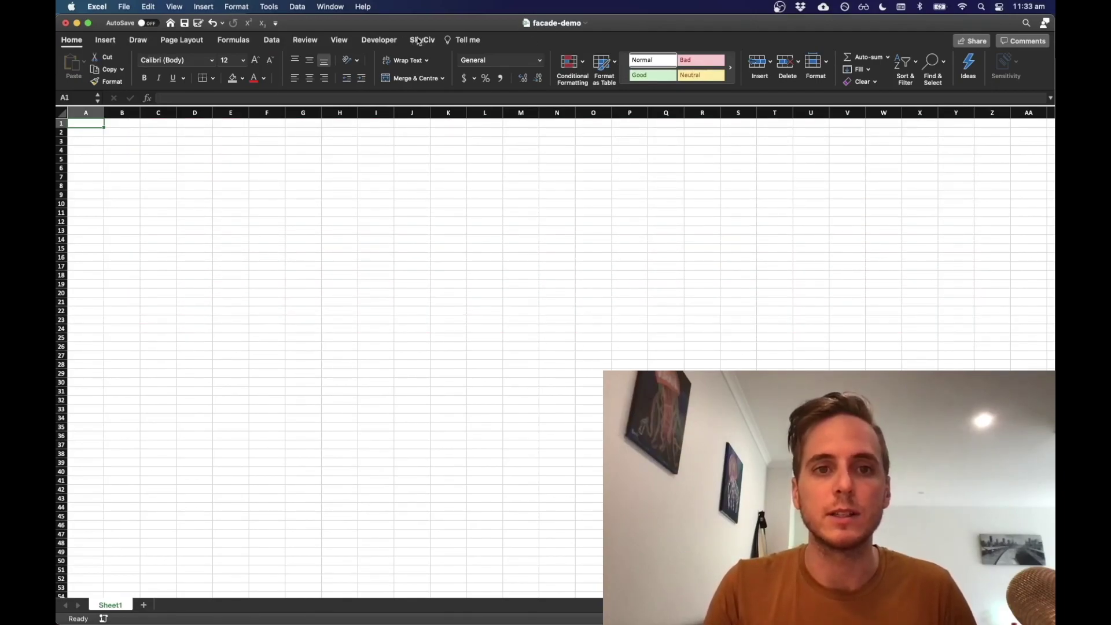
left_click(103, 41)
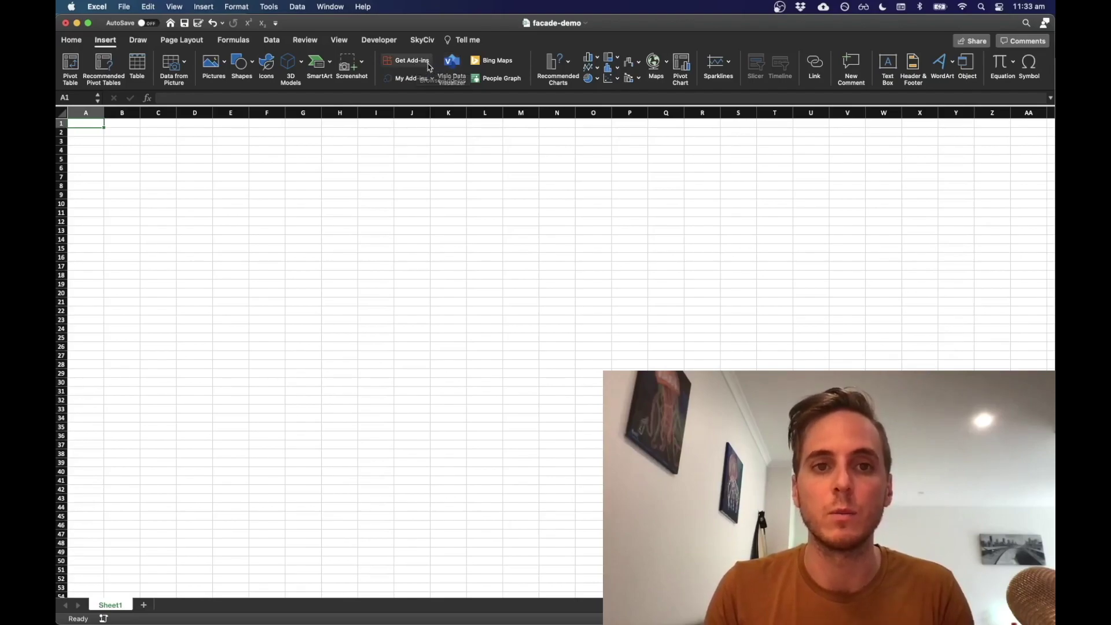
left_click(423, 41)
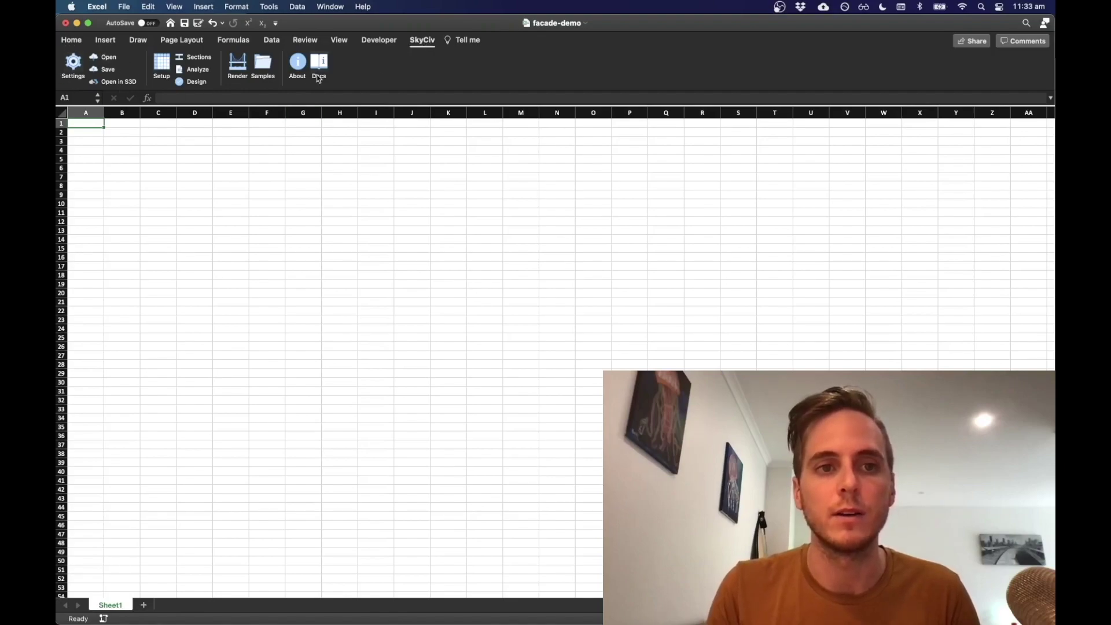
left_click(102, 160)
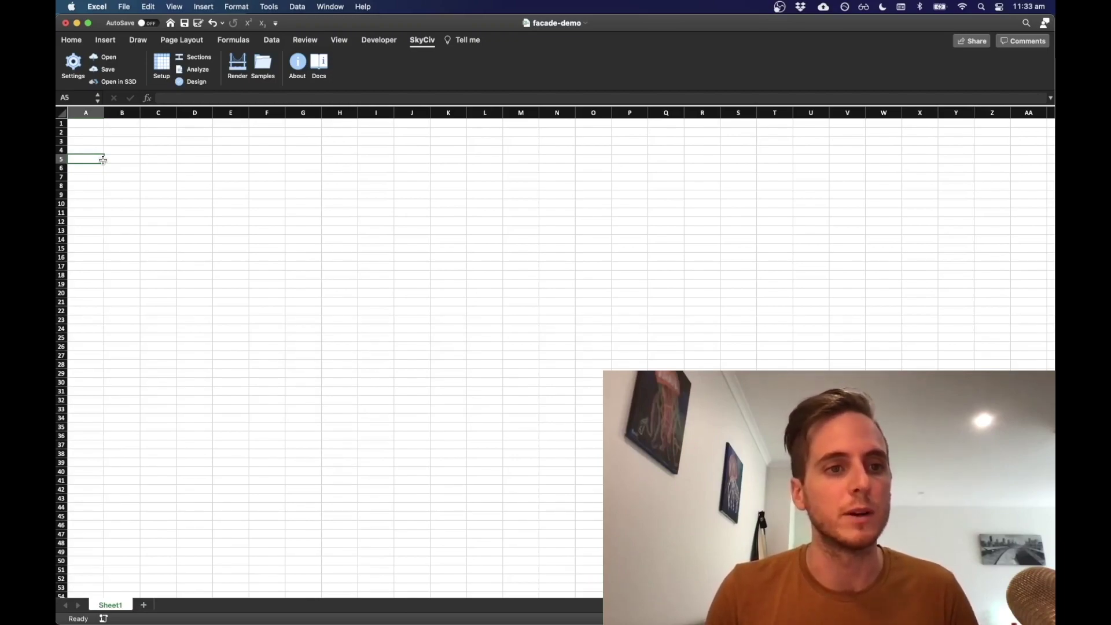
left_click(96, 126)
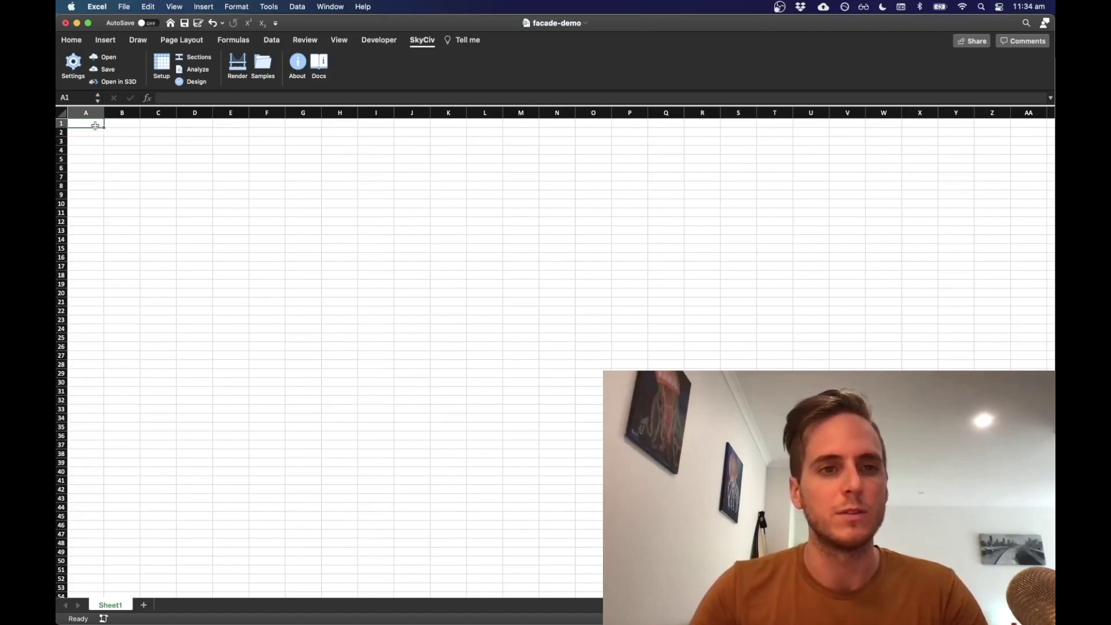
Step: Draw a freehand circle with crossing horizontal and vertical axes in black pen over columns B to H below the top rows
left_click(106, 40)
left_click(137, 40)
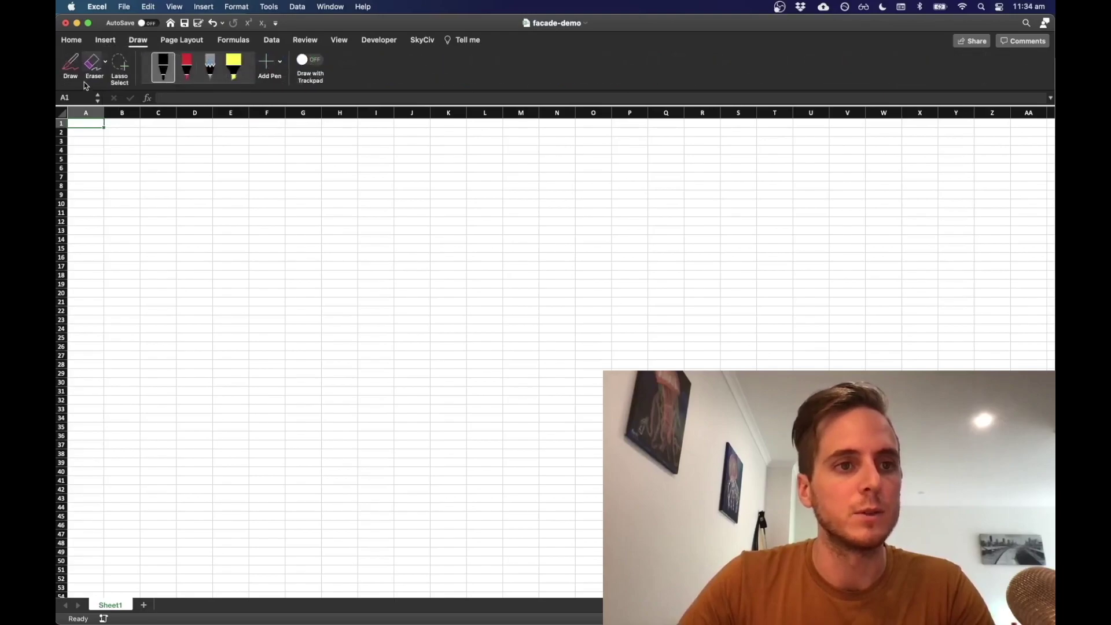
left_click(70, 64)
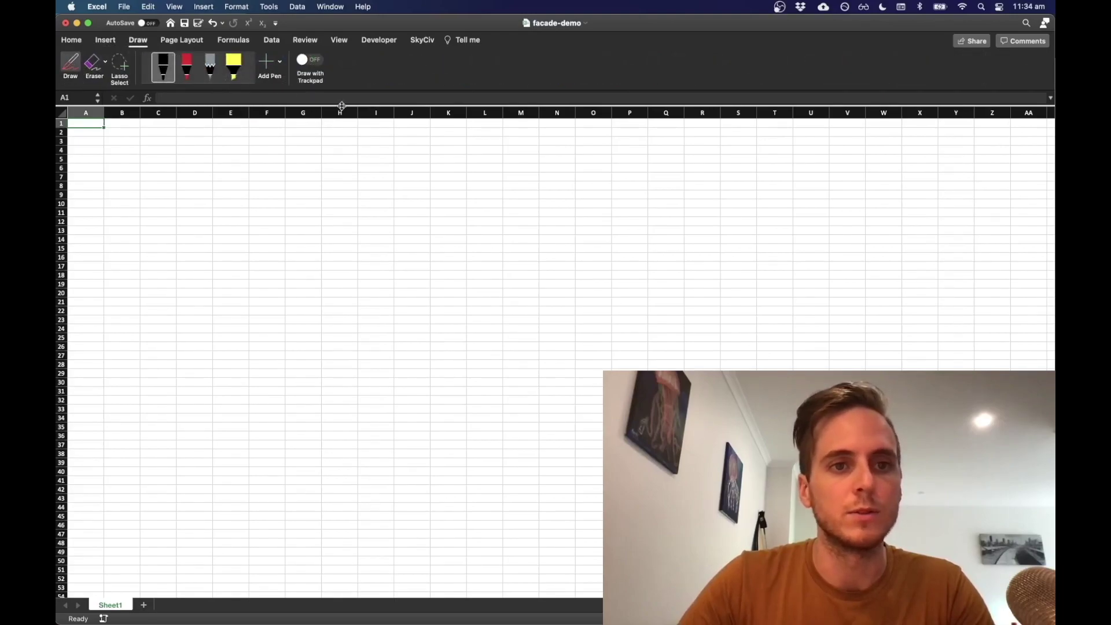
left_click(308, 60)
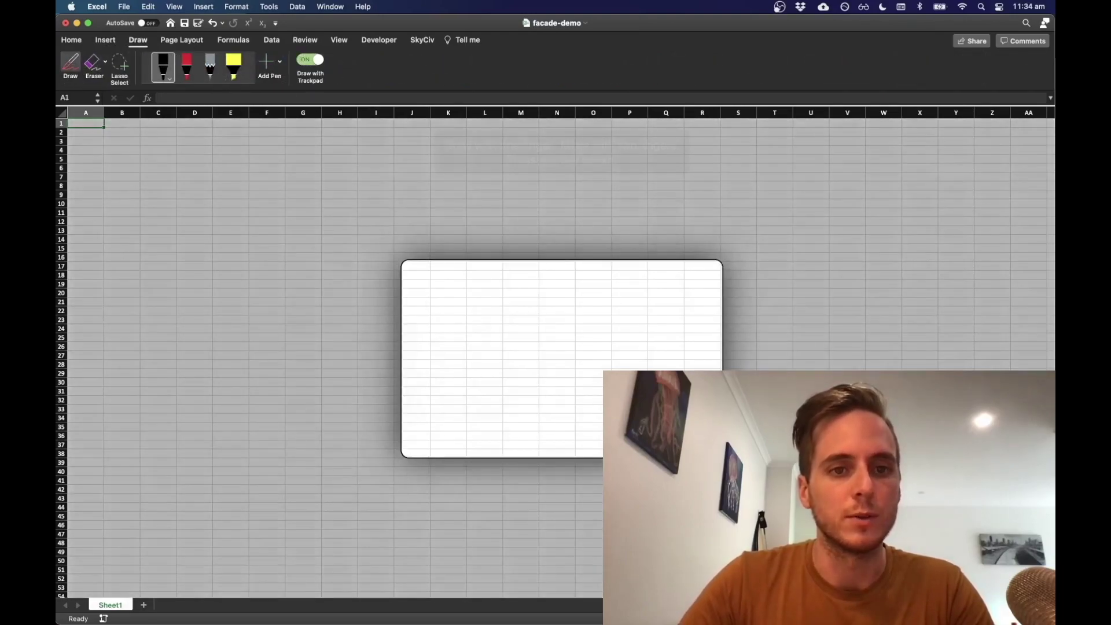
scroll(370, 336, "right", 5)
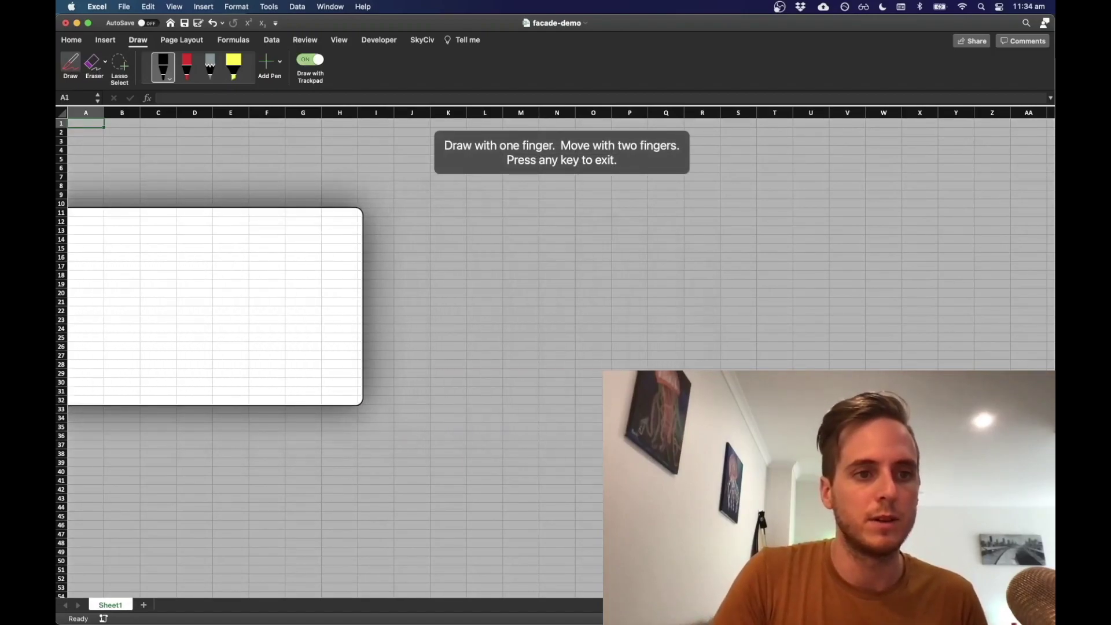
scroll(228, 301, "down", 1)
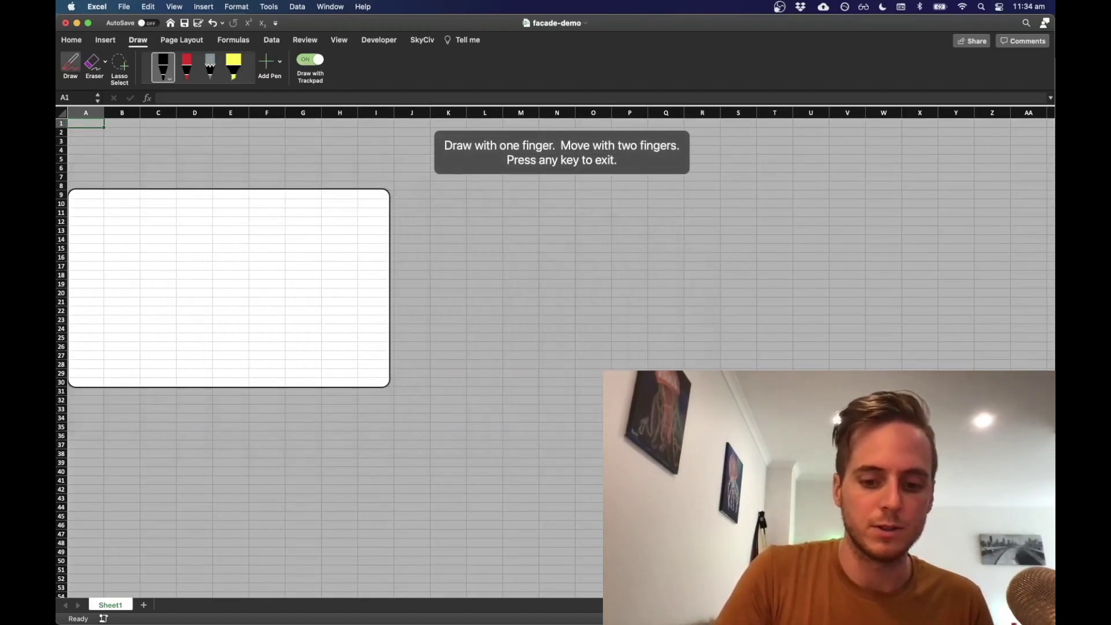
mouse_move(241, 218)
left_mouse_down()
mouse_move(234, 212)
mouse_move(253, 351)
mouse_move(240, 213)
left_mouse_up()
left_click(268, 347)
left_click_drag(94, 278, 343, 276)
left_click_drag(218, 191, 224, 379)
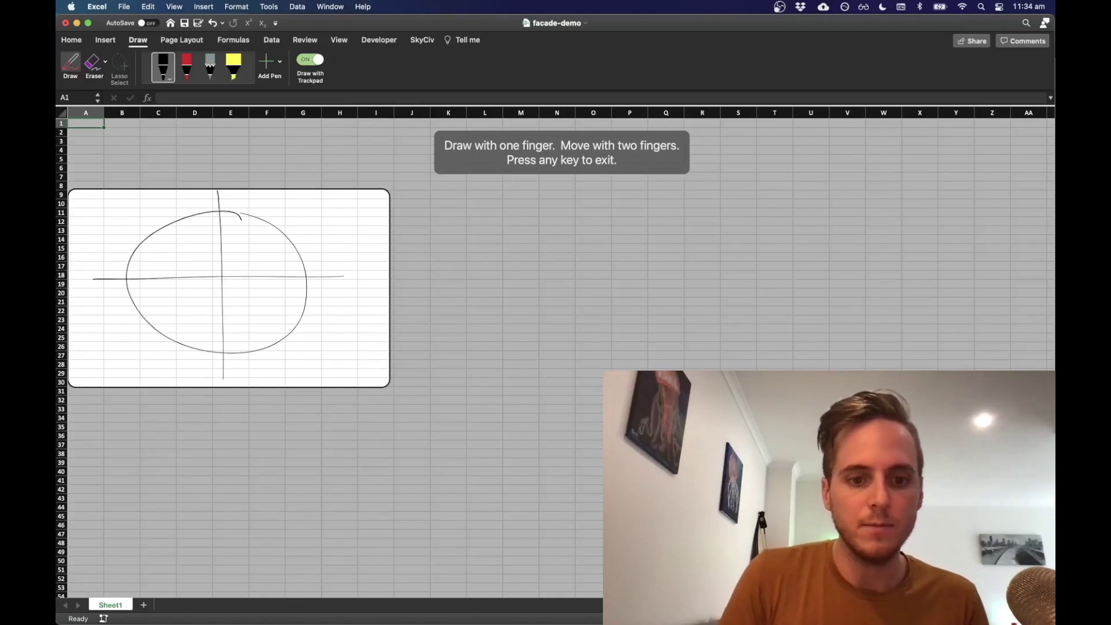
Step: Add a horizontal line across the upper part of the circle and short tick marks near both horizontal axis ends, then stop drawing
left_click_drag(128, 230, 293, 232)
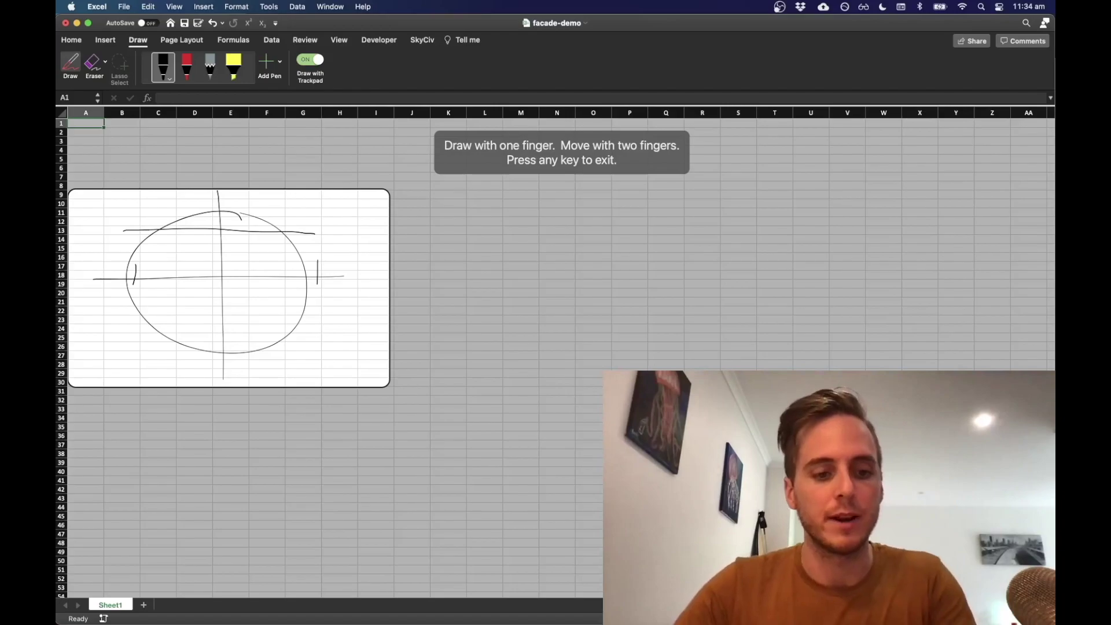
key("Escape")
left_click(144, 140)
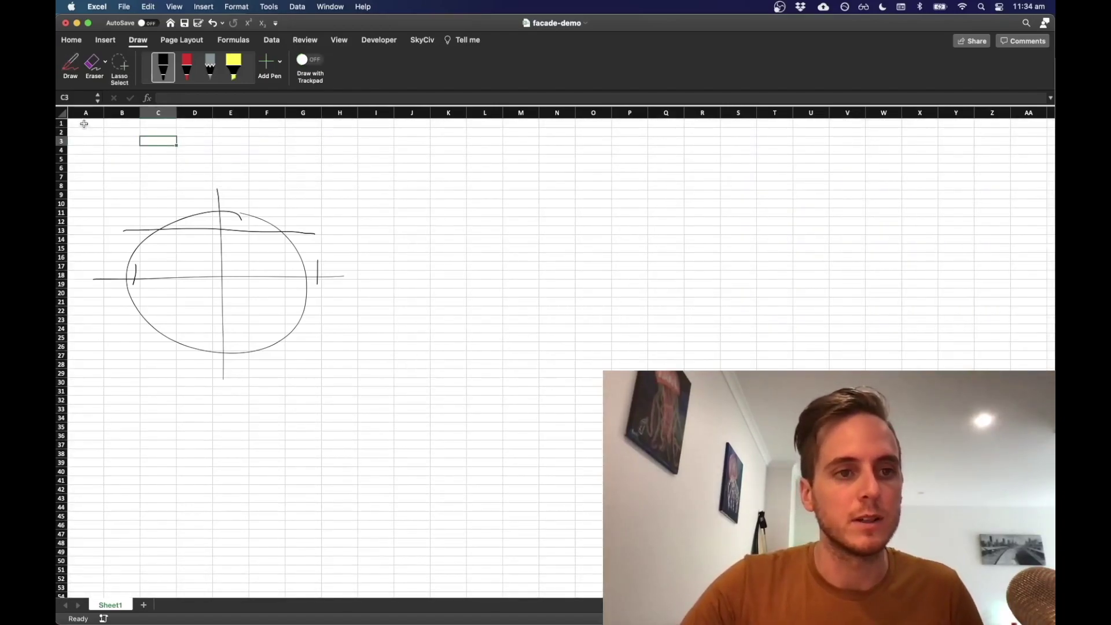
Step: Enter the radius label r in A1 and its value 25 in B1
left_click(83, 125)
type("r")
key("Tab")
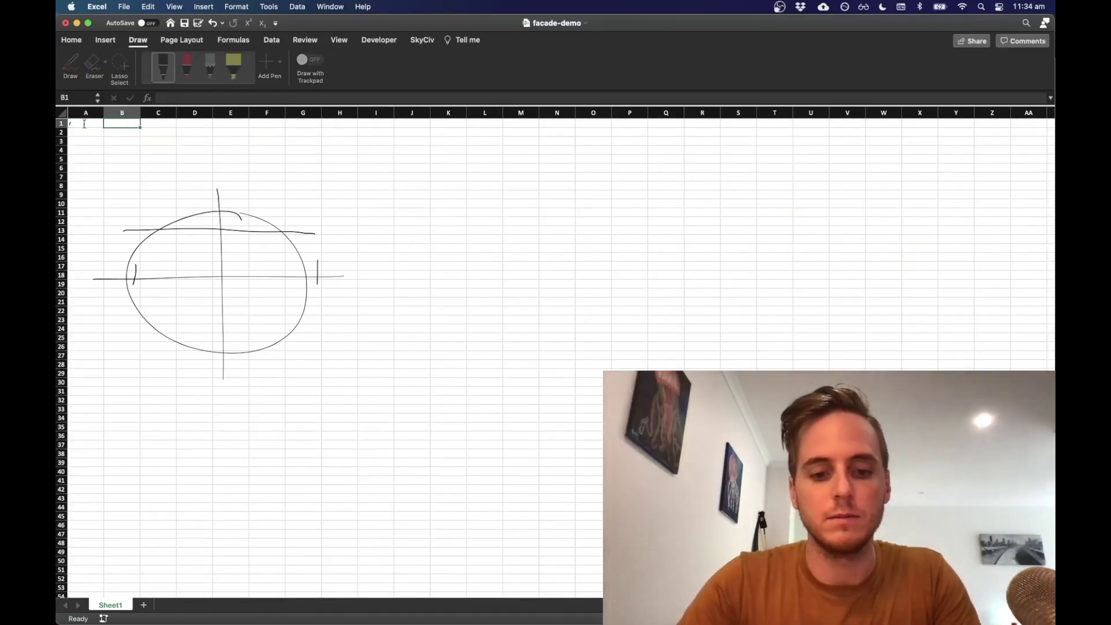
type("25")
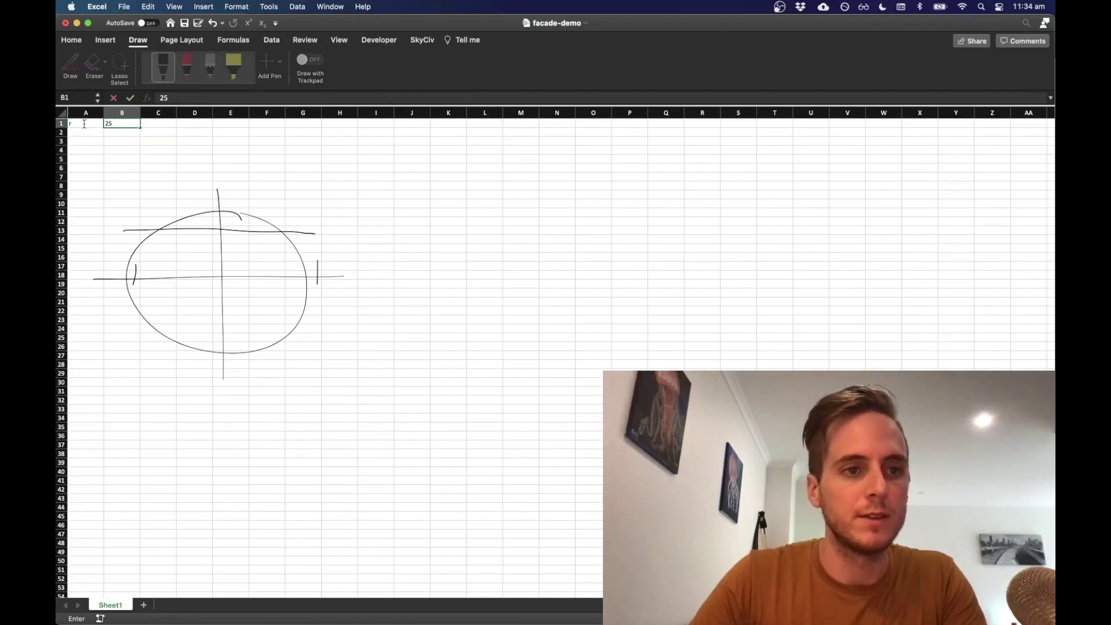
key("Return")
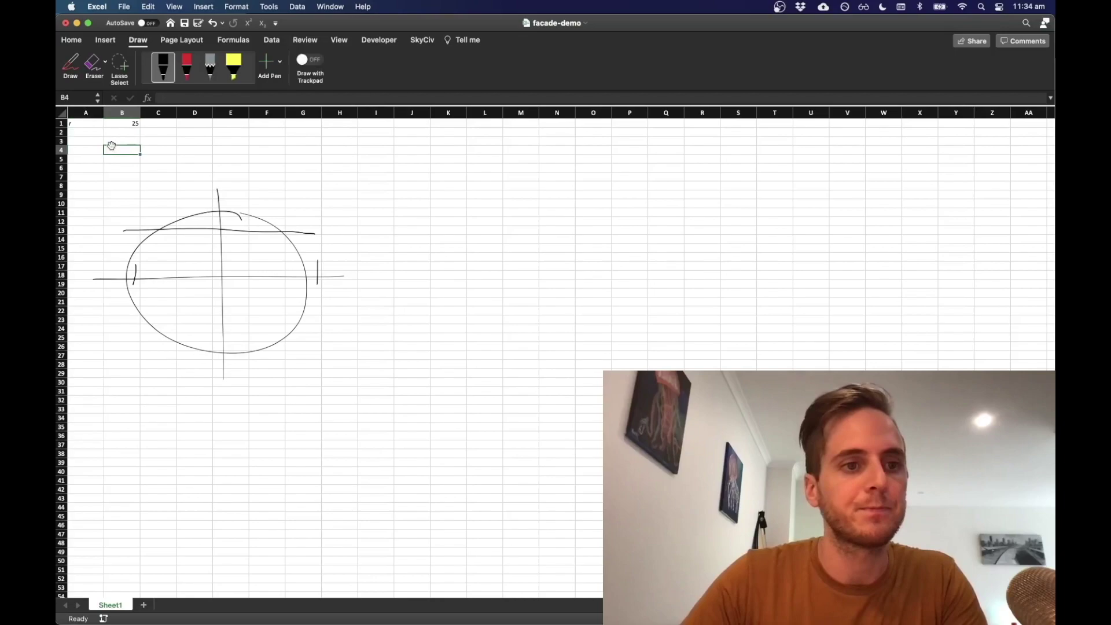
Step: Write the circle equation x2 + y2 = r2 across A2:E2, one term or symbol per cell
type("x2")
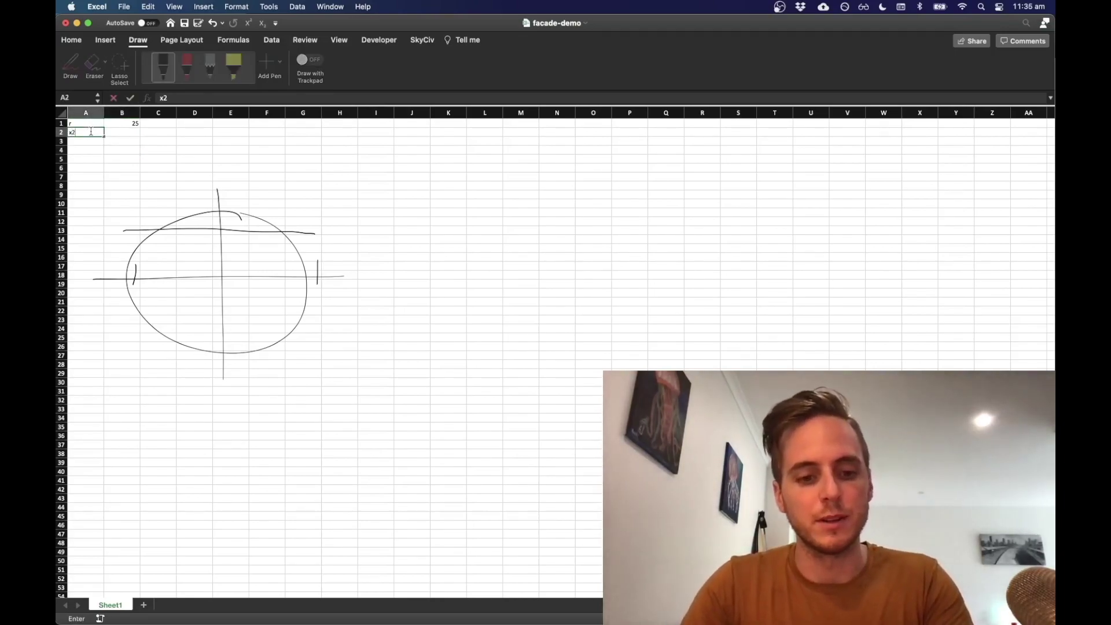
key("Tab")
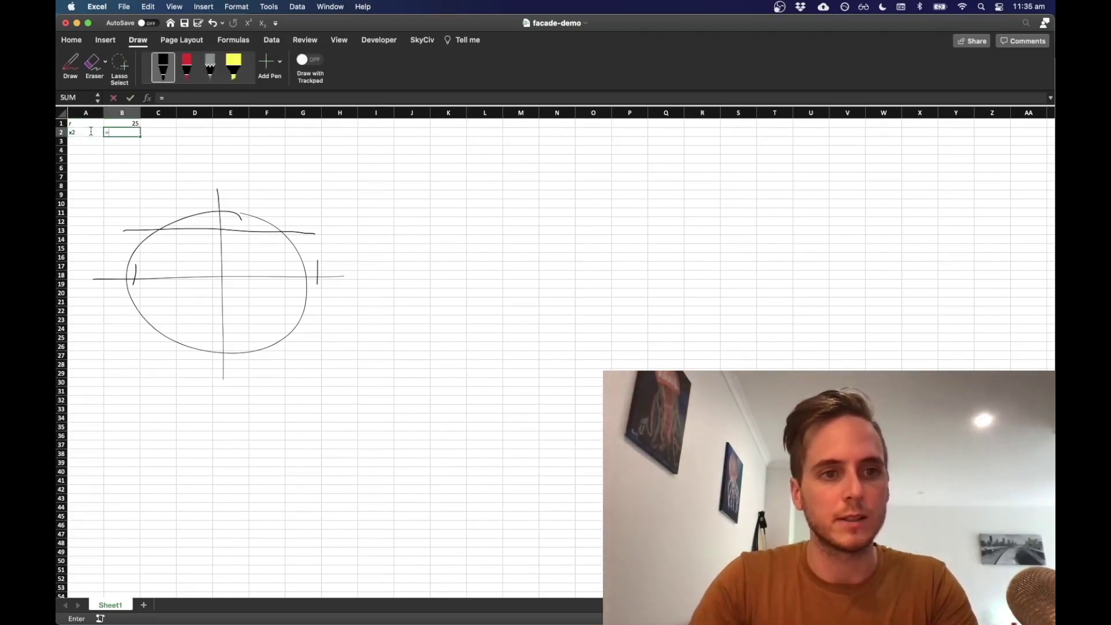
type("=")
type("+")
key("Tab")
type("y2")
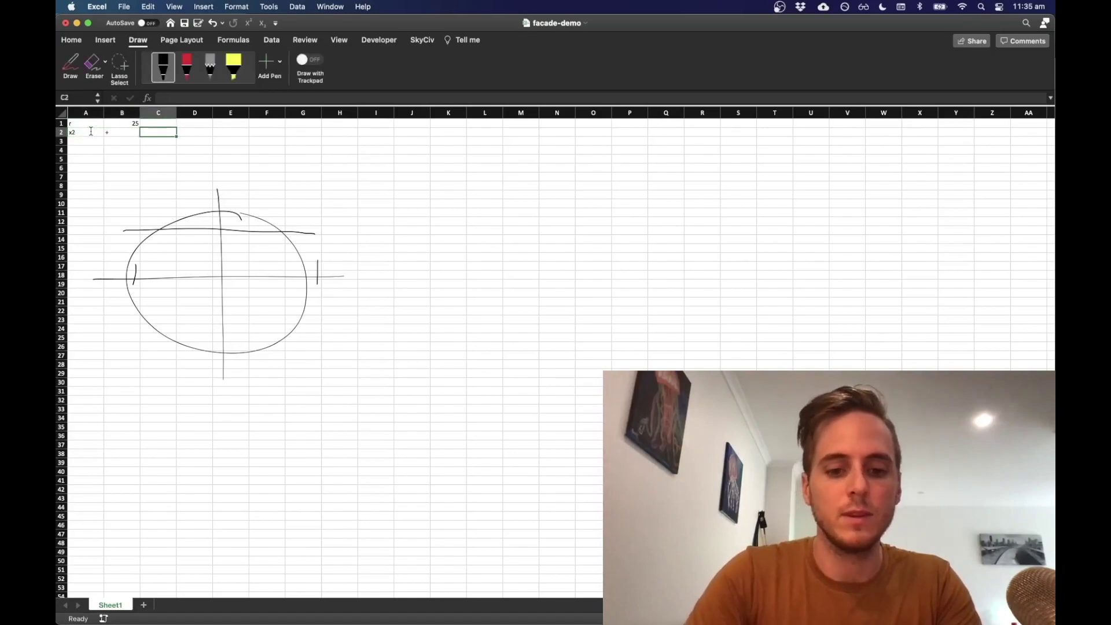
key("Tab")
type("=")
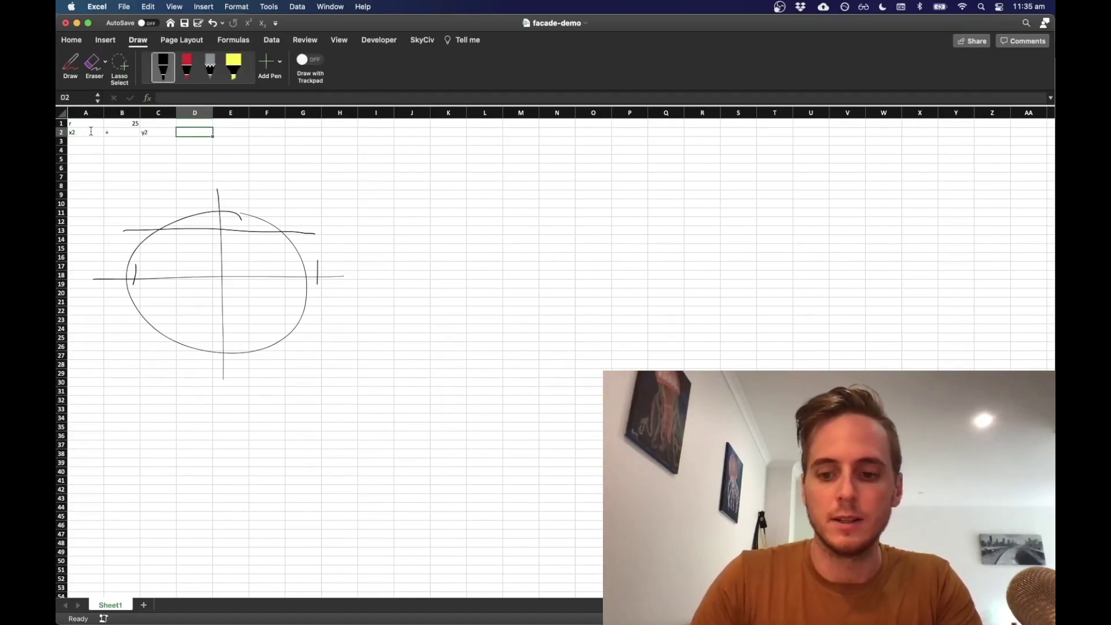
key("Tab")
type("r2")
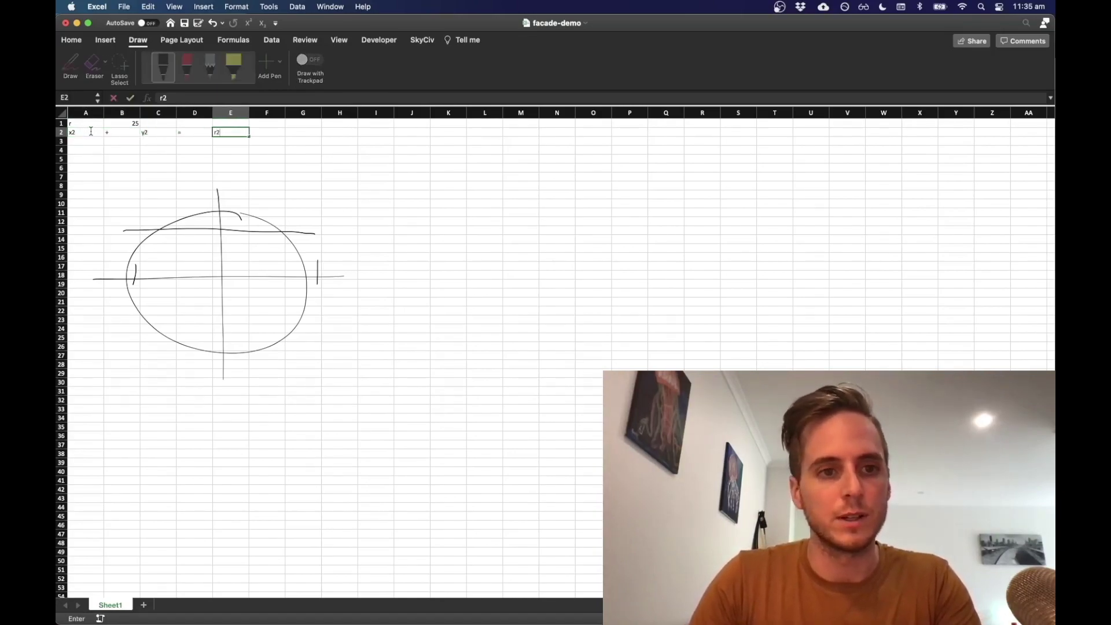
key("Return")
Step: Start the rearranged equation in row 3 with y in C3 and an equals sign in D3
key("Right")
key("Right")
key("Right")
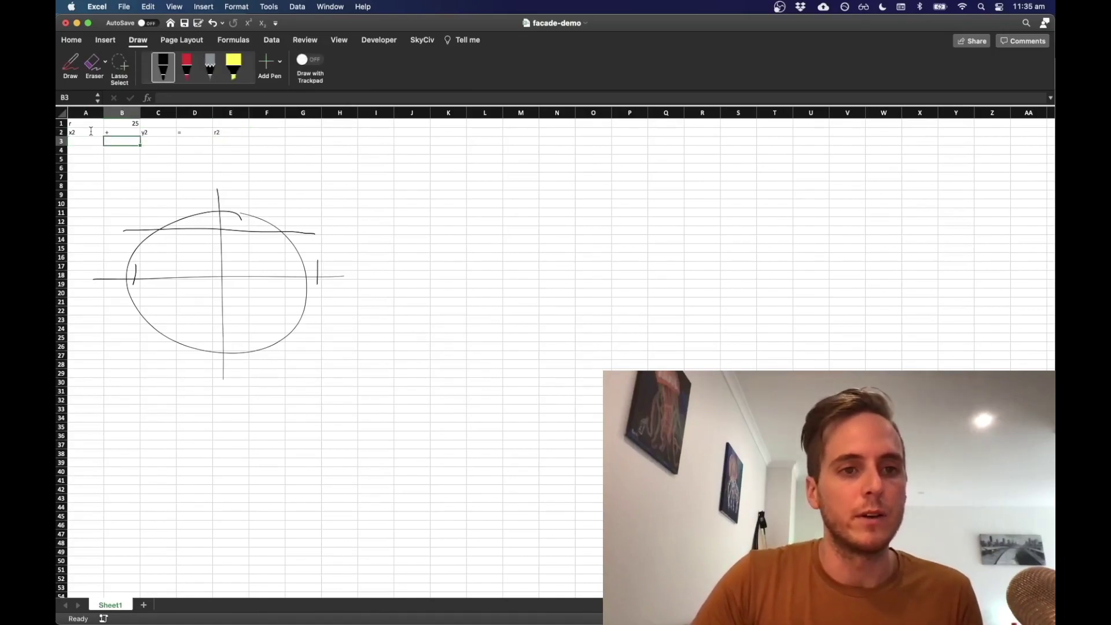
key("Left")
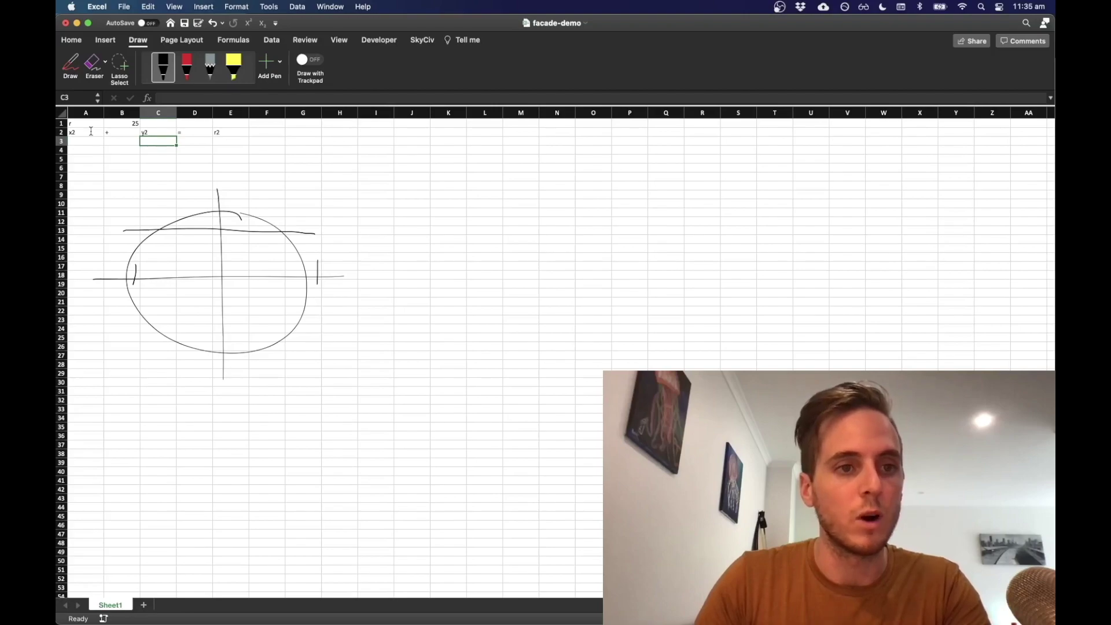
type("y2")
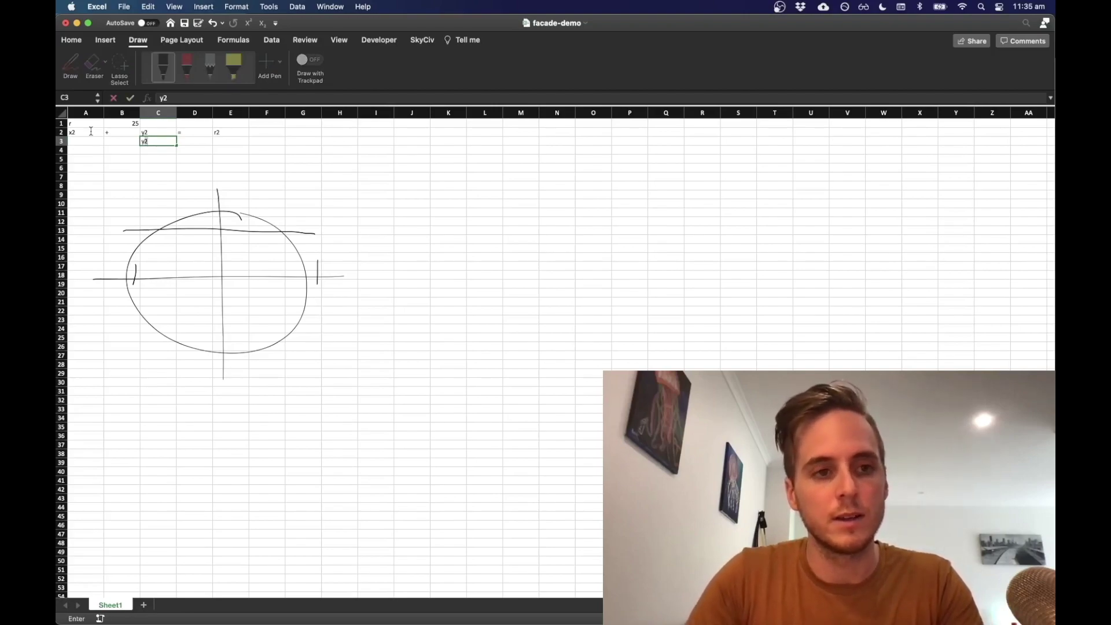
key("BackSpace")
key("Right")
type("=")
key("Tab")
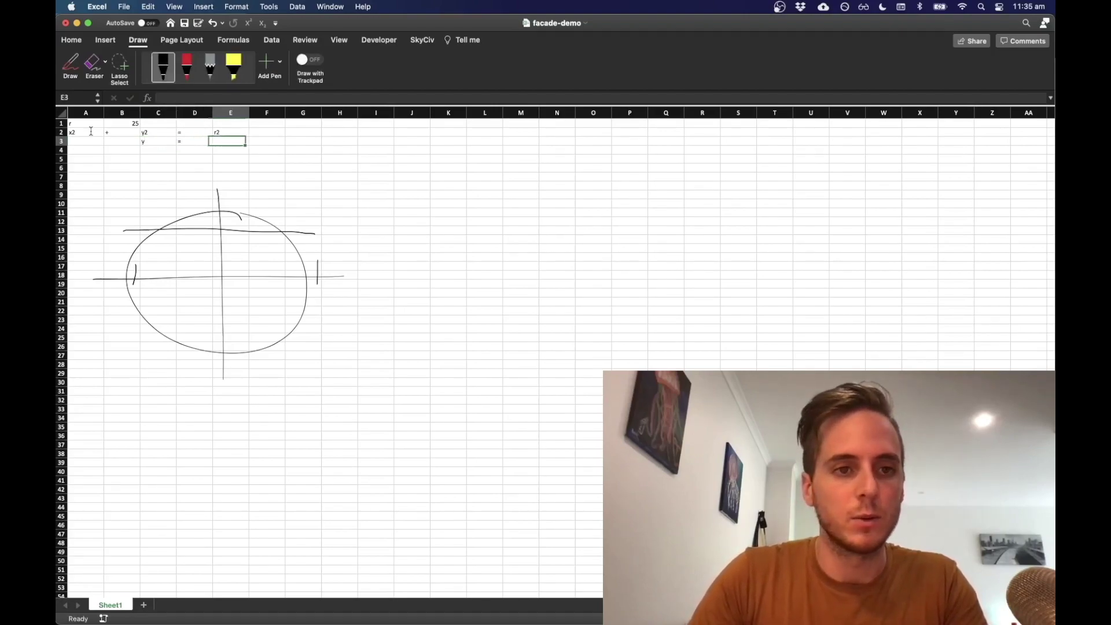
Step: Complete the row 3 equation with sqrt( in E3, r2 - x2 in F3 and a closing parenthesis in G3
type("sqrt")
key("Right")
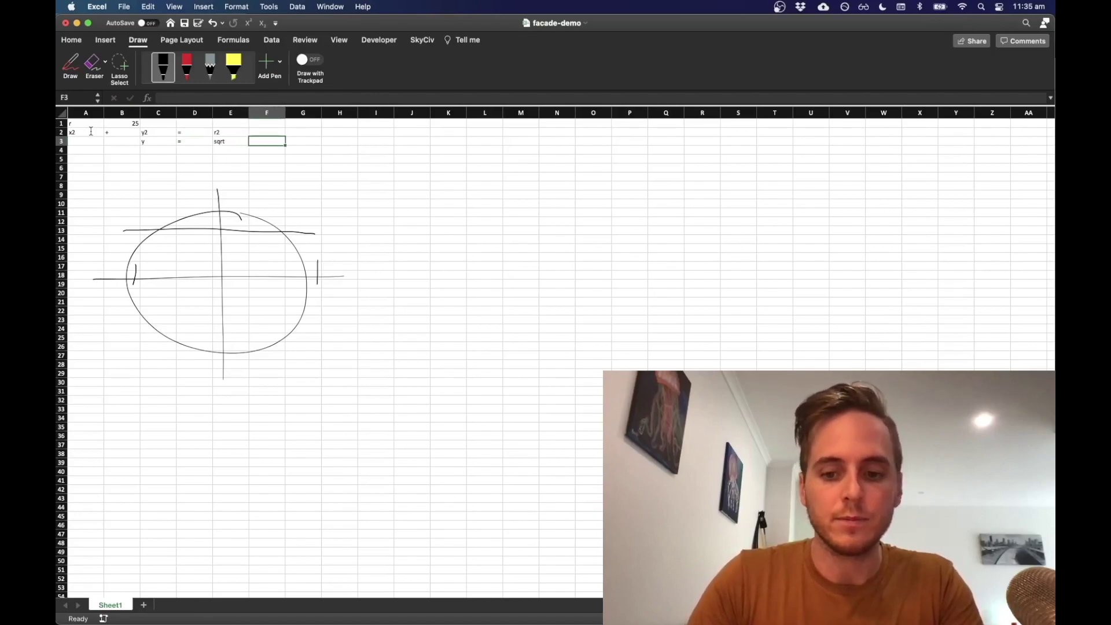
key("Left")
double_click(237, 140)
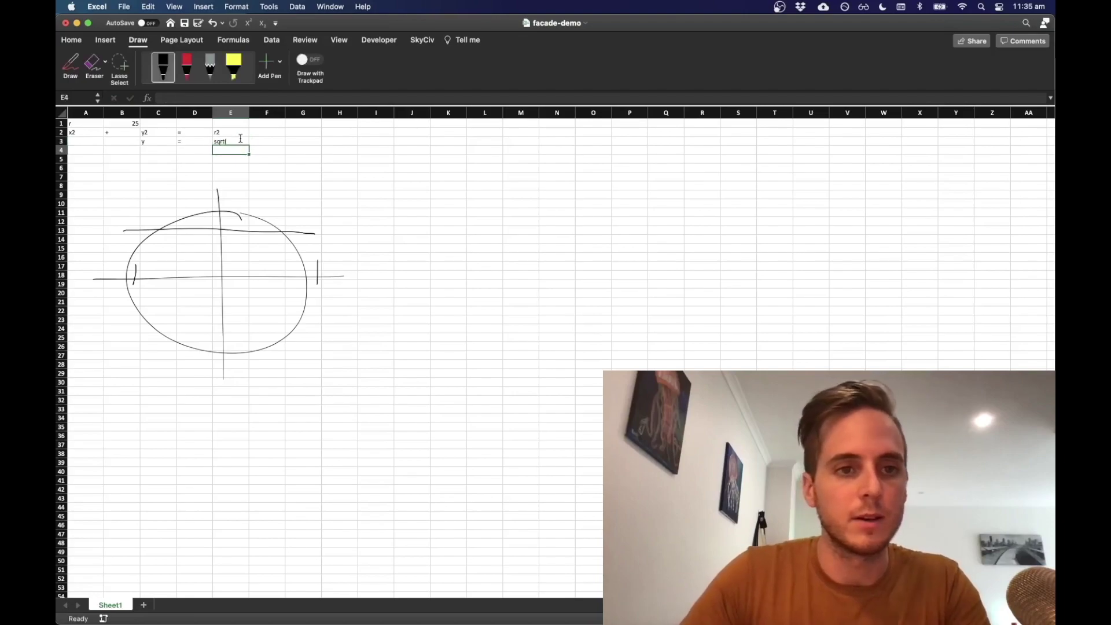
left_click(267, 139)
type("r2 - x2")
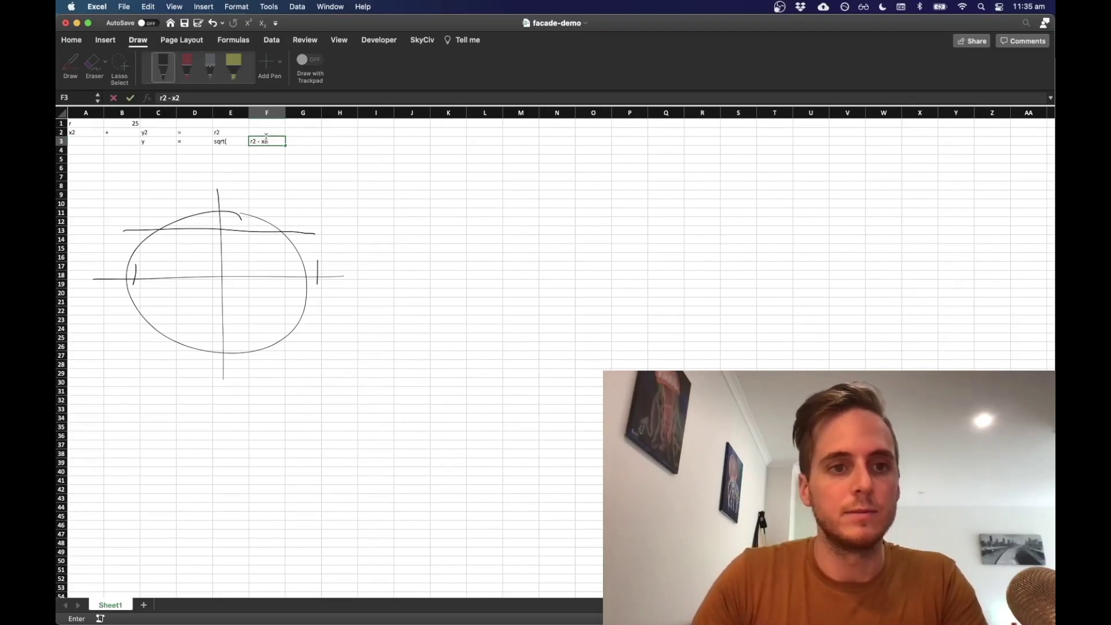
key("Tab")
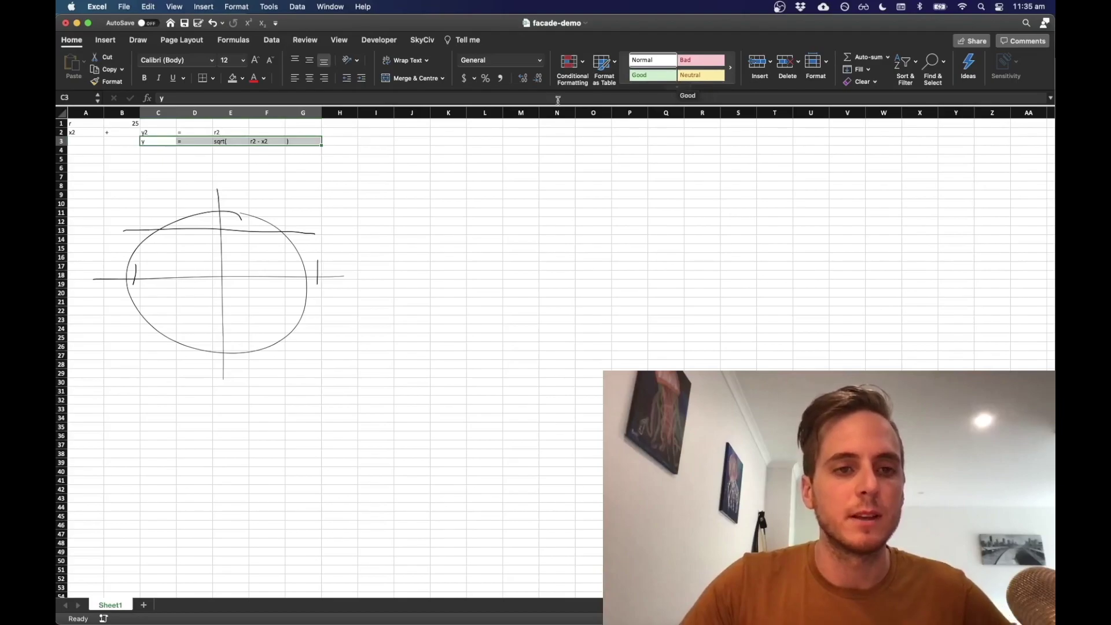
Step: Apply the Input cell style to C3:G3 and the yellow Neutral style to A2:E2
left_click(732, 70)
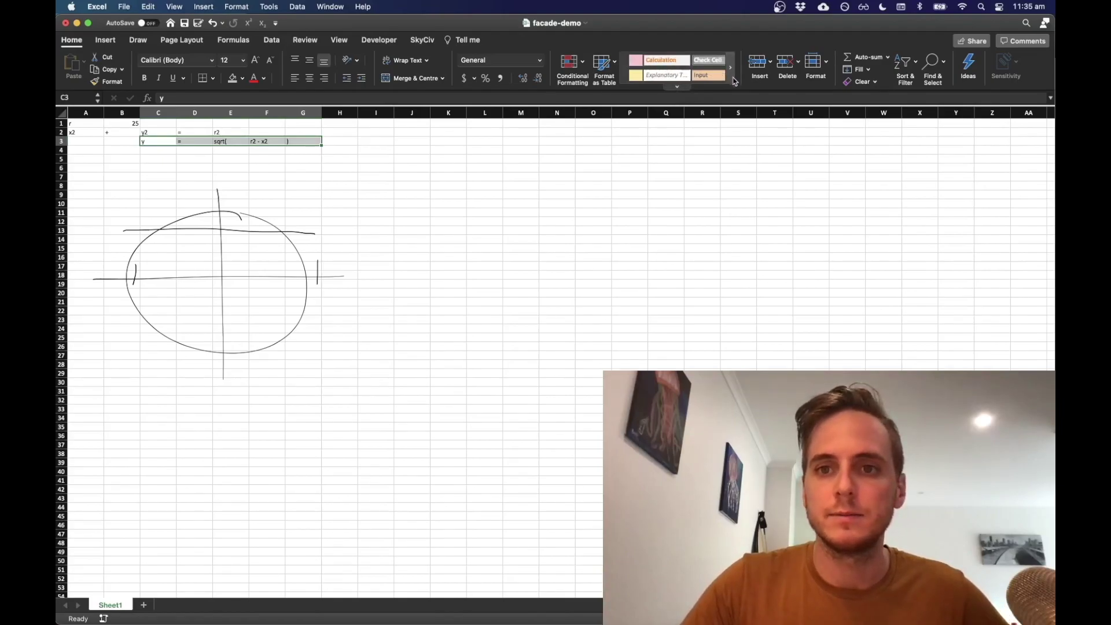
left_click(700, 75)
left_click_drag(99, 135, 232, 133)
left_click(652, 75)
Step: Increase the font size of the entire sheet to 18
left_click(63, 112)
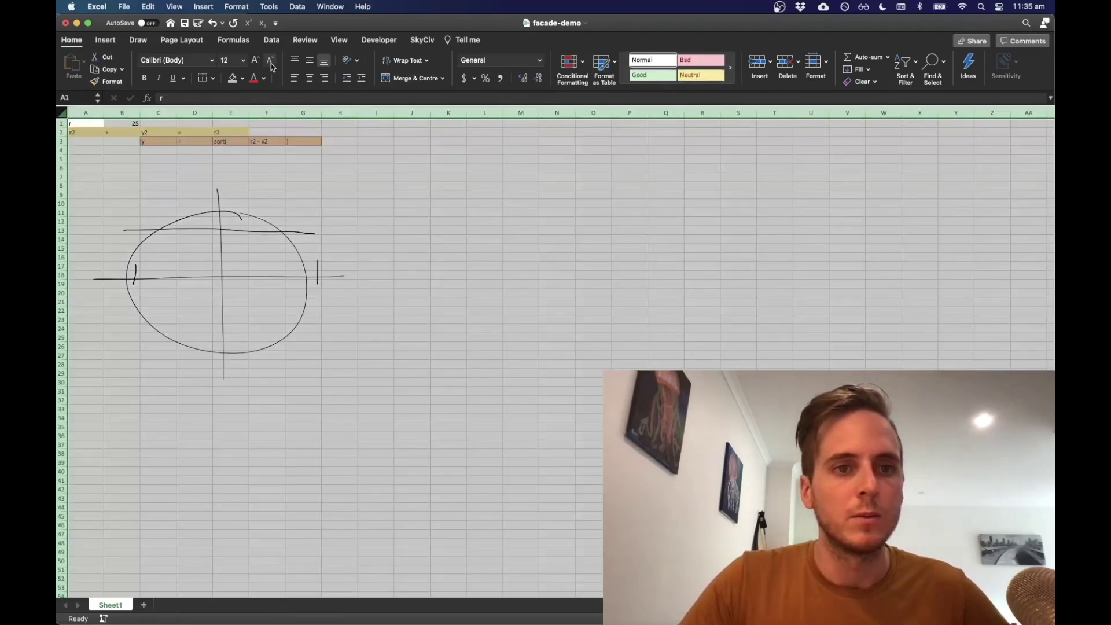
left_click(255, 61)
left_click(255, 60)
left_click(256, 63)
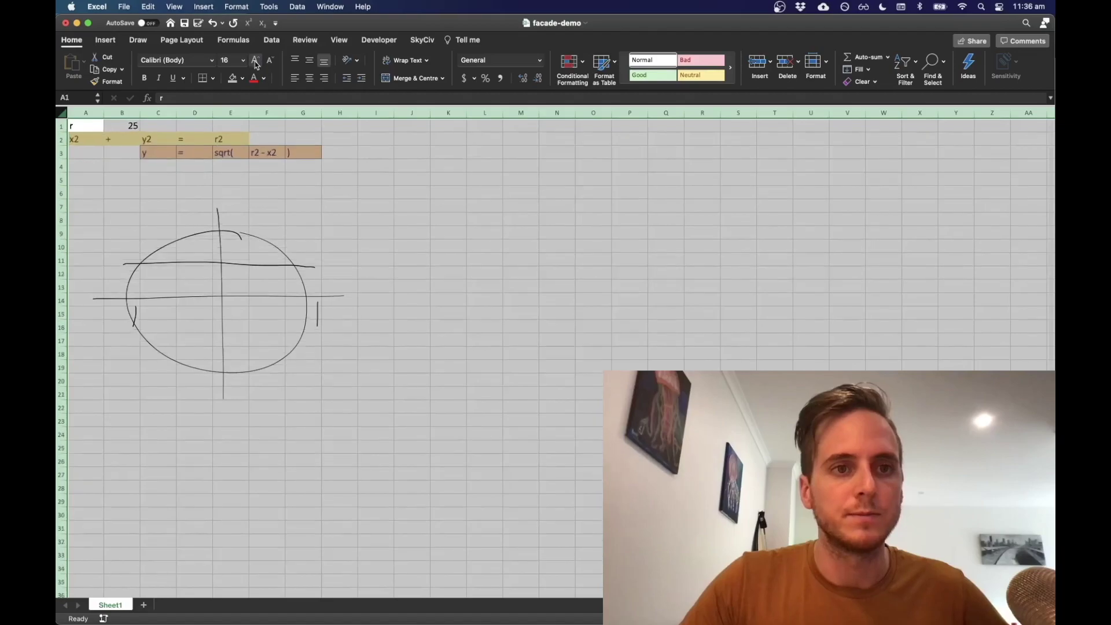
left_click(376, 219)
left_click(408, 153)
Step: Enter the table headers ID, X, Y and Z in I1:L1
left_click(388, 128)
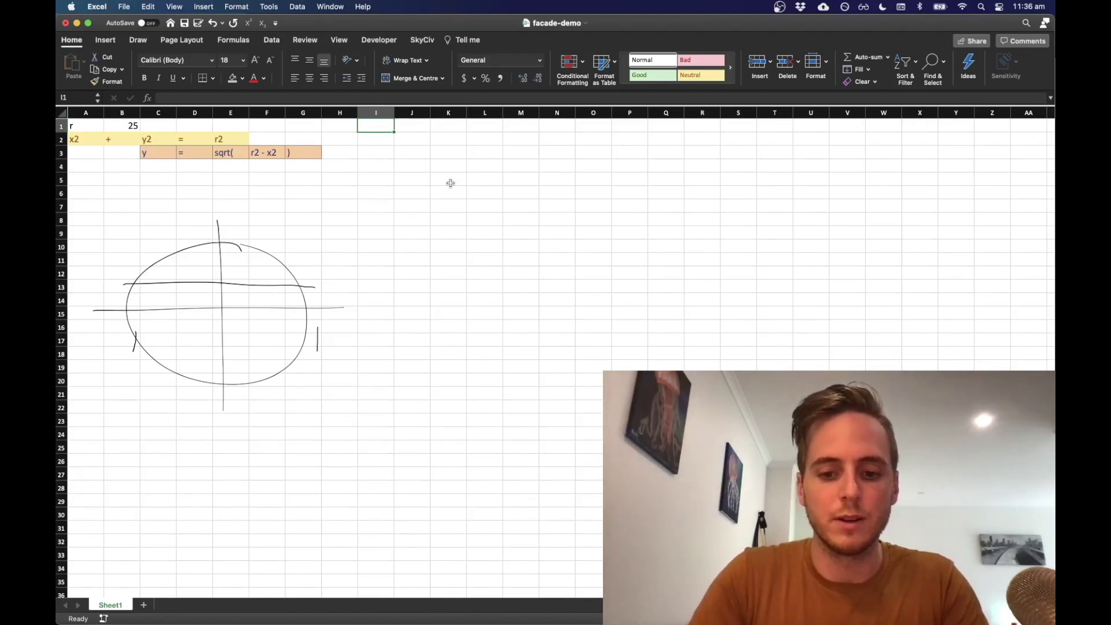
type("ID")
key("Tab")
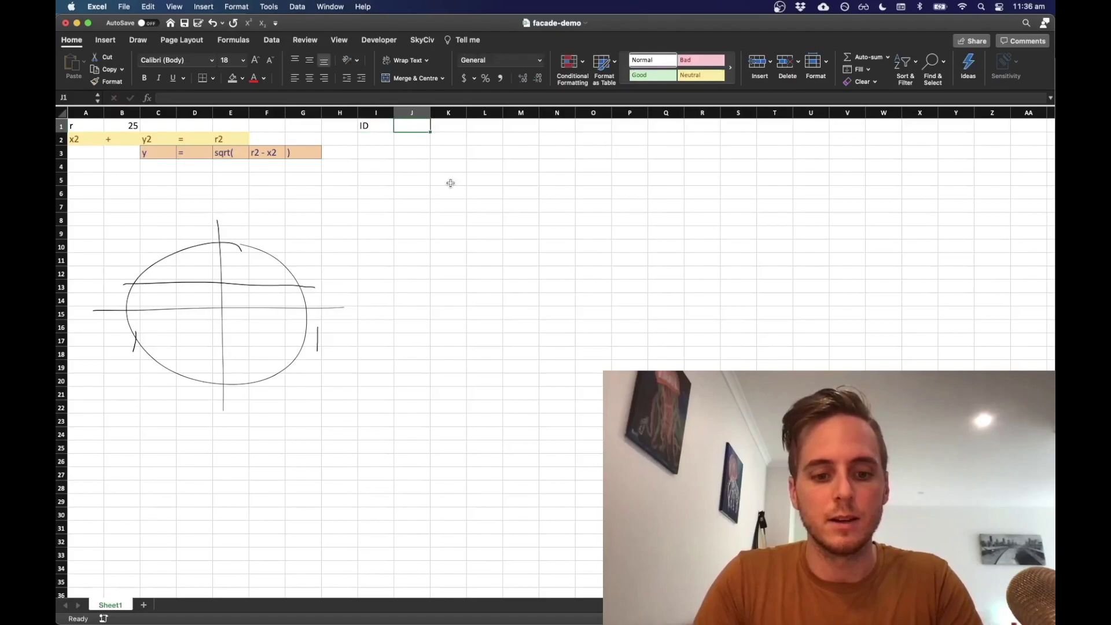
type("X")
key("Tab")
type("Y")
key("Tab")
type("Z")
key("Return")
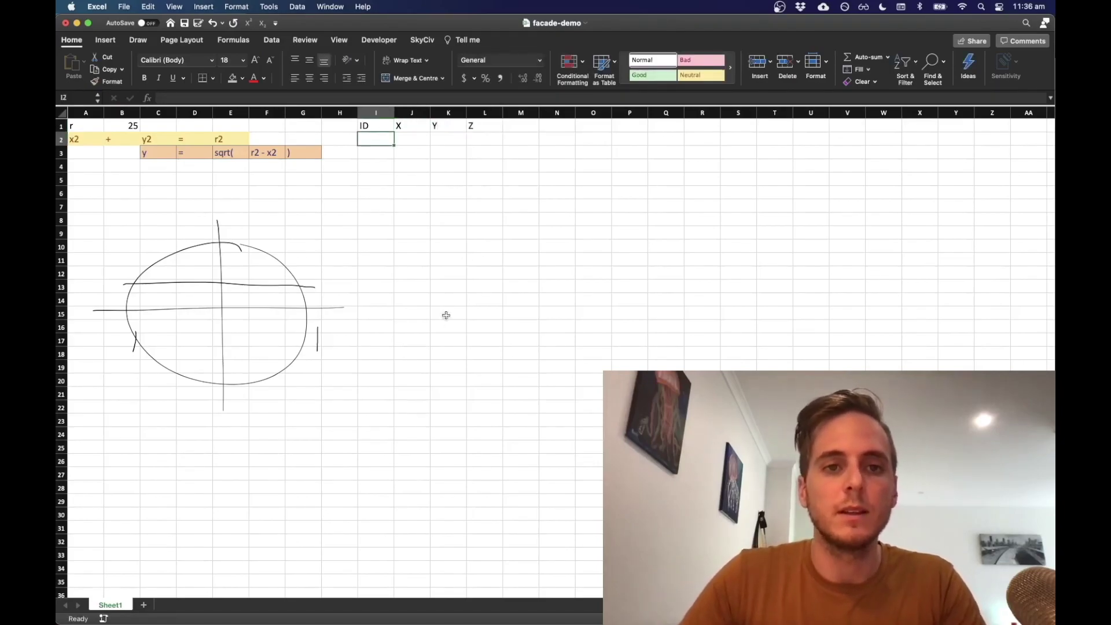
Step: Number the ID column from 1 to 24 in cells I2:I25, extending the series from 1, 2, 3
type("1")
key("Return")
type("2")
key("Return")
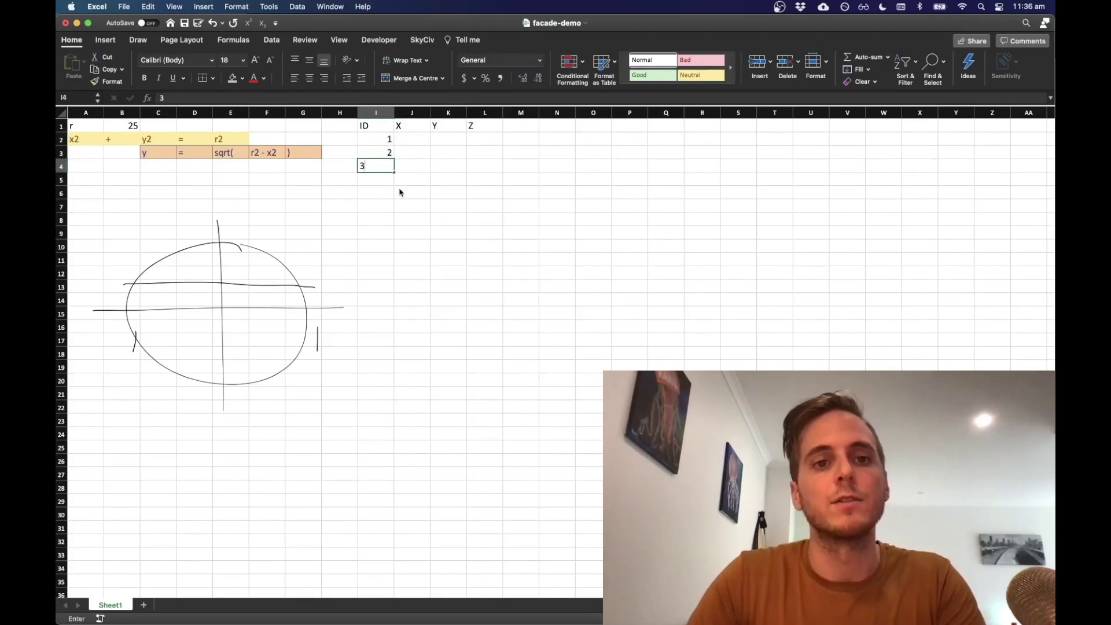
type("3")
key("Return")
left_click_drag(387, 144, 390, 454)
left_click(479, 177)
Step: Fill the X column in J2:J12 with the series from -5 to 5 in increments of 1
left_click(427, 144)
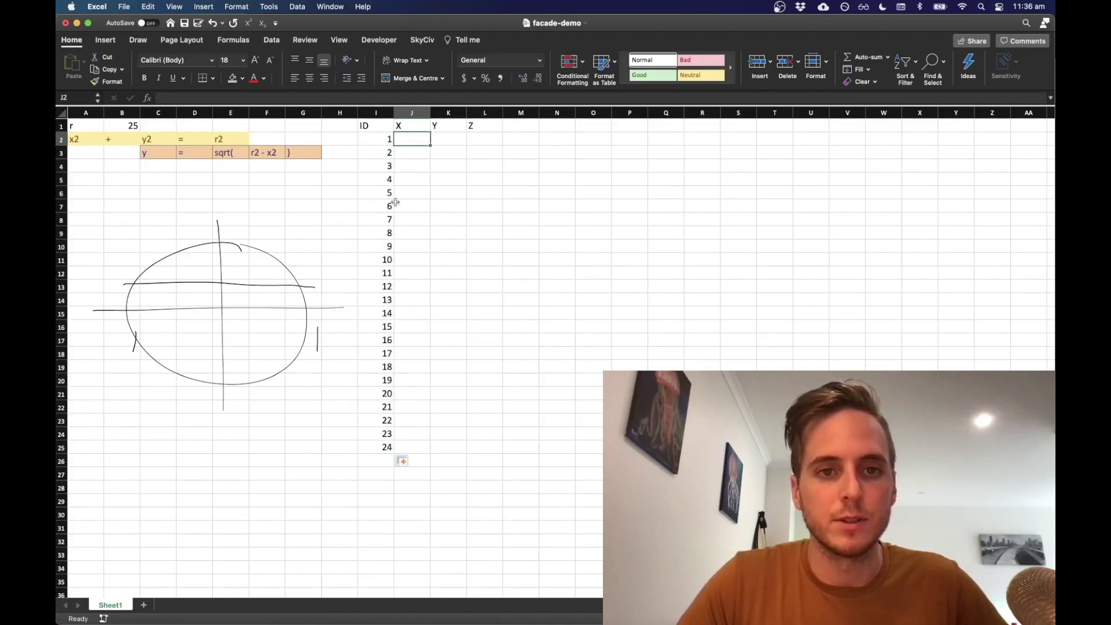
type("-5")
key("Return")
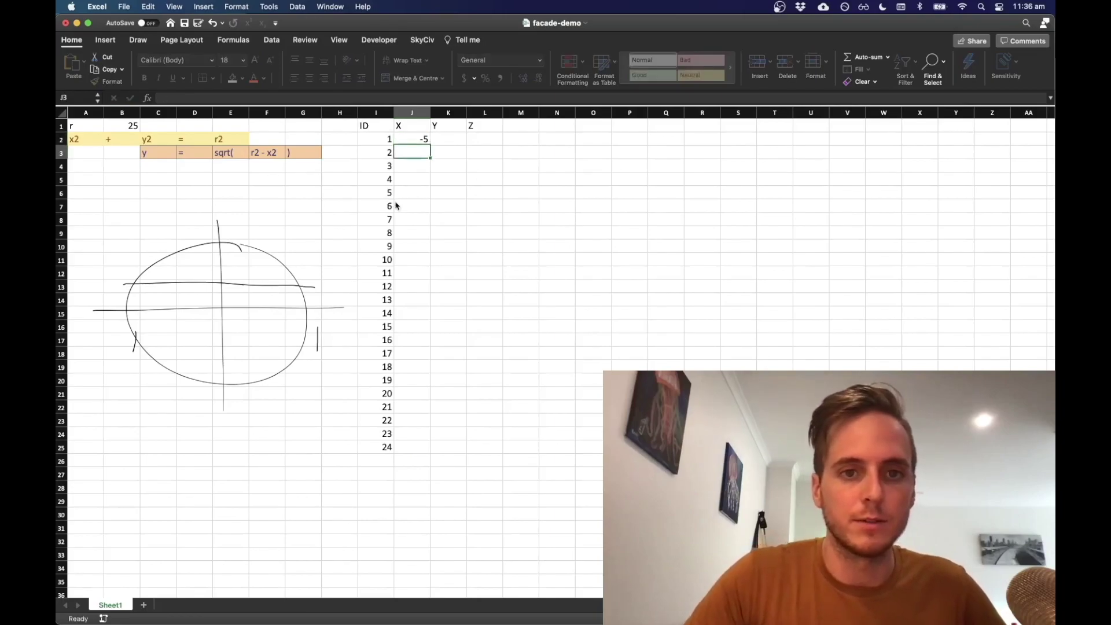
type("-4")
key("Return")
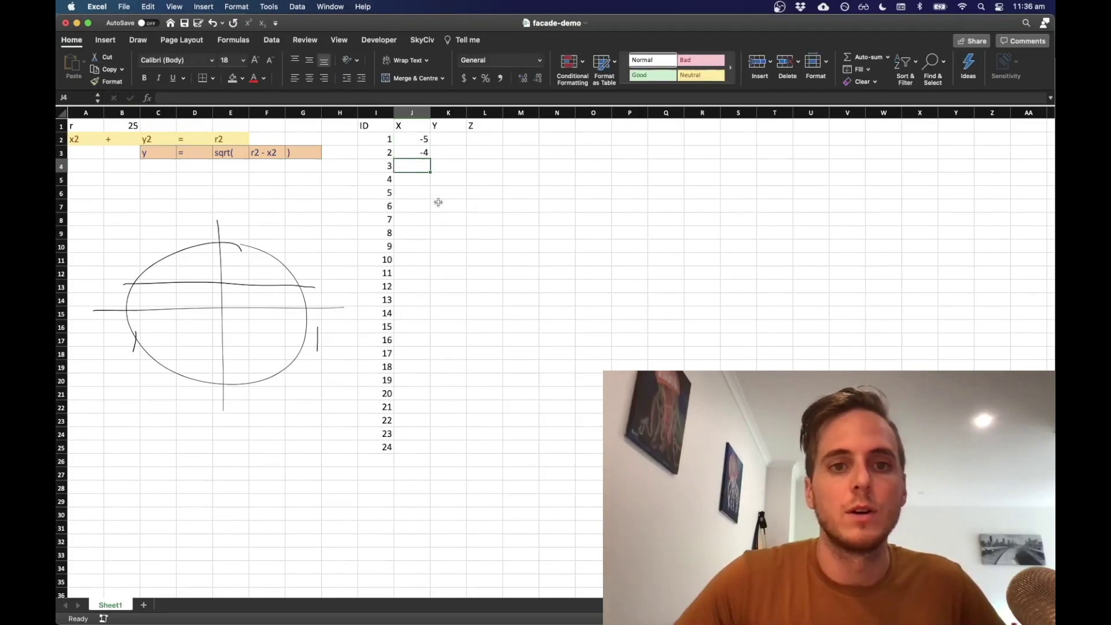
left_click_drag(414, 139, 430, 294)
left_click(415, 287)
left_click(415, 287)
key("Delete")
left_click(471, 296)
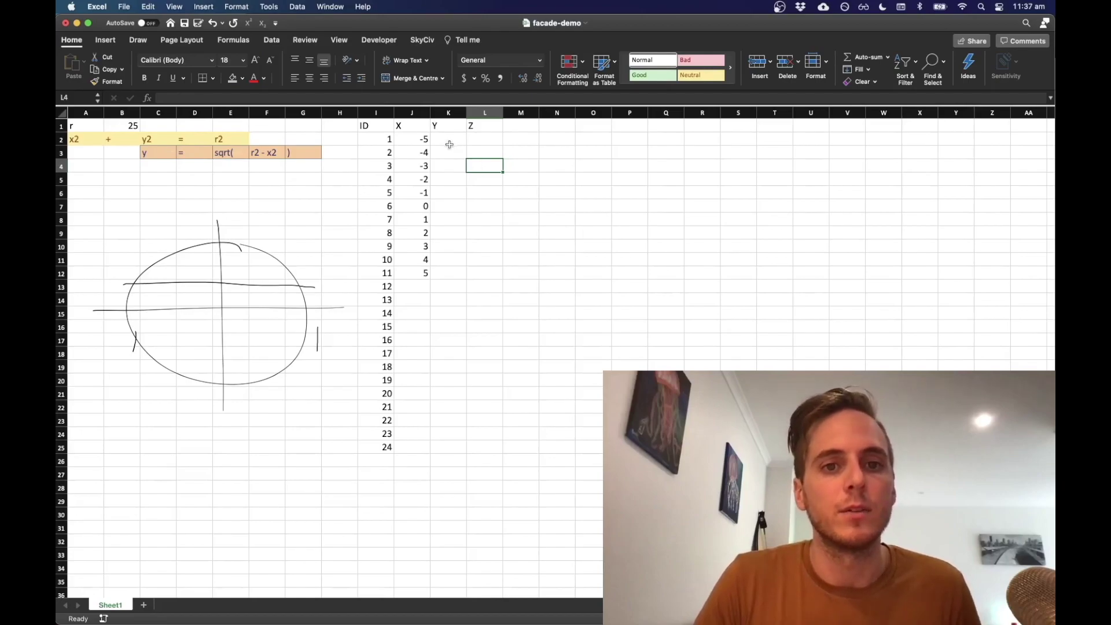
Step: Fill the Y column with 0 in cells K2:K12
left_click(448, 141)
key("Return")
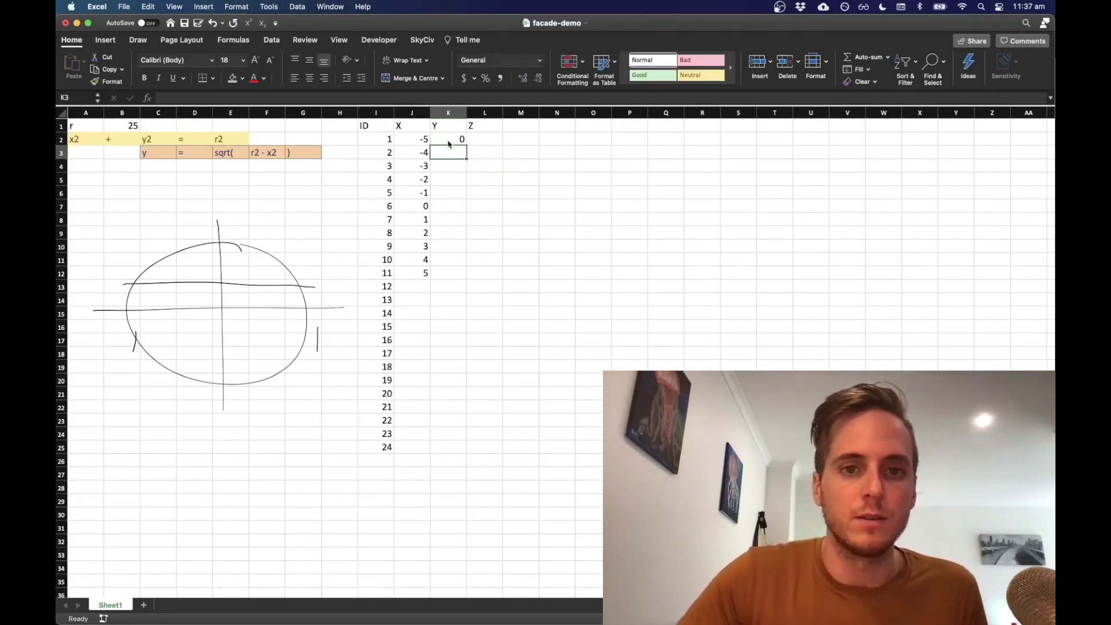
left_click(448, 140)
left_click_drag(467, 146, 457, 279)
left_click(514, 243)
Step: Begin the Z formula in L2 with =SQRT($B$1^2 -, using an absolute reference to the radius cell
left_click(476, 138)
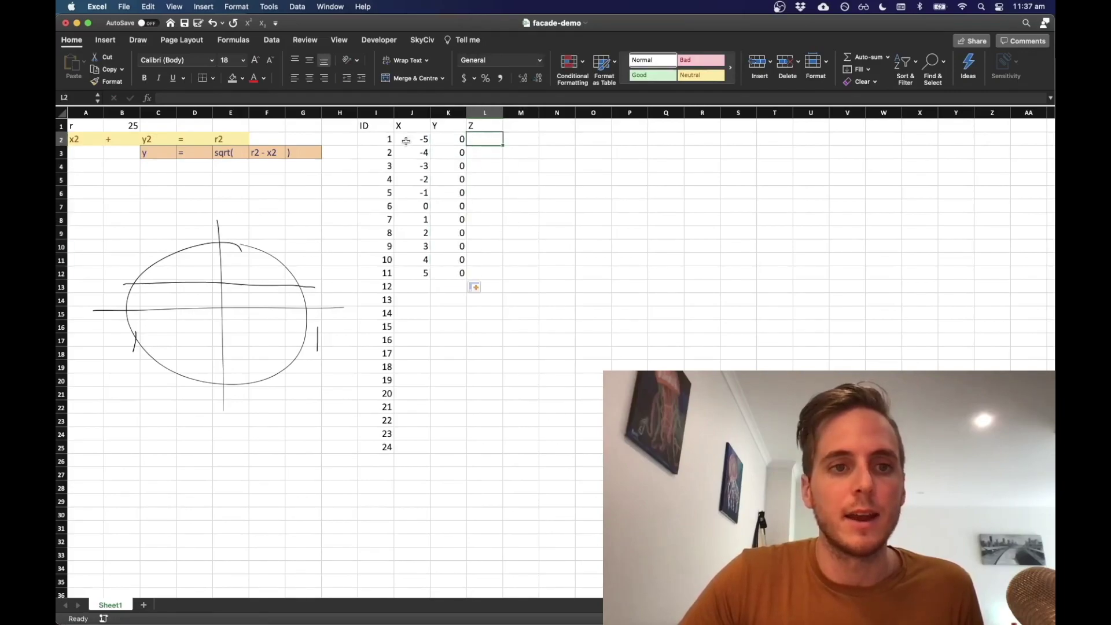
left_click(159, 152)
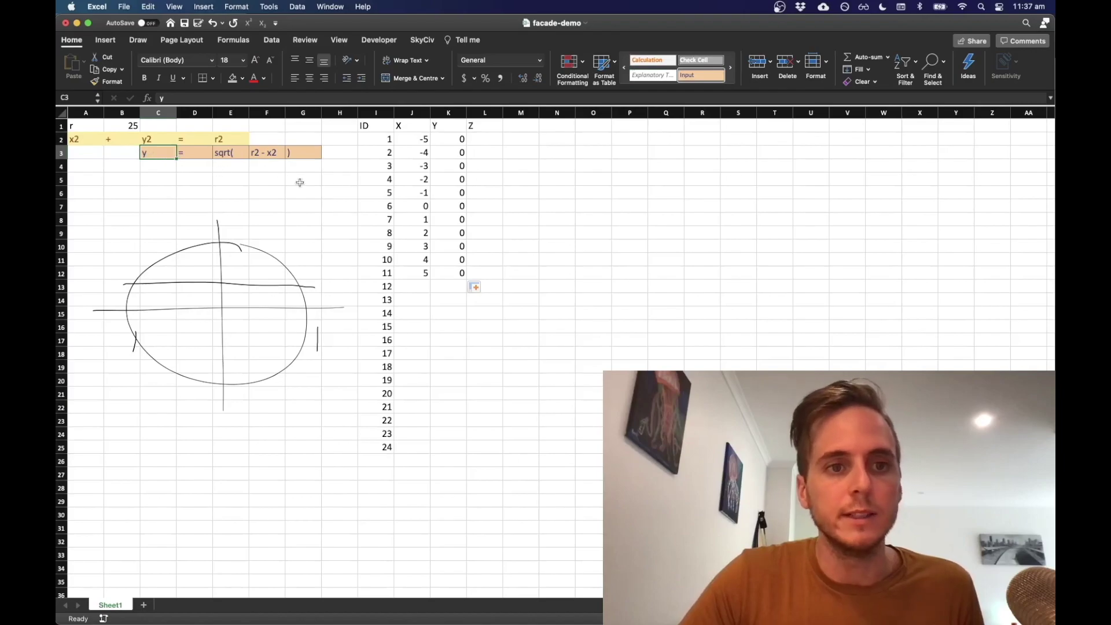
left_click(484, 136)
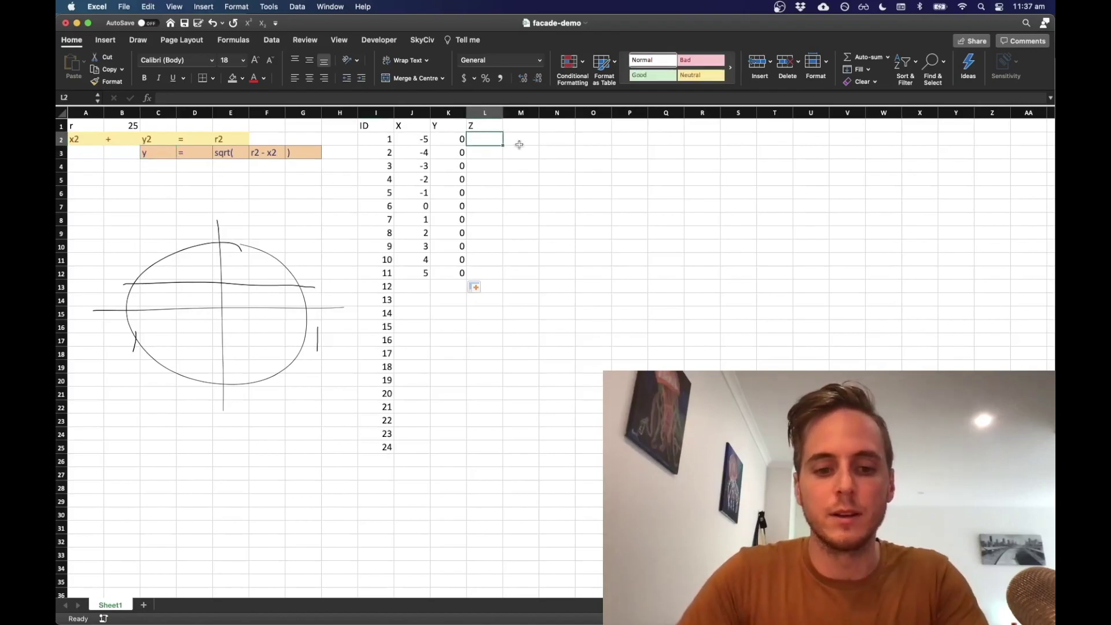
type("=sqr")
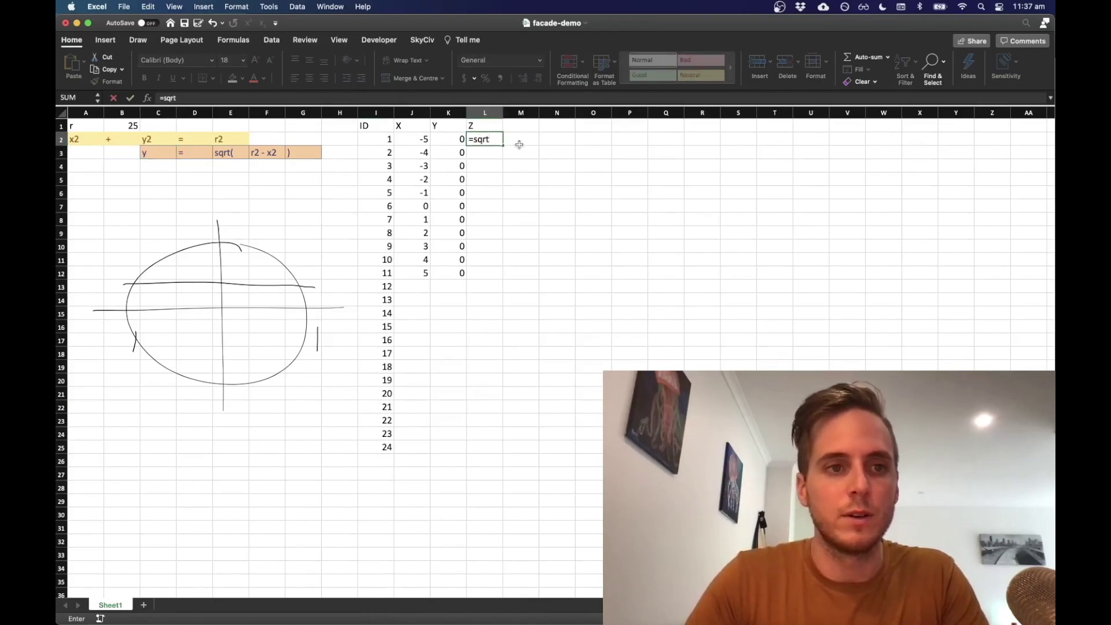
type("t")
key("Tab")
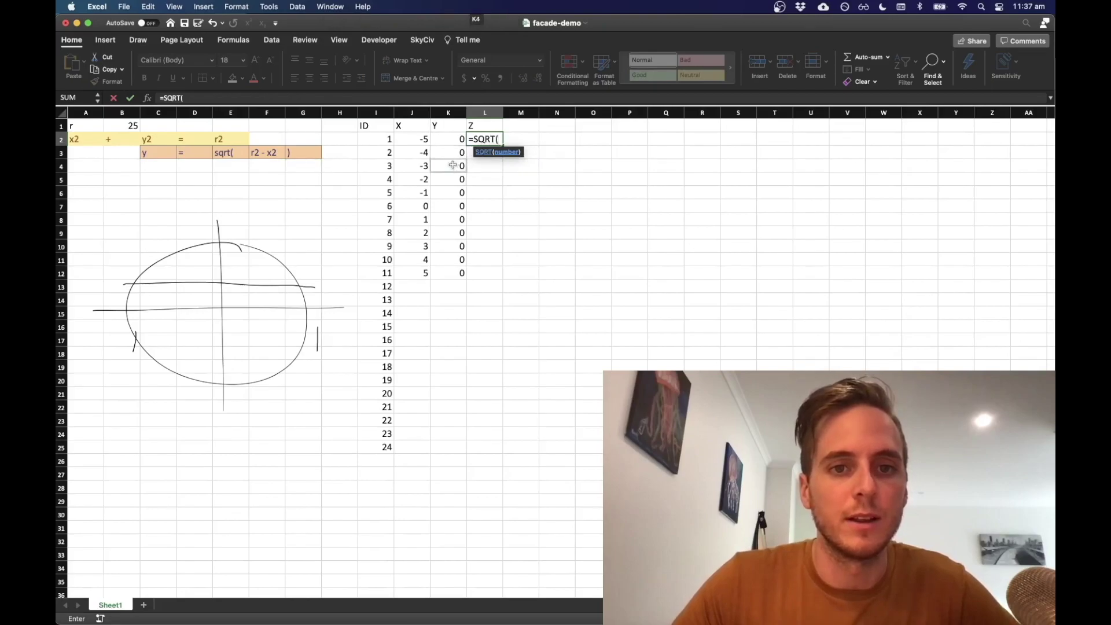
left_click(122, 128)
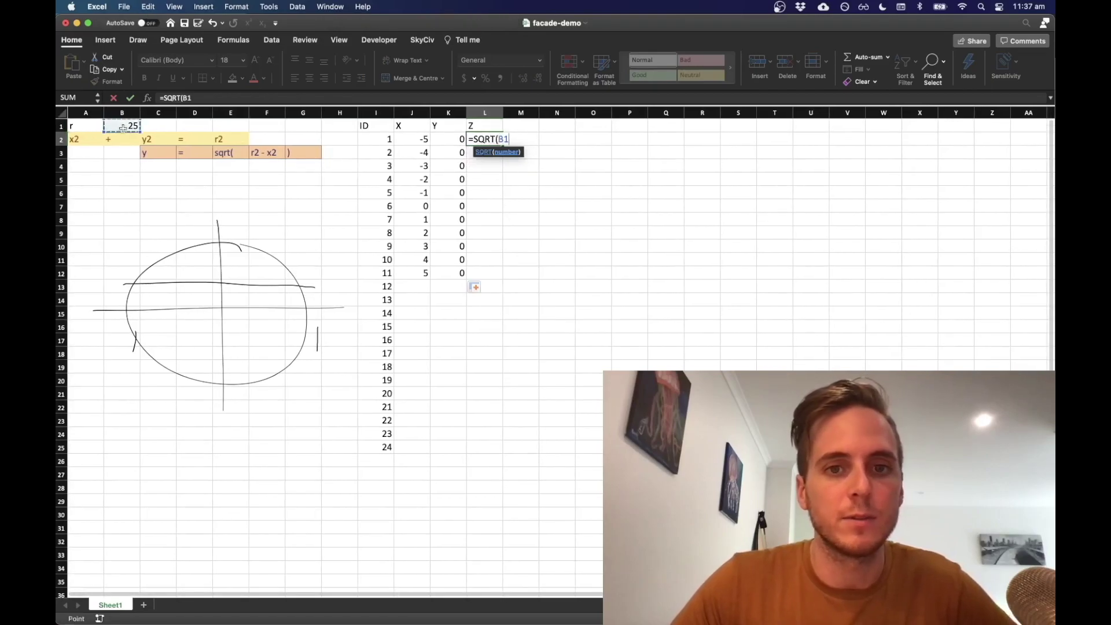
key("super+t")
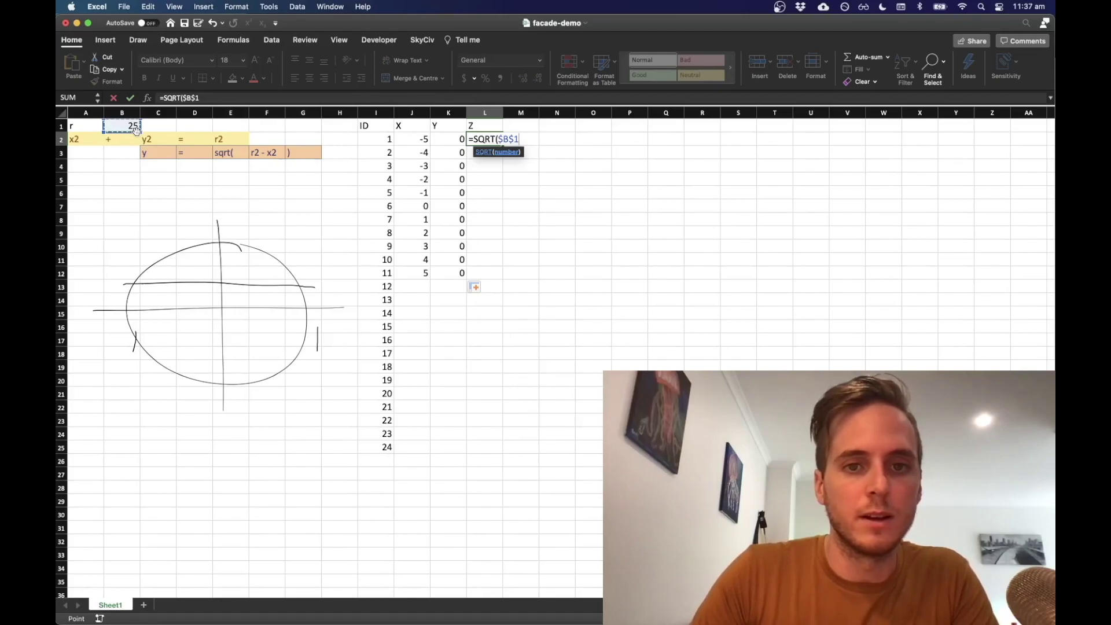
type("^")
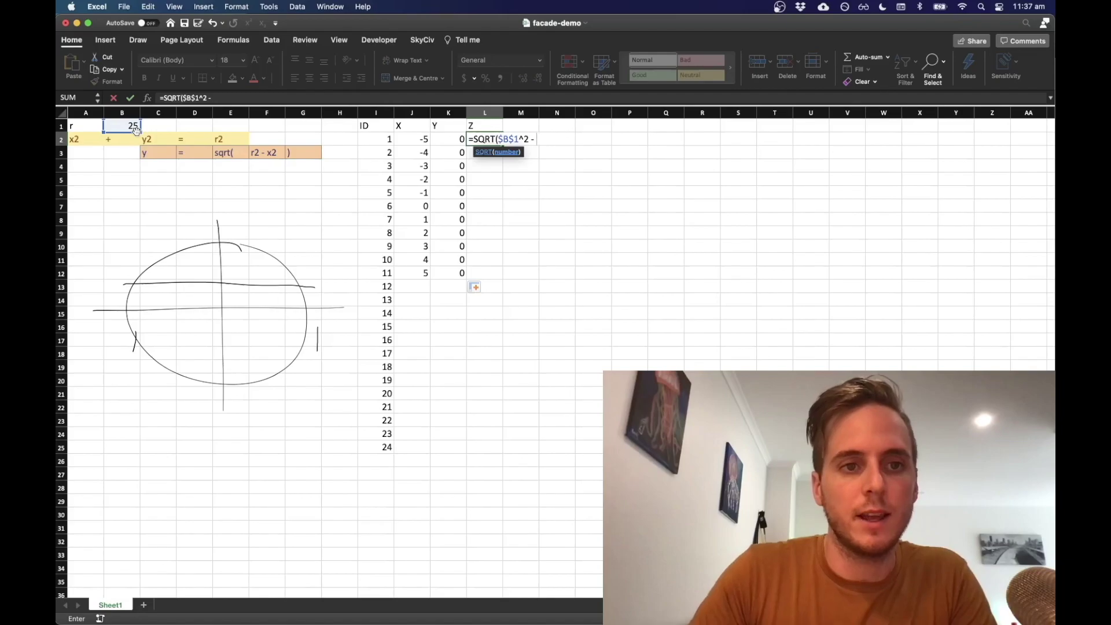
type("2 -")
Step: Complete the L2 formula as =SQRT($B$1^2 - $J2^2), locking only the column of the X reference
left_click(431, 142)
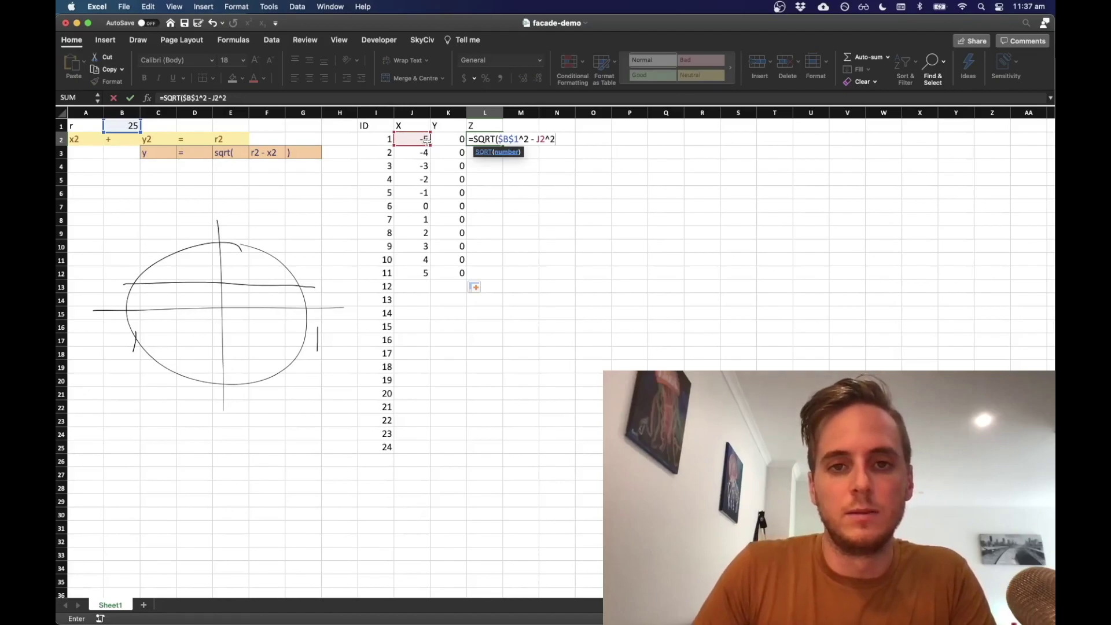
left_click(544, 139)
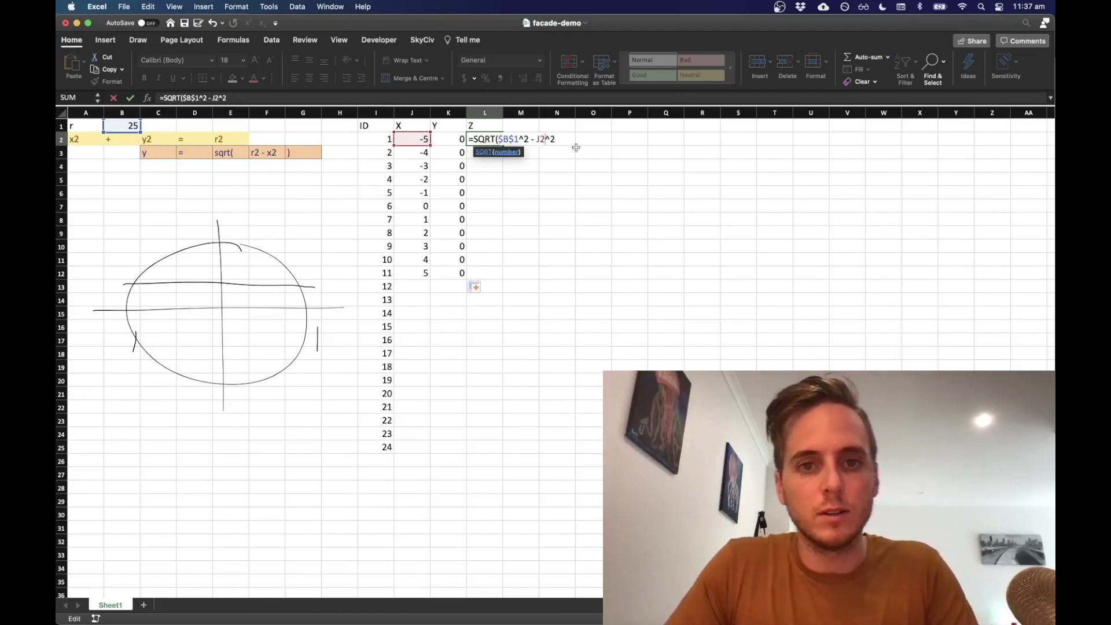
key("super+t")
key("super+t")
key("super+t")
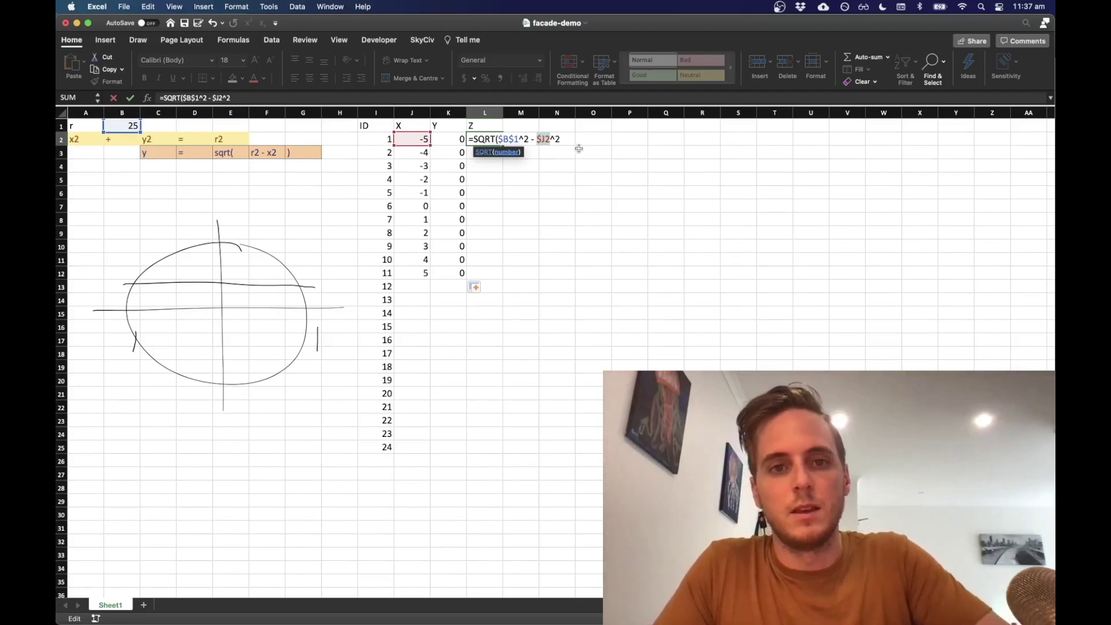
left_click(564, 138)
type(")")
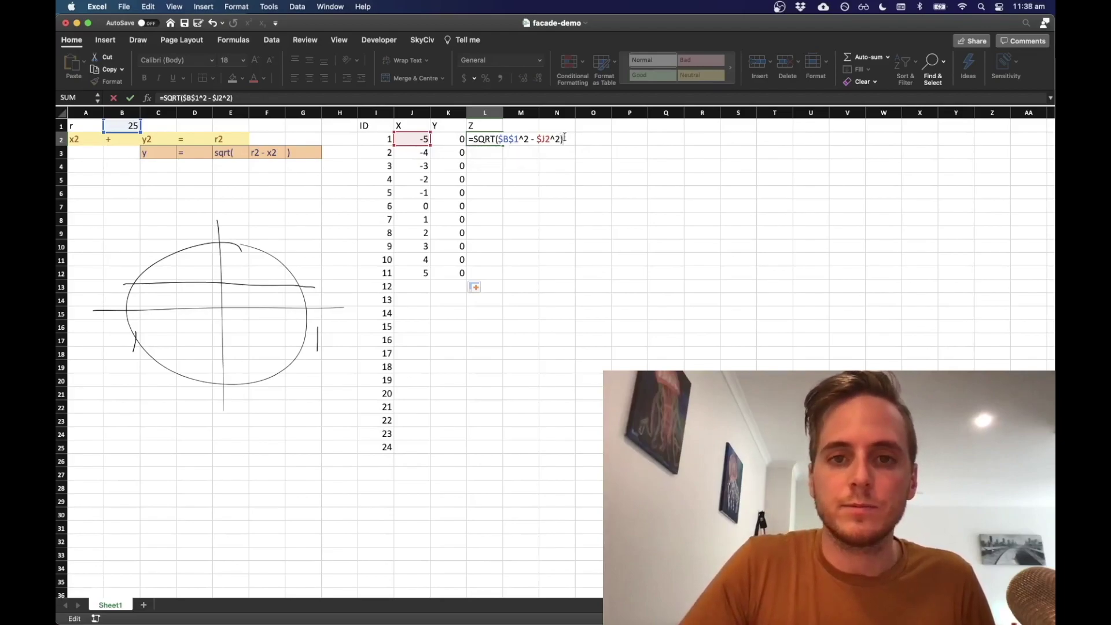
key("Return")
Step: Copy the Z formula from L2 down through L12
scroll(497, 147, "down", 1)
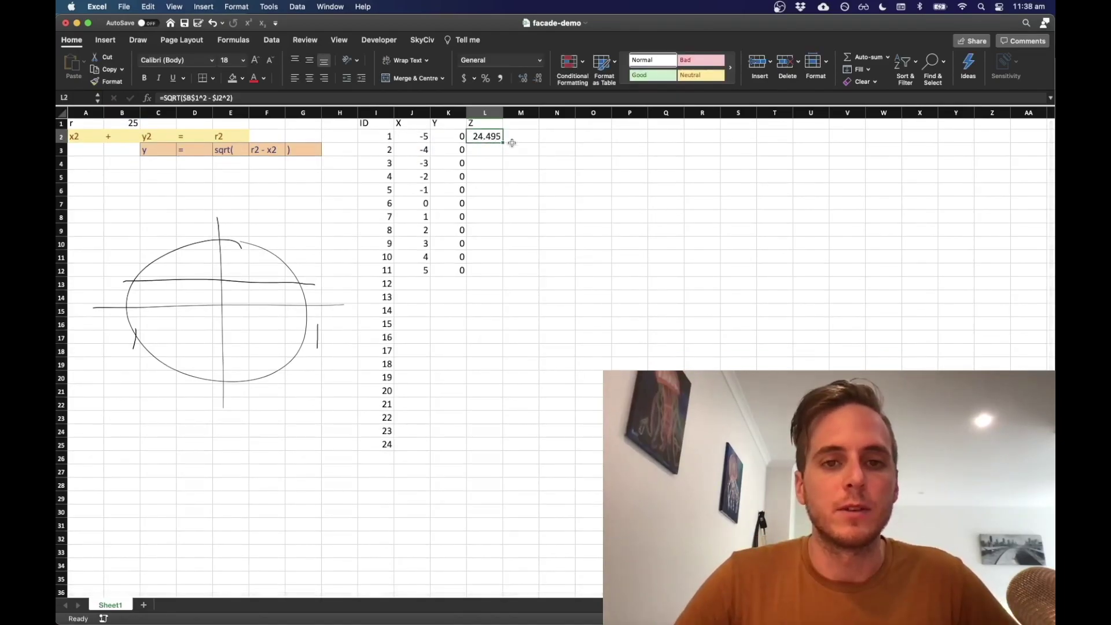
left_click_drag(503, 141, 502, 276)
scroll(556, 263, "up", 1)
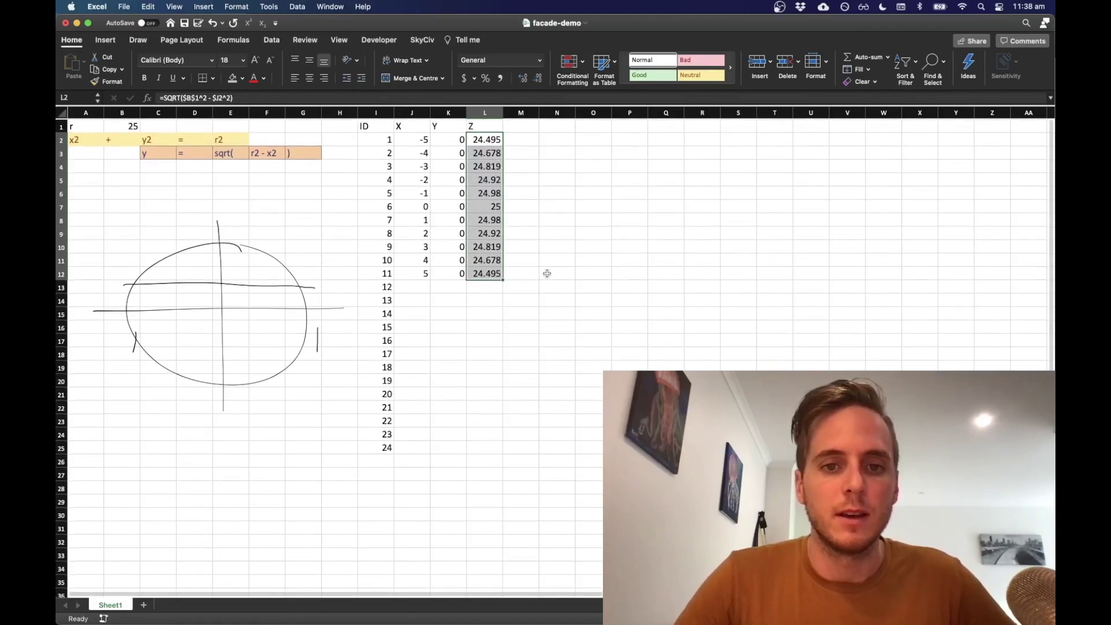
left_click(553, 261)
Step: Insert a scatter chart with lines and markers plotting X values J2:J12 against Z values L2:L12
left_click_drag(421, 138, 423, 277)
left_click_drag(485, 139, 485, 277)
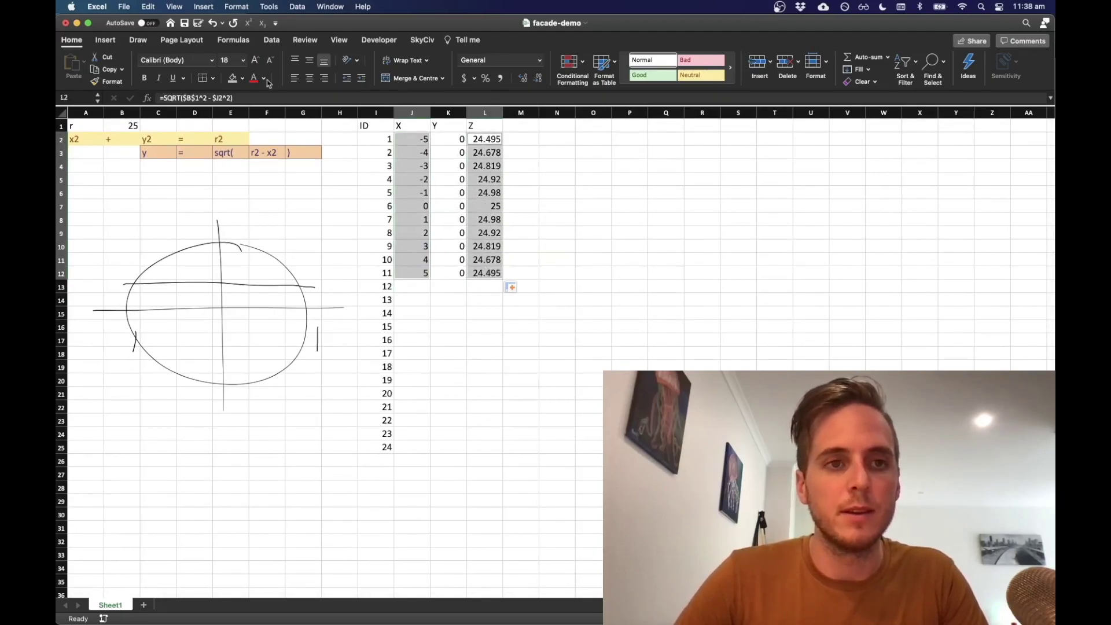
left_click(109, 42)
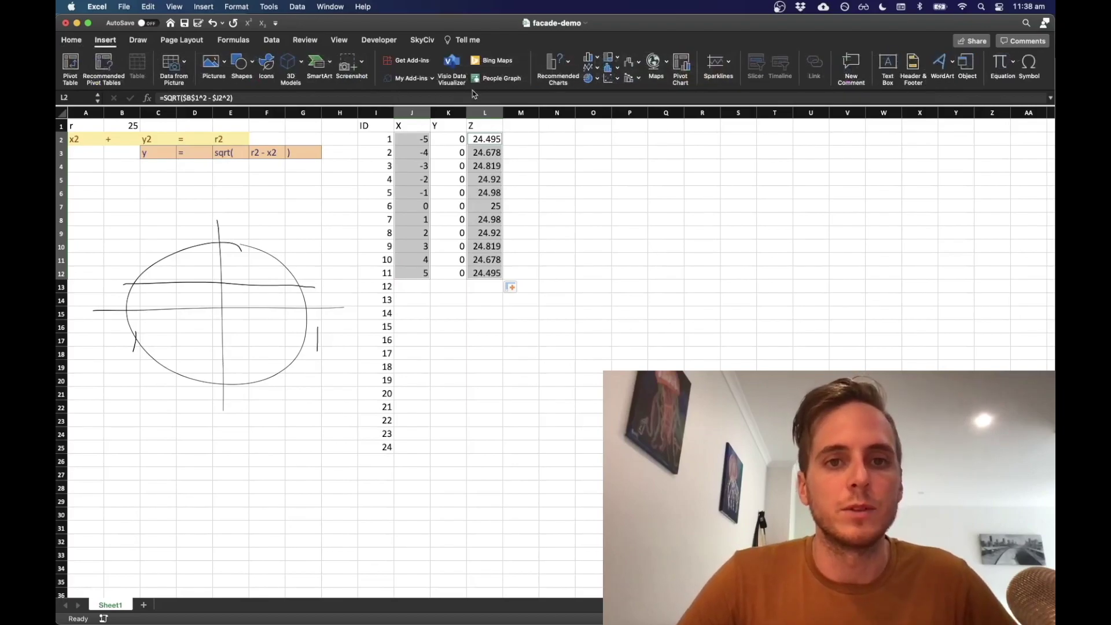
left_click(616, 84)
left_click(684, 125)
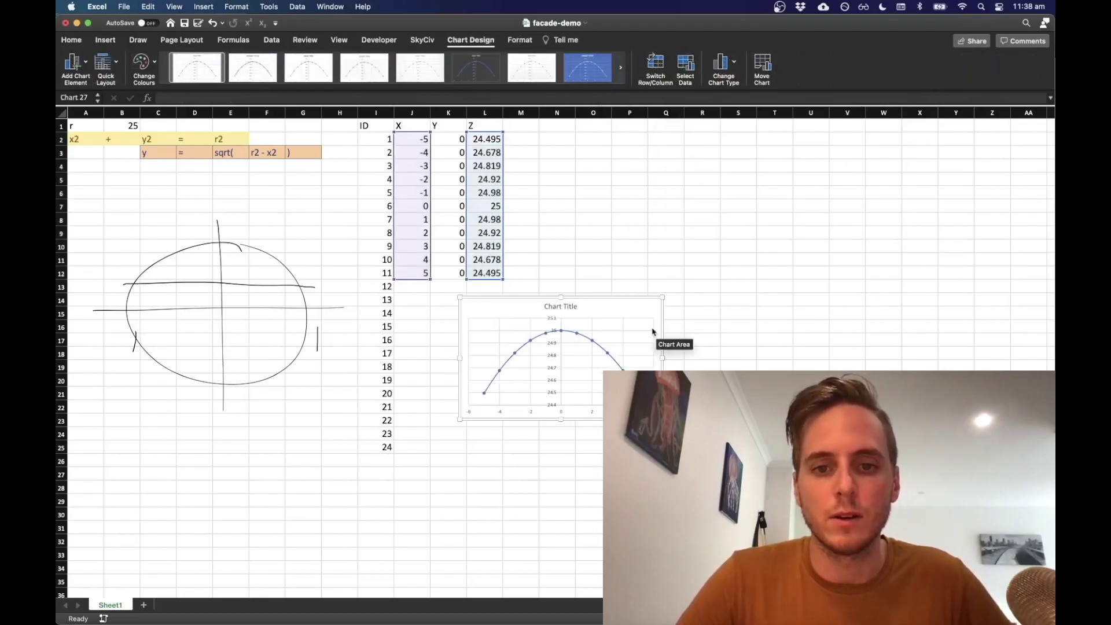
Step: Apply the solid blue chart style, then make the chart wider and flatter and move it over the circle sketch
left_click(579, 74)
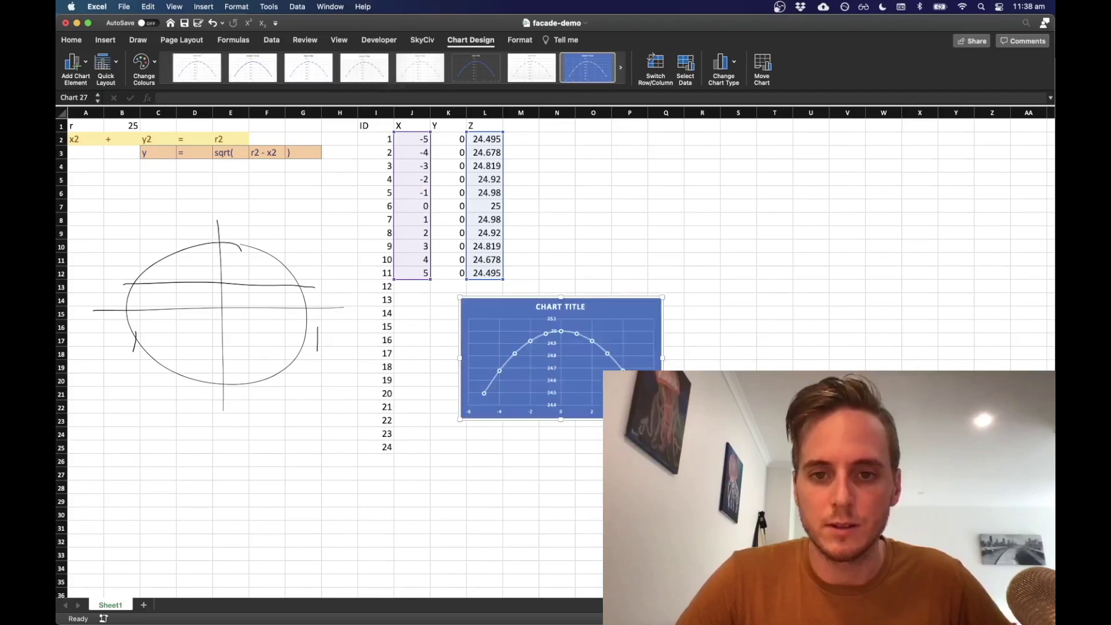
left_click_drag(662, 358, 766, 356)
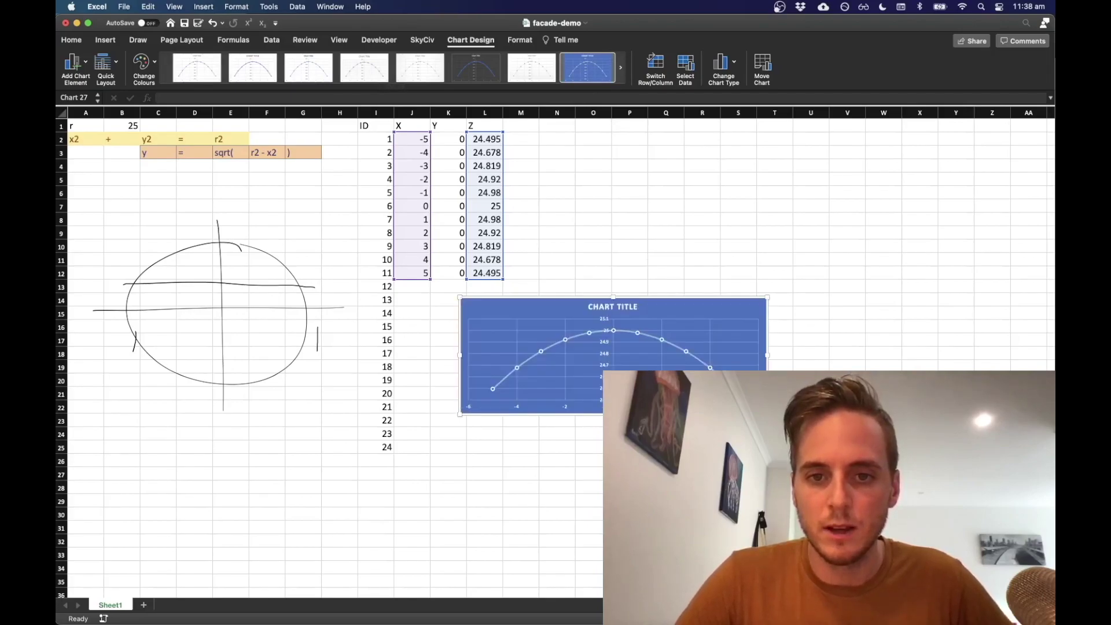
left_click_drag(768, 414, 856, 349)
left_click_drag(749, 310, 425, 214)
left_click_drag(530, 254, 449, 290)
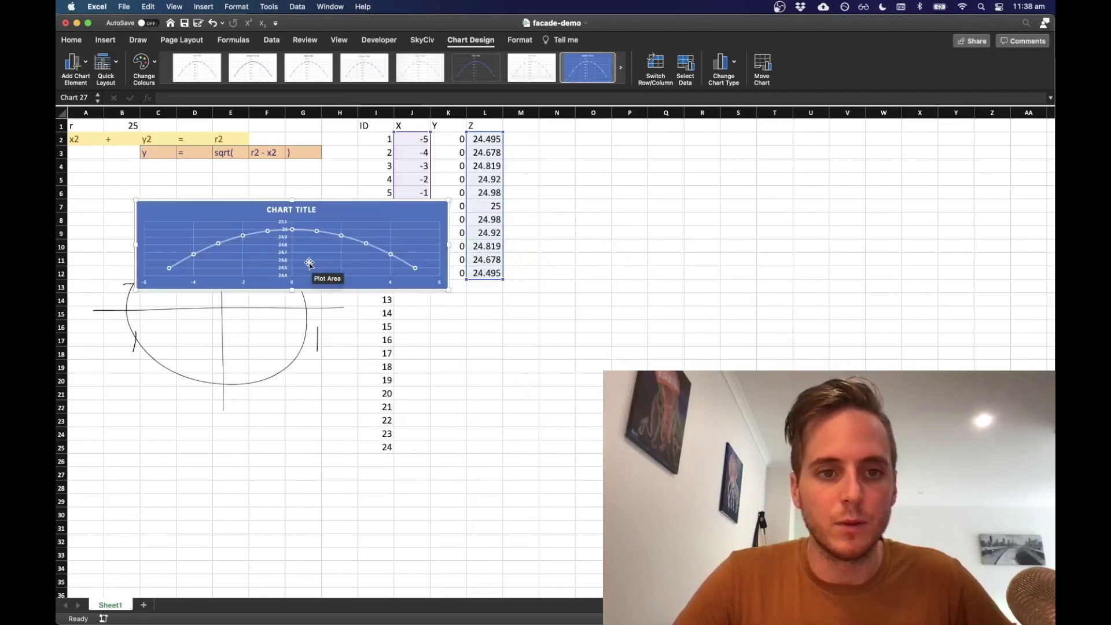
Step: Set the major unit of the chart's horizontal axis to 1
double_click(292, 283)
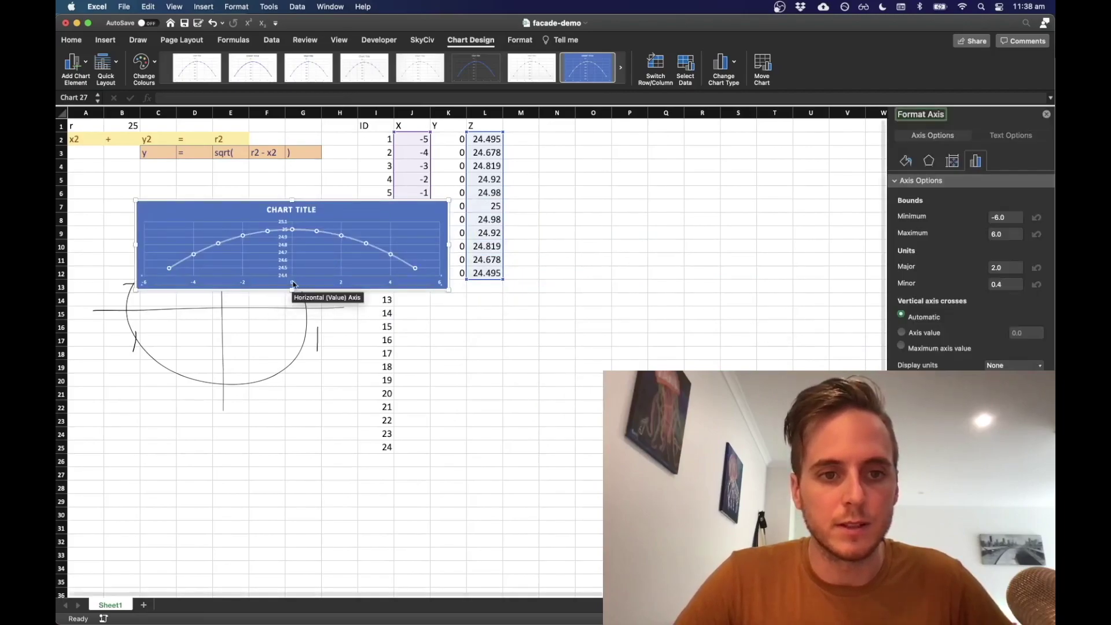
left_click(1010, 231)
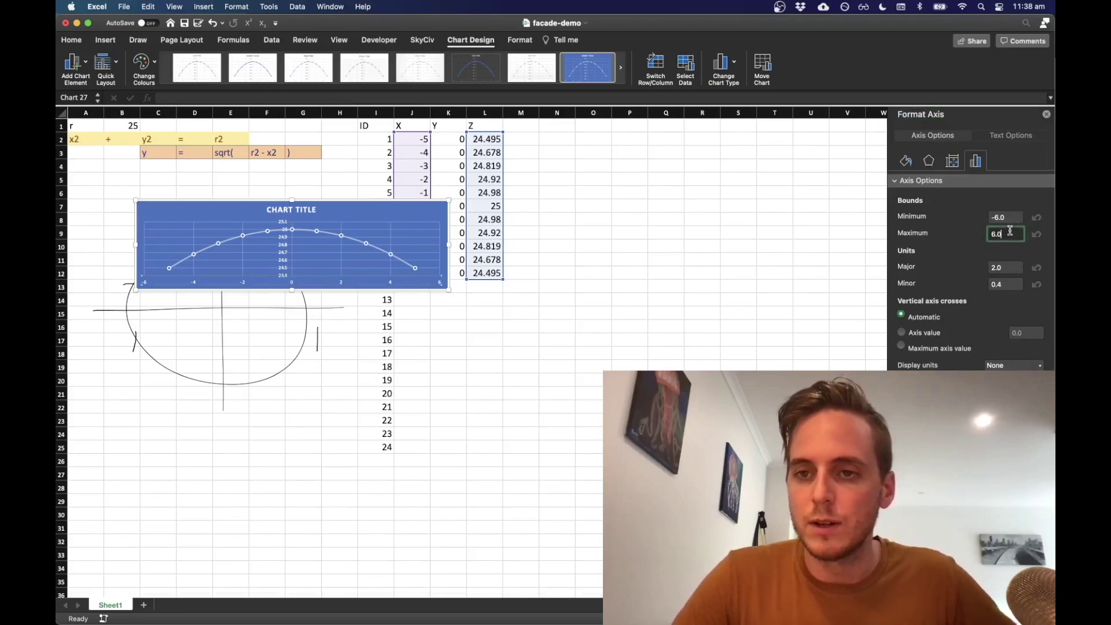
left_click_drag(1019, 269, 912, 268)
type("1")
left_click(1015, 283)
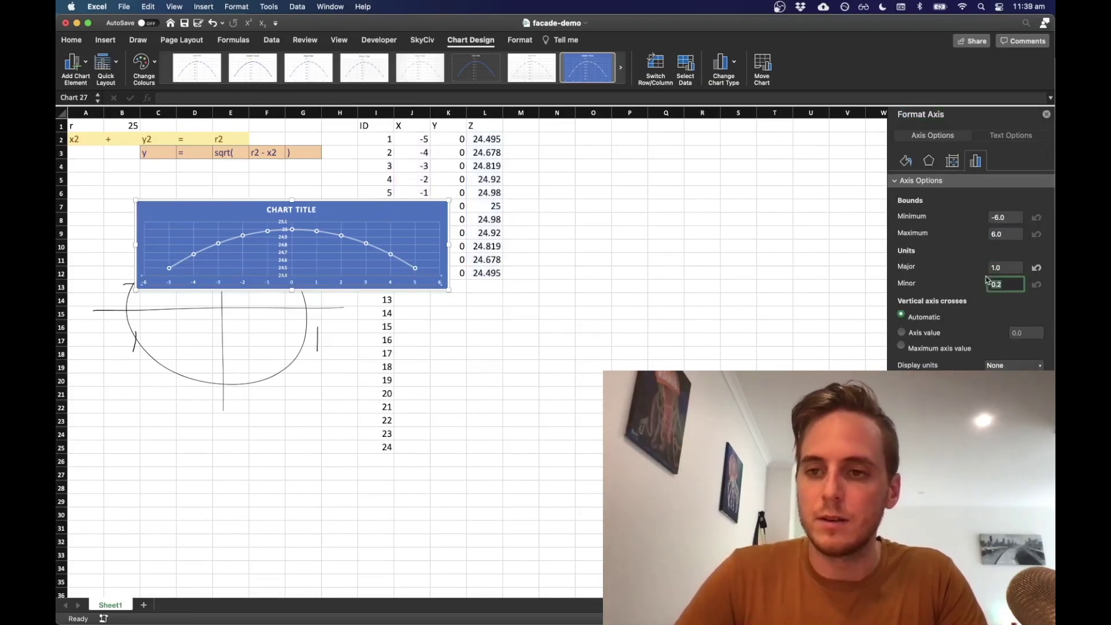
Step: Set the major unit of the chart's vertical axis to 1
left_click(282, 254)
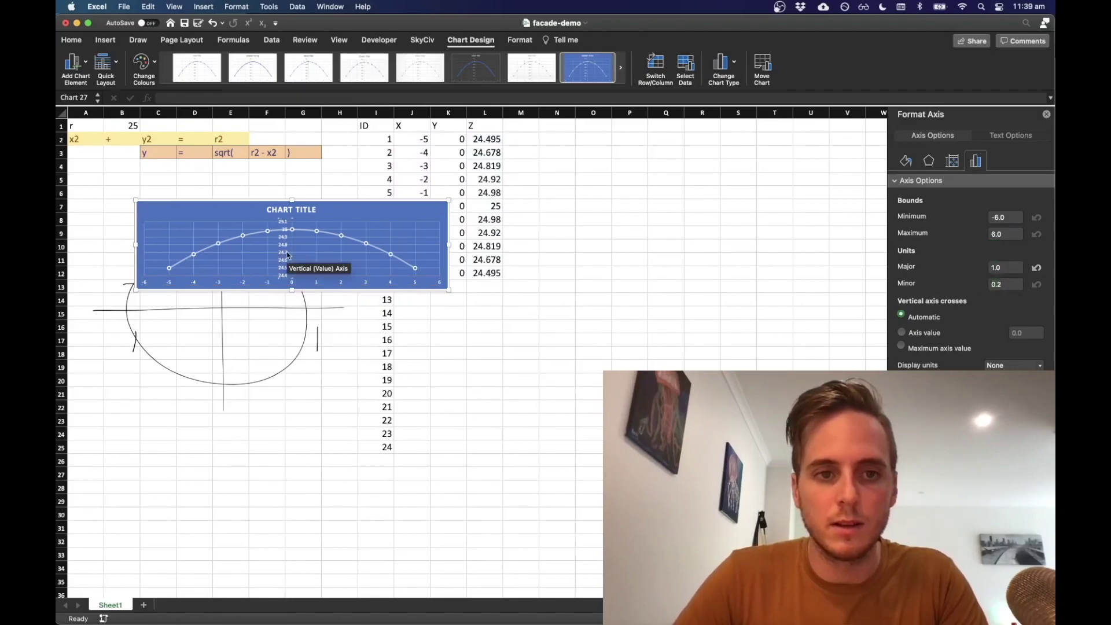
left_click_drag(1004, 269, 970, 279)
type("1")
key("Tab")
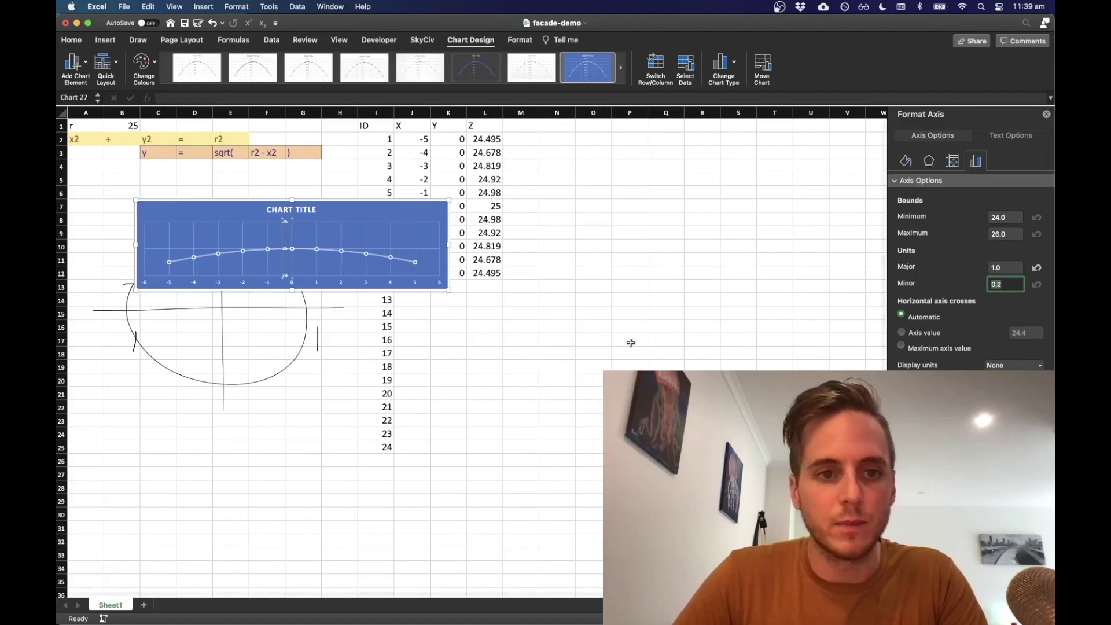
left_click(475, 351)
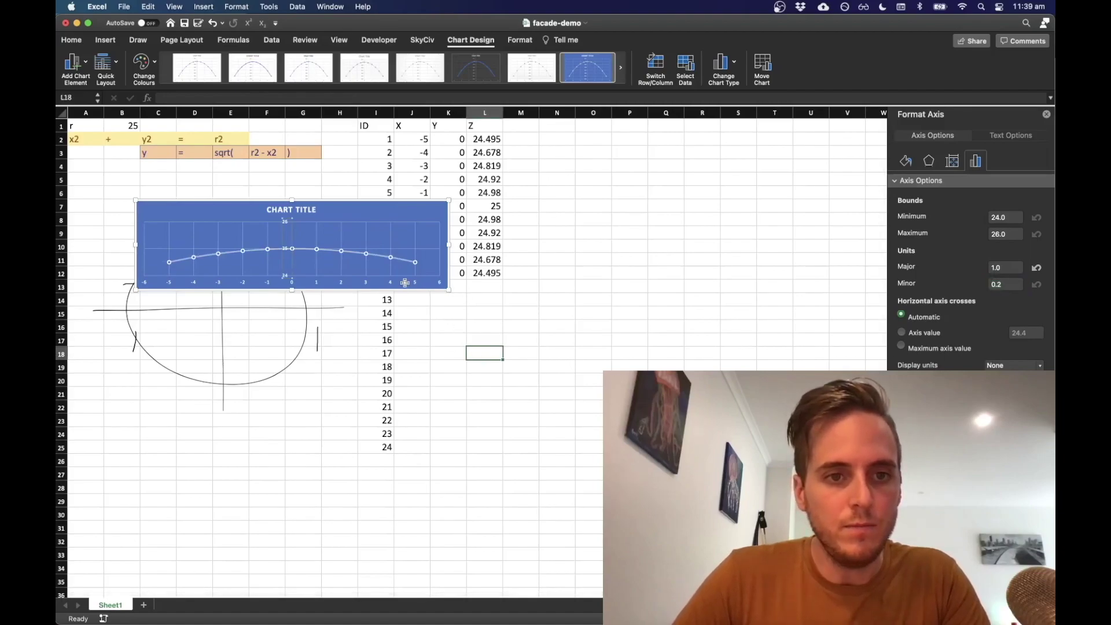
Step: Shrink the chart and place it directly below the equations, over the upper part of the circle sketch
left_click(424, 283)
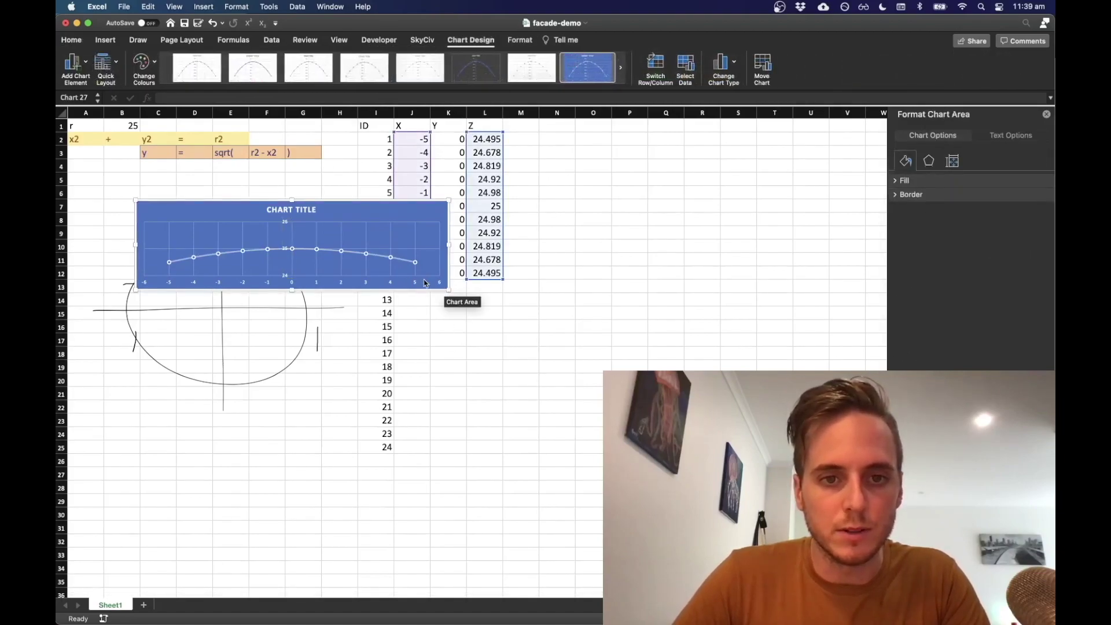
left_click_drag(449, 289, 392, 249)
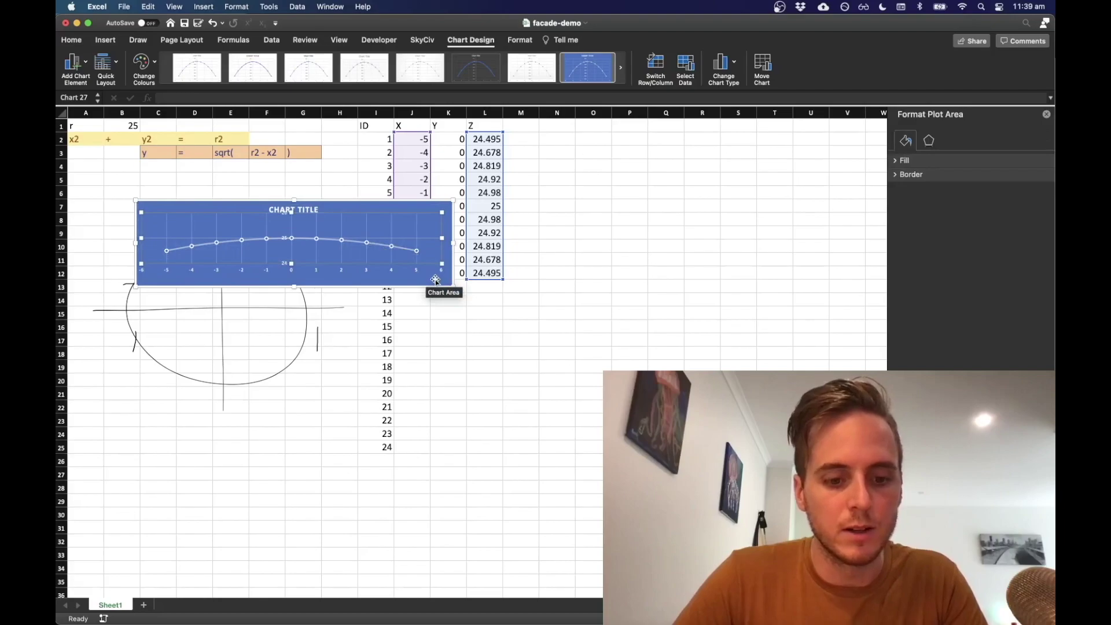
left_click(405, 208)
left_click_drag(405, 207, 323, 178)
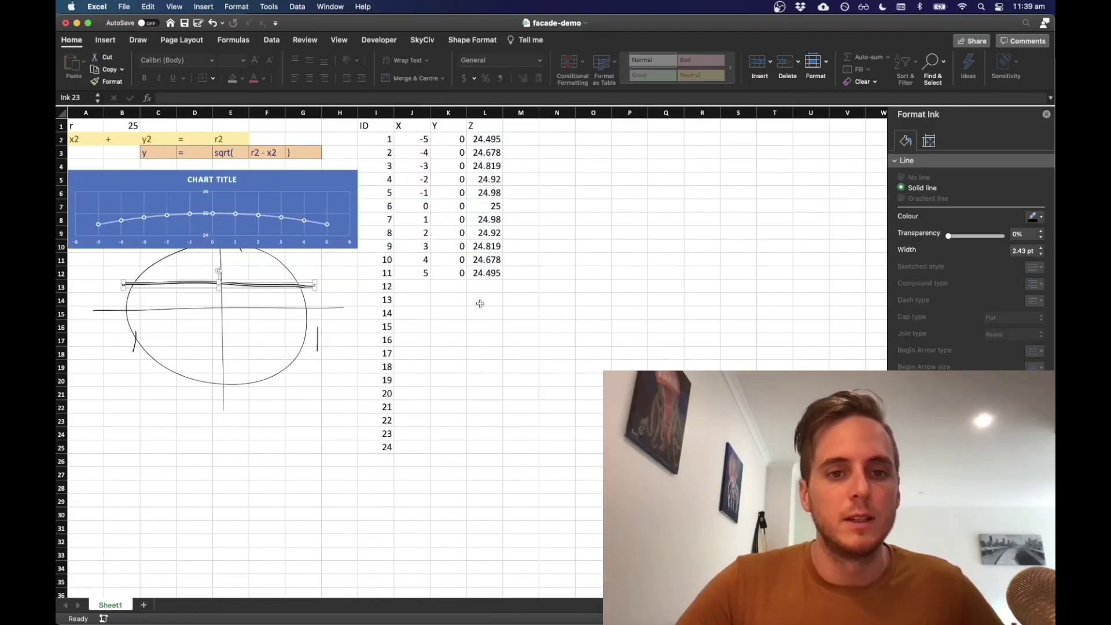
left_click_drag(418, 139, 495, 286)
left_click(495, 324)
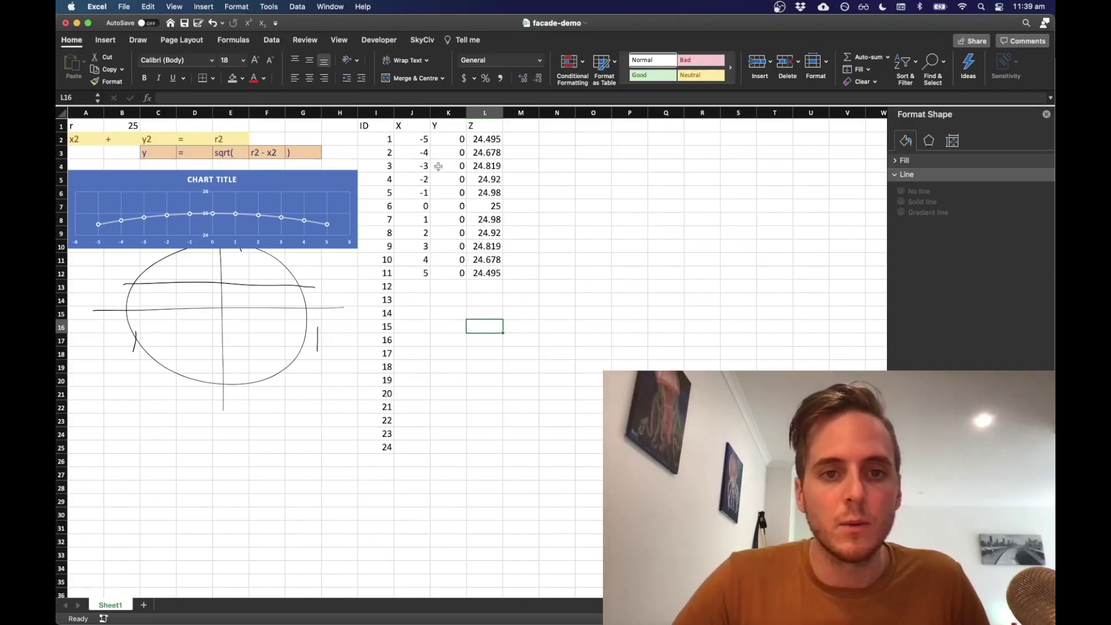
left_click_drag(411, 142, 492, 271)
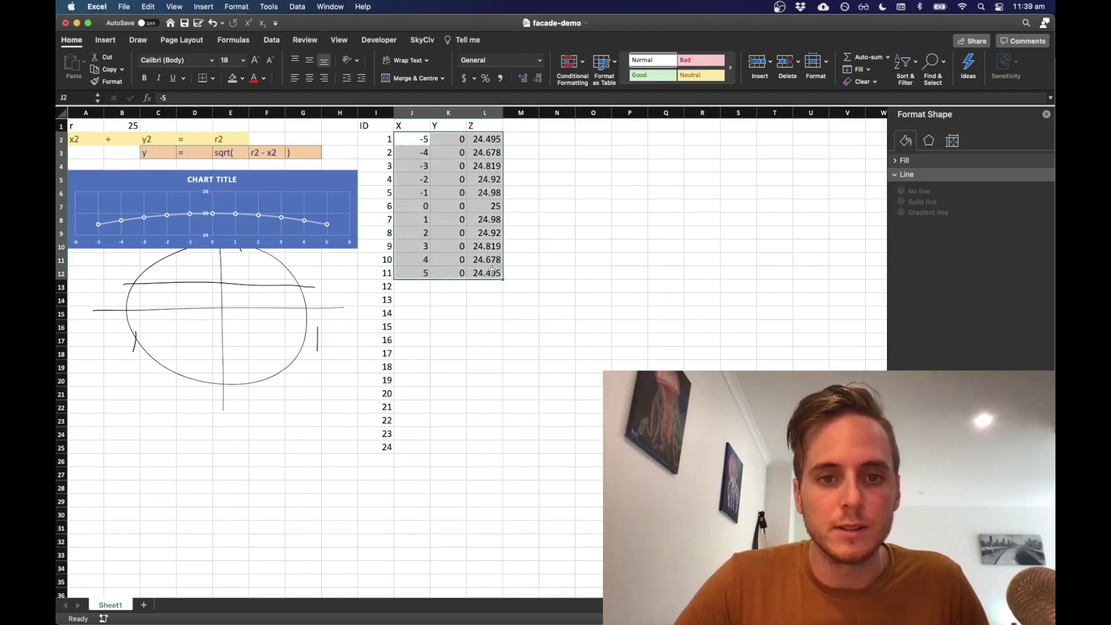
left_click(445, 141)
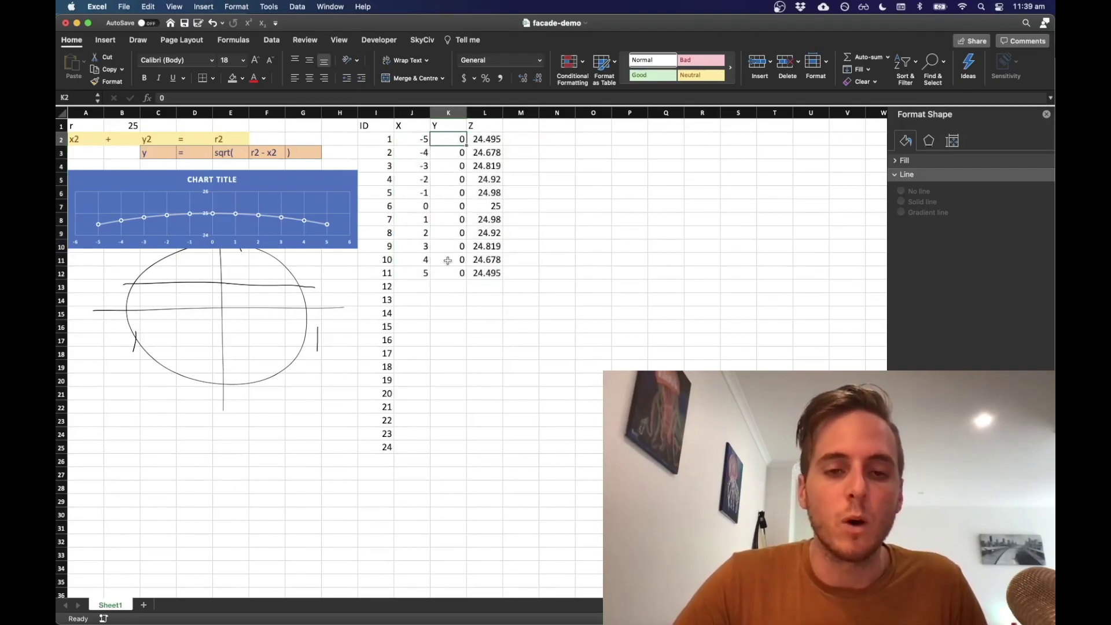
left_click_drag(449, 273, 450, 140)
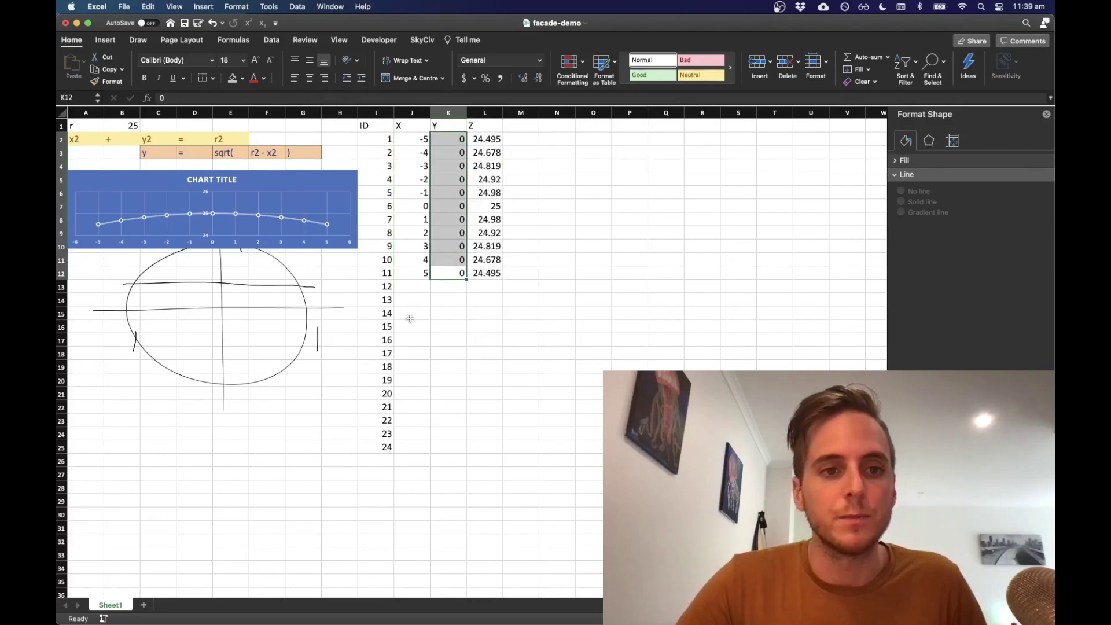
left_click(447, 313)
Step: Copy the X, Y and Z values of nodes 1 to 11 into two more blocks directly below, and extend the IDs to 33
left_click_drag(422, 271, 495, 141)
key("super+c")
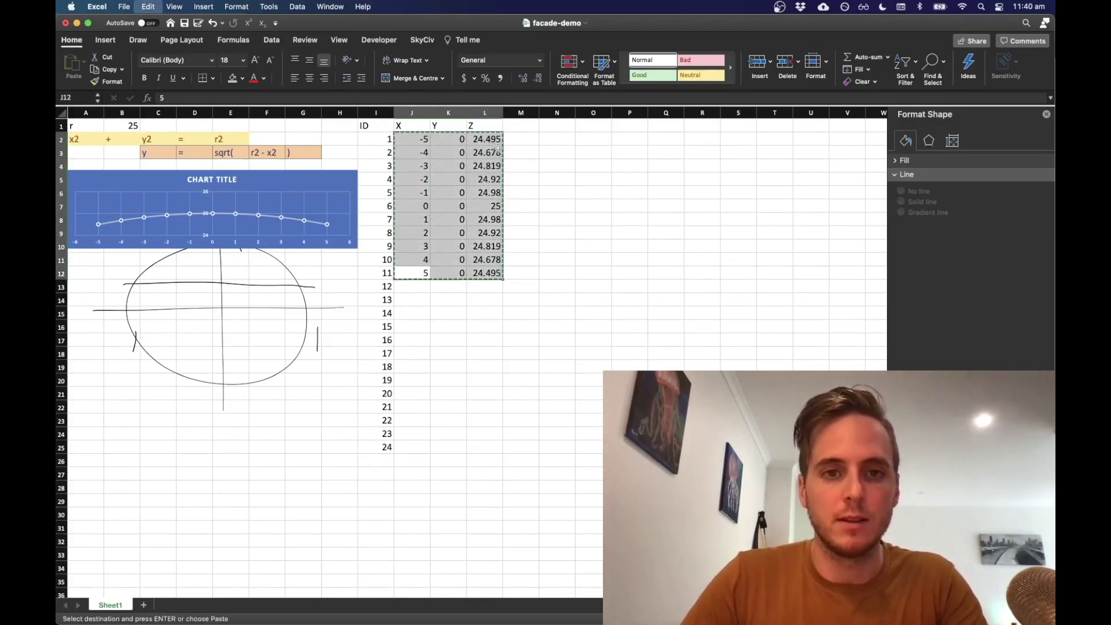
left_click(430, 291)
key("super+v")
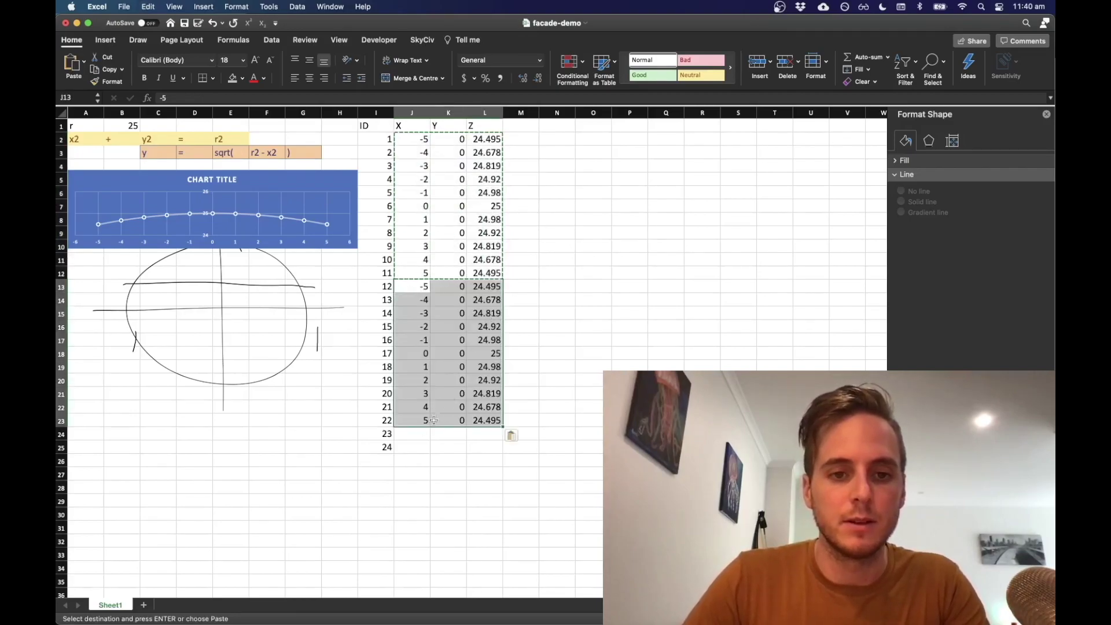
left_click(420, 435)
key("super+v")
left_click_drag(377, 435, 389, 569)
left_click(589, 460)
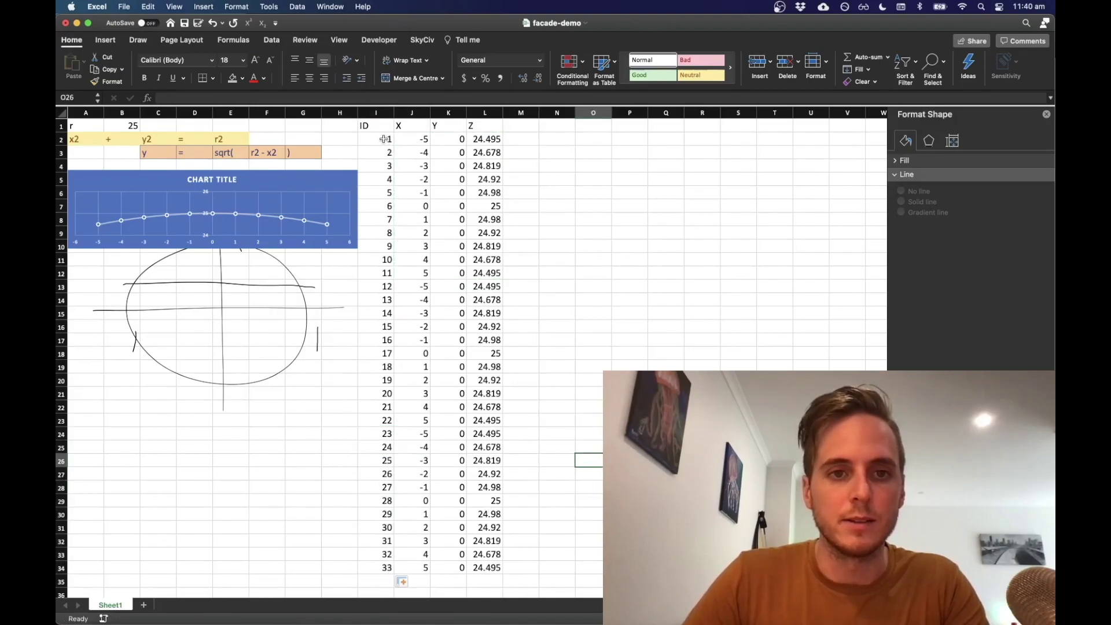
Step: Shade the three 11-row node blocks, IDs 1–11, 12–22 and 23–33, with progressively darker grey fills
left_click_drag(384, 139, 496, 274)
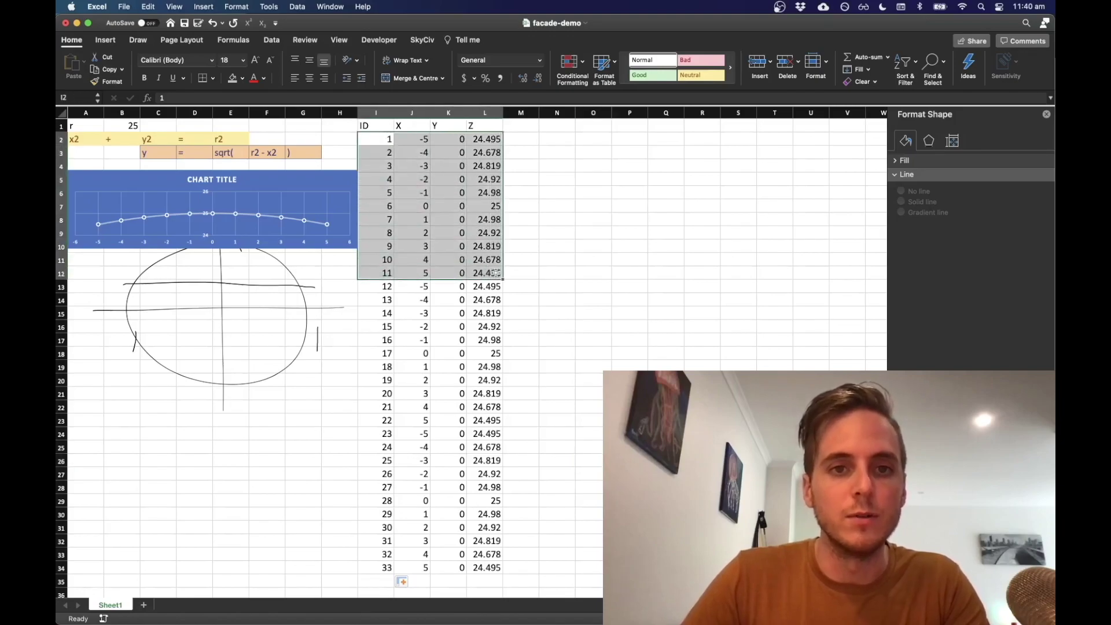
left_click(242, 79)
left_click(234, 140)
left_click_drag(384, 286, 499, 416)
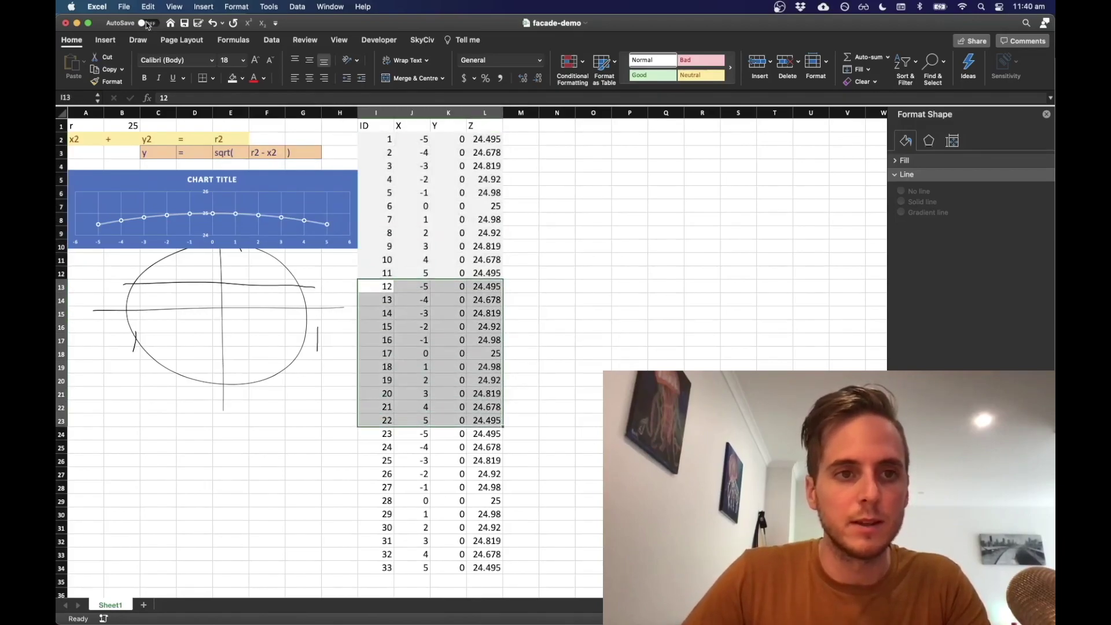
left_click(243, 79)
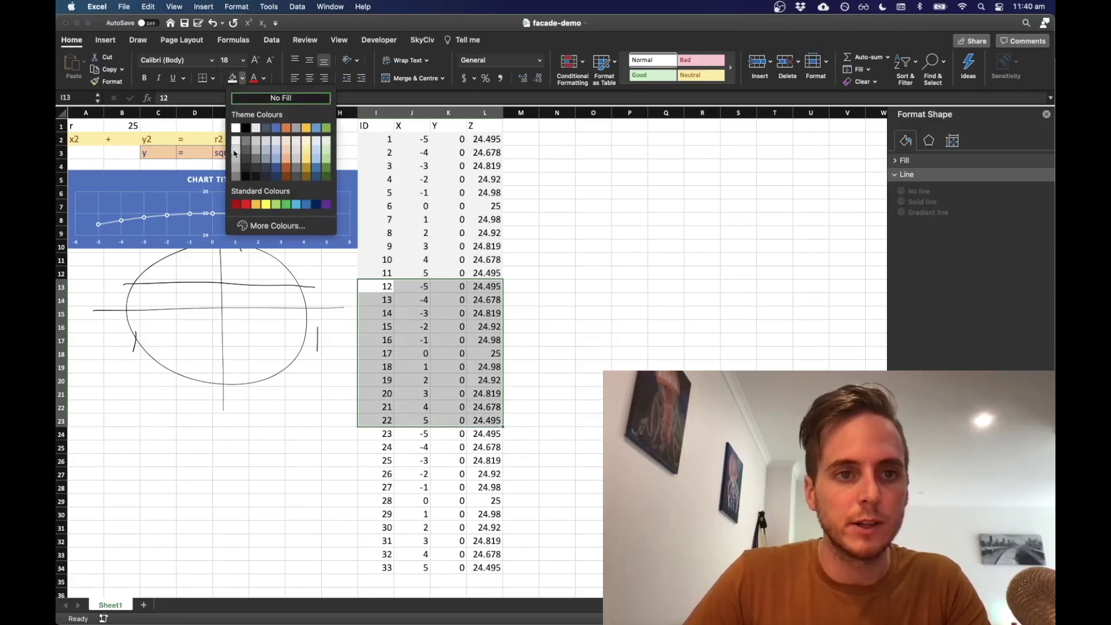
left_click(235, 152)
left_click_drag(379, 434, 498, 568)
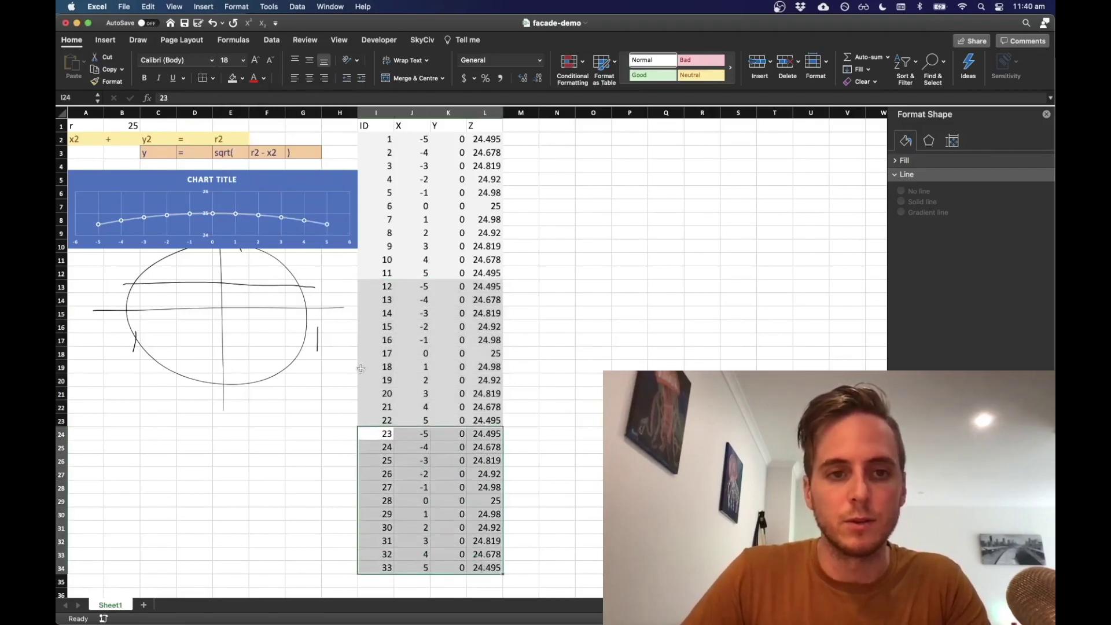
left_click(243, 79)
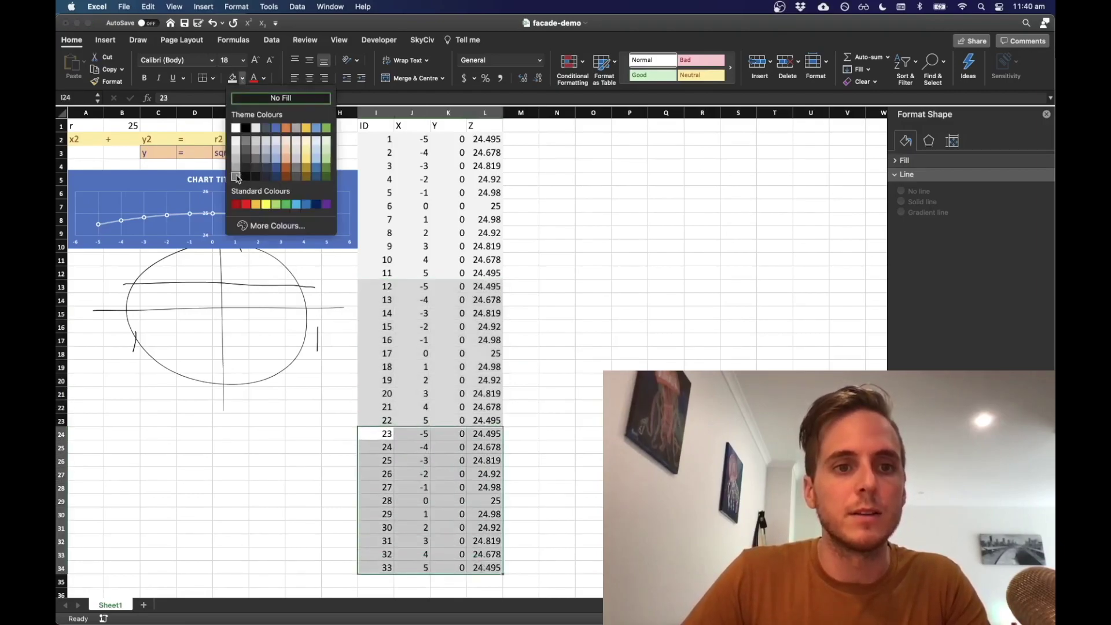
left_click(235, 160)
left_click(517, 259)
Step: Set the Y coordinate of nodes 12 to 22 to 2.7
scroll(463, 231, "right", 1)
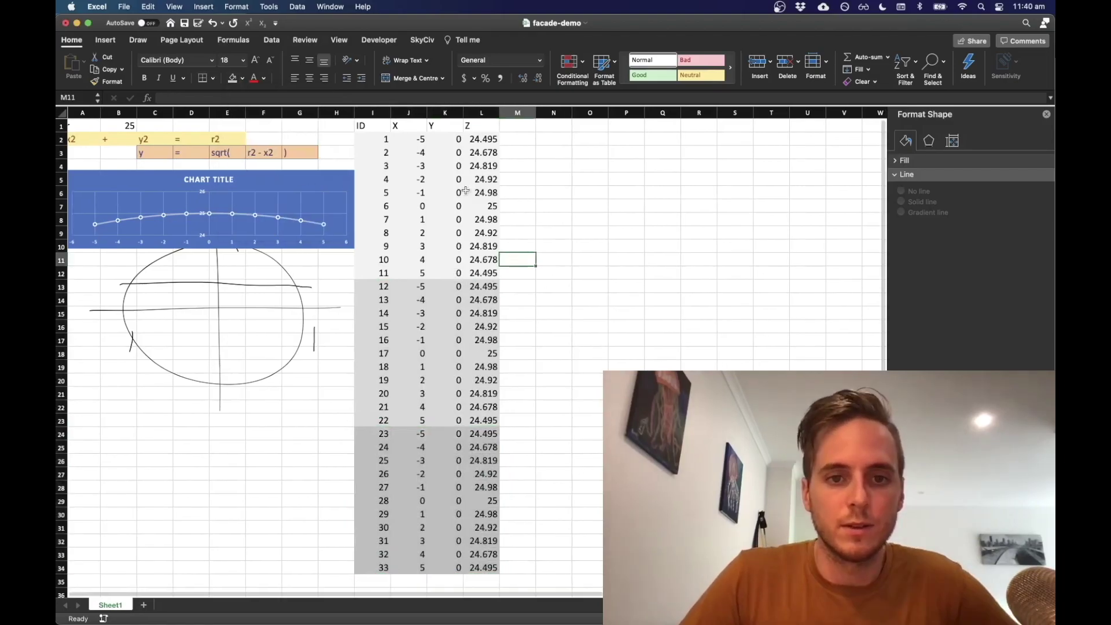
left_click(447, 287)
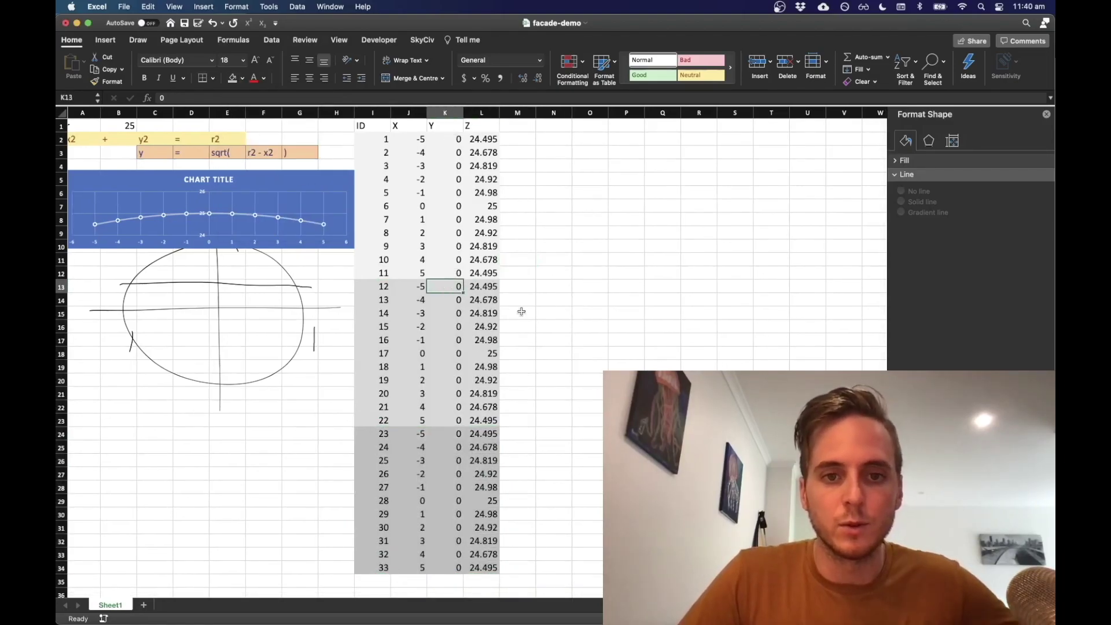
type("2.7")
key("Return")
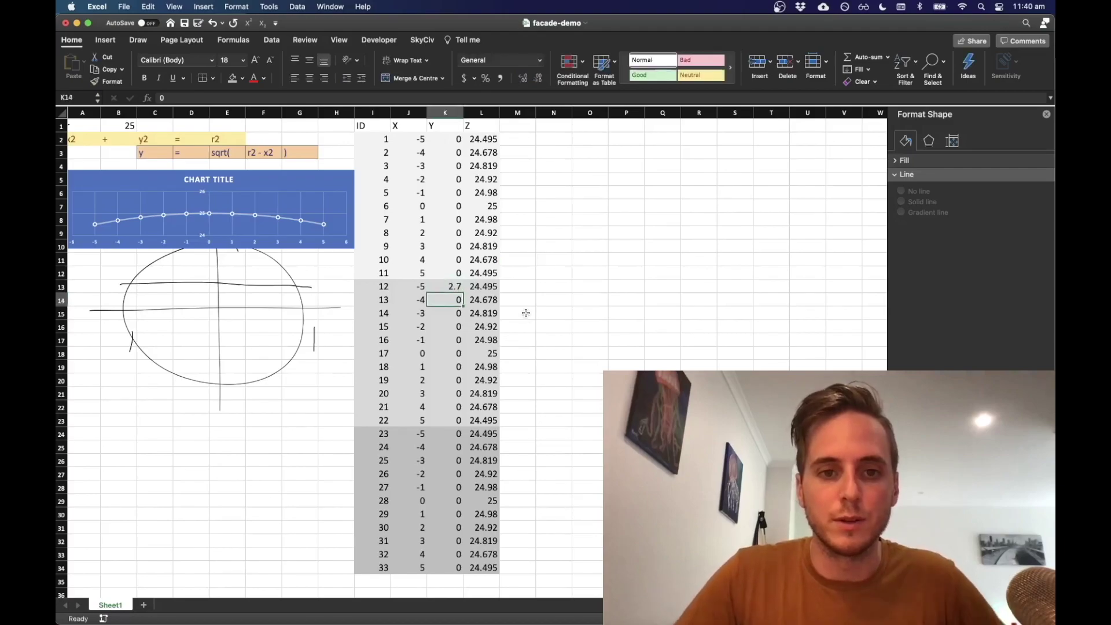
left_click(455, 288)
left_click_drag(463, 294, 464, 427)
Step: Set the Y coordinate of nodes 23 to 33 to 5.4
left_click(455, 434)
type("5.4")
key("Return")
left_click(458, 440)
left_click_drag(461, 442, 464, 571)
left_click(589, 421)
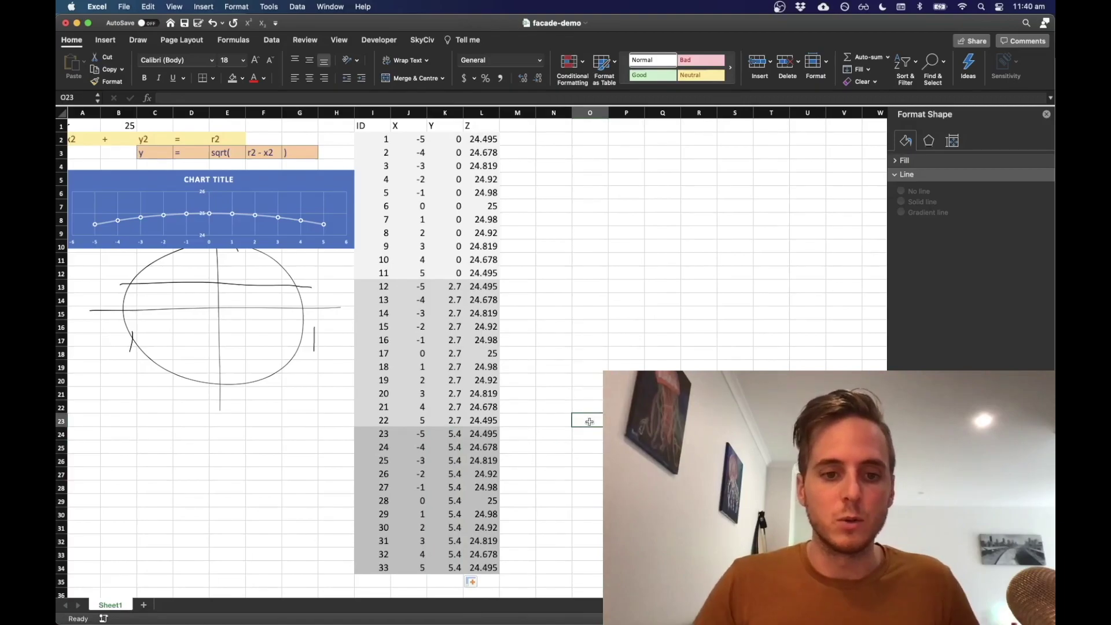
Step: Generate the SkyCiv model input sheet, then expand and collapse its Members column group
left_click(422, 39)
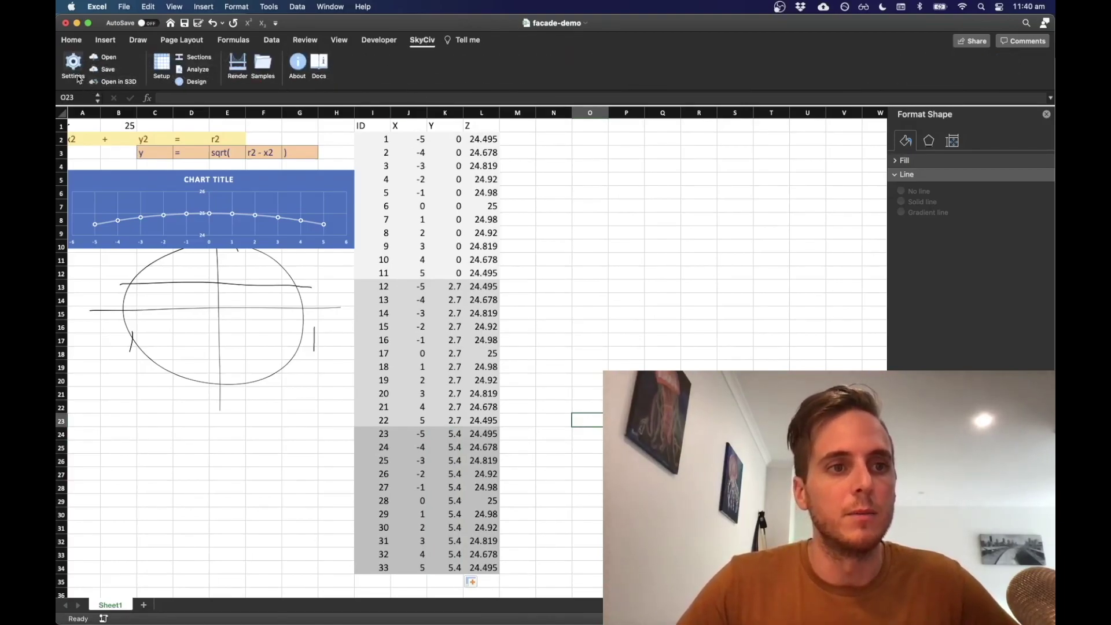
left_click(161, 61)
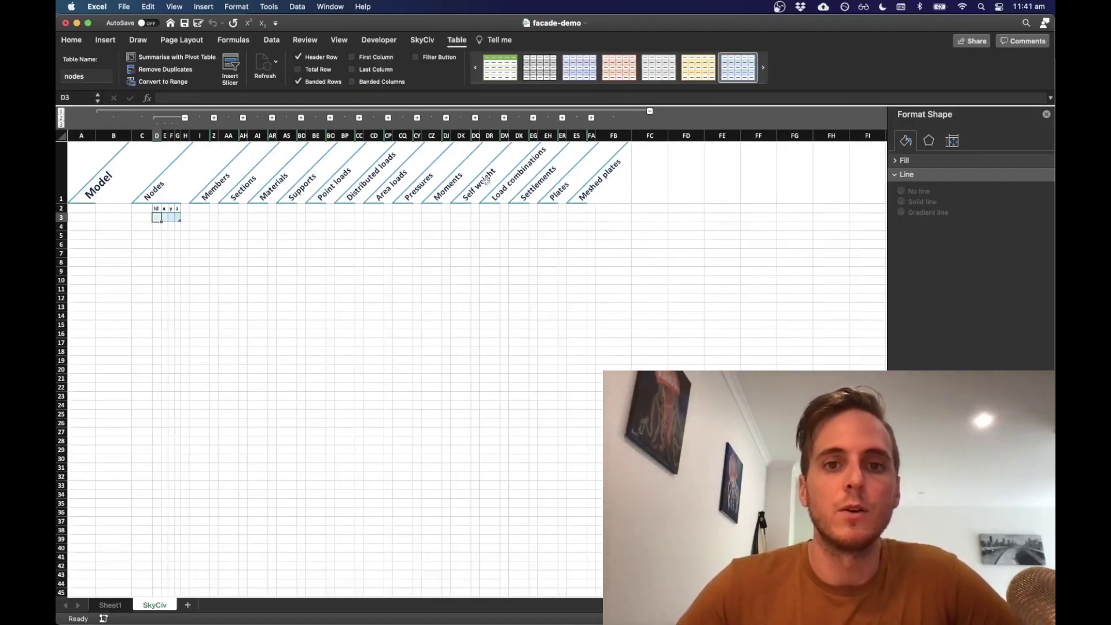
left_click(214, 118)
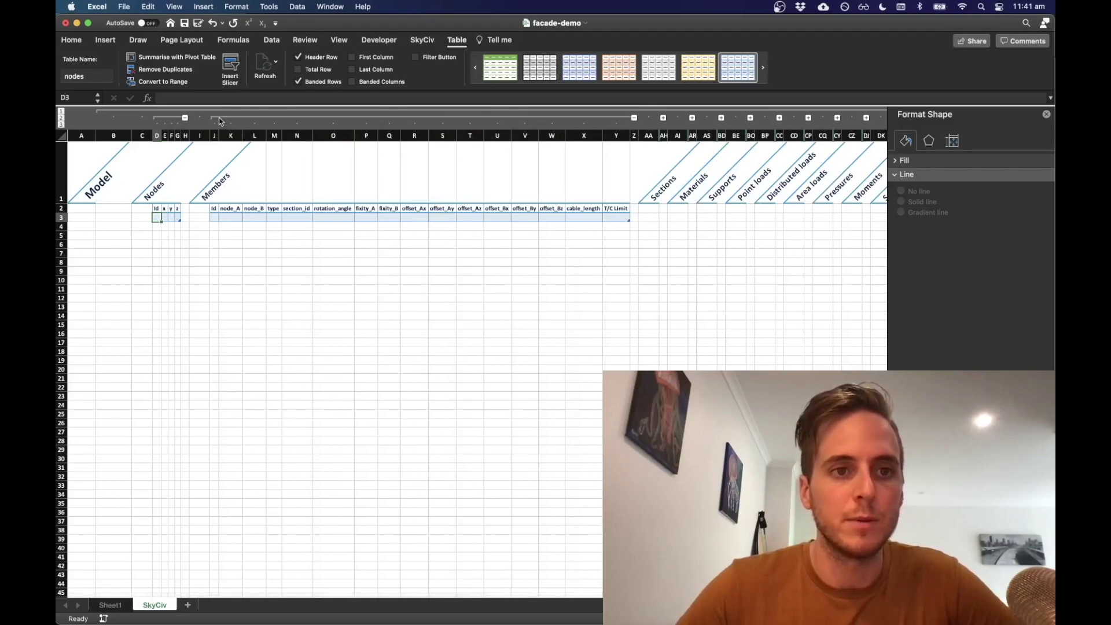
left_click(220, 121)
left_click(198, 253)
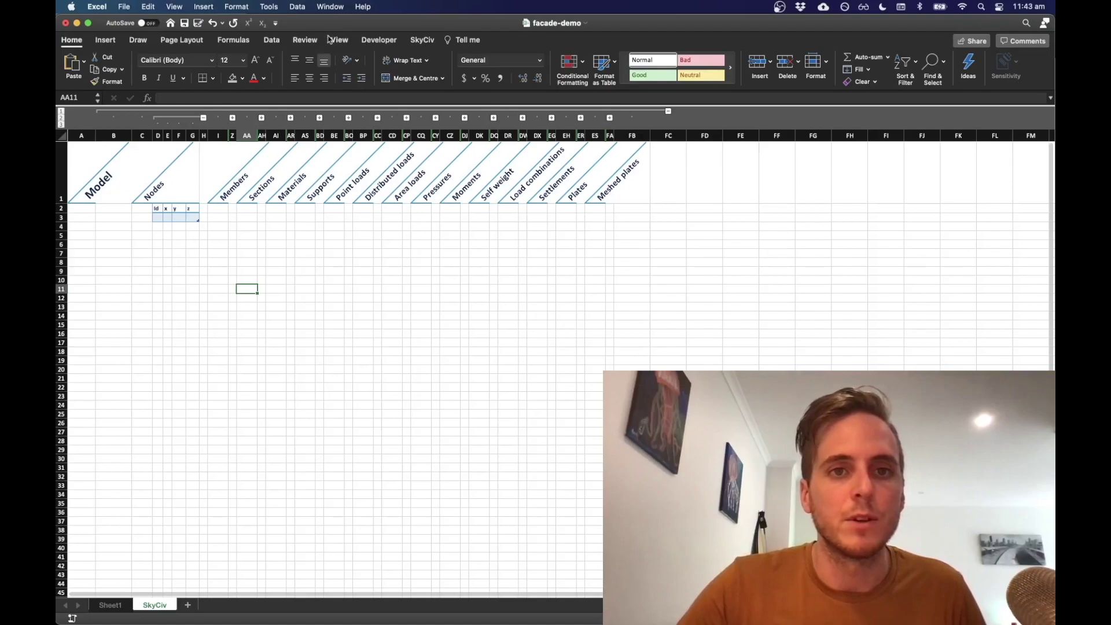
Step: Open the SkyCiv settings, dismiss the welcome message and widen the pane to review the model and unit settings
left_click(385, 44)
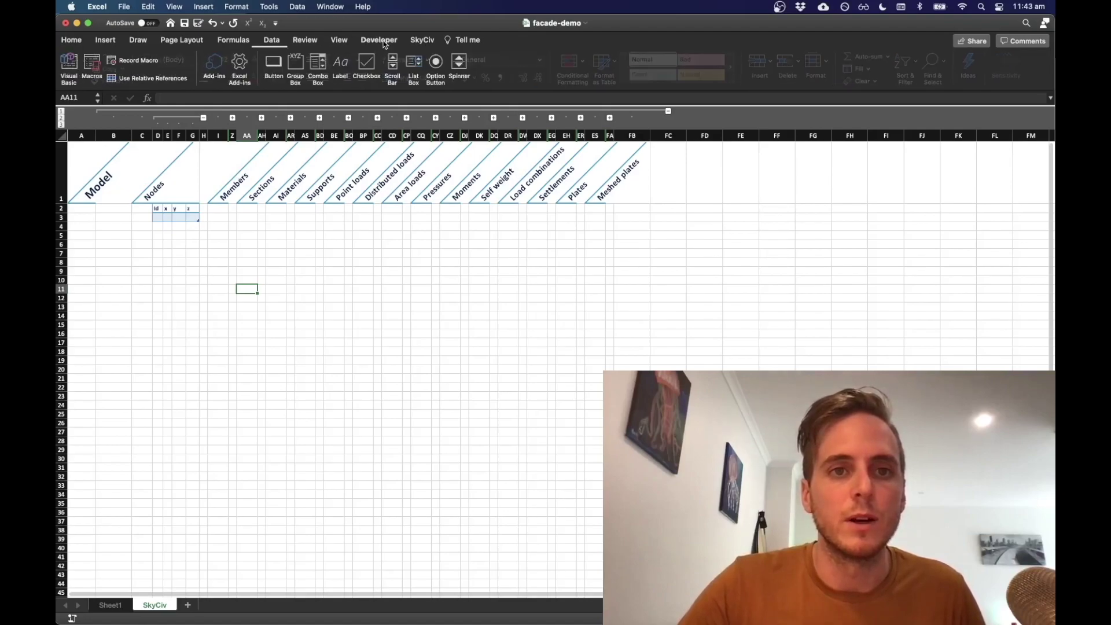
left_click(422, 41)
left_click(73, 63)
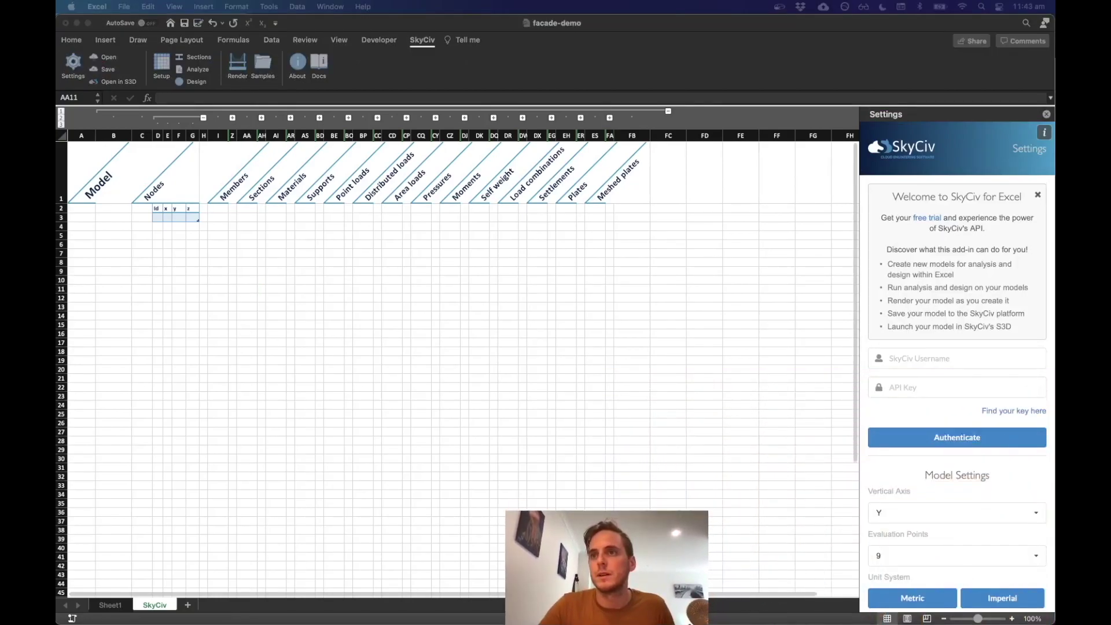
left_click(1038, 195)
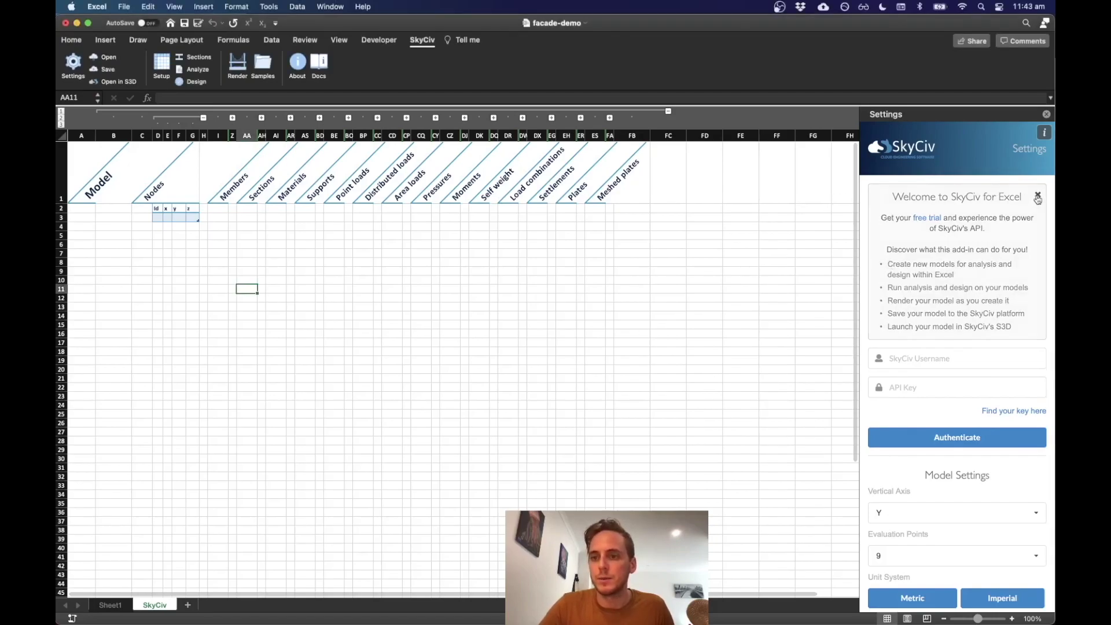
left_click_drag(859, 245, 798, 248)
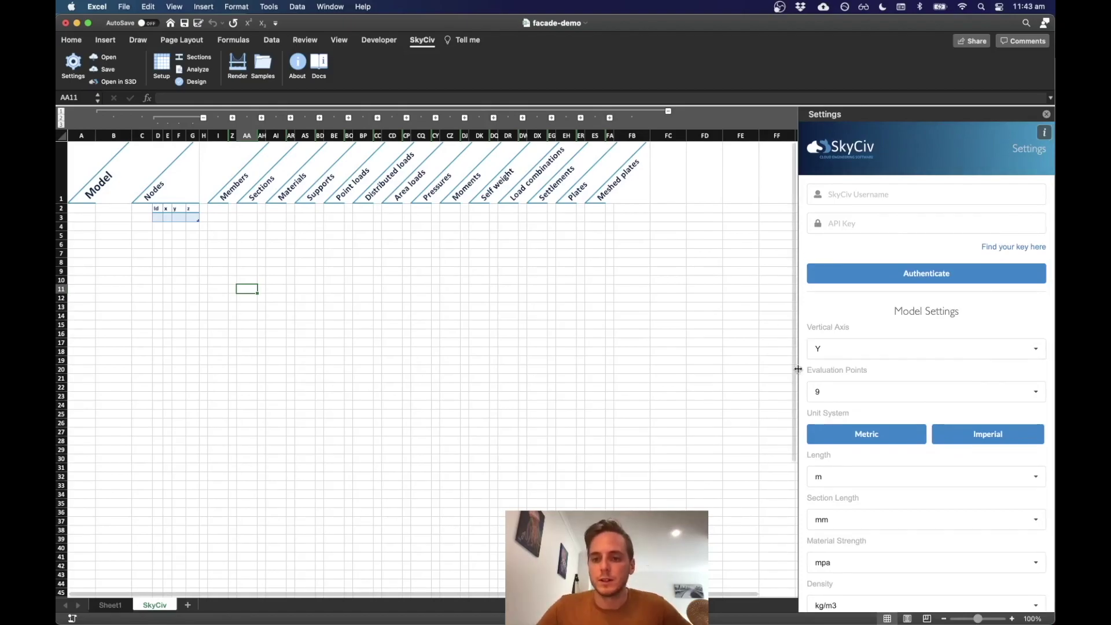
scroll(886, 376, "down", 1)
scroll(885, 376, "down", 2)
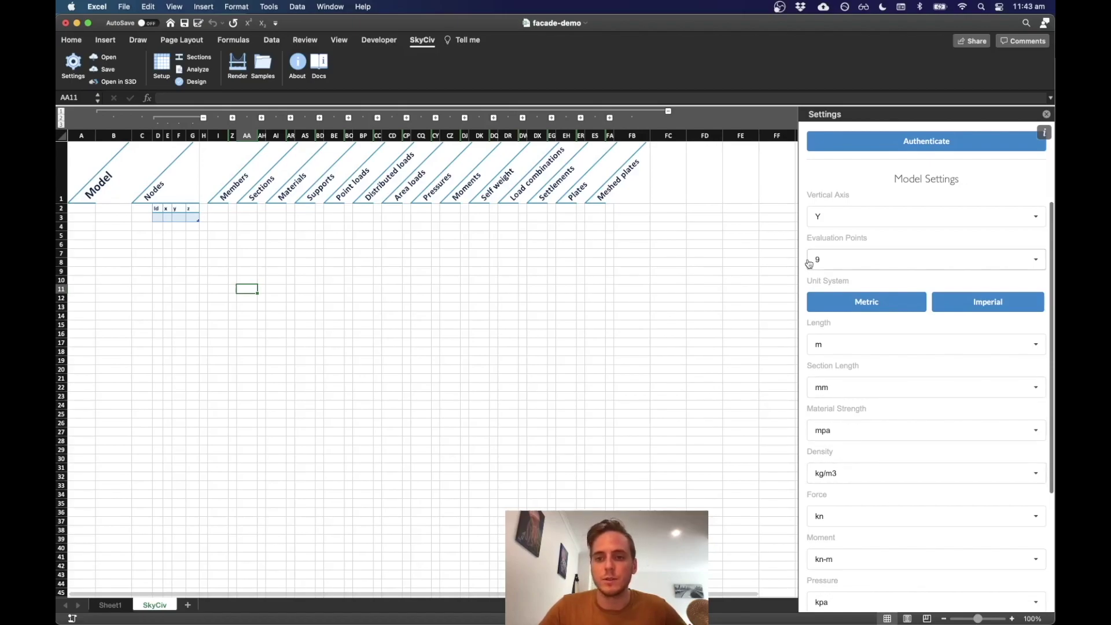
scroll(810, 259, "up", 4)
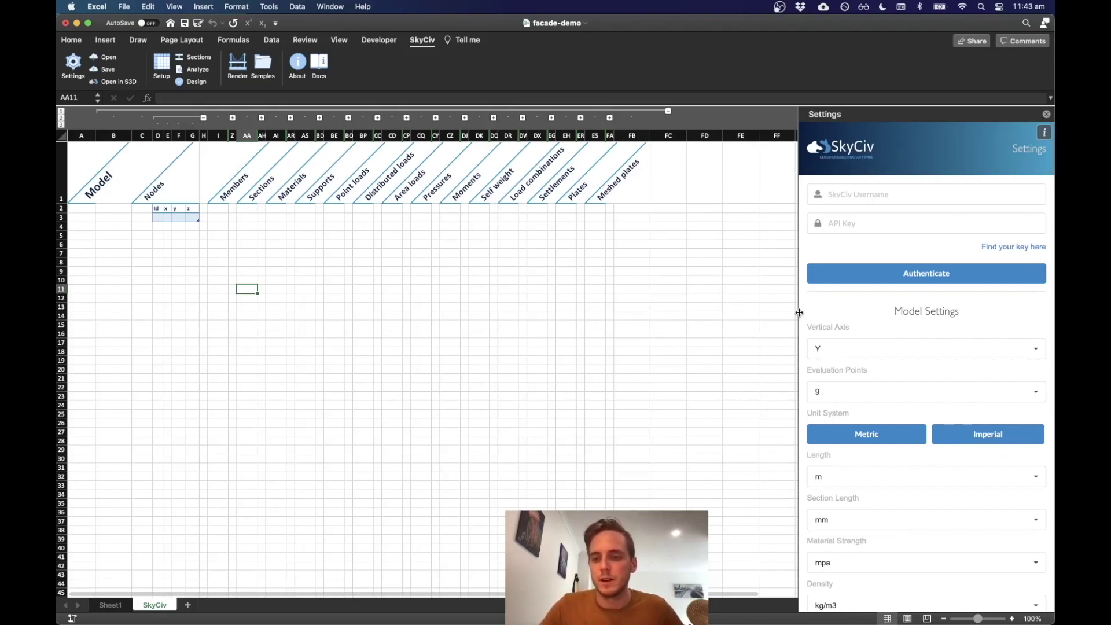
Step: Open the SkyCiv render view beside the model sheet, and check the coordinate table on Sheet1
left_click(147, 228)
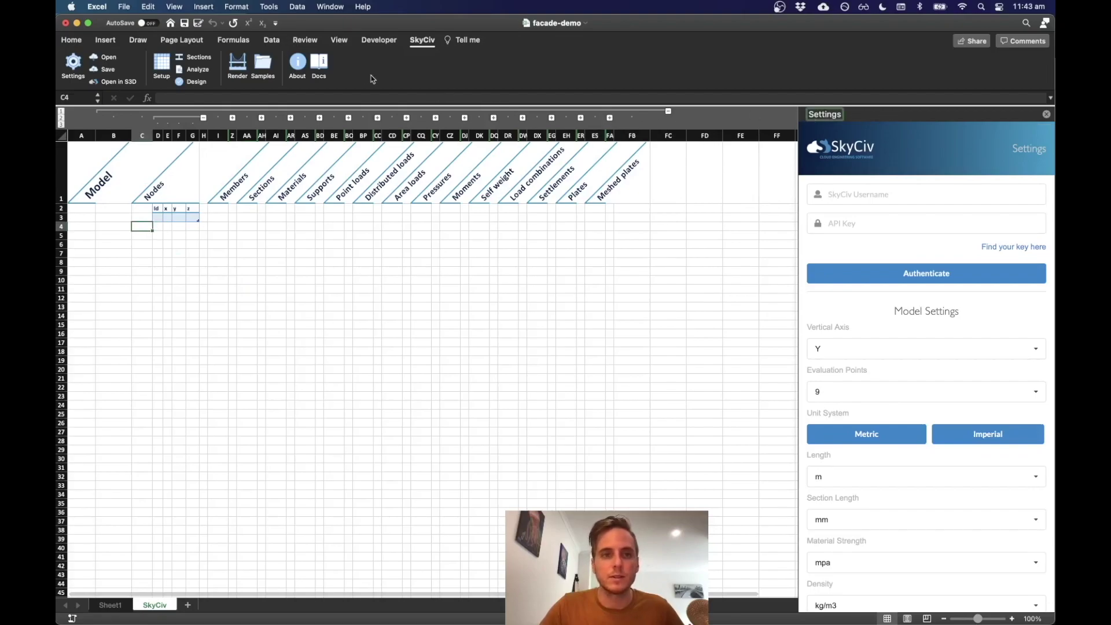
left_click(237, 62)
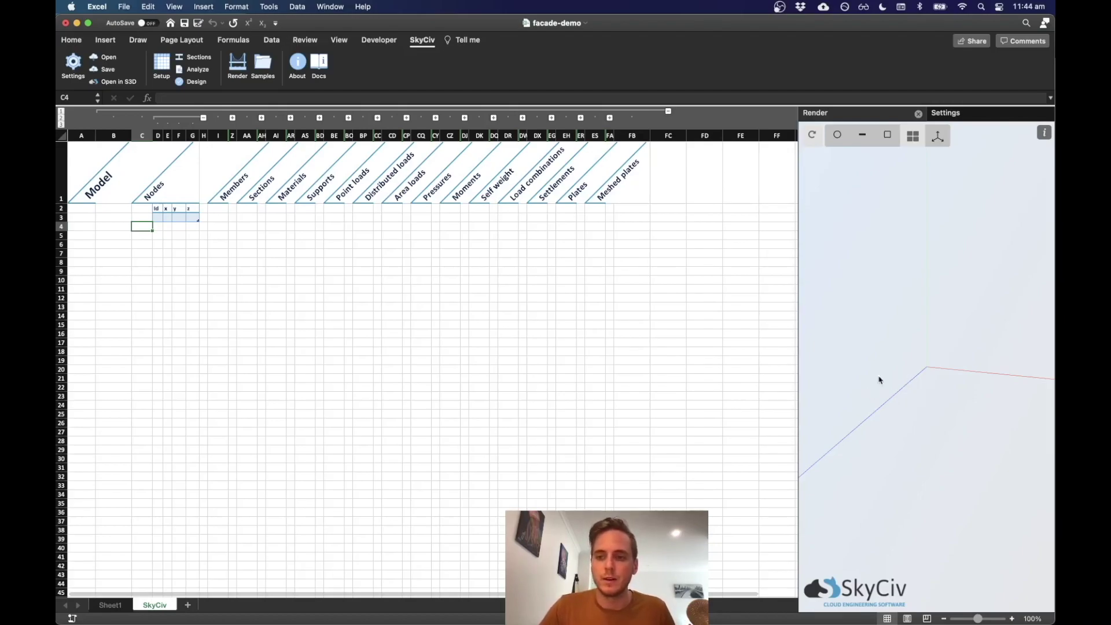
left_click(110, 607)
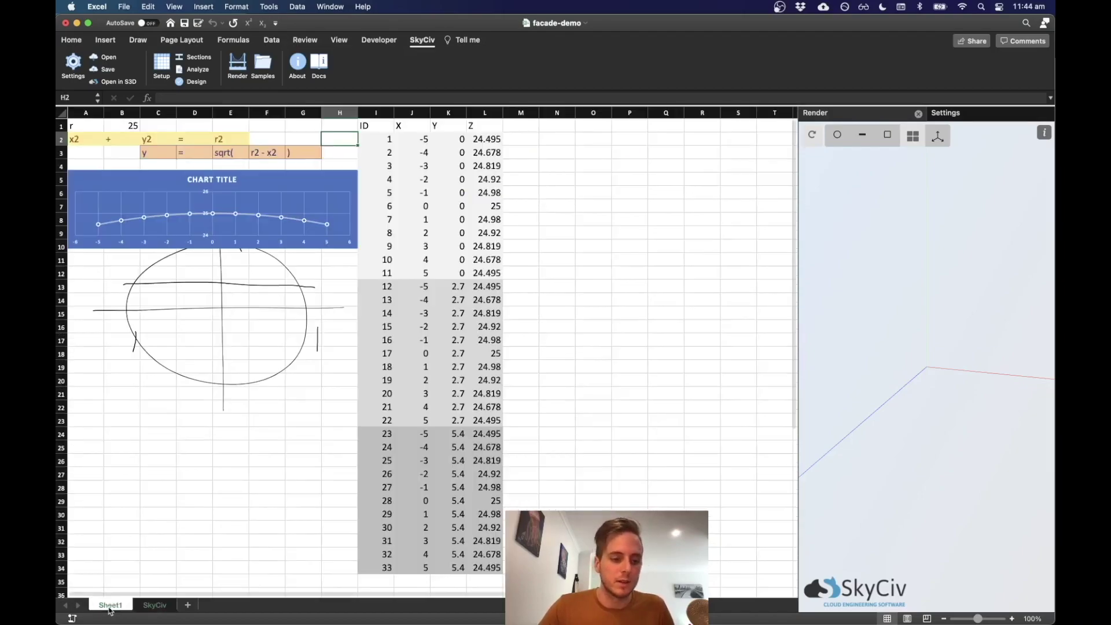
left_click(152, 606)
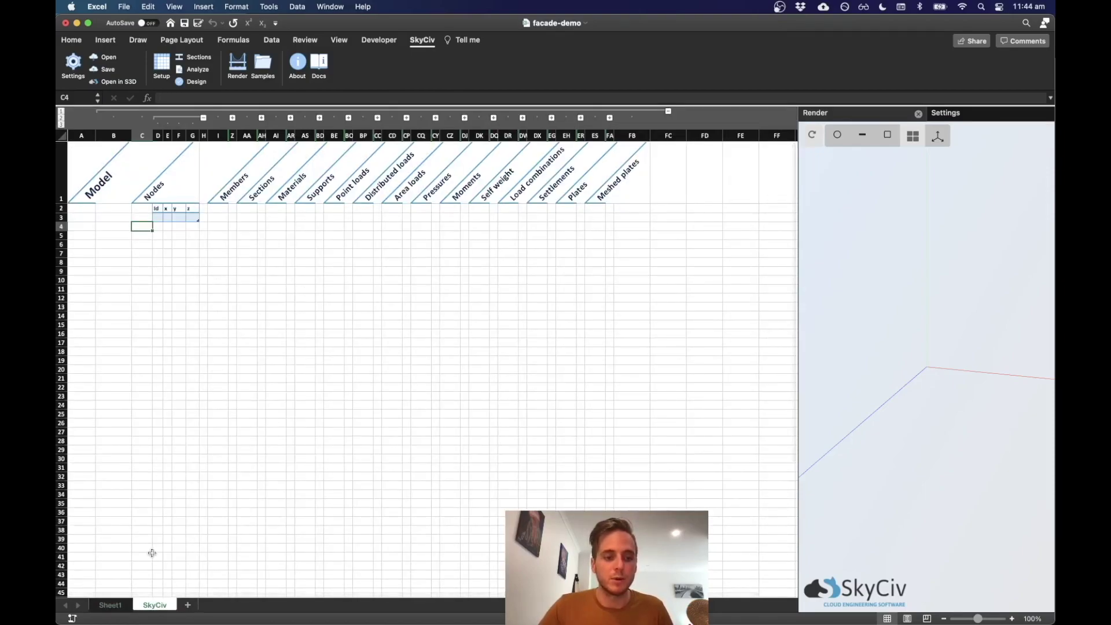
left_click(246, 289)
Step: Link the first node's id, x, y and z cells to the first coordinate row on Sheet1, and widen those four columns
left_click(157, 218)
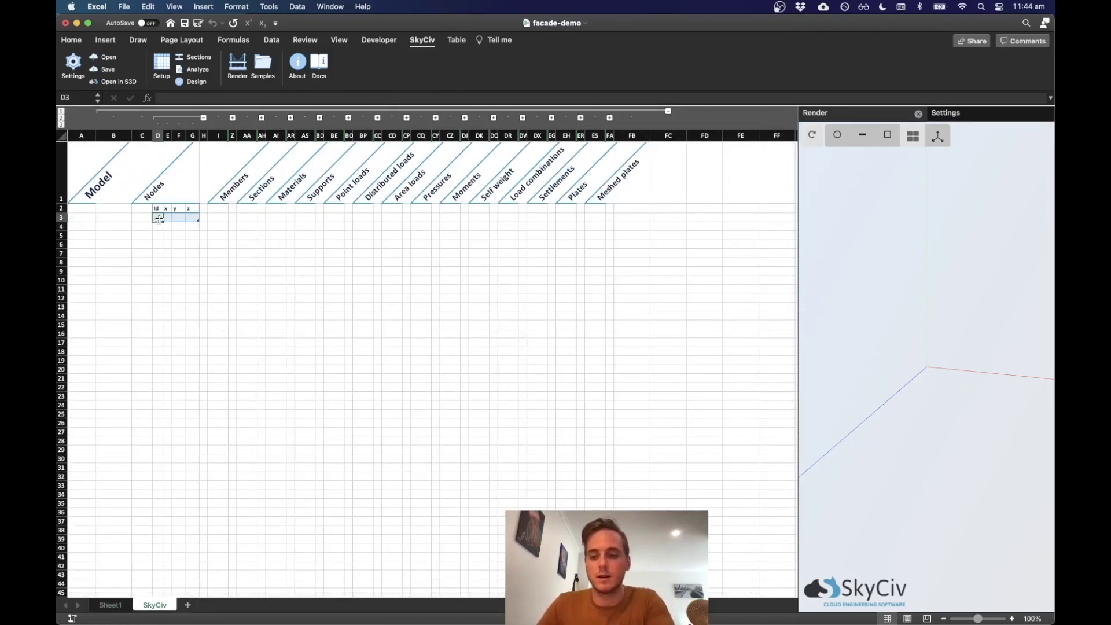
type("=")
left_click(112, 606)
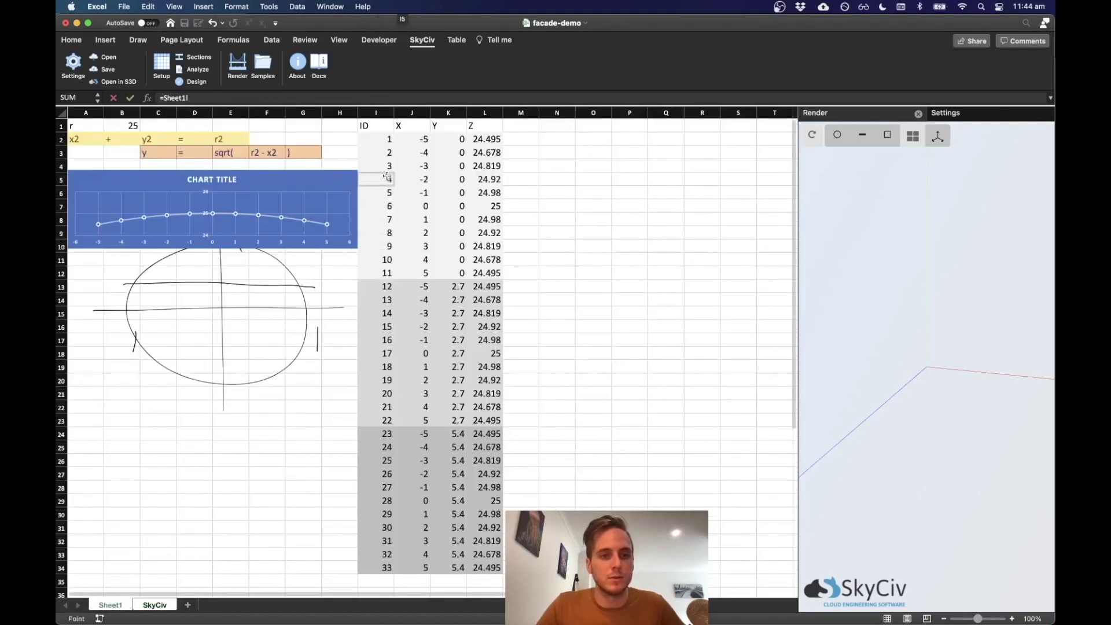
left_click(376, 139)
key("Return")
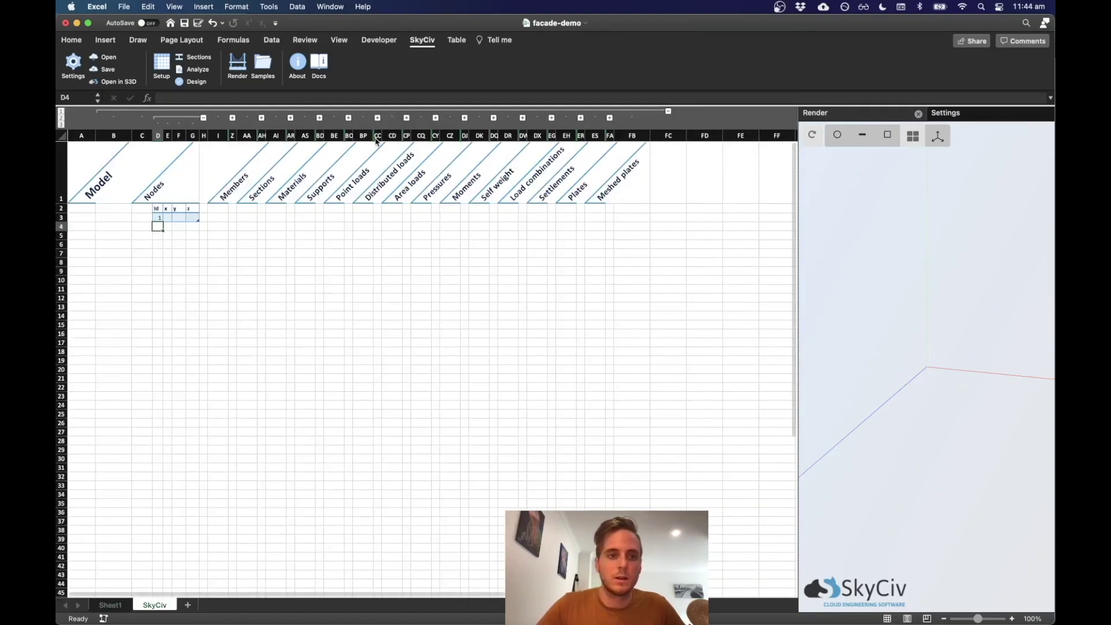
left_click(159, 218)
left_click_drag(161, 221, 197, 219)
left_click_drag(158, 135, 192, 136)
left_click(181, 253)
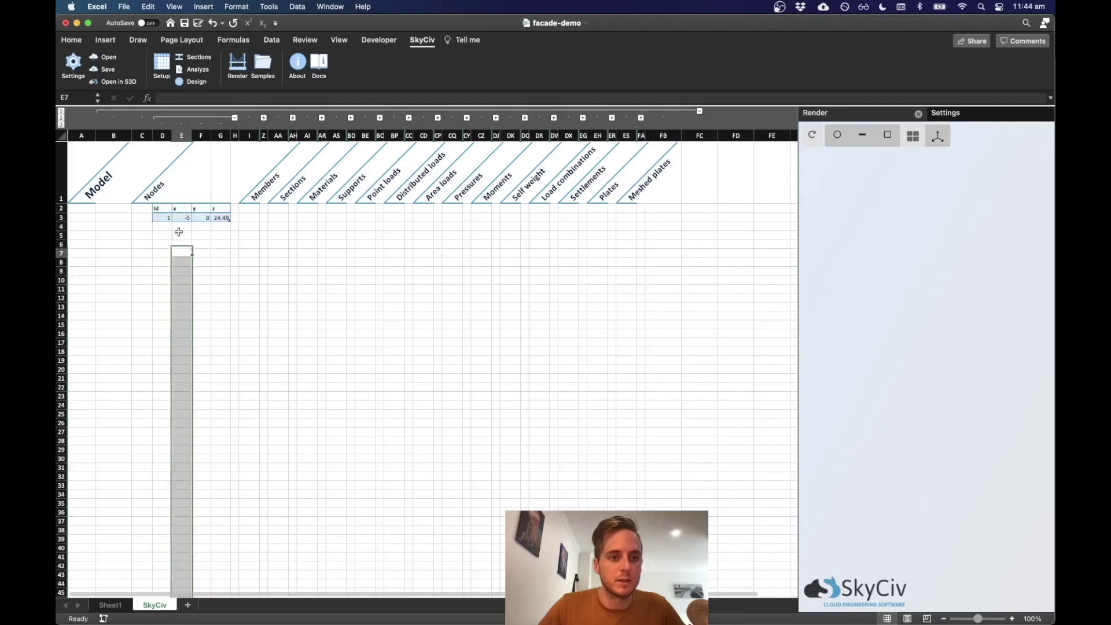
Step: Format the Nodes table's id, x, y and z cells from row 3 downward to two decimal places
left_click_drag(162, 218, 215, 564)
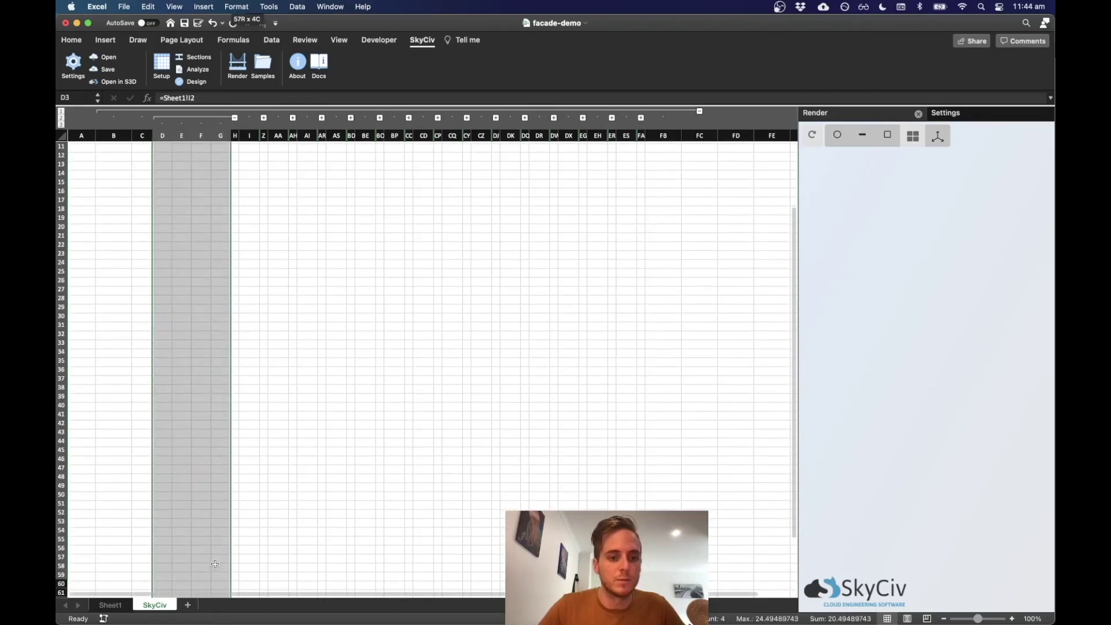
scroll(214, 564, "up", 5)
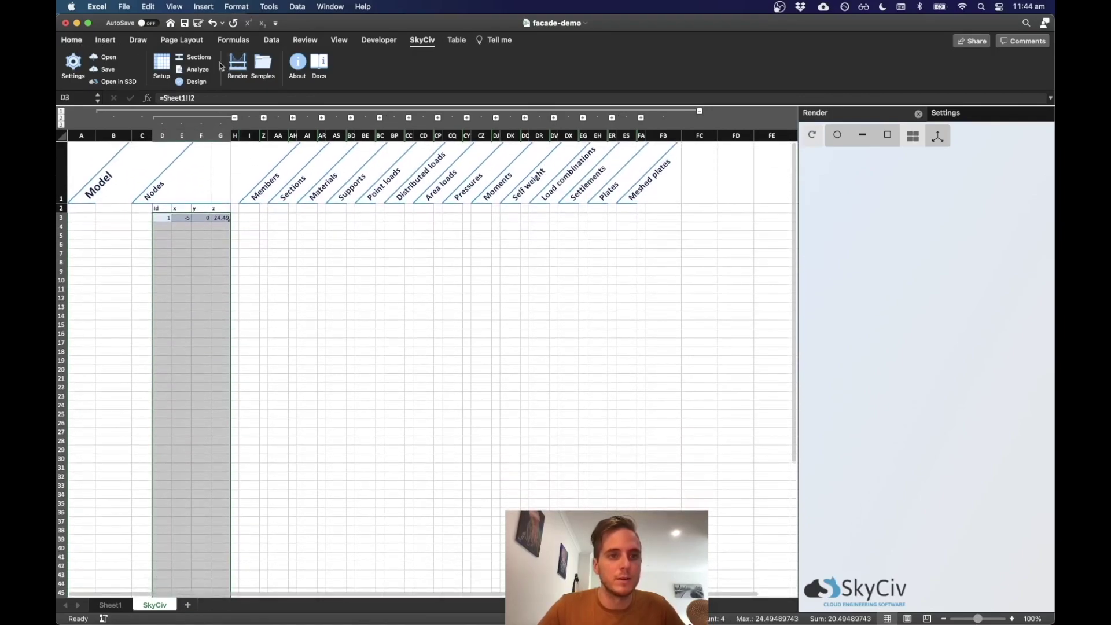
left_click(72, 40)
left_click(523, 78)
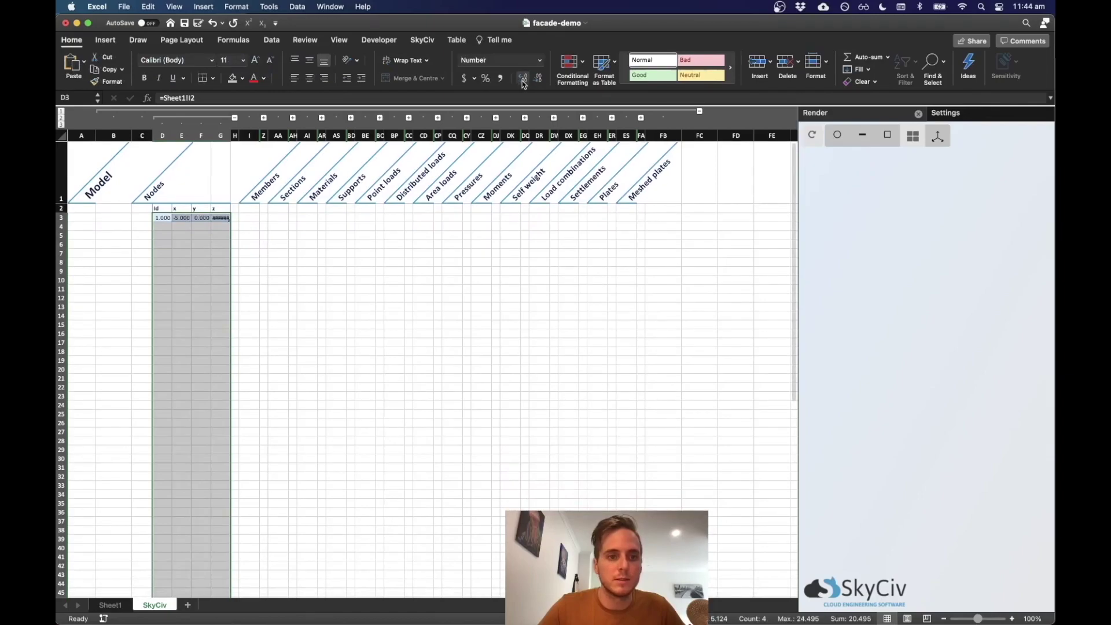
left_click(538, 78)
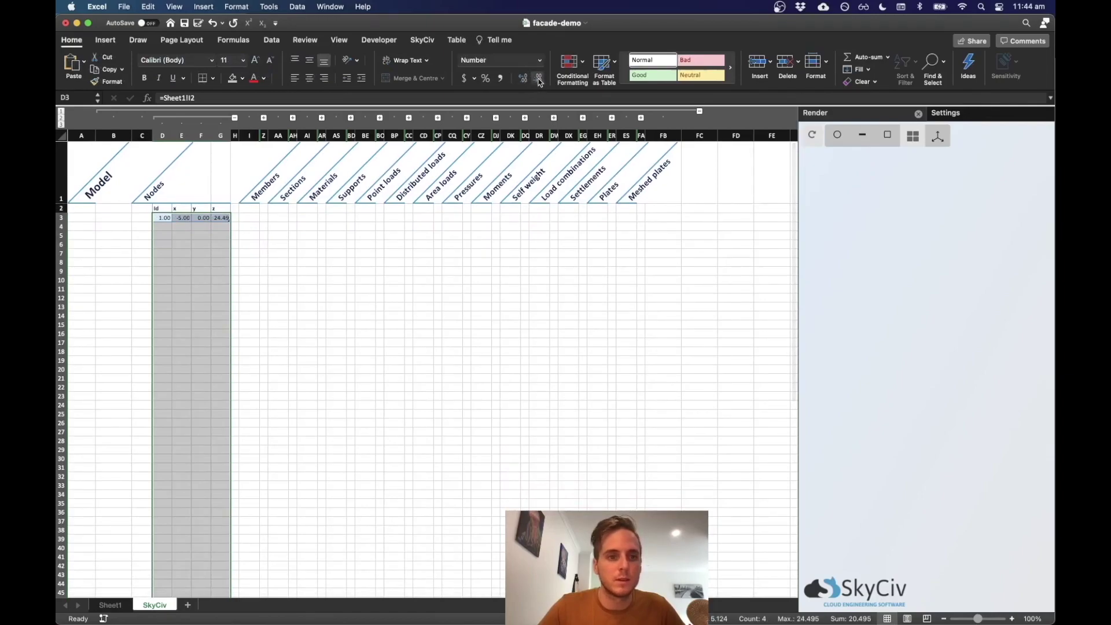
Step: Fill the linked first node row down through node 33, clearing the surplus row 36 and trimming the Nodes table to end at row 35
left_click(306, 283)
left_click_drag(162, 217, 232, 517)
left_click(183, 522)
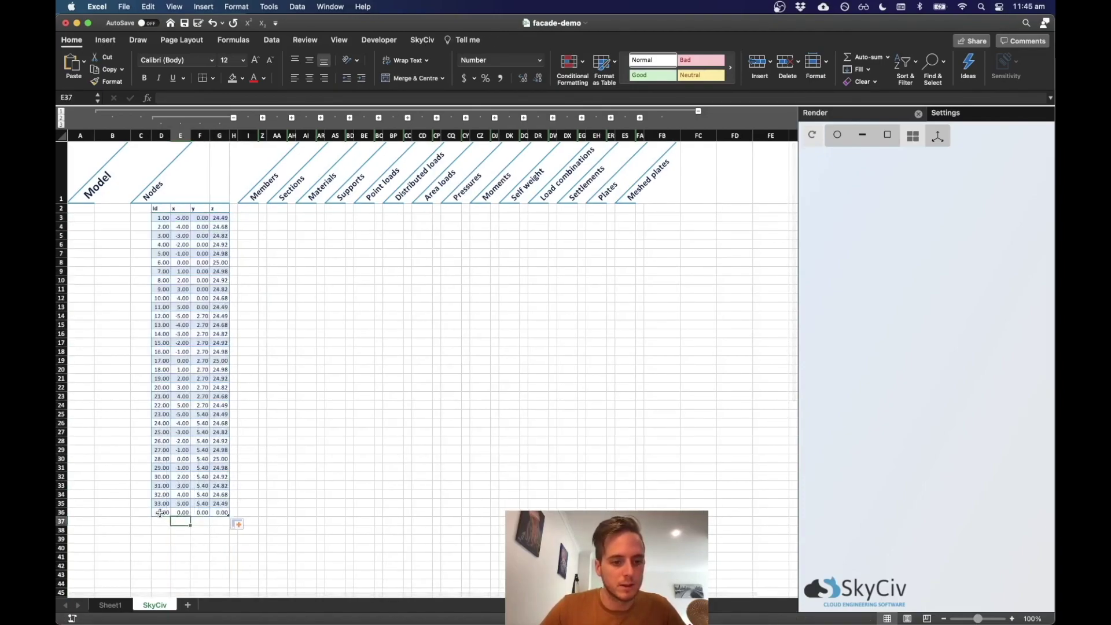
left_click_drag(160, 513, 223, 514)
key("Delete")
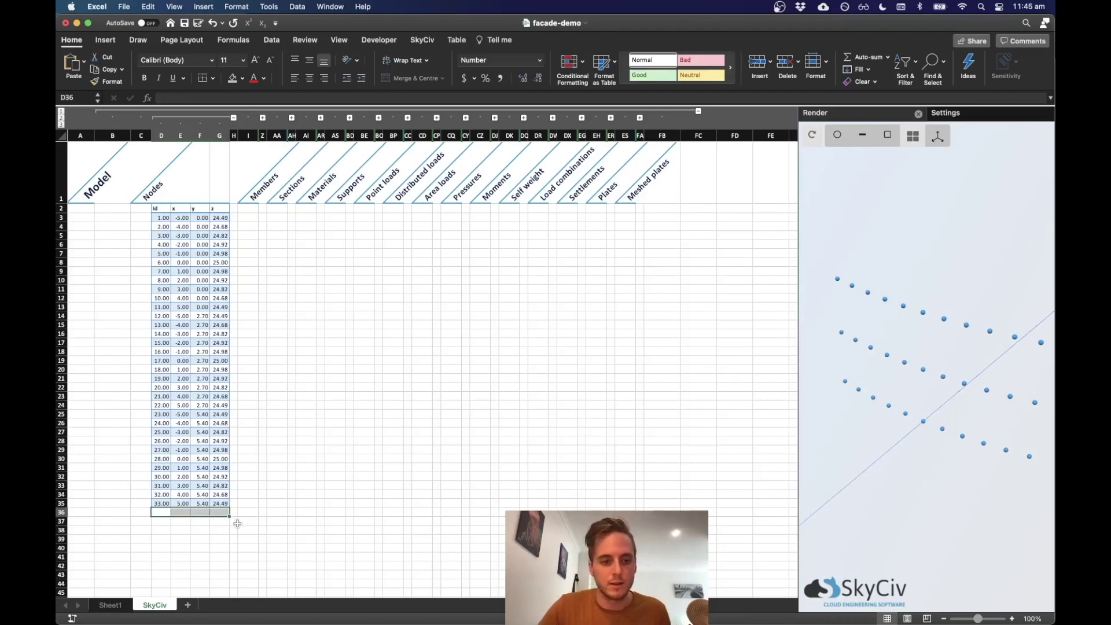
left_click(262, 513)
left_click_drag(227, 515, 228, 506)
Step: Widen the render pane and orbit the model to inspect the three curved rows of nodes
left_click_drag(798, 402, 708, 408)
left_click_drag(934, 477, 968, 470)
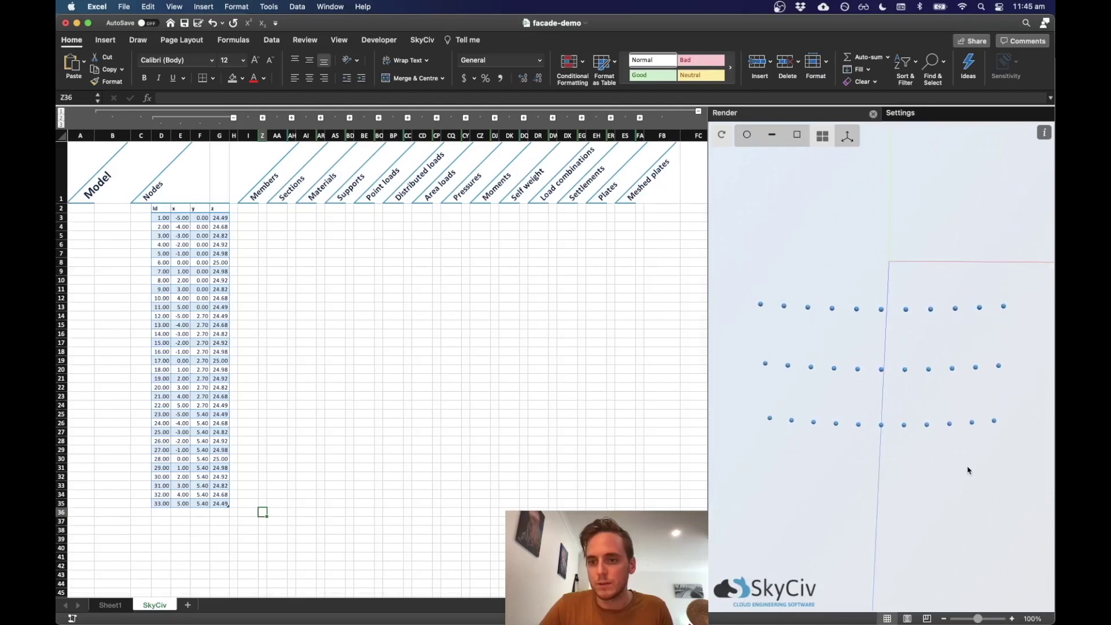
mouse_move(864, 453)
left_mouse_down()
mouse_move(912, 452)
mouse_move(877, 457)
left_mouse_up()
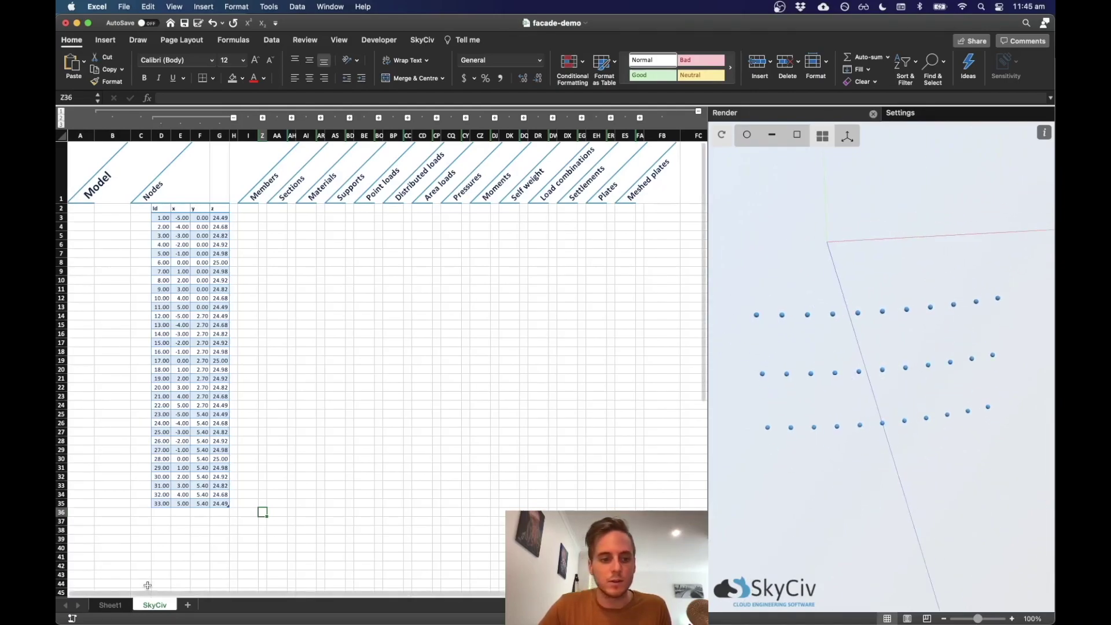
Step: On Sheet1, change the Z formula in L2 to =SQRT($B$1^2 - $J2^2) - $B$1 and fill it down through L34
left_click(113, 605)
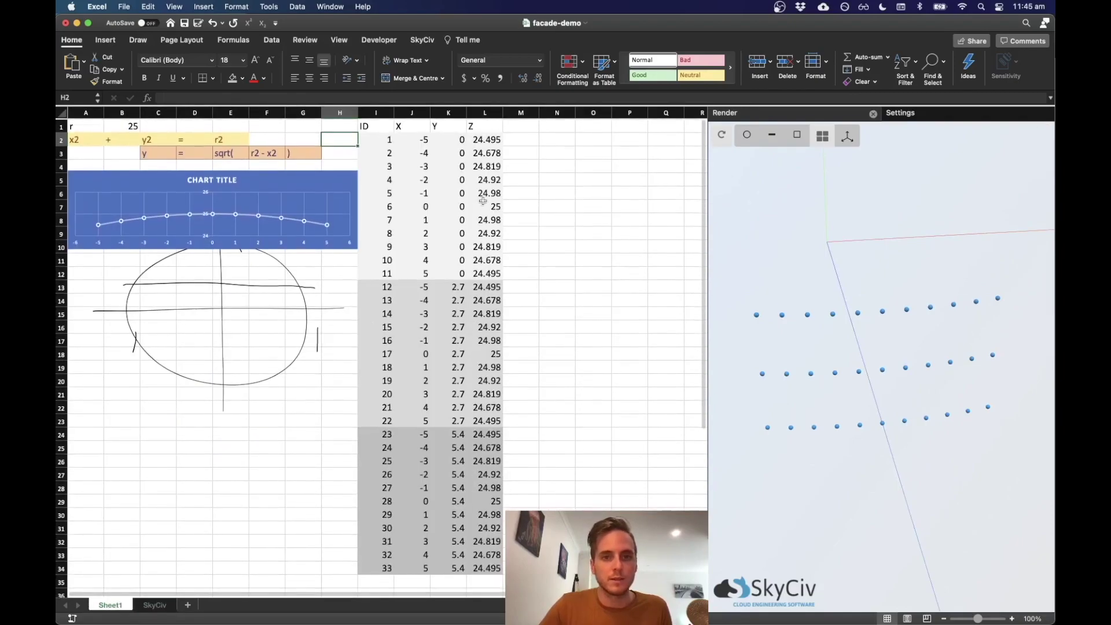
left_click(485, 139)
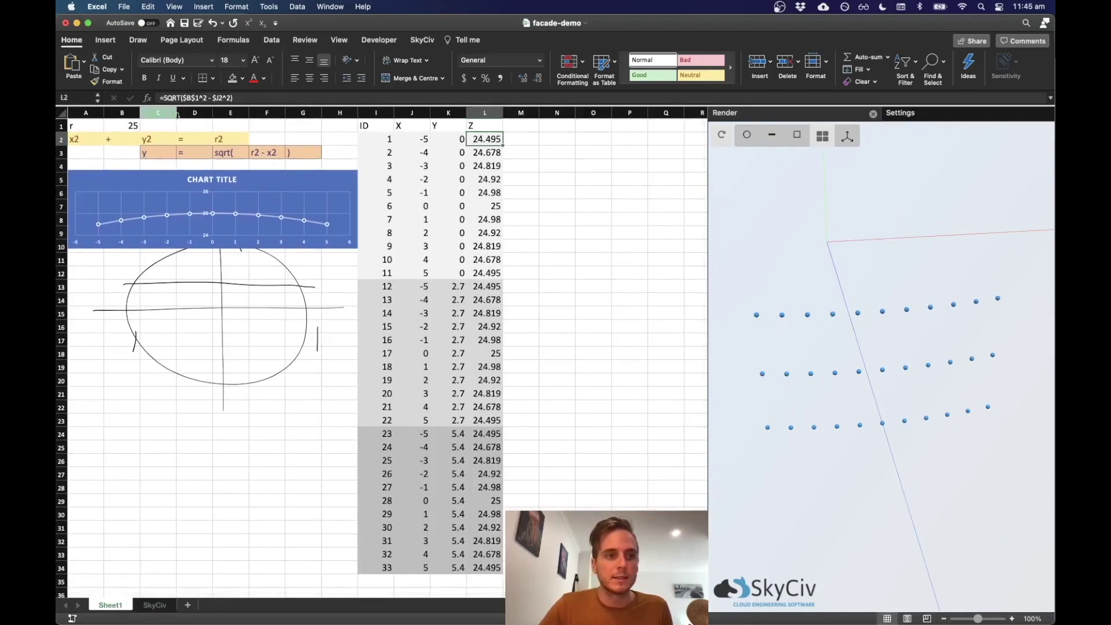
left_click(290, 97)
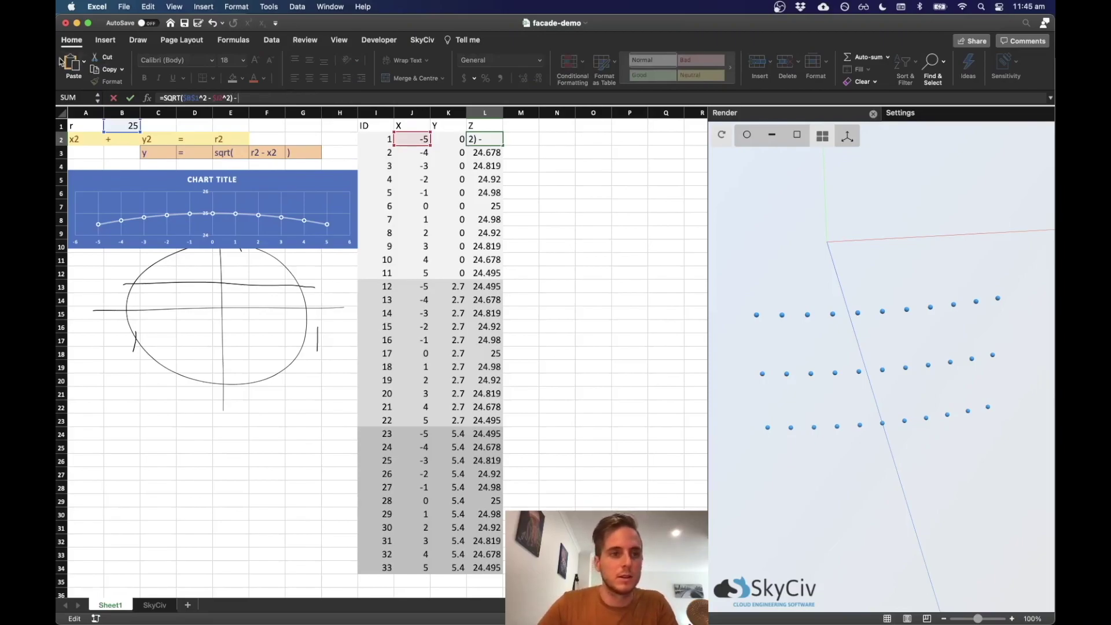
left_click(127, 125)
key("super+t")
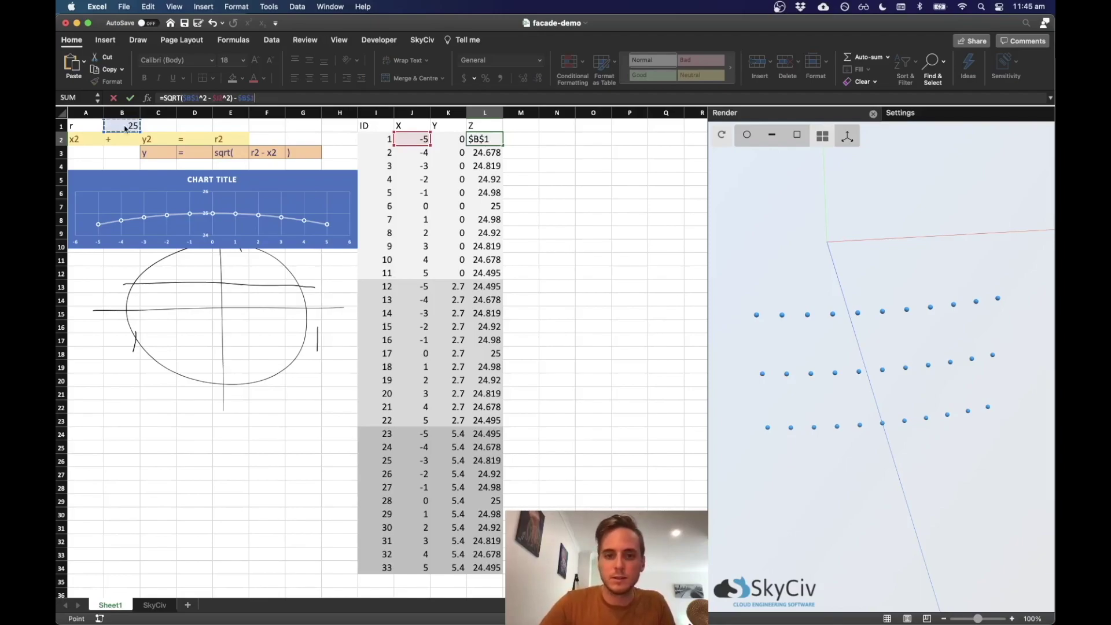
key("Return")
left_click(489, 141)
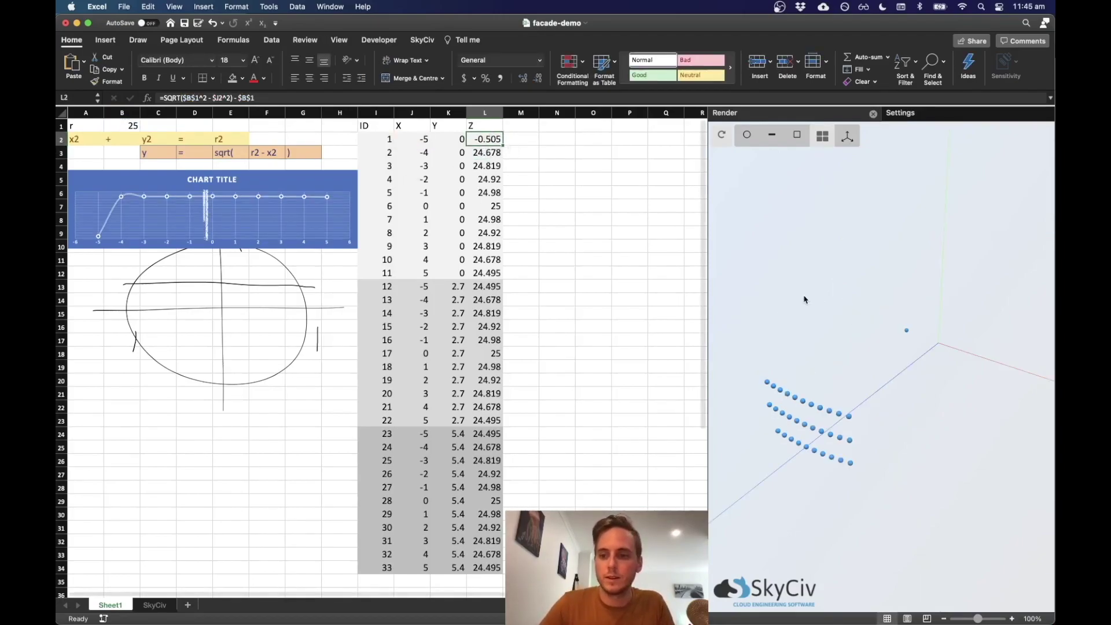
left_click_drag(503, 146, 502, 572)
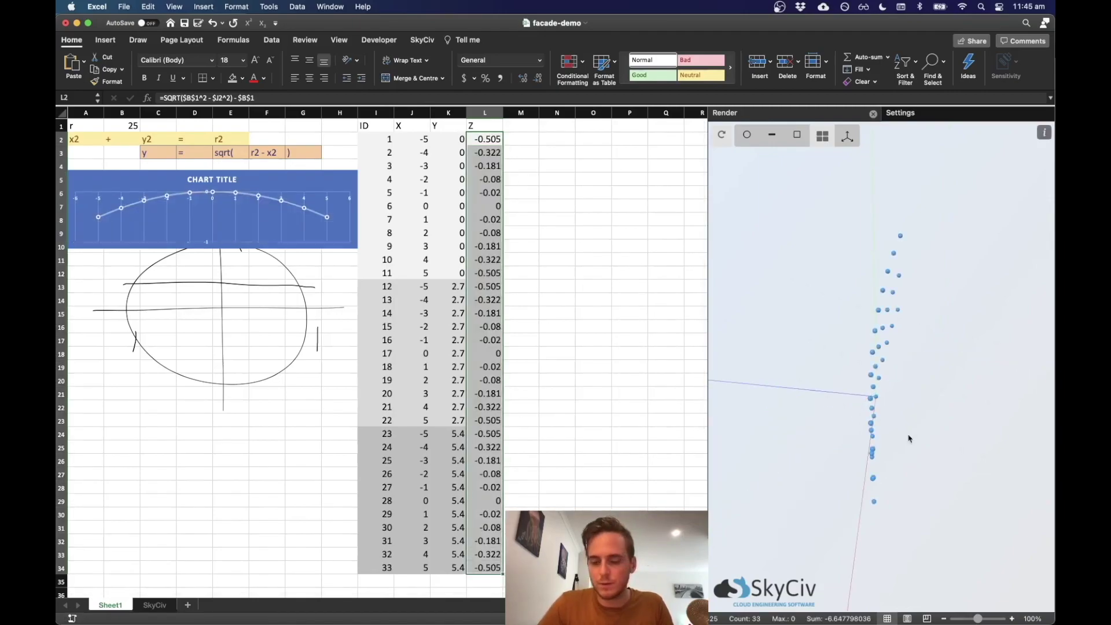
Step: Test radius values of 50 and 5 in B1 while inspecting the rendered node arcs, and restore the radius to 25
left_click(84, 129)
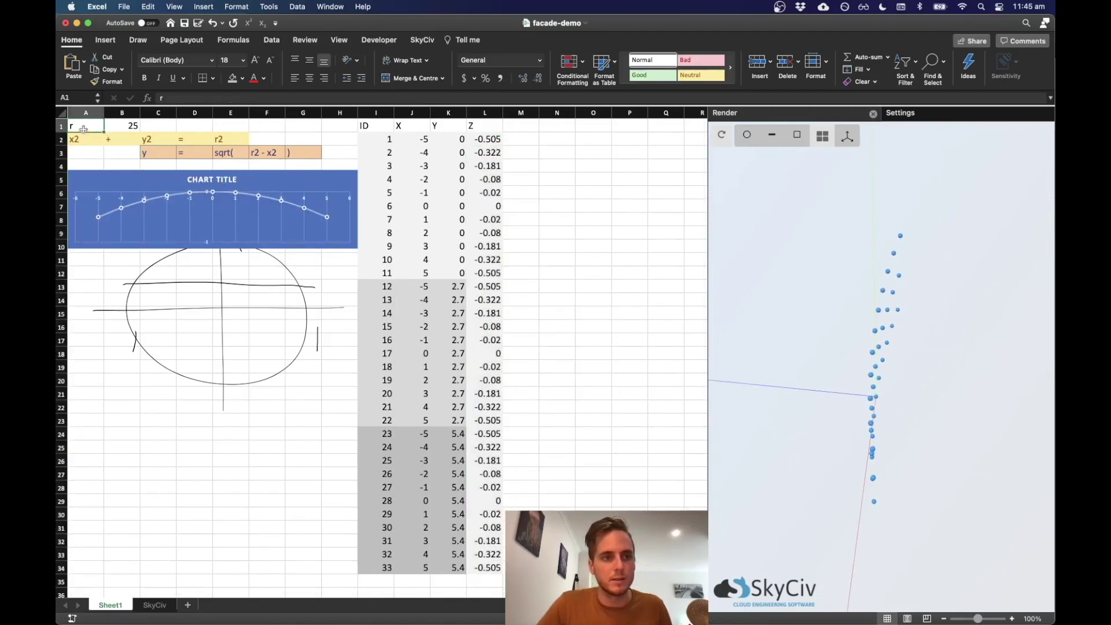
left_click(115, 126)
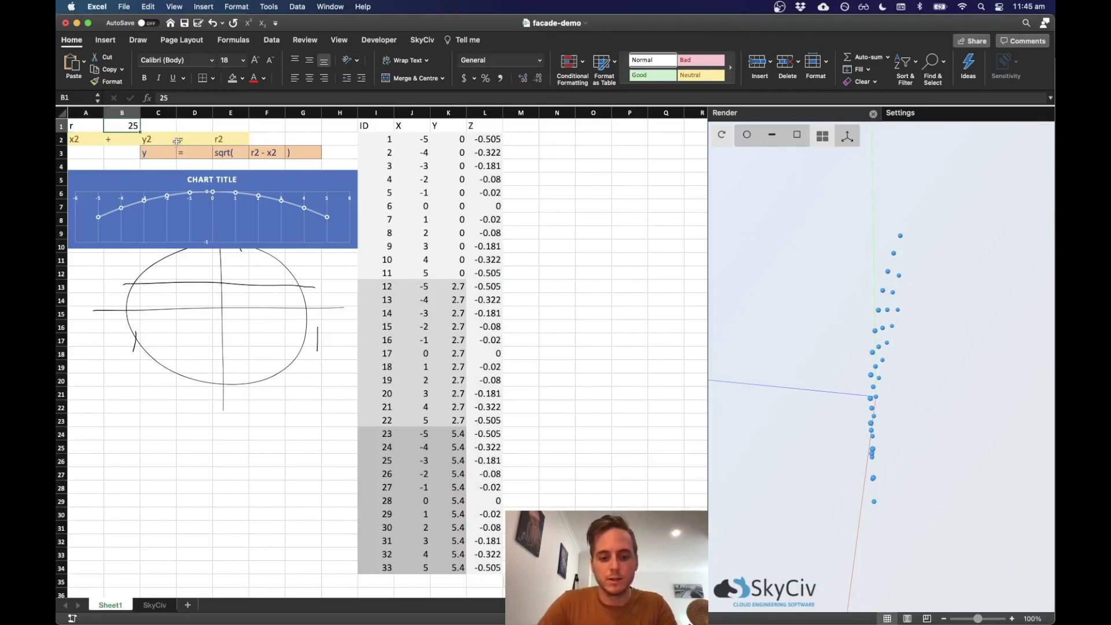
type("50")
key("Return")
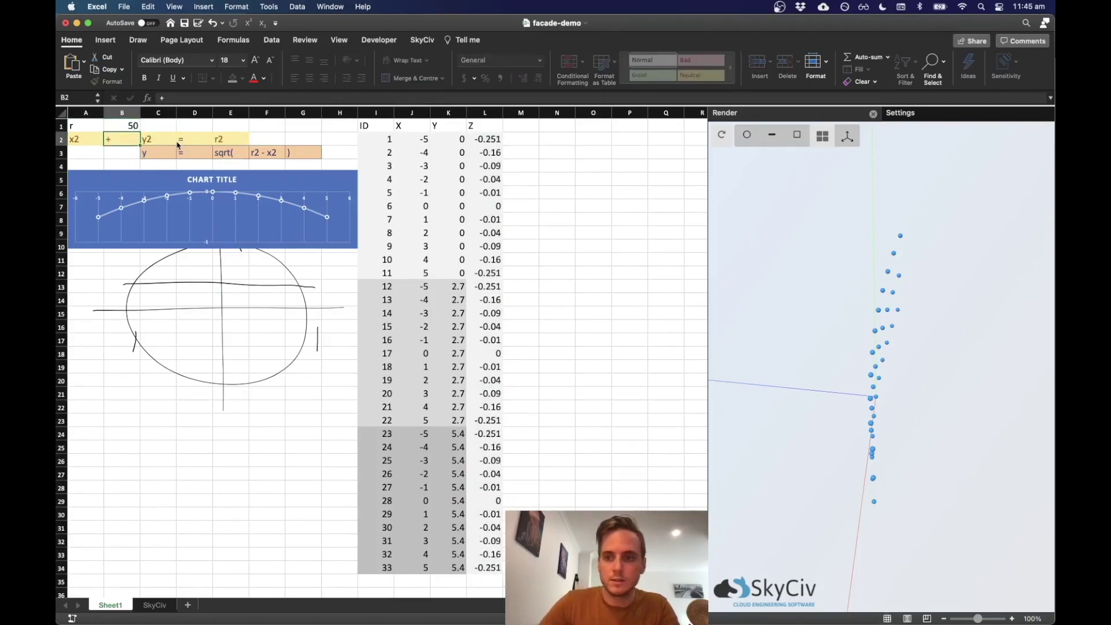
left_click_drag(952, 400, 881, 450)
left_click(122, 126)
type("5")
key("Return")
left_click_drag(937, 421, 962, 481)
left_click(134, 126)
type("25")
key("Return")
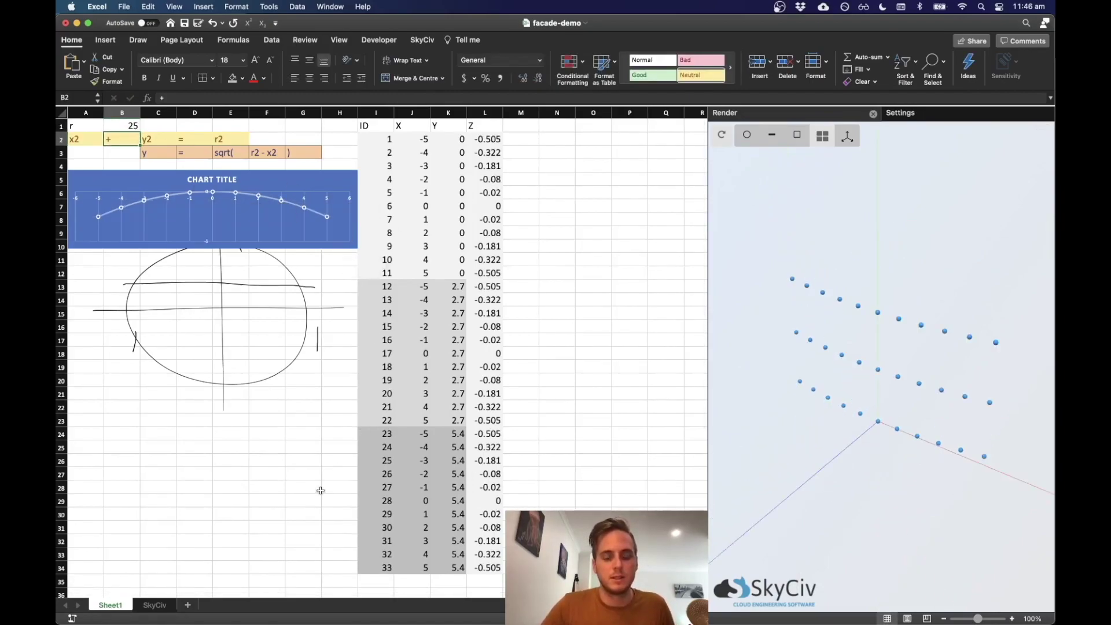
Step: Expand the Members columns on the SkyCiv sheet and fill the member id column with 1 to 53, widening it to fit
left_click(154, 605)
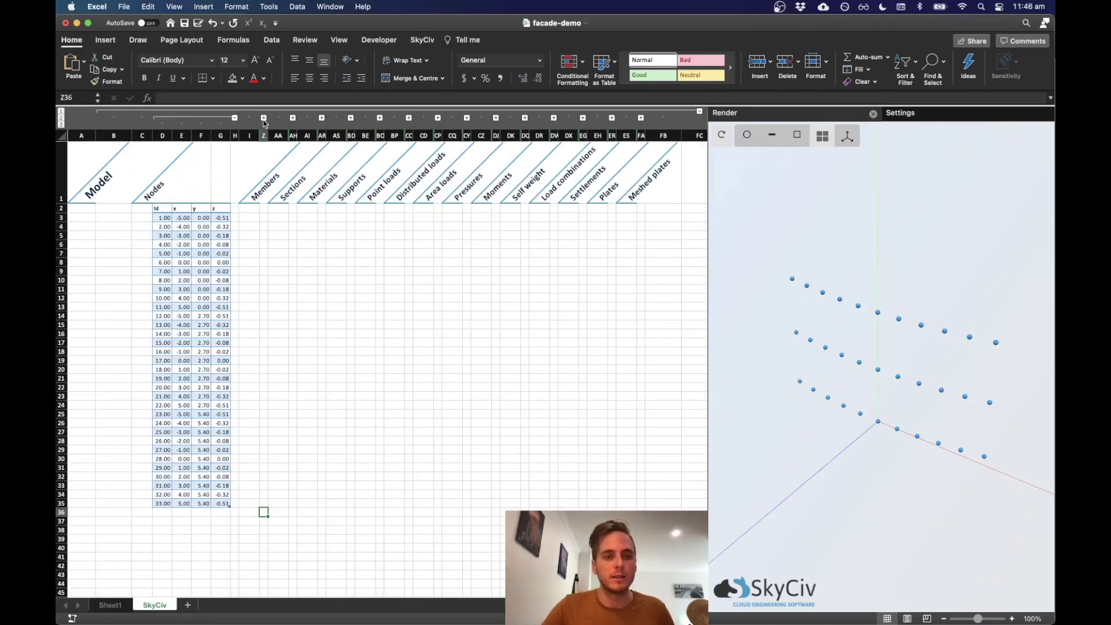
left_click(263, 118)
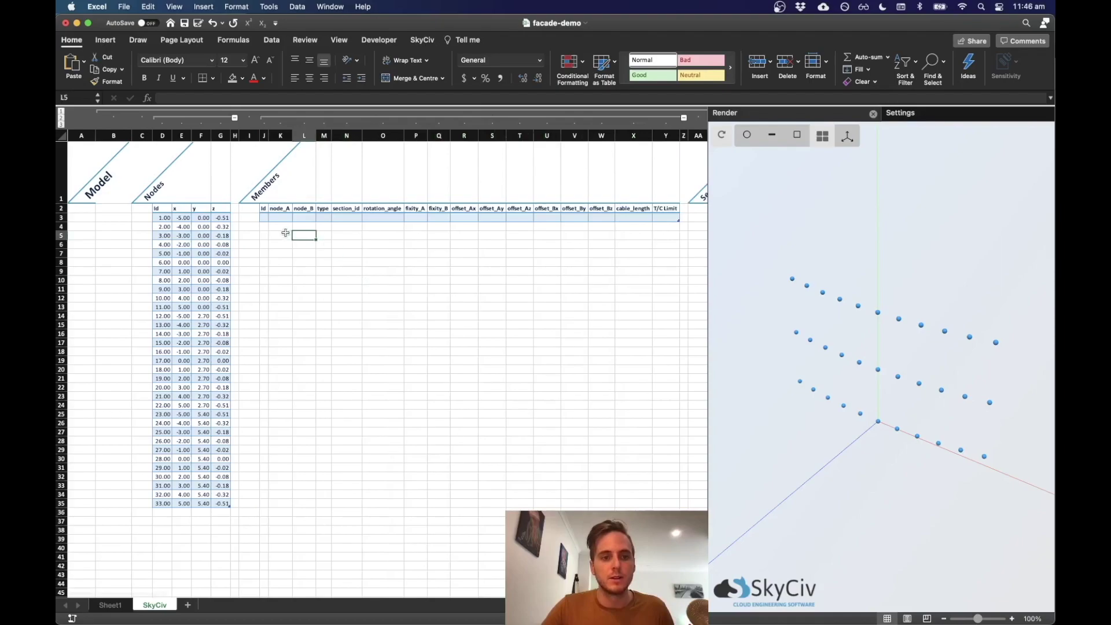
left_click(265, 219)
type("1")
key("Return")
type("2")
left_click_drag(265, 218, 279, 586)
scroll(294, 421, "up", 5)
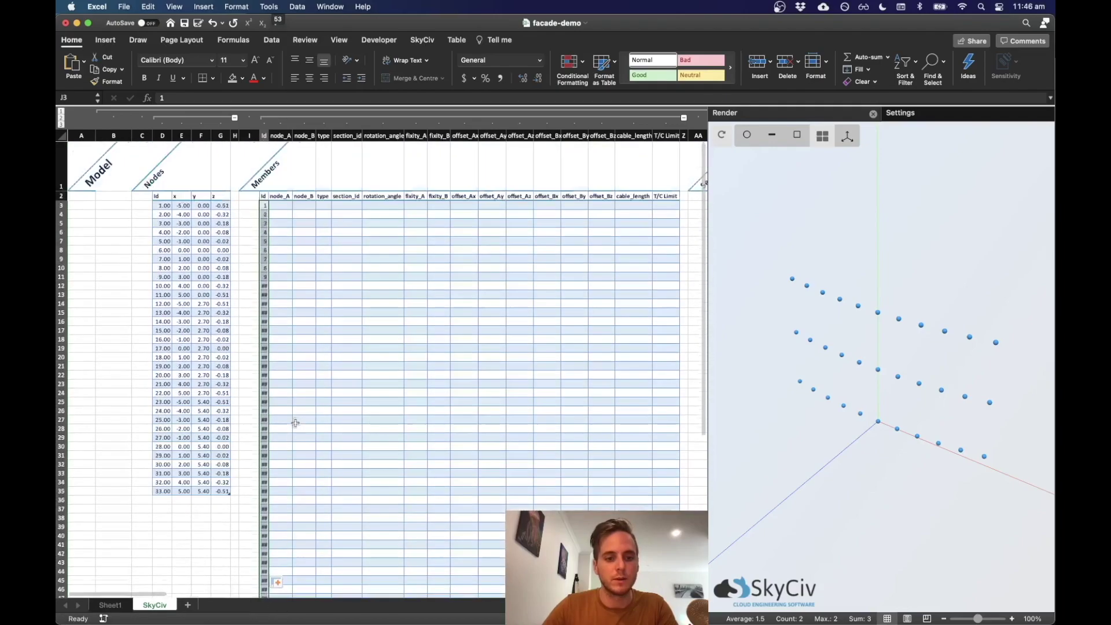
left_click_drag(268, 137, 271, 138)
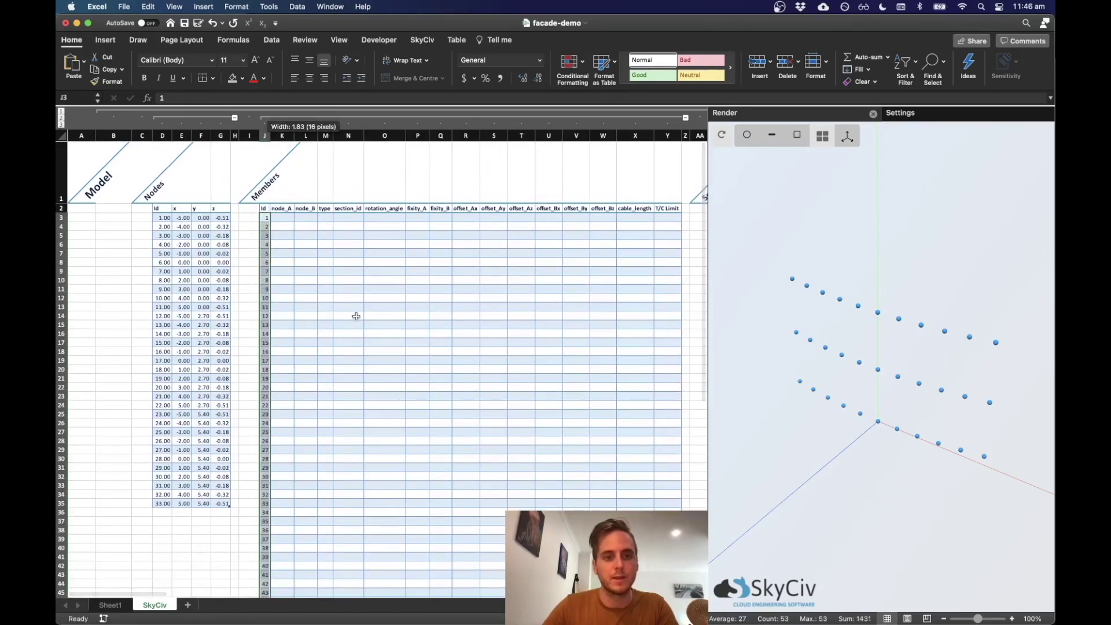
left_click(354, 315)
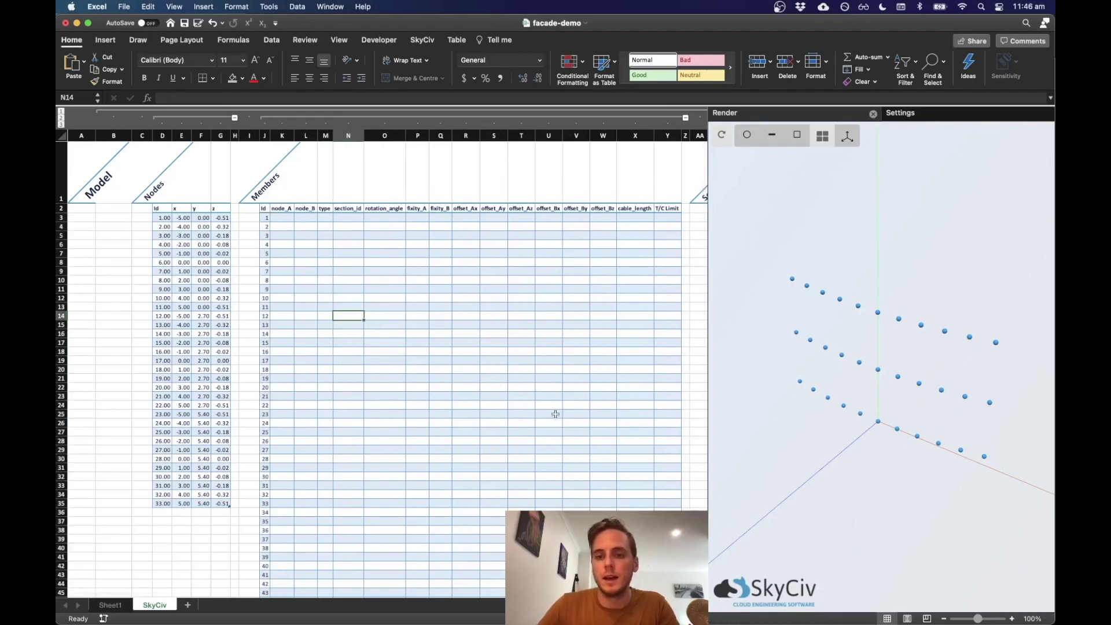
Step: Set section_id to 1 for all 53 members in the Members table
scroll(472, 333, "down", 5)
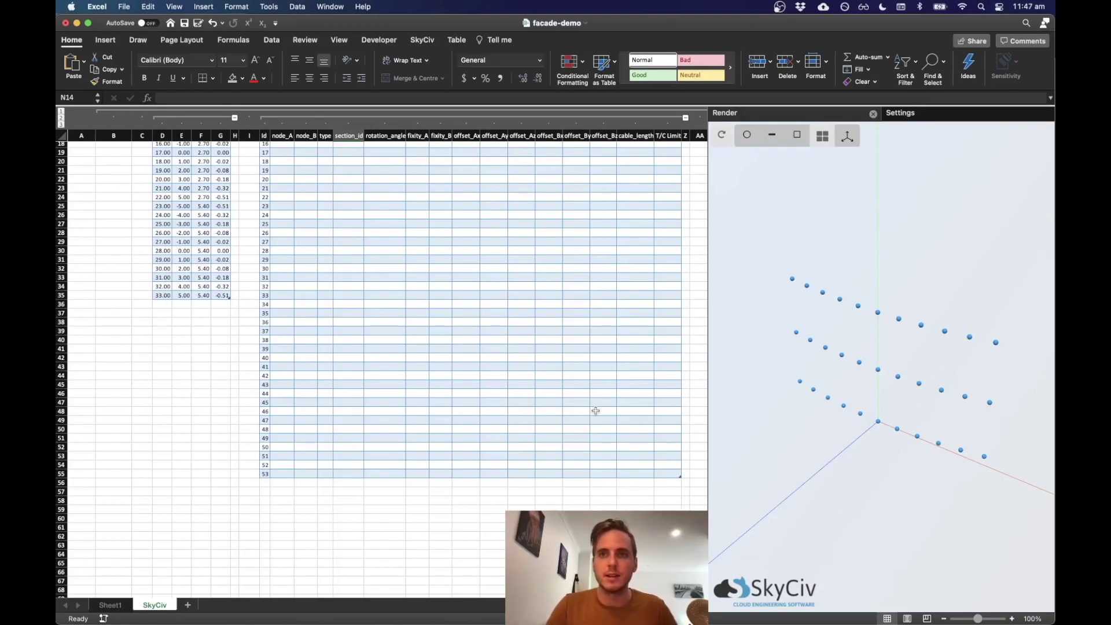
scroll(465, 417, "up", 5)
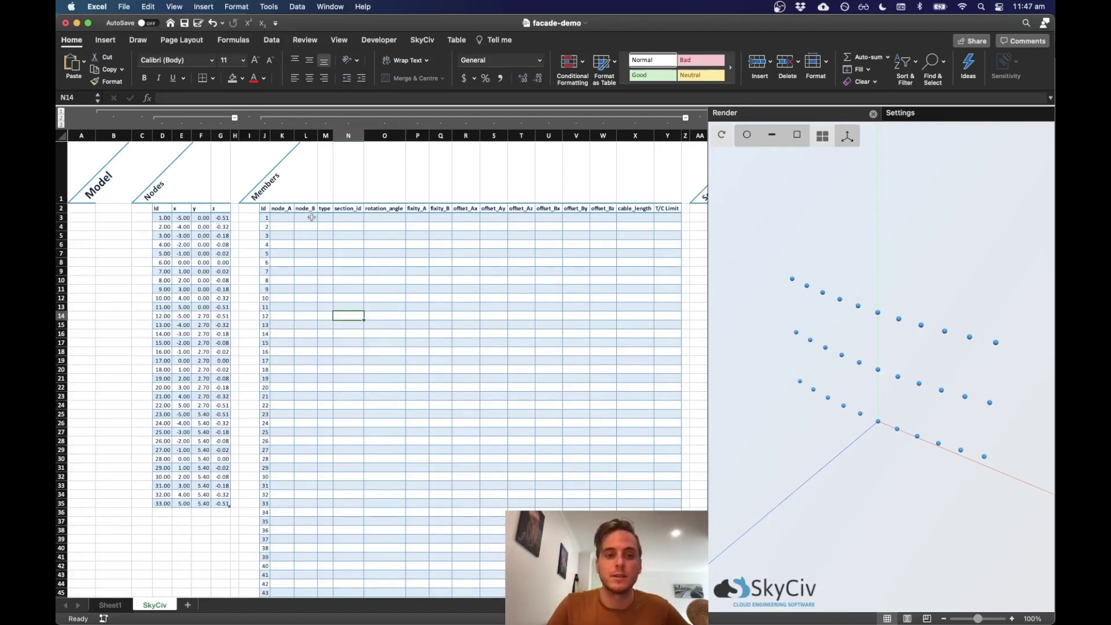
left_click(346, 219)
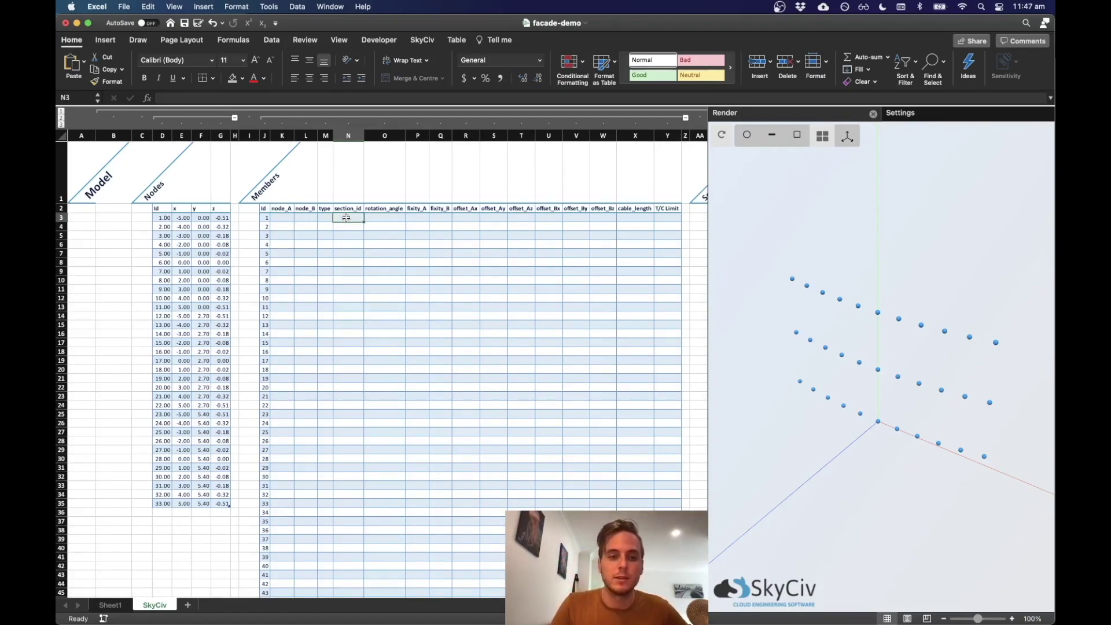
type("1")
key("Return")
type("1")
key("Return")
left_click_drag(347, 221, 369, 574)
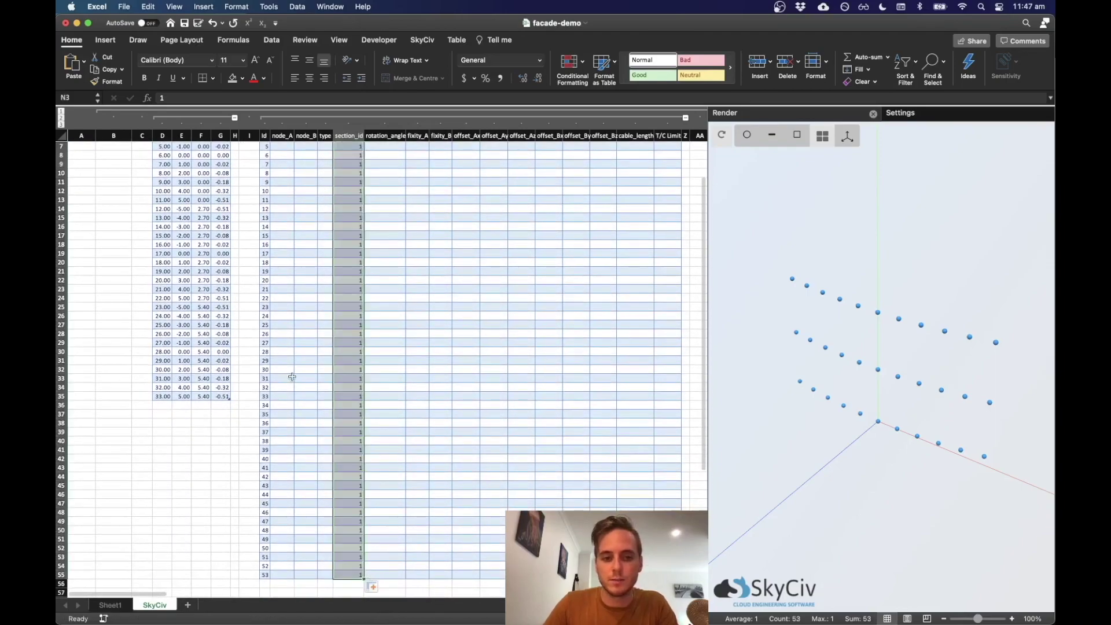
scroll(322, 329, "up", 5)
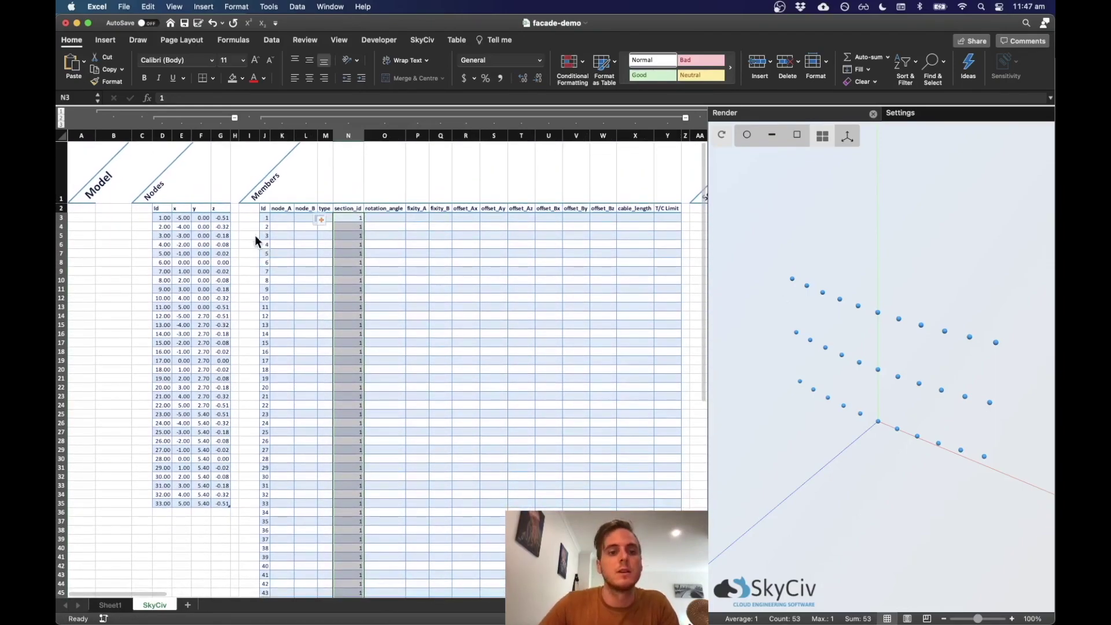
Step: Show the ids of all 33 nodes in the Nodes table as whole numbers
left_click(281, 218)
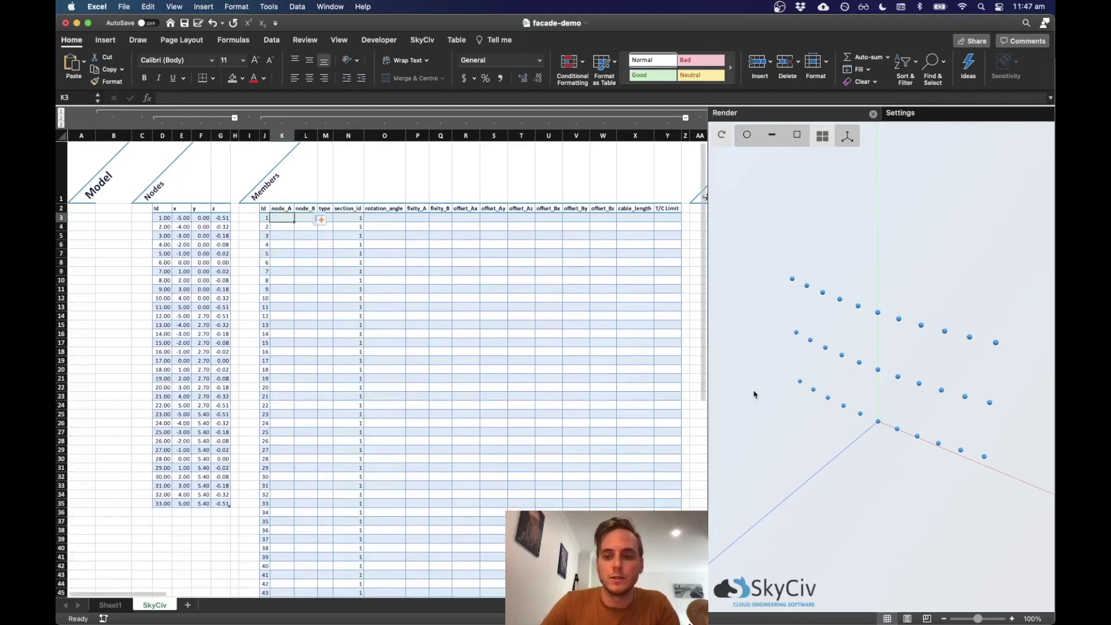
left_click_drag(163, 220, 163, 505)
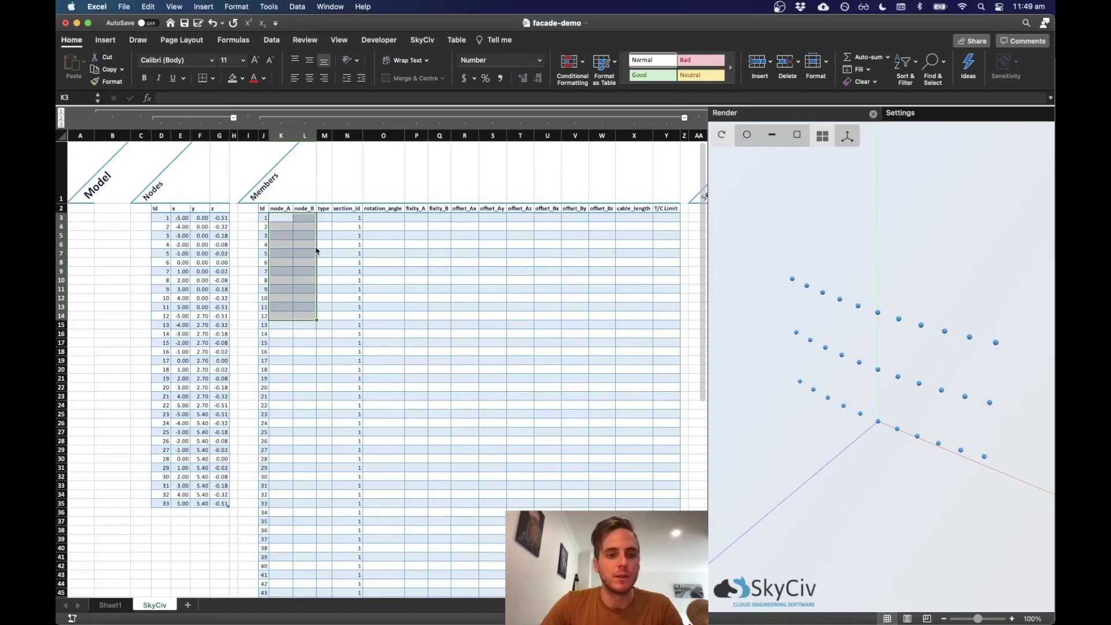
left_click(311, 230)
left_click_drag(164, 219, 165, 334)
left_click(163, 278)
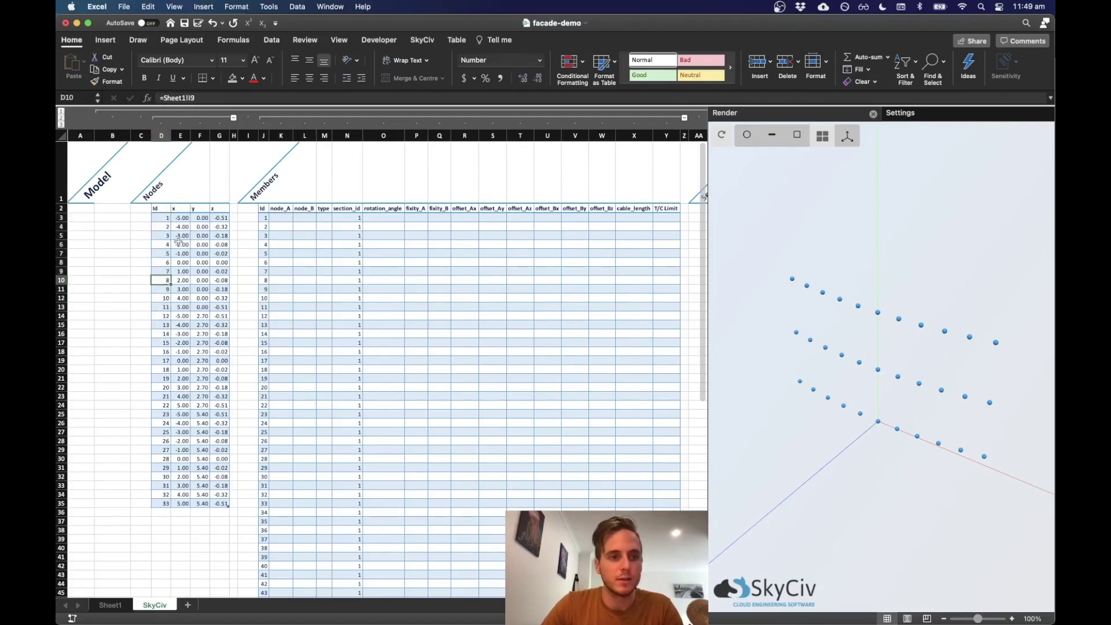
Step: Copy node ids 1 to 11 into the node_A column of the Members table, starting at member 1
left_click_drag(161, 220, 170, 307)
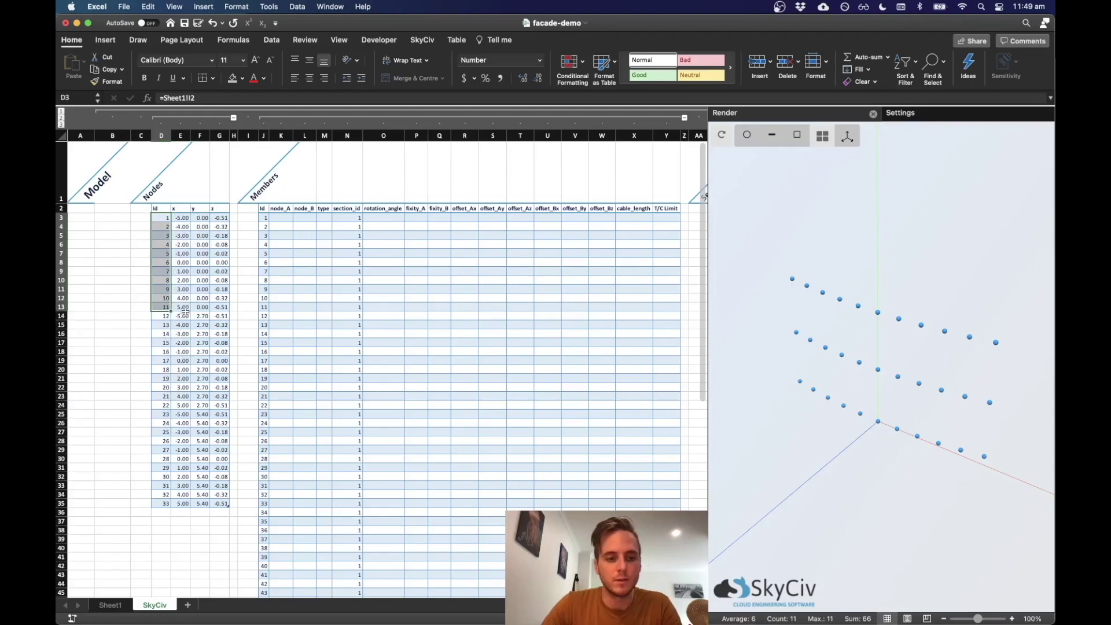
key("super+c")
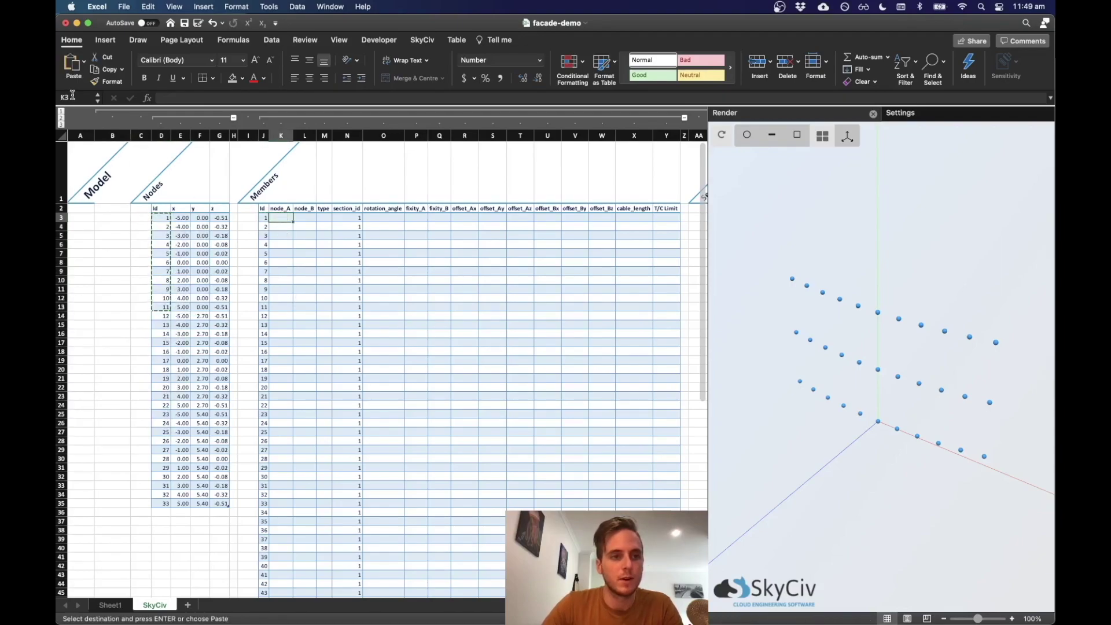
left_click(84, 61)
left_click(106, 203)
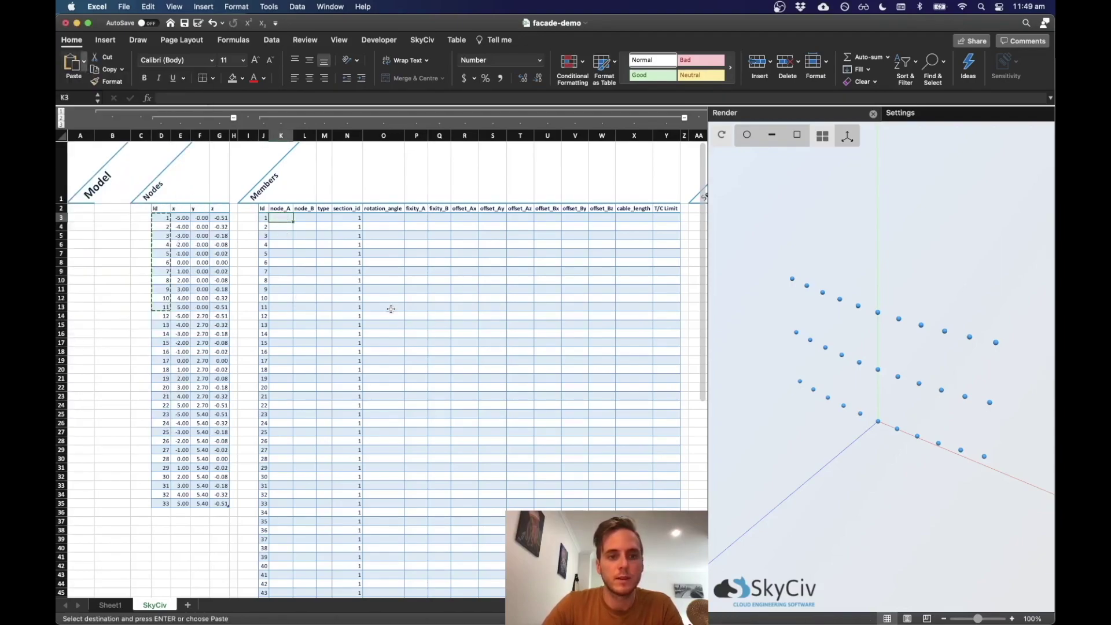
Step: Fill node_B of members 1 to 11 in the Members table with node ids 12 to 22
left_click(305, 218)
type("12")
key("Return")
type("3")
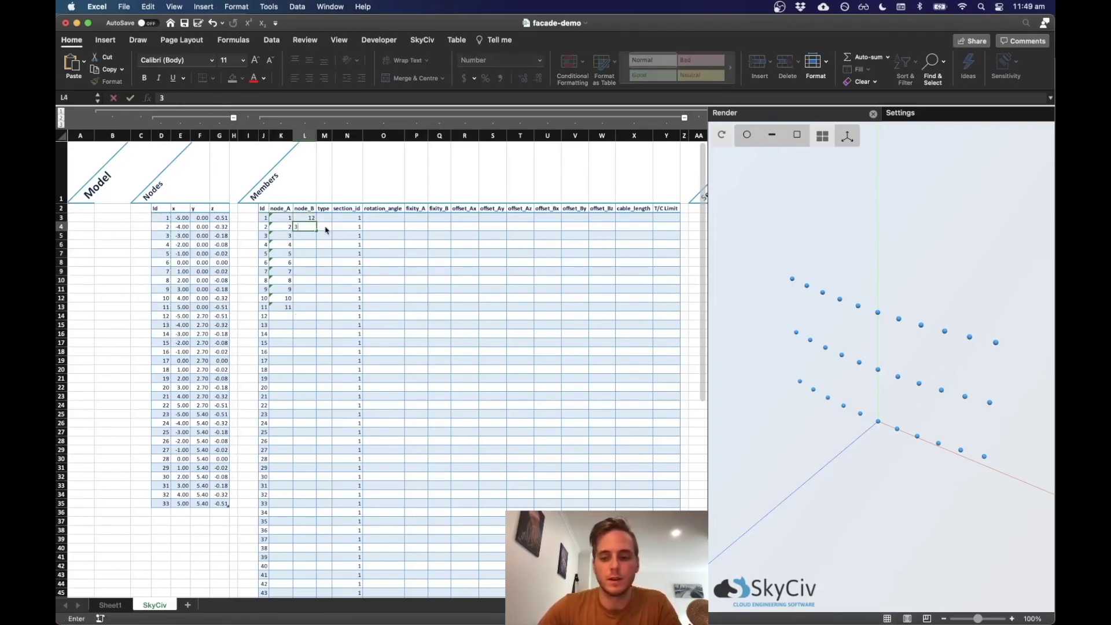
key("Return")
mouse_move(305, 218)
left_mouse_down()
mouse_move(315, 309)
mouse_move(291, 308)
mouse_move(311, 308)
left_mouse_up()
left_click(347, 316)
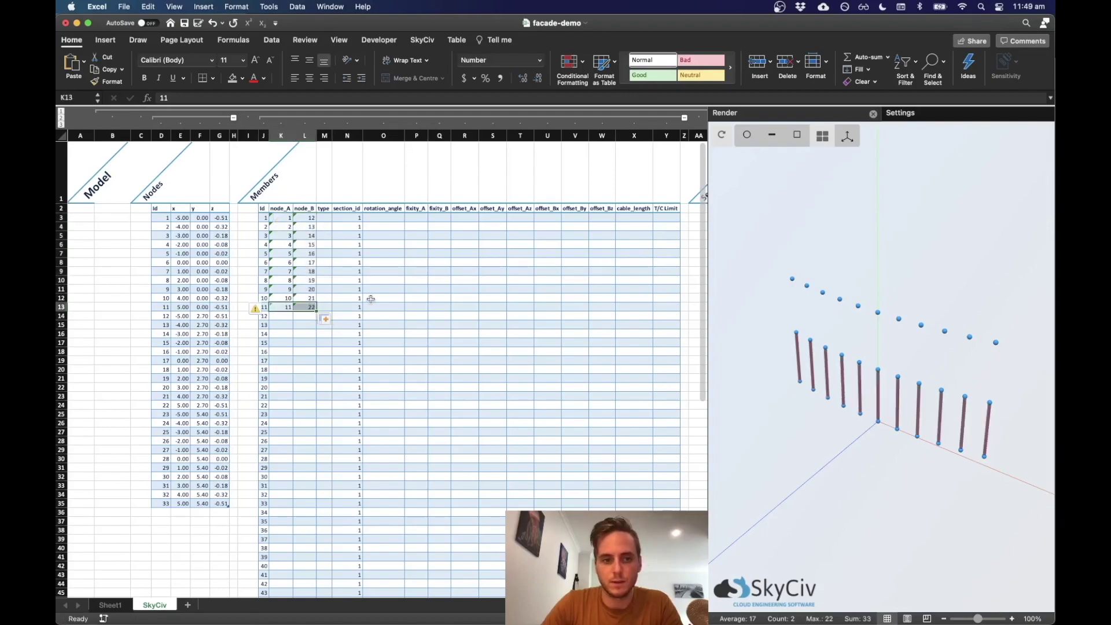
left_click(370, 300)
Step: Copy node ids 12 to 22 from node_B into the node_A column for members 12 to 22
left_click(284, 317)
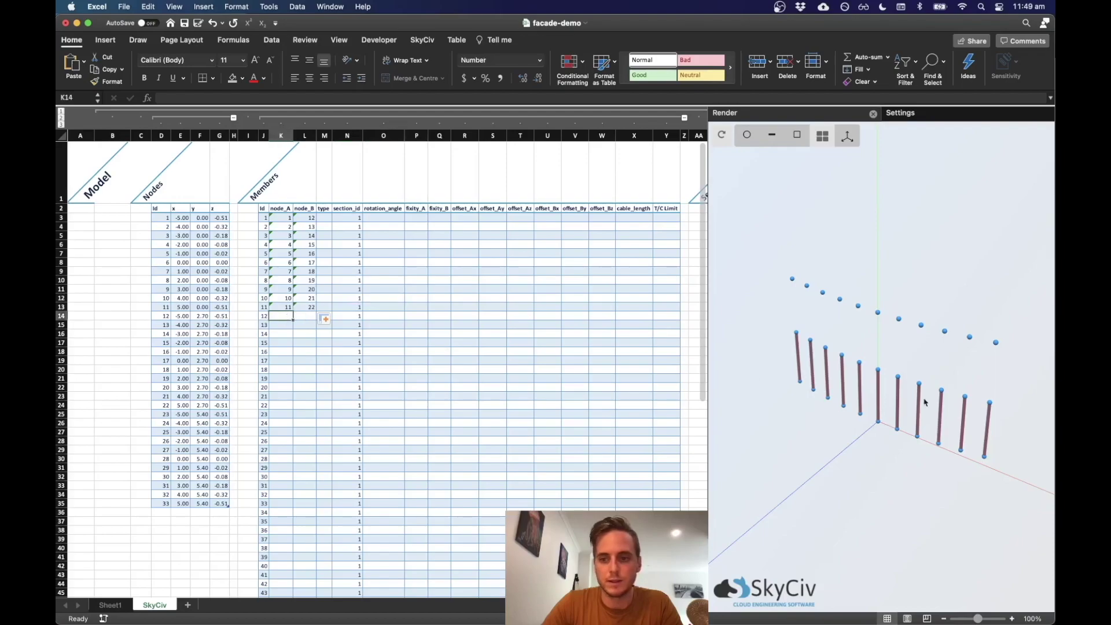
left_click(310, 217)
left_click_drag(311, 217, 295, 312)
key("super+c")
left_click(295, 314)
key("super+v")
Step: Fill node_B of members 12 to 22 with node ids 23 to 33, and inspect the mullions in the render
left_click(312, 317)
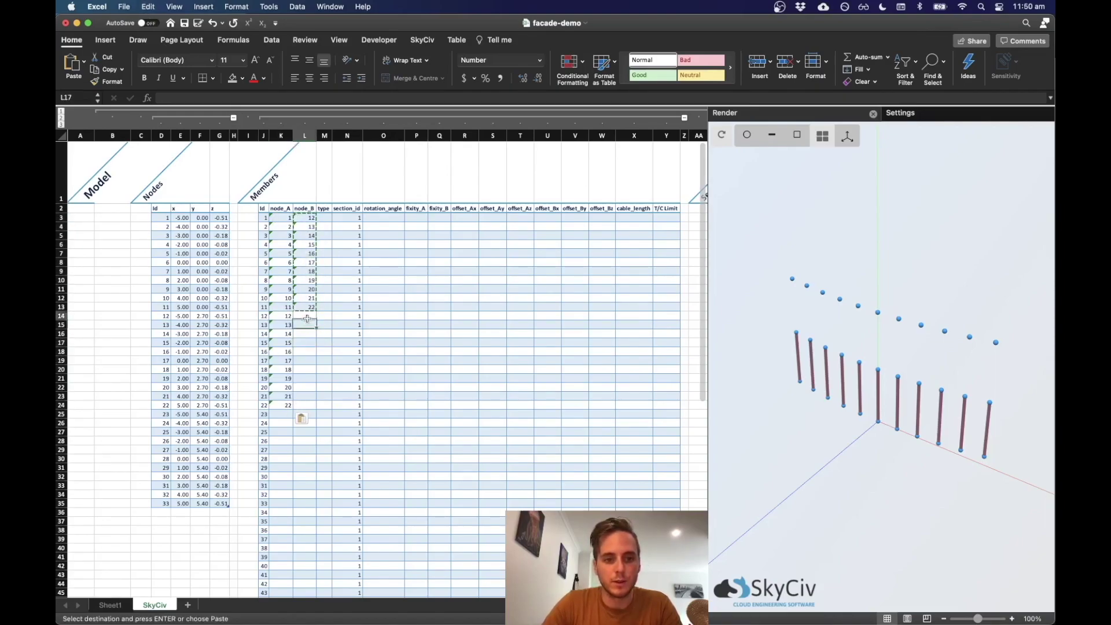
type("23")
key("Return")
left_click(315, 318)
left_click_drag(315, 319, 317, 400)
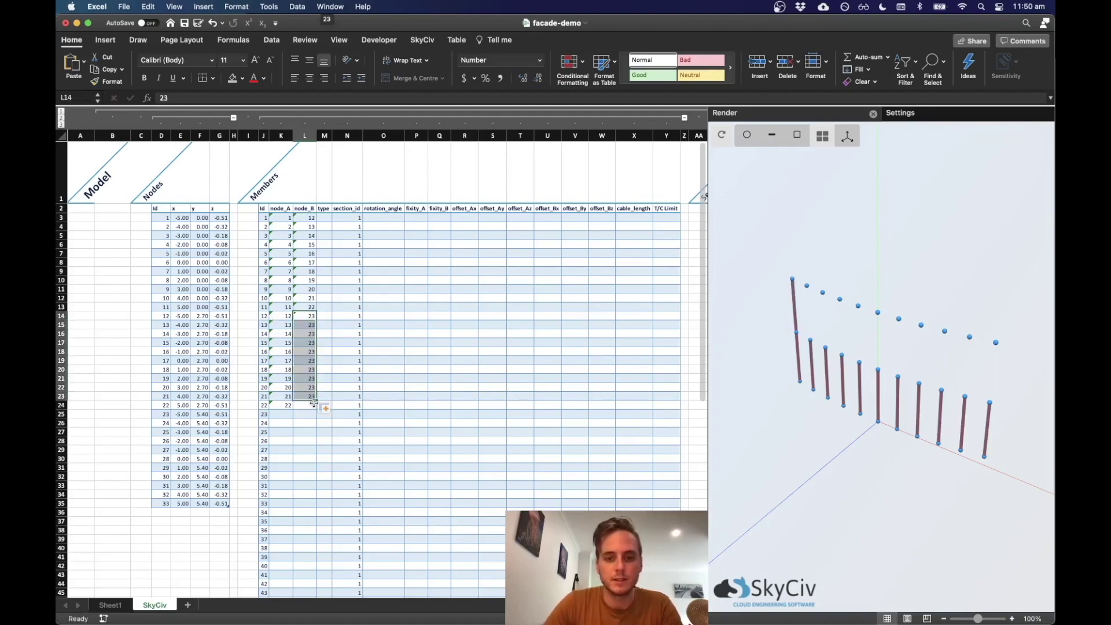
left_click(326, 341)
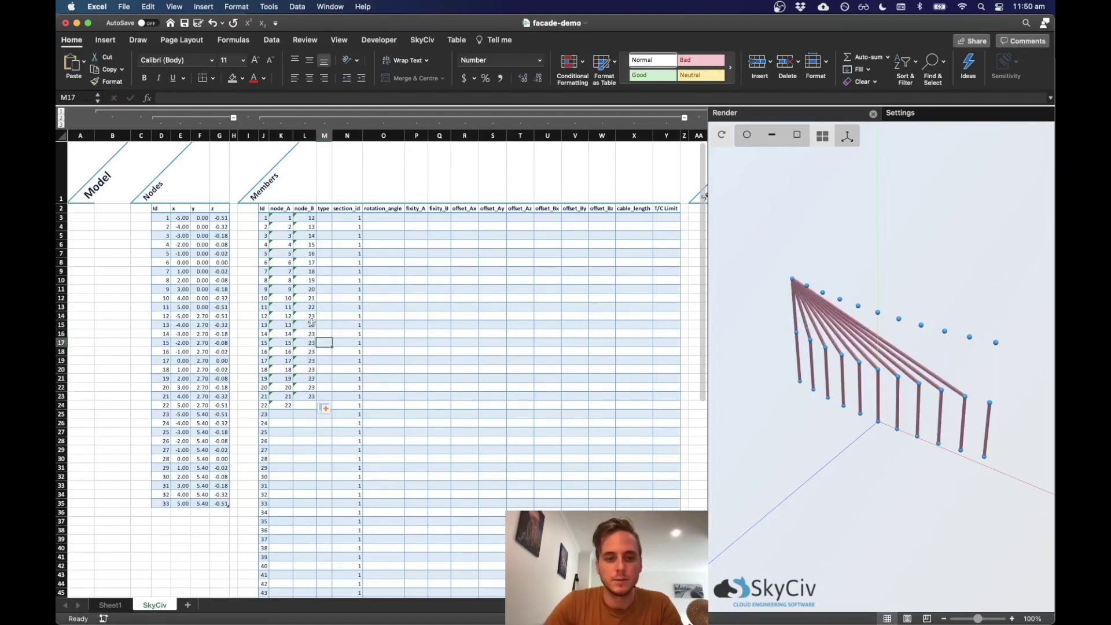
left_click_drag(309, 299, 316, 407)
left_click(346, 393)
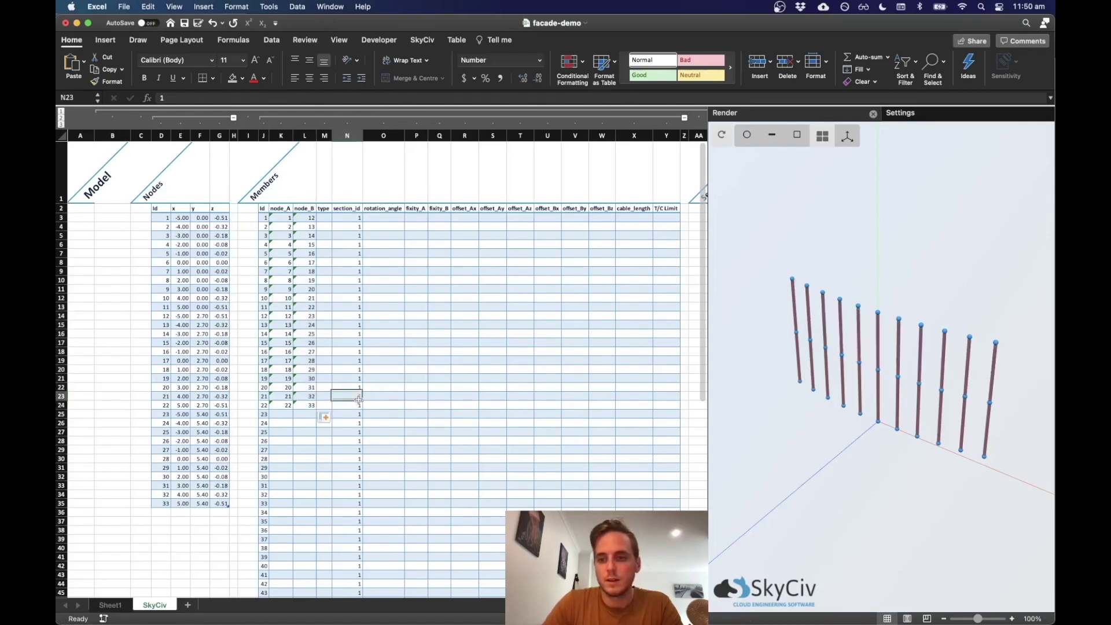
left_click_drag(873, 447, 839, 464)
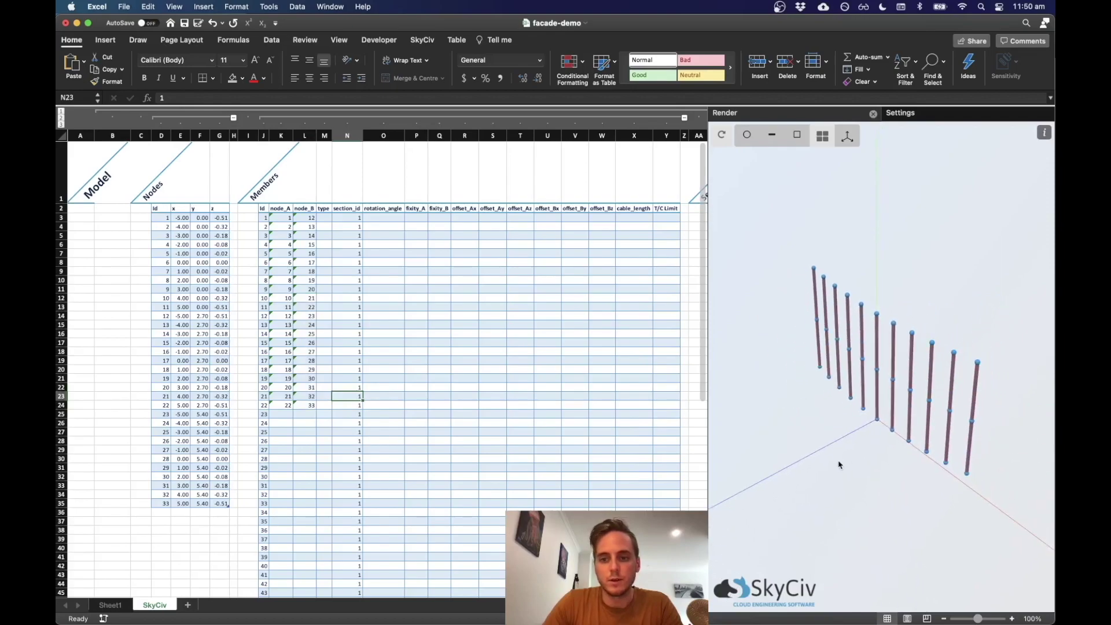
Step: Paste all 33 ids of the Nodes table as values into the node_A column, starting at member 23
scroll(316, 419, "down", 2)
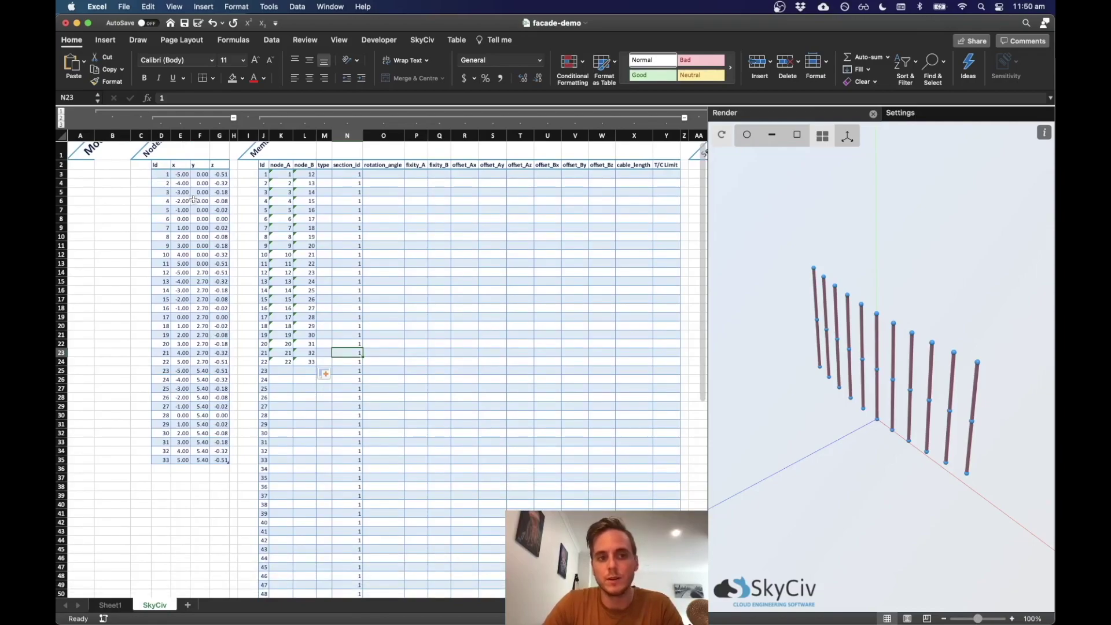
left_click_drag(167, 175, 163, 458)
key("super+c")
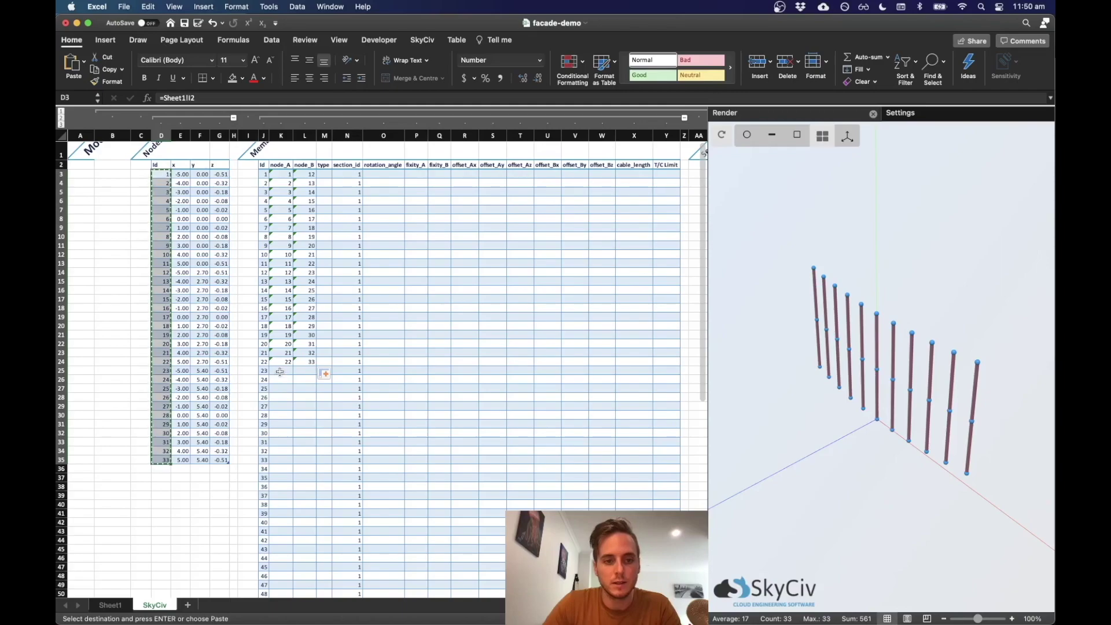
left_click(280, 371)
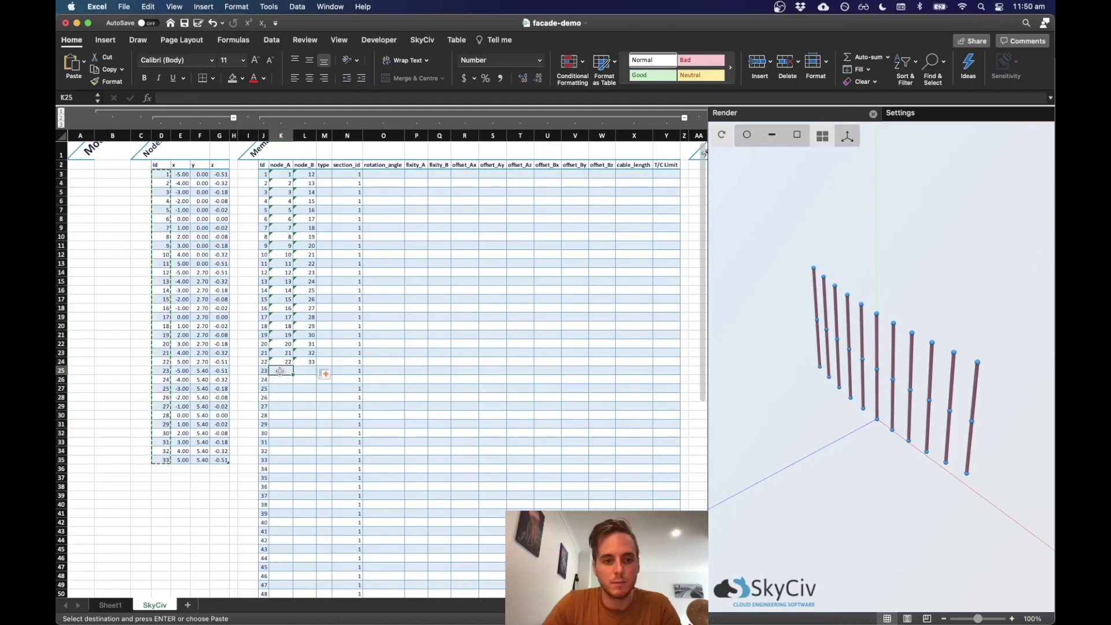
left_click(84, 61)
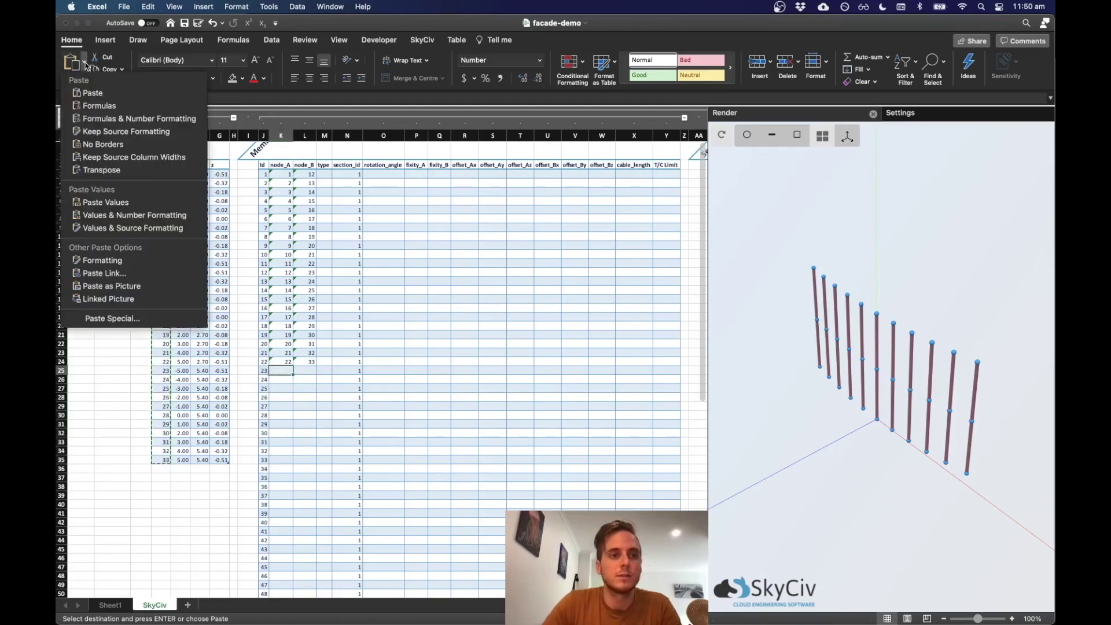
left_click(129, 201)
Step: Copy ids 2 to 33 from node_A into the node_B column, starting at member 23
scroll(293, 270, "down", 4)
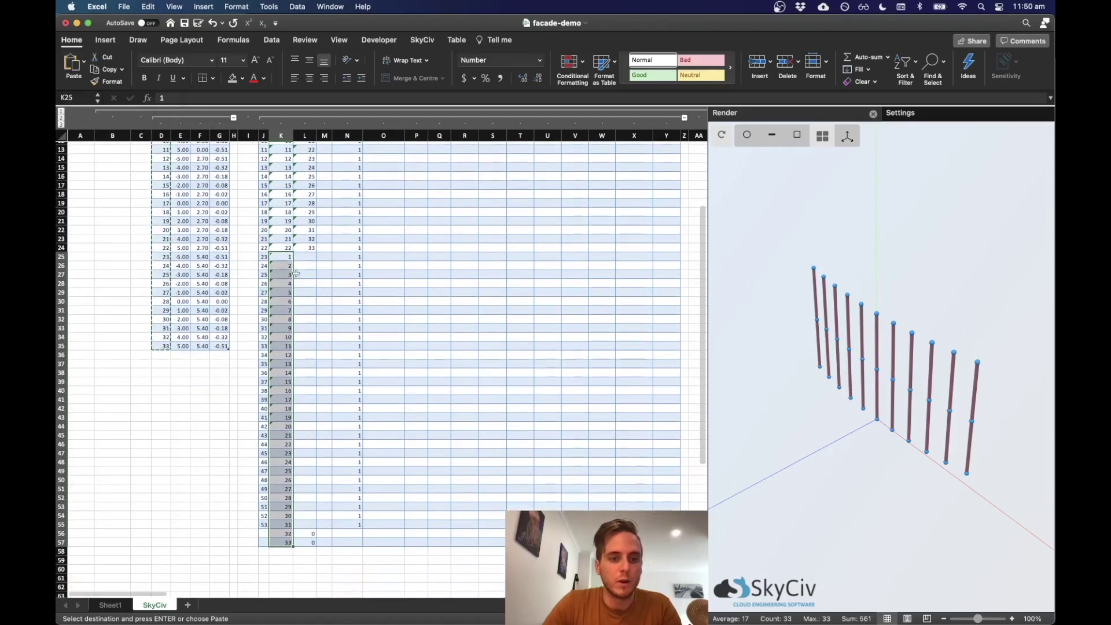
left_click(293, 270)
left_click_drag(292, 270, 286, 541)
key("super+c")
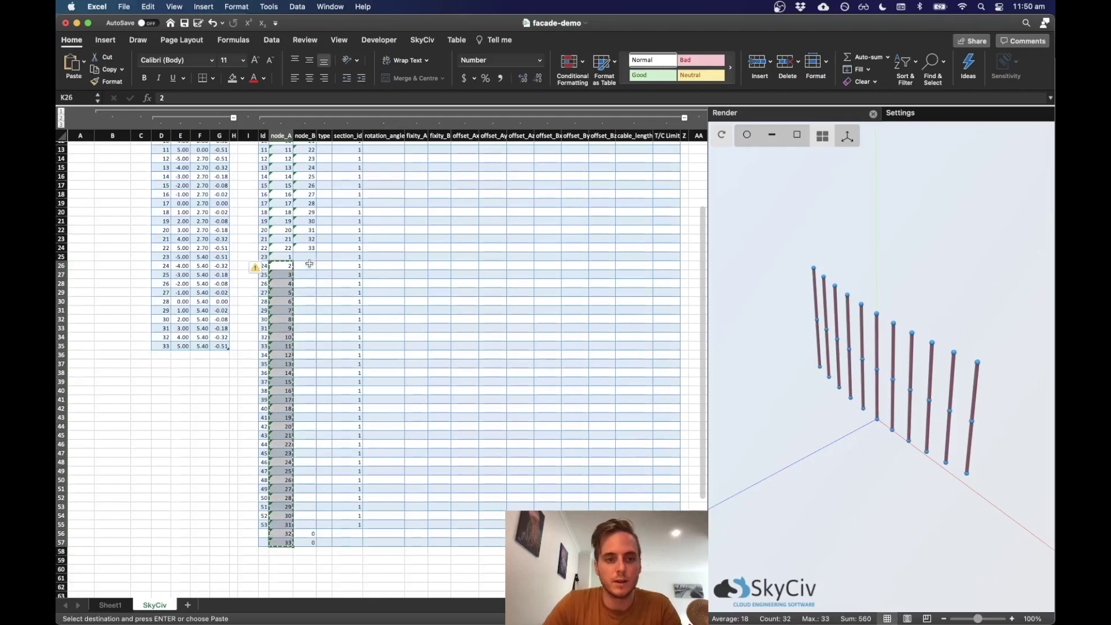
left_click(307, 257)
key("super+v")
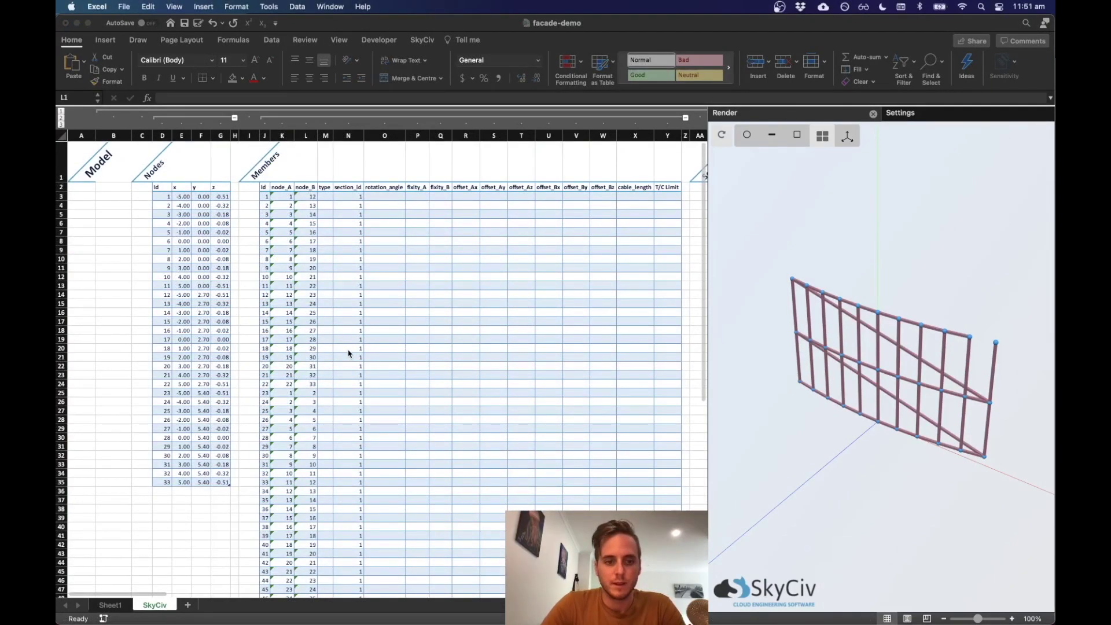
Step: Clear the contents of the member 53 row and the two surplus rows below it
scroll(340, 379, "down", 3)
scroll(321, 512, "down", 2)
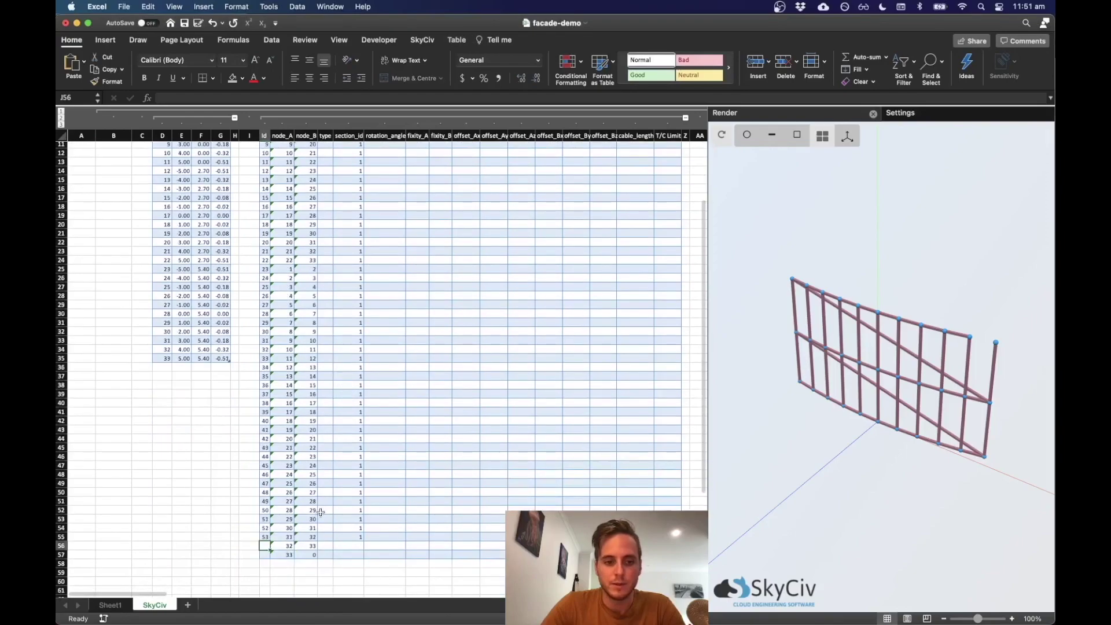
left_click_drag(268, 538, 366, 557)
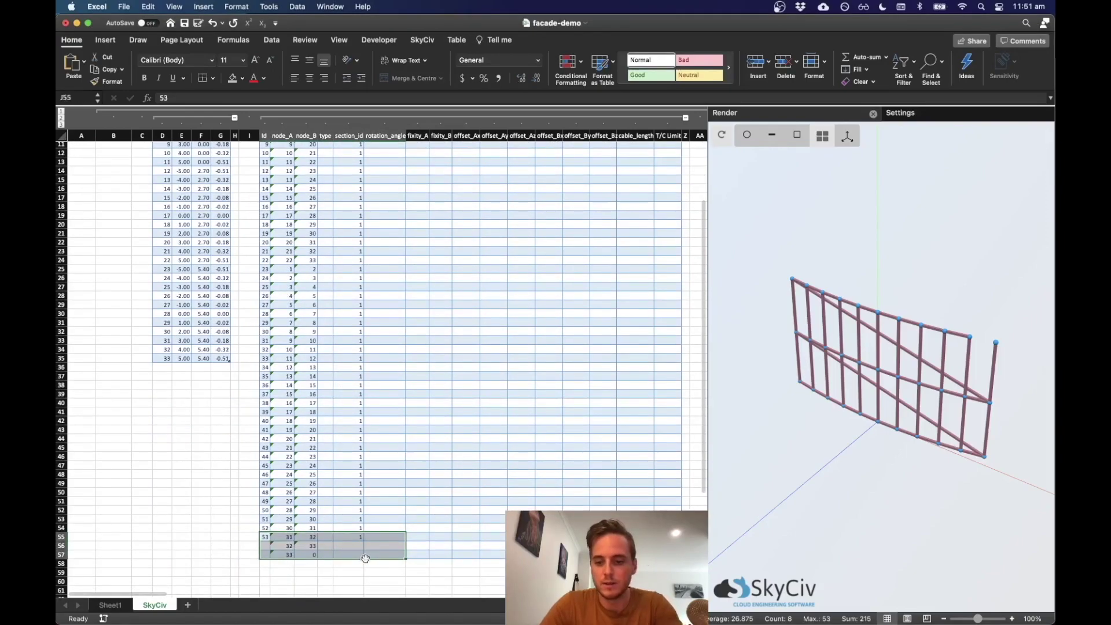
key("Delete")
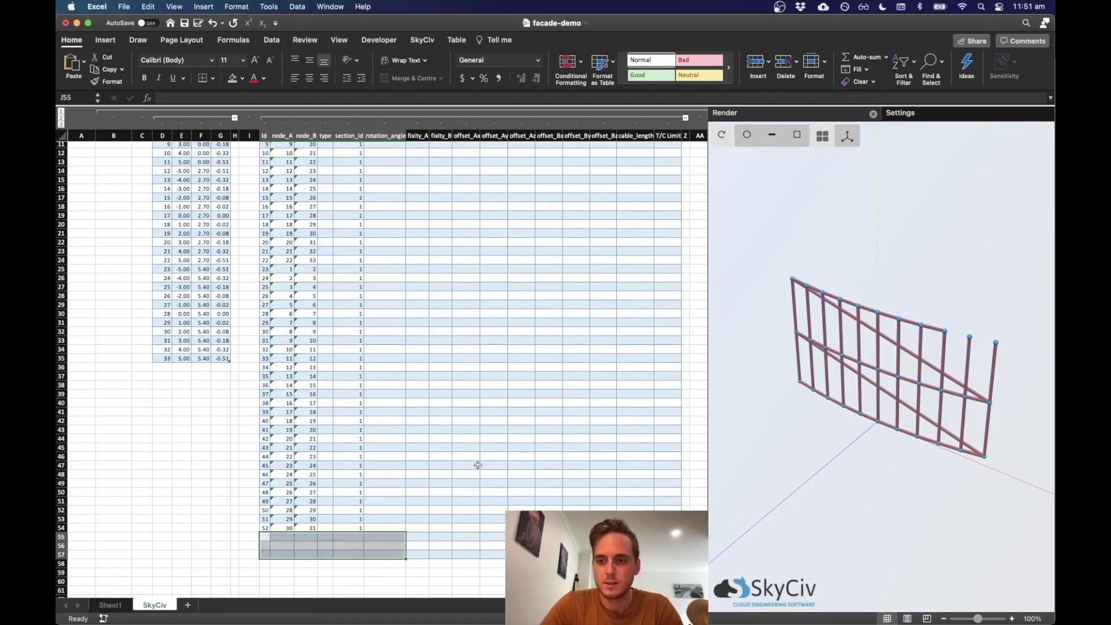
left_click(393, 474)
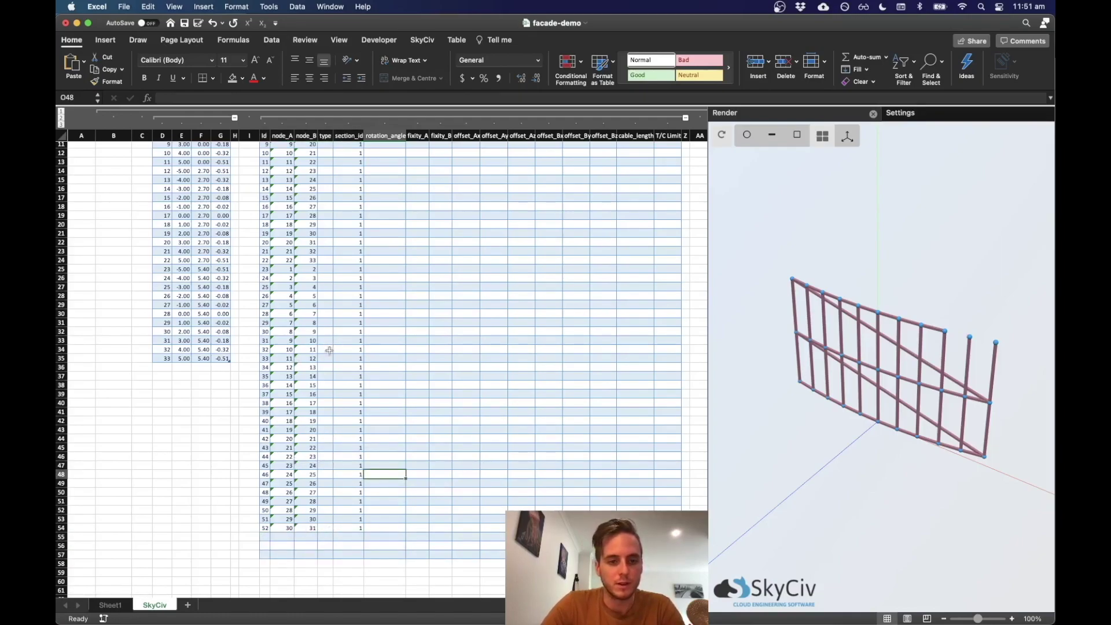
Step: Clear the node and section values of member 33 (nodes 11–12) and member 44 (nodes 22–23)
left_click(298, 374)
left_click(280, 360)
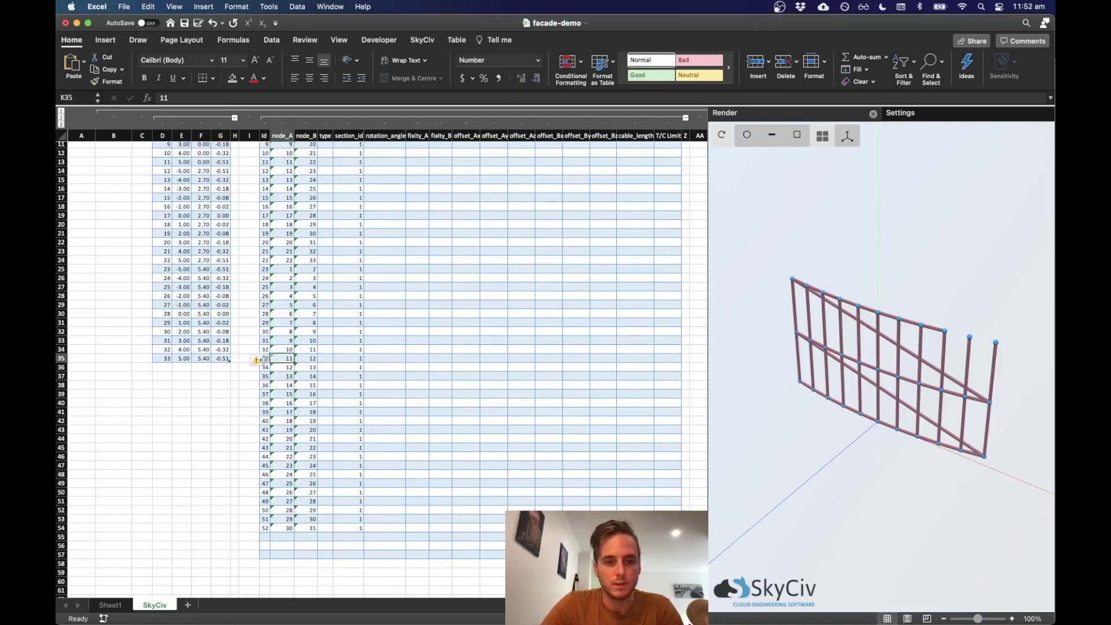
left_click_drag(264, 359, 352, 359)
key("Delete")
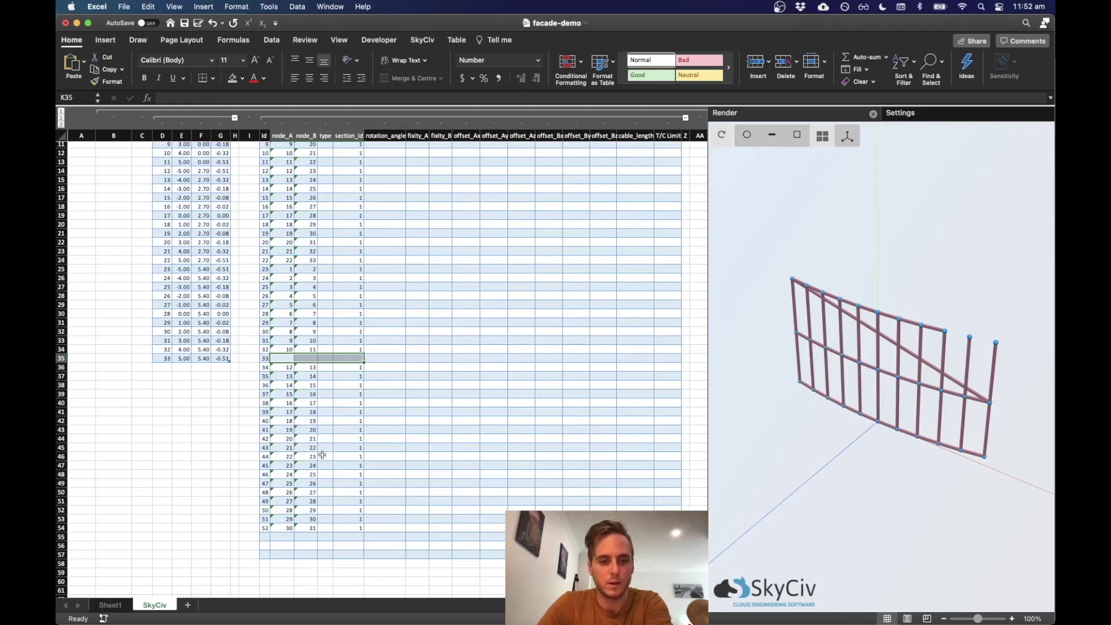
left_click_drag(273, 456, 351, 457)
key("Delete")
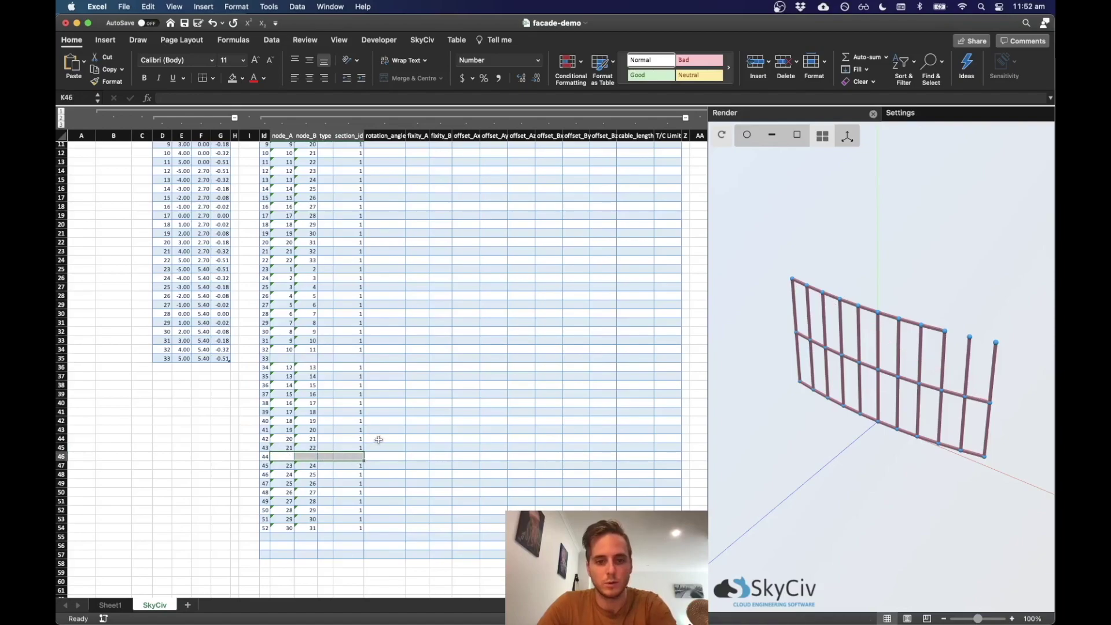
Step: Shift the remaining member values up to close both gaps, starting nodes 12–13 at member 33 and nodes 23–24 at member 43
left_click_drag(284, 448, 308, 353)
left_click_drag(289, 466, 344, 523)
left_click_drag(324, 460, 324, 443)
Step: Connect member 51 from node 31 to 32 and member 52 from node 32 to 33
left_click(291, 523)
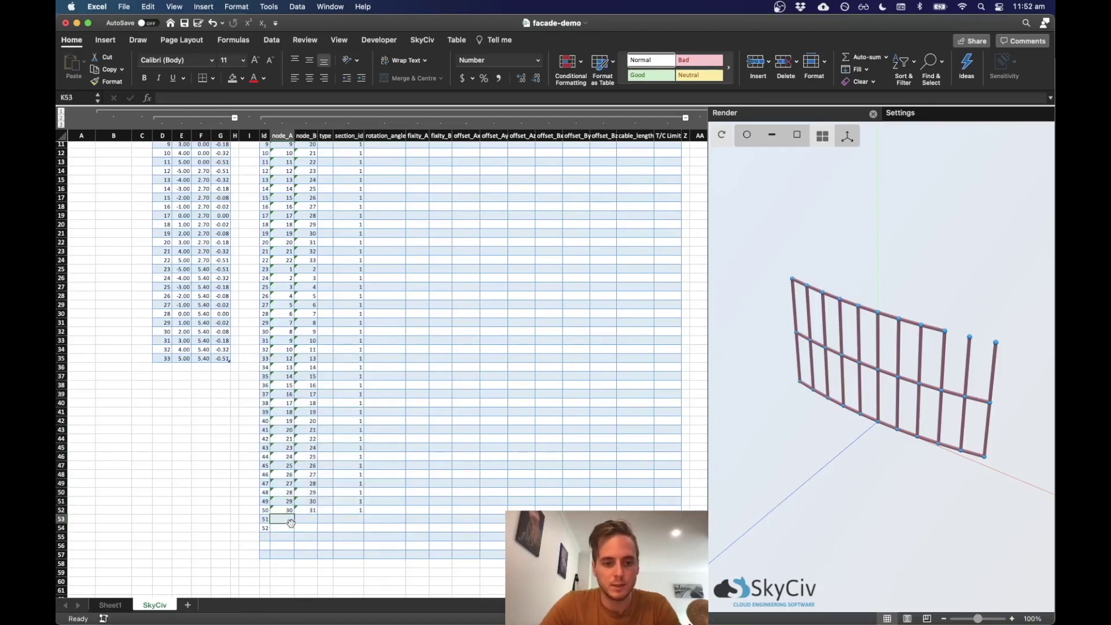
type("31")
key("Return")
type("32")
key("Return")
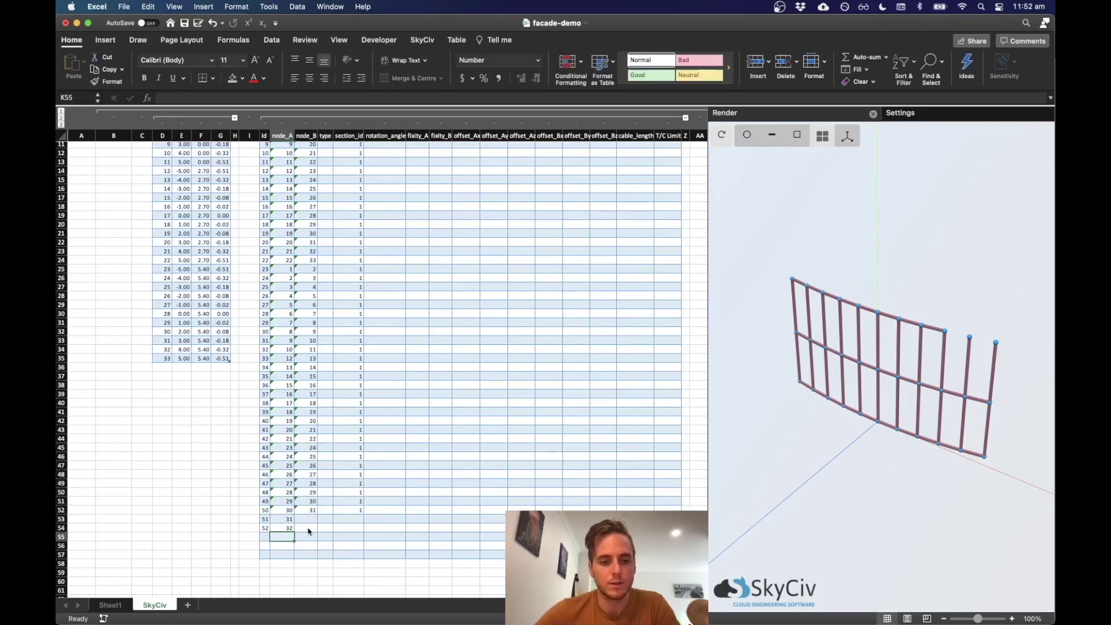
key("Right")
key("Up")
key("Up")
type("32")
key("Return")
type("33")
key("Return")
Step: Set section_id to 1 for members 51 and 52
key("Right")
key("Right")
key("Up")
key("Up")
type("1")
key("Return")
type("1")
key("Return")
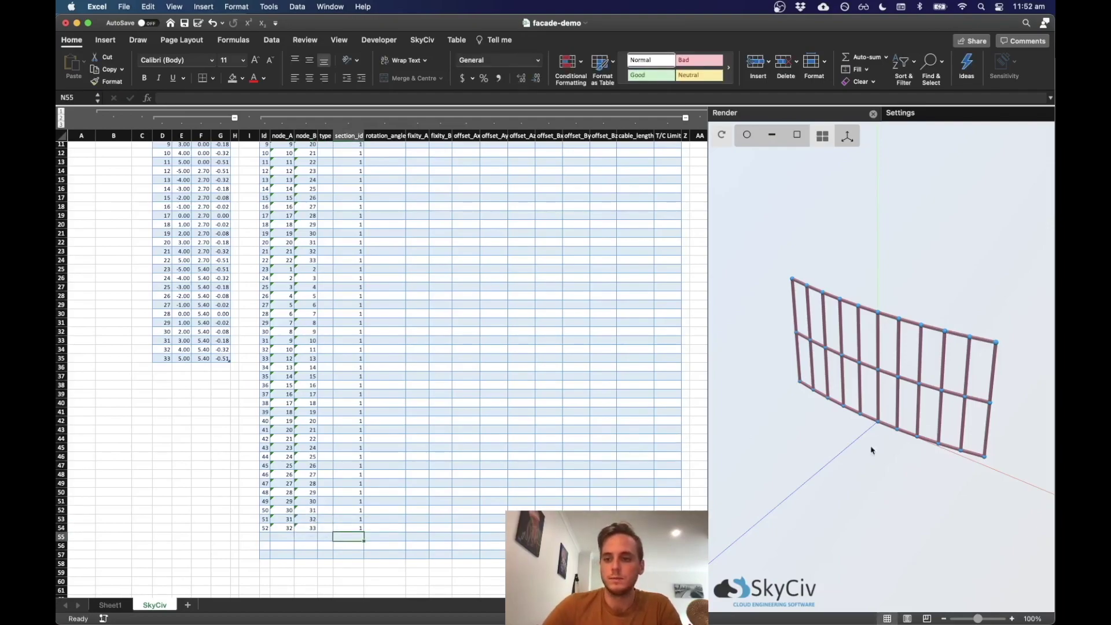
Step: Hide the Members columns from rotation_angle to T/C Limit and expand the Sections columns
scroll(415, 225, "up", 5)
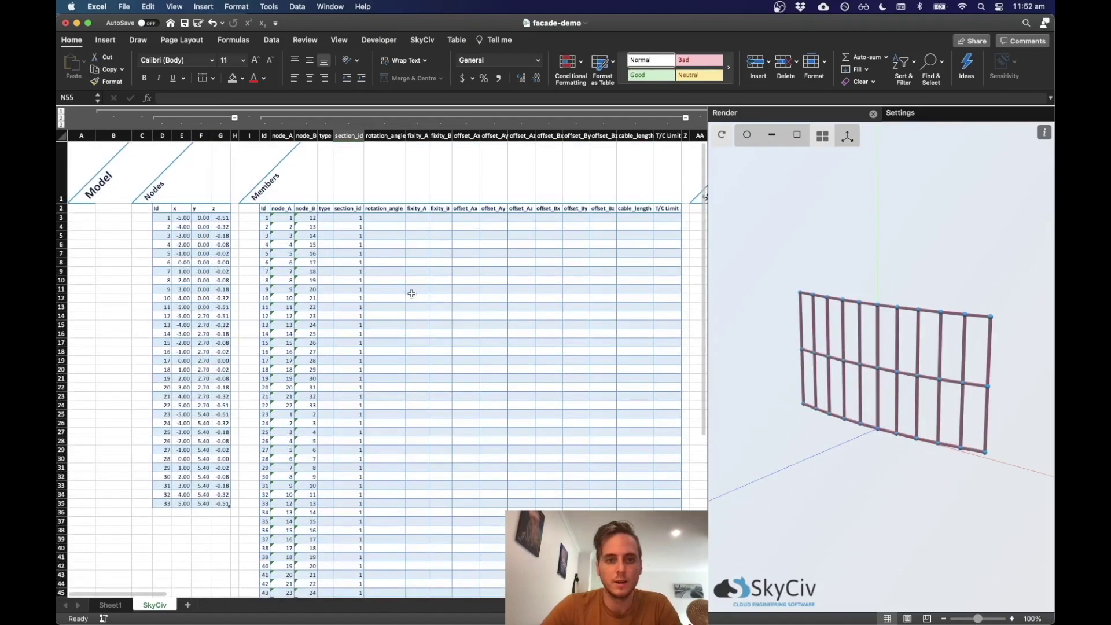
left_click(440, 220)
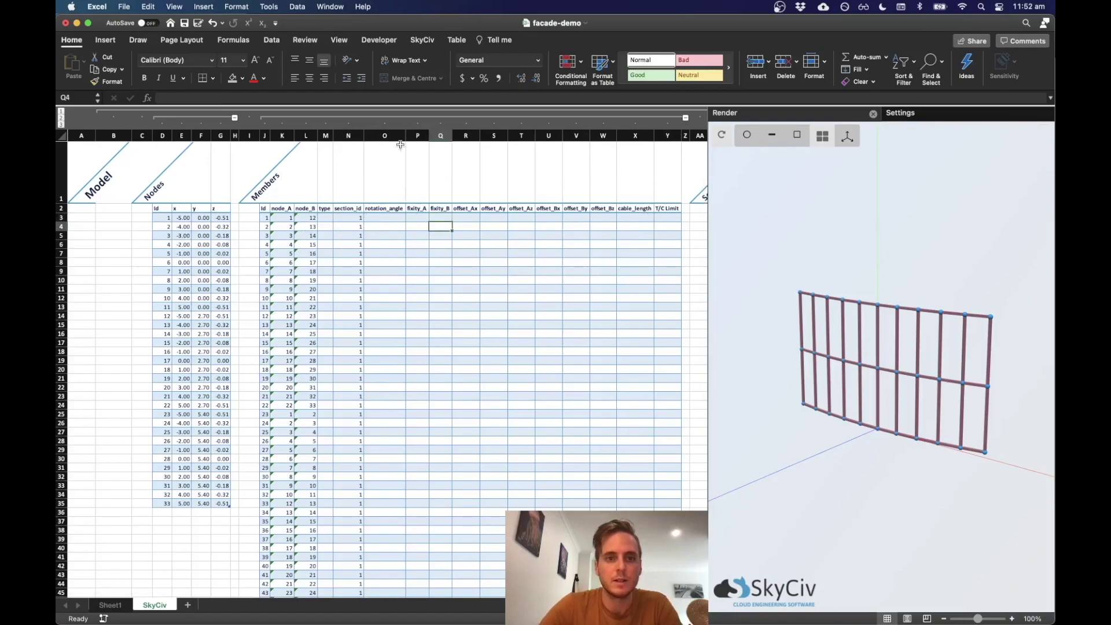
mouse_move(385, 136)
left_mouse_down()
mouse_move(665, 137)
mouse_move(607, 139)
mouse_move(373, 189)
left_mouse_up()
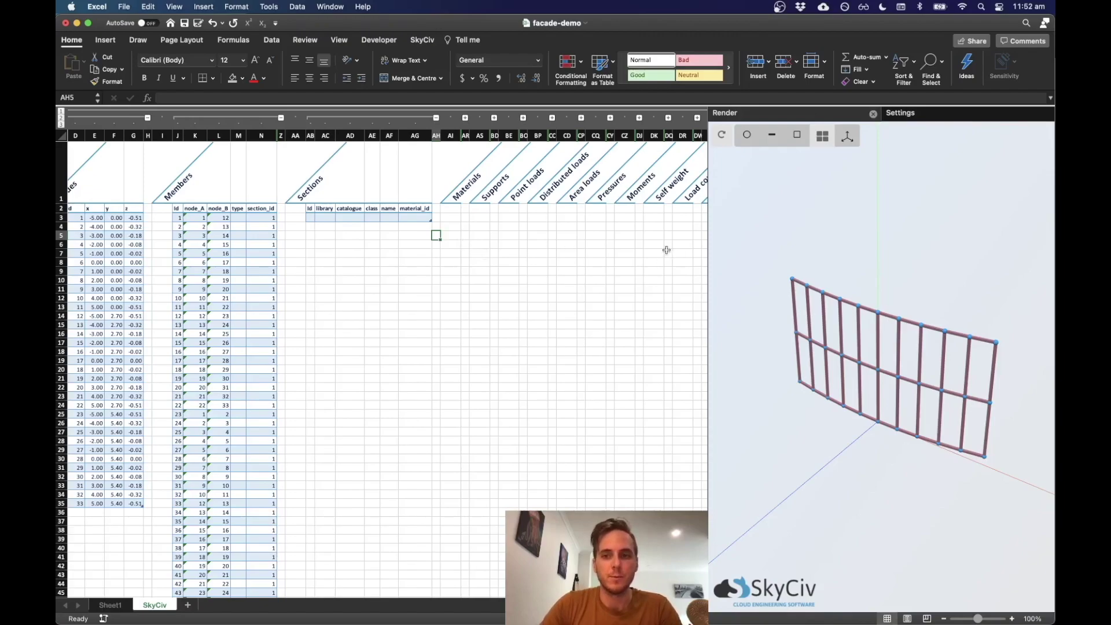
Step: Open the SkyCiv section chooser and enter id 1 in the first row of the Sections table
left_click(422, 40)
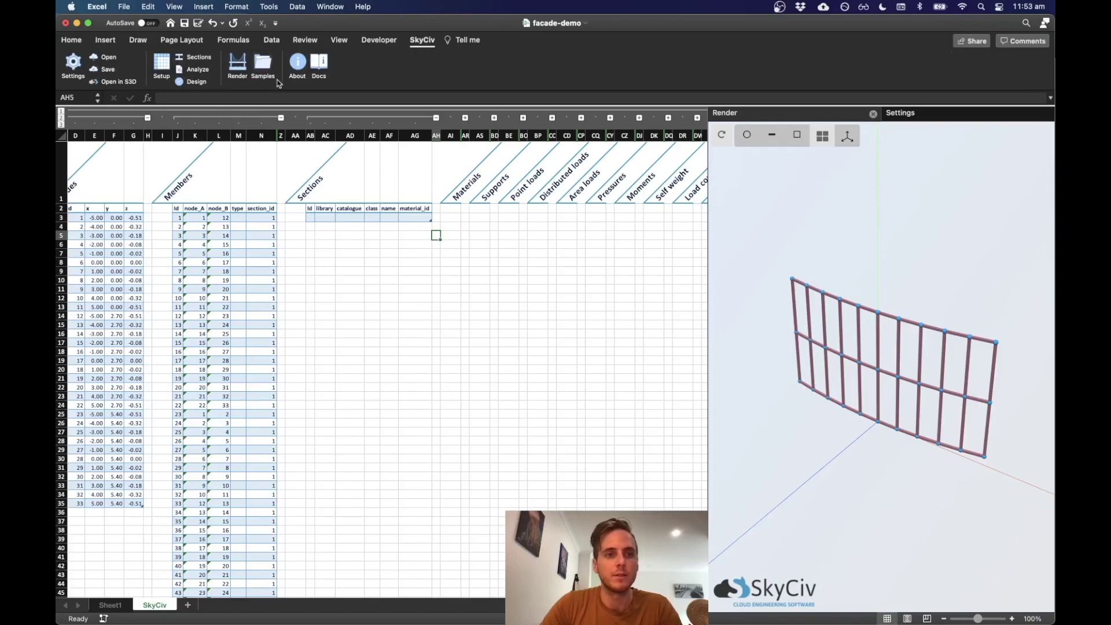
left_click(197, 60)
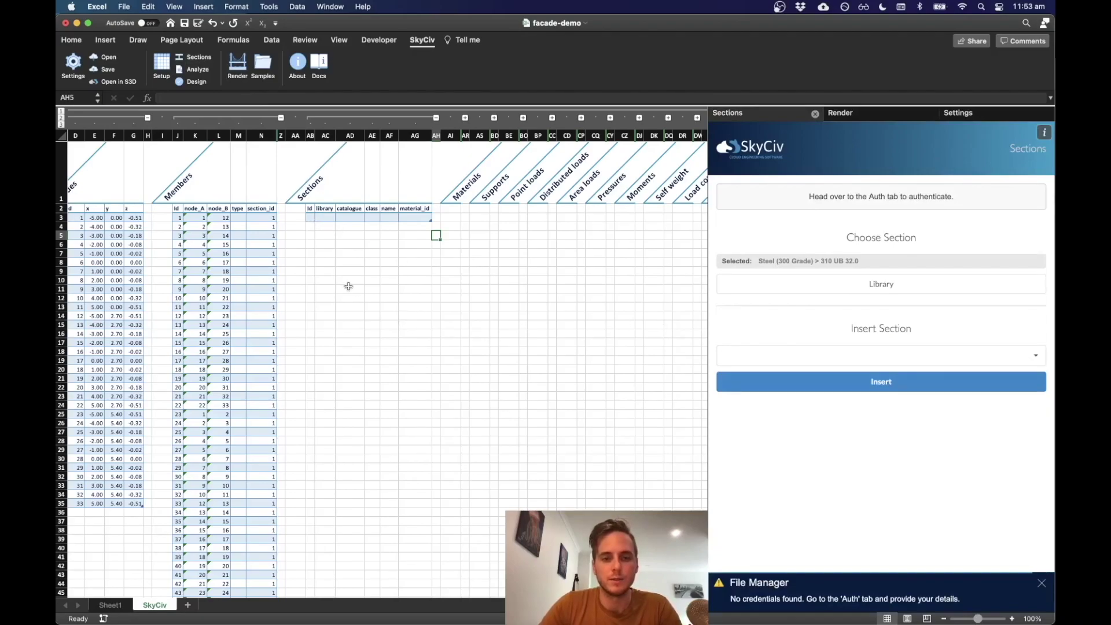
left_click(308, 217)
type("1")
key("Return")
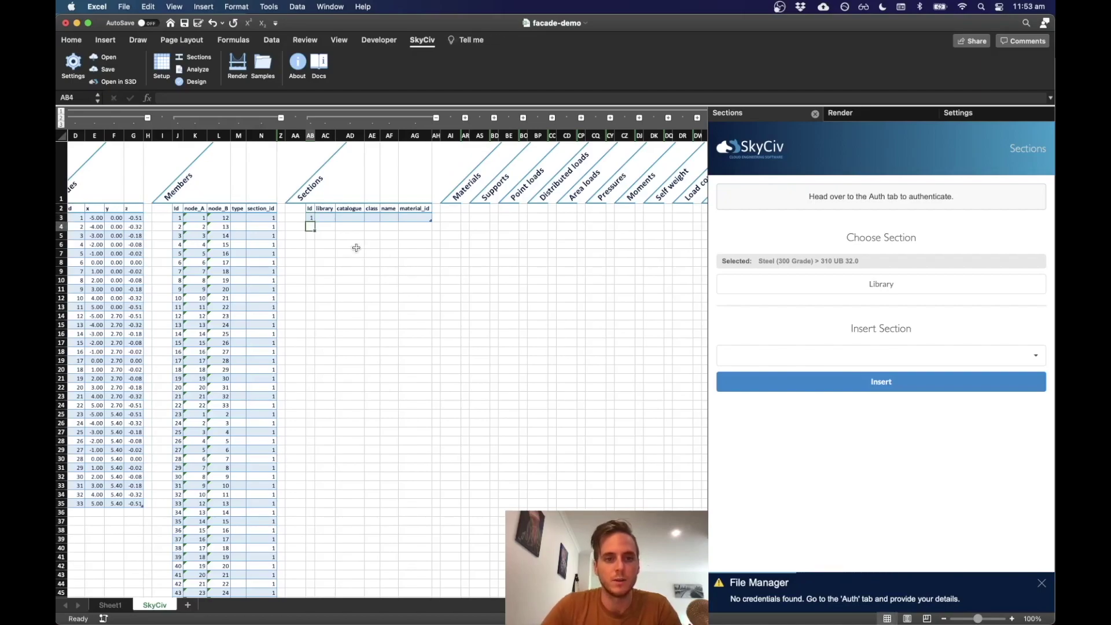
Step: Try to open the section library, and go from the SkyCiv authentication settings to the account's API key page in the browser
left_click(363, 239)
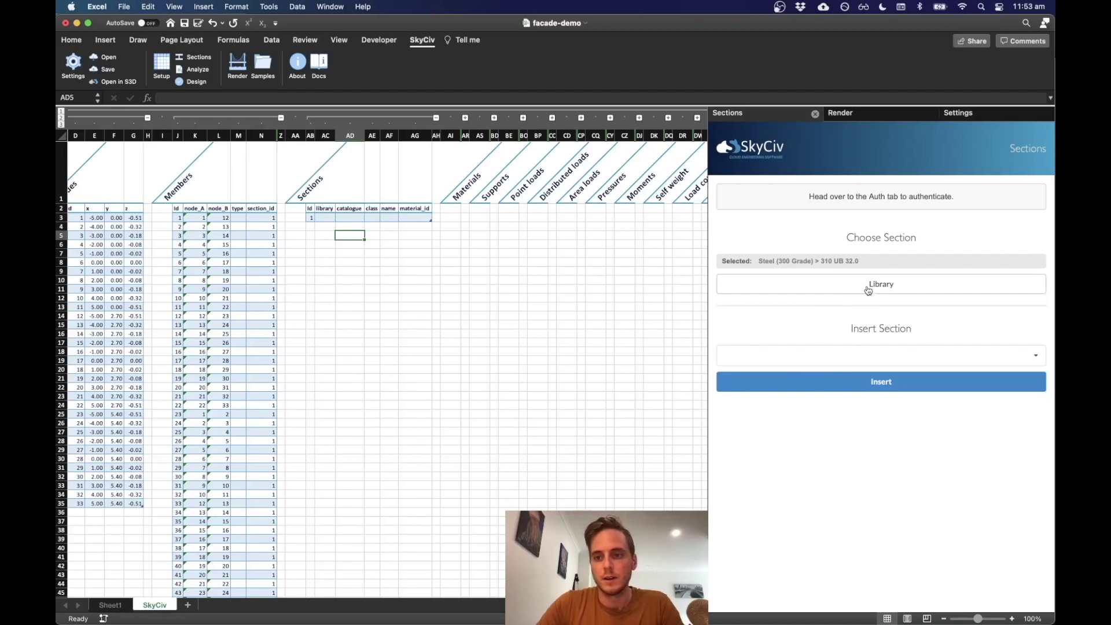
left_click(887, 288)
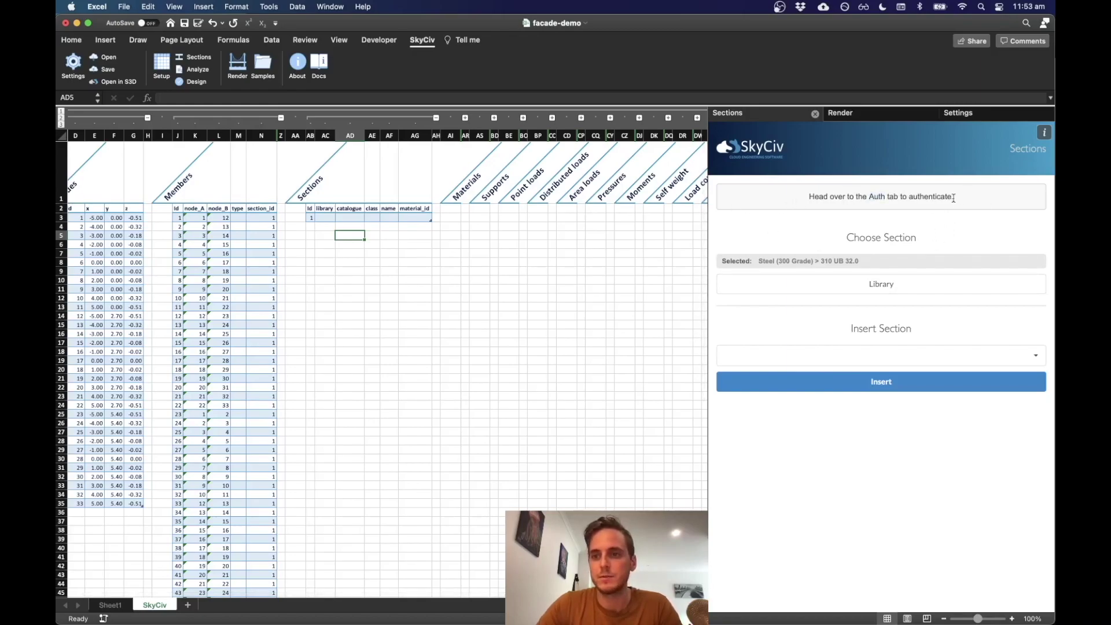
left_click(958, 113)
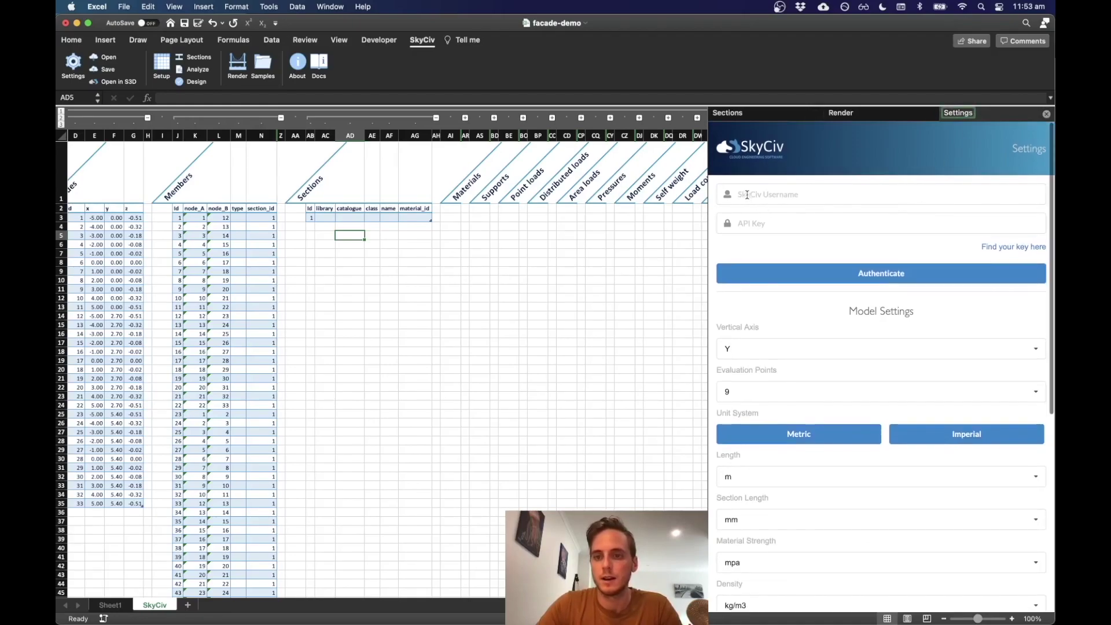
left_click(991, 249)
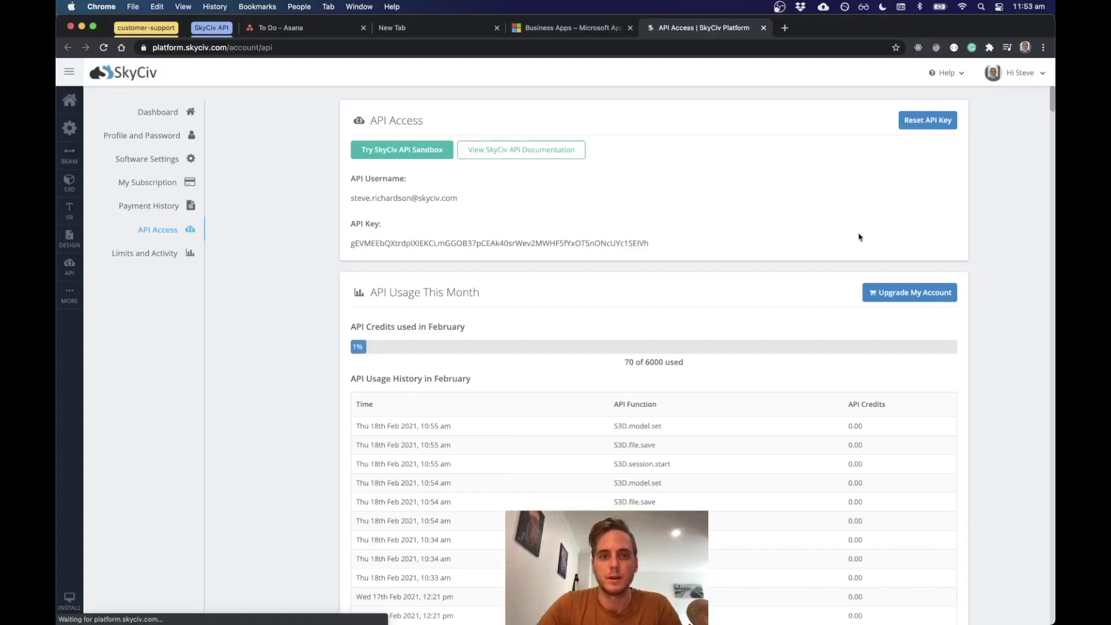
Step: Copy the API username from the account's API access page into the username field of the SkyCiv settings in Excel
triple_click(417, 199)
key("super+c")
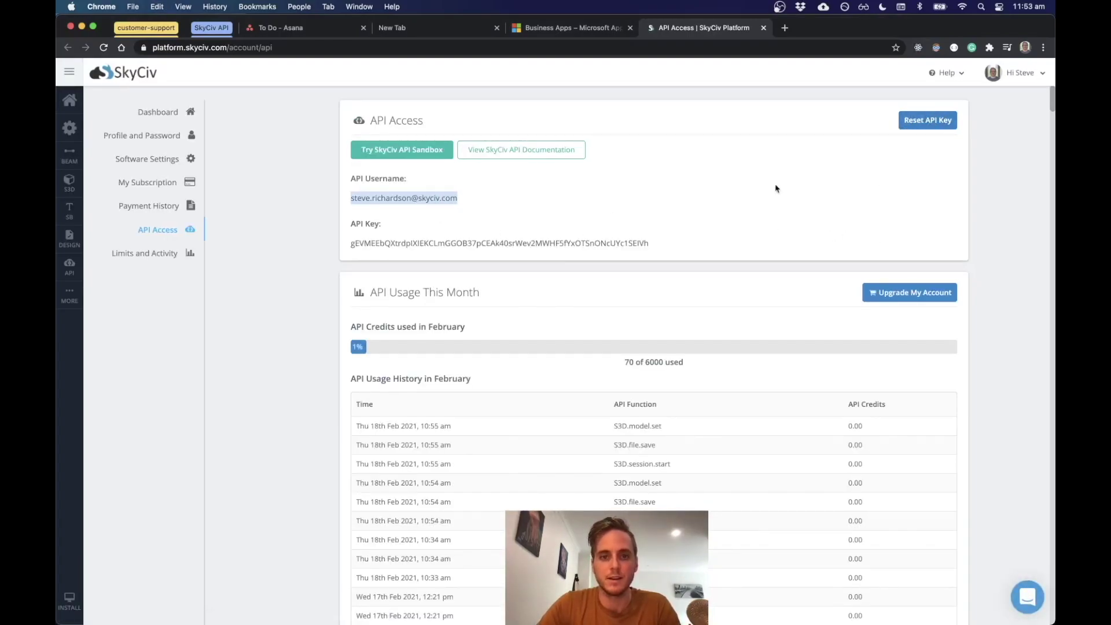
key("ctrl+Up")
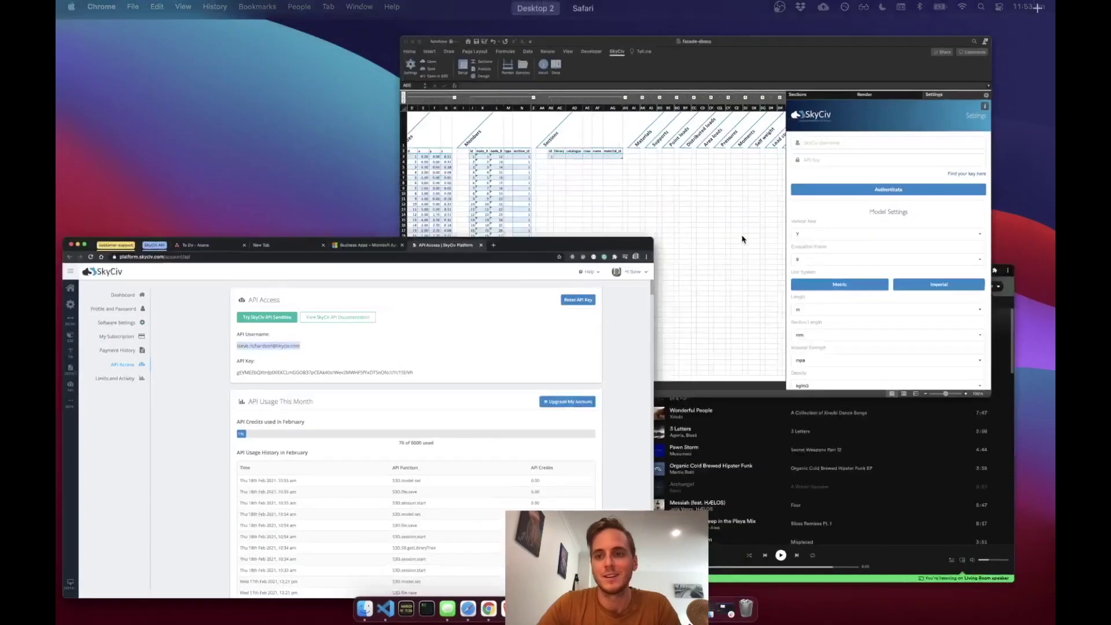
left_click(792, 249)
left_click(791, 192)
key("super+v")
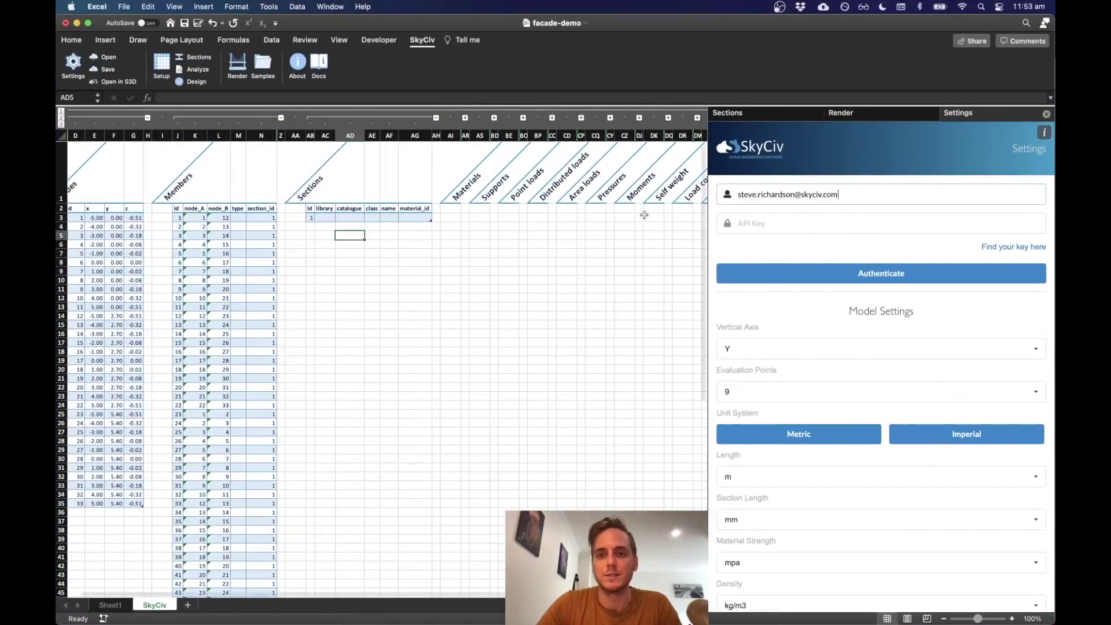
Step: Copy the API key from the account page into the API key field of the SkyCiv settings and authenticate
key("ctrl+Up")
left_click(426, 208)
double_click(425, 241)
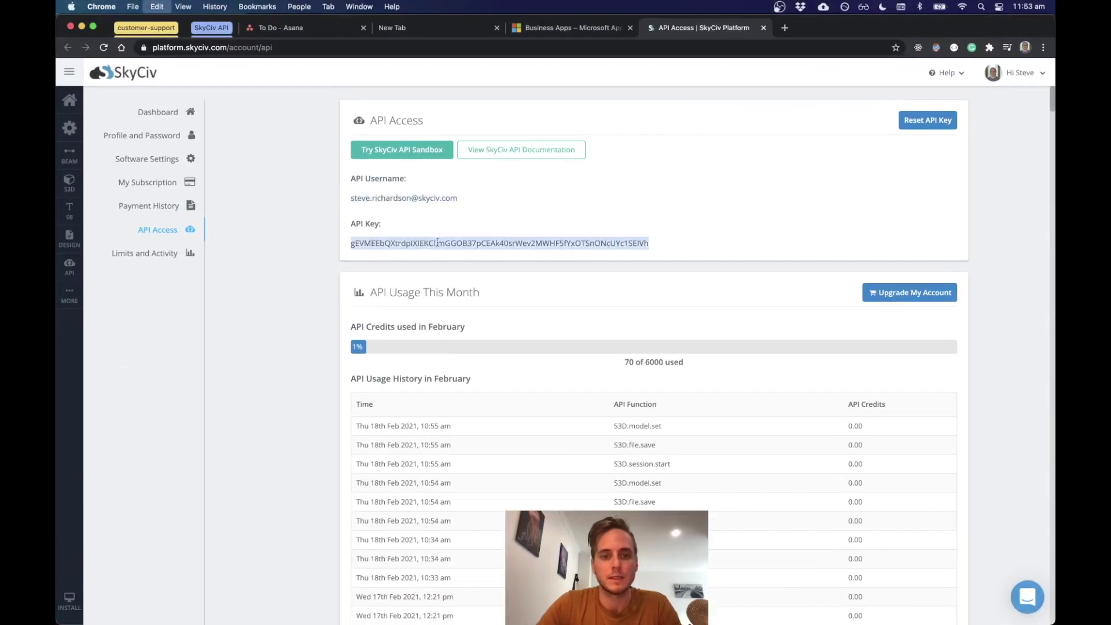
key("ctrl+Up")
left_click(820, 223)
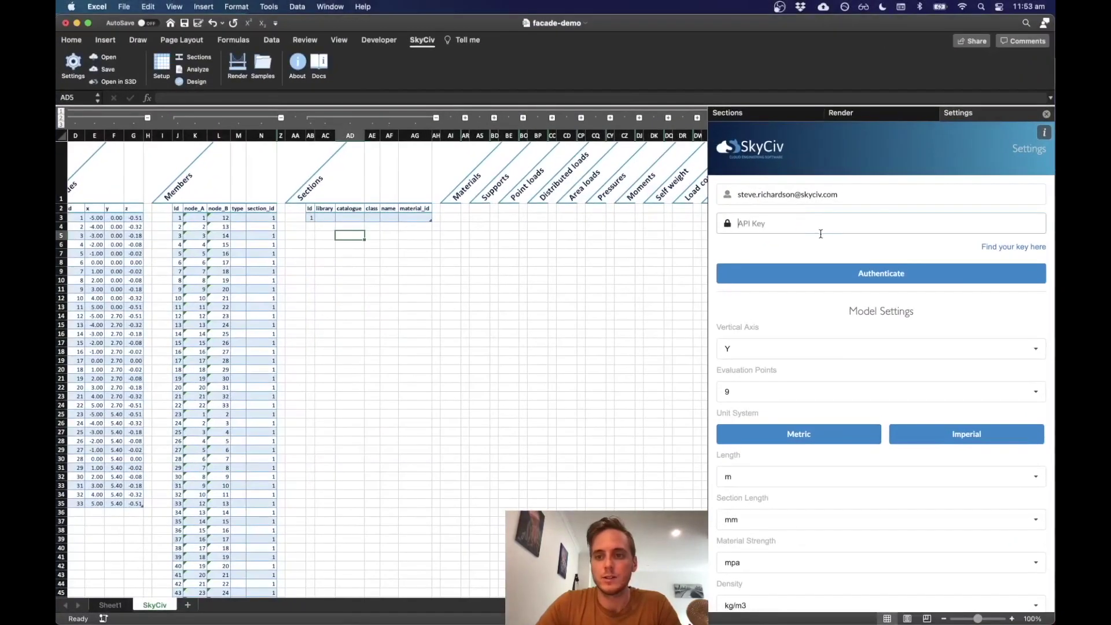
key("super+v")
left_click(836, 273)
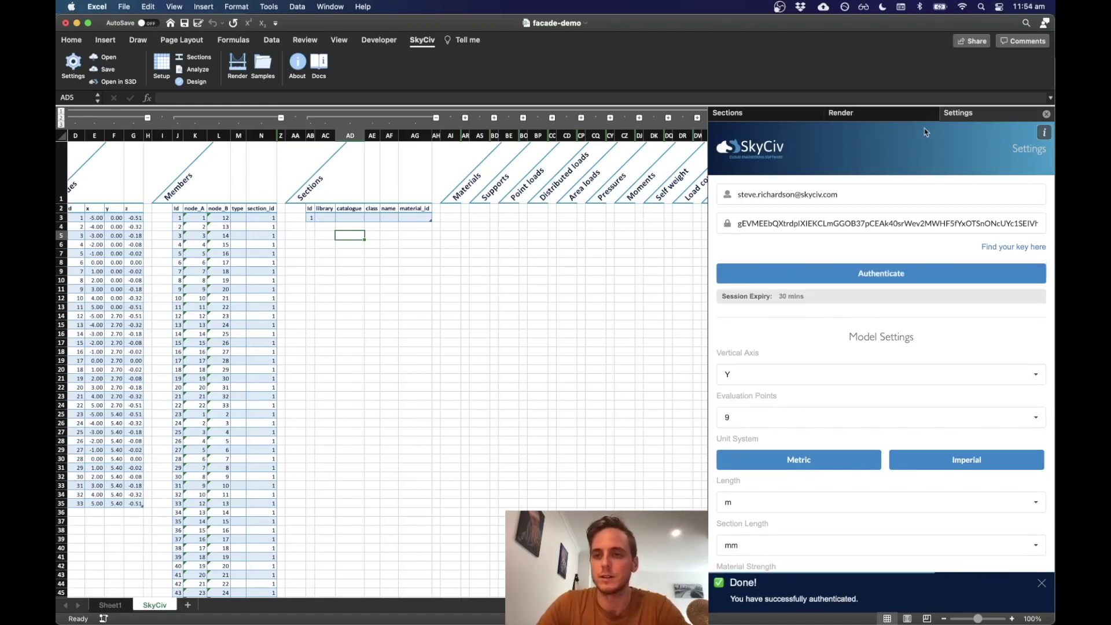
Step: Return to the SkyCiv section chooser and reload the add-in pane
left_click(761, 124)
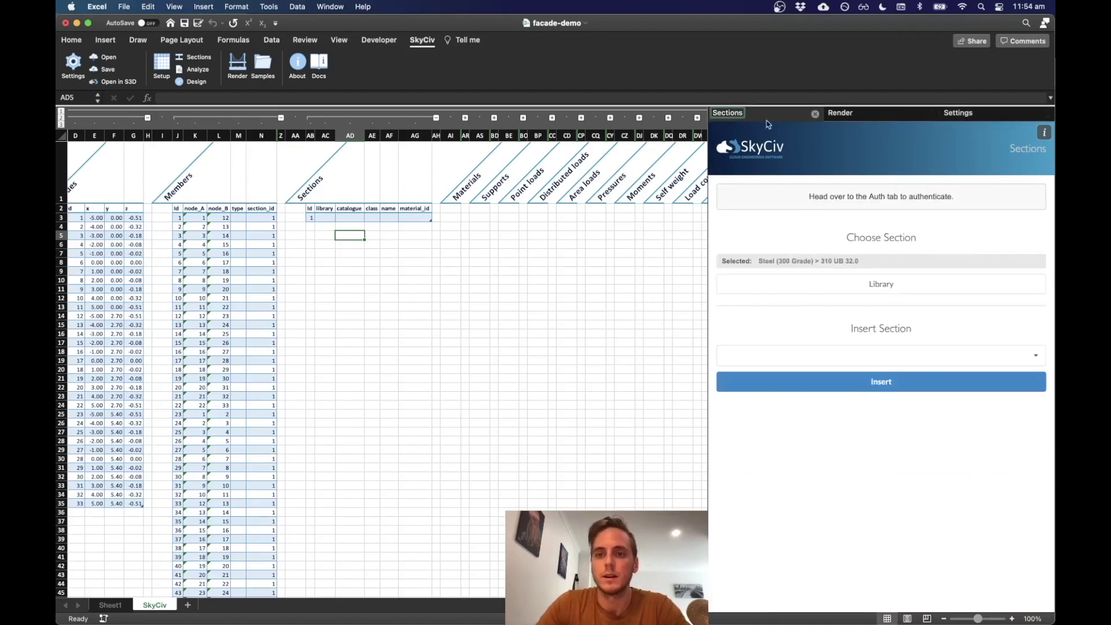
left_click(1044, 133)
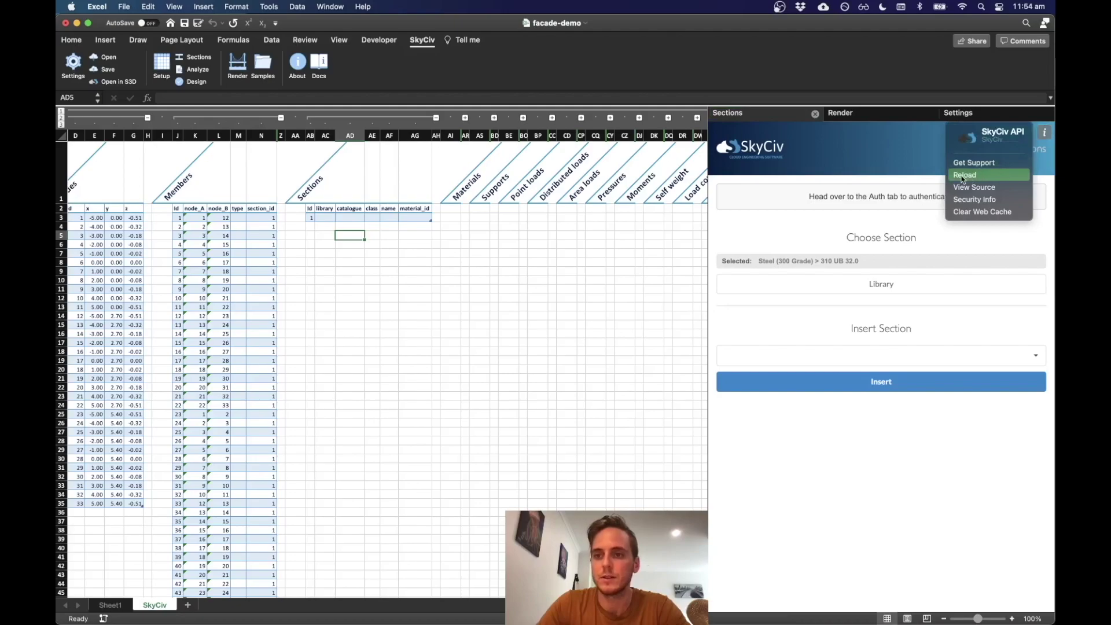
left_click(965, 176)
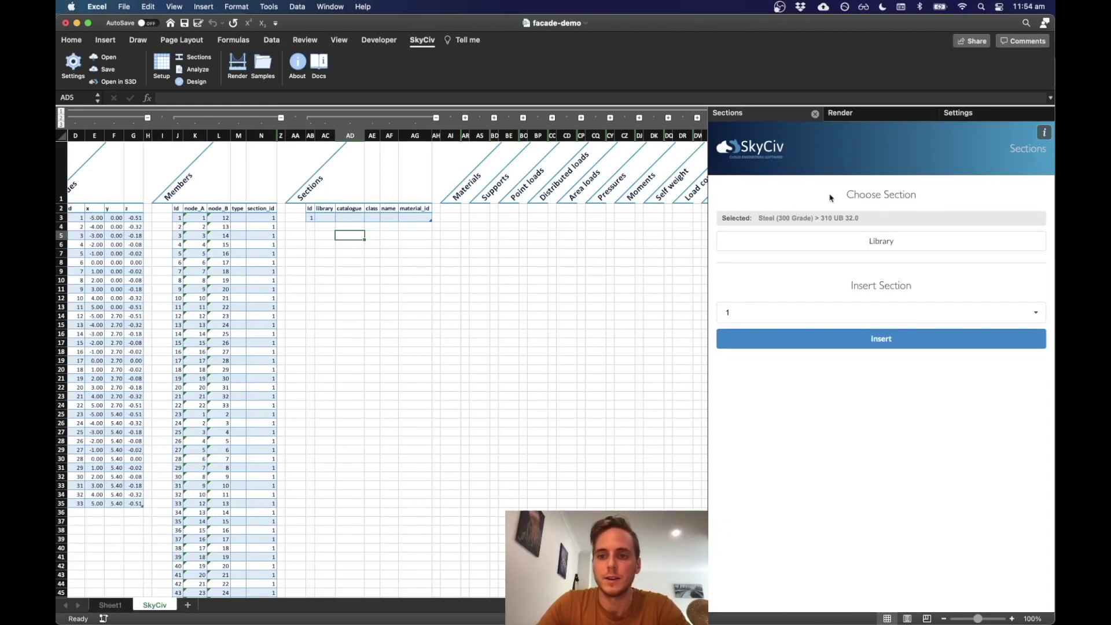
Step: Choose the 89x5 SHS section from the library under Australian, Steel (300 Grade), SHS (Grade 350)
left_click(872, 243)
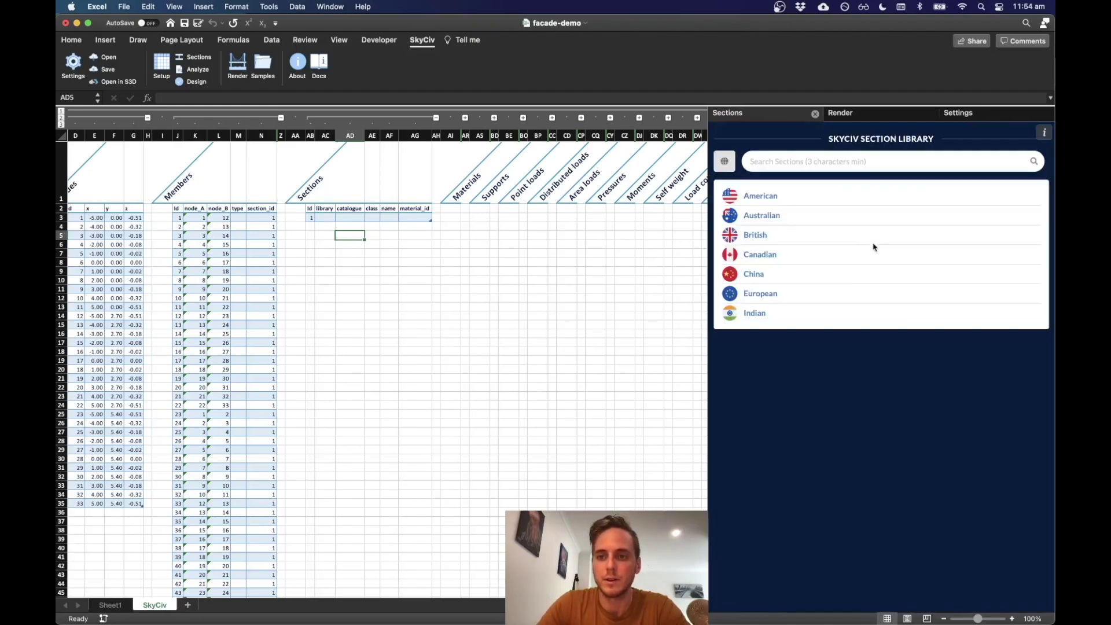
left_click(762, 216)
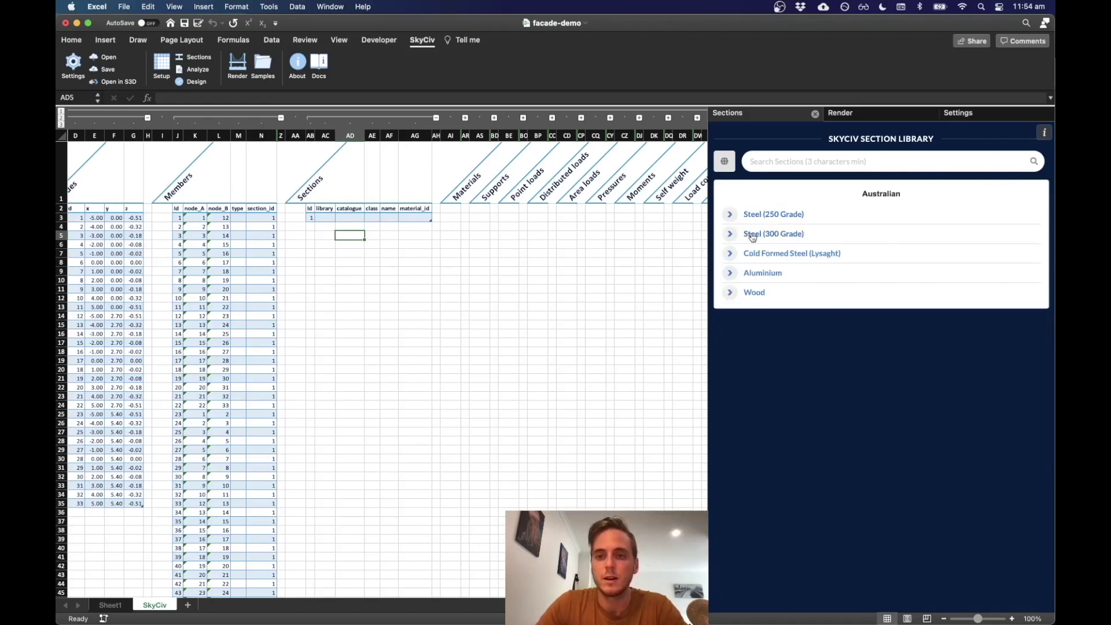
left_click(756, 235)
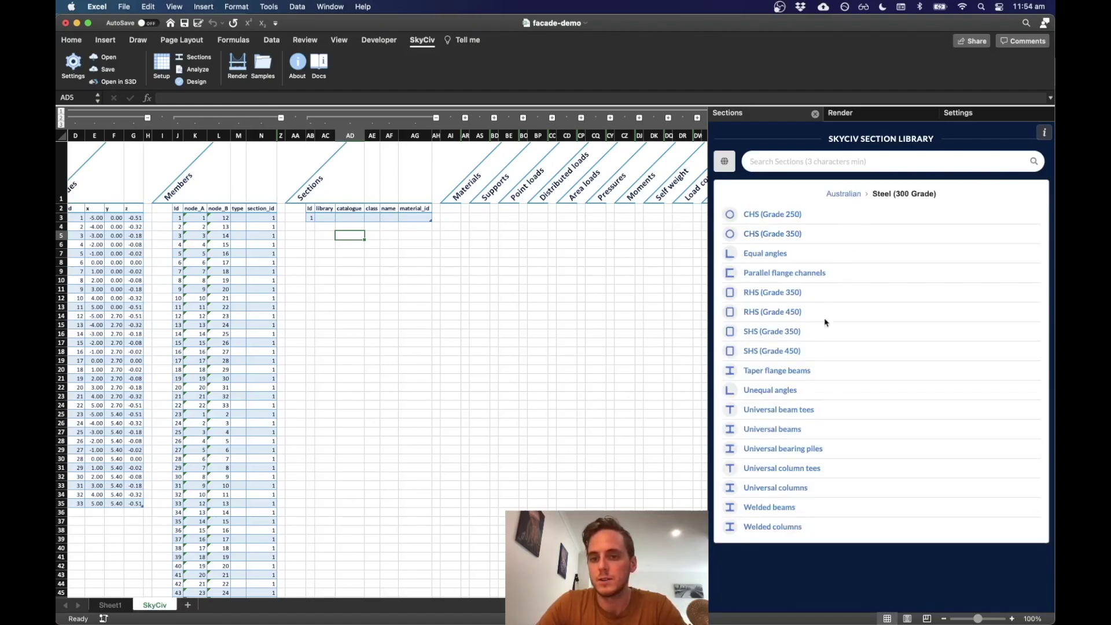
left_click(767, 333)
scroll(778, 339, "down", 15)
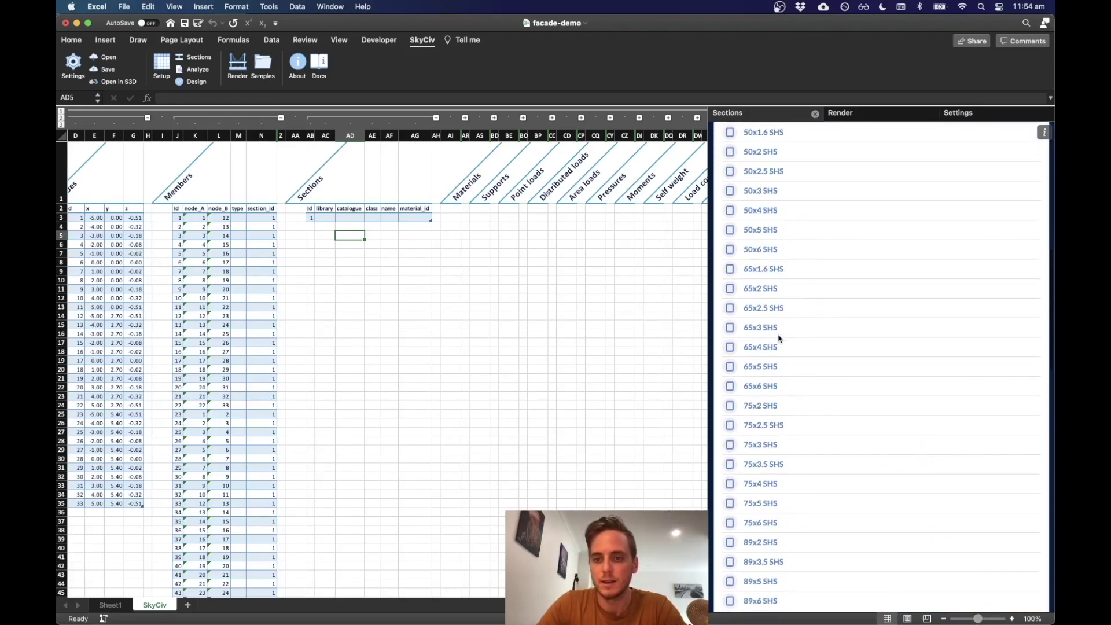
scroll(779, 337, "up", 1)
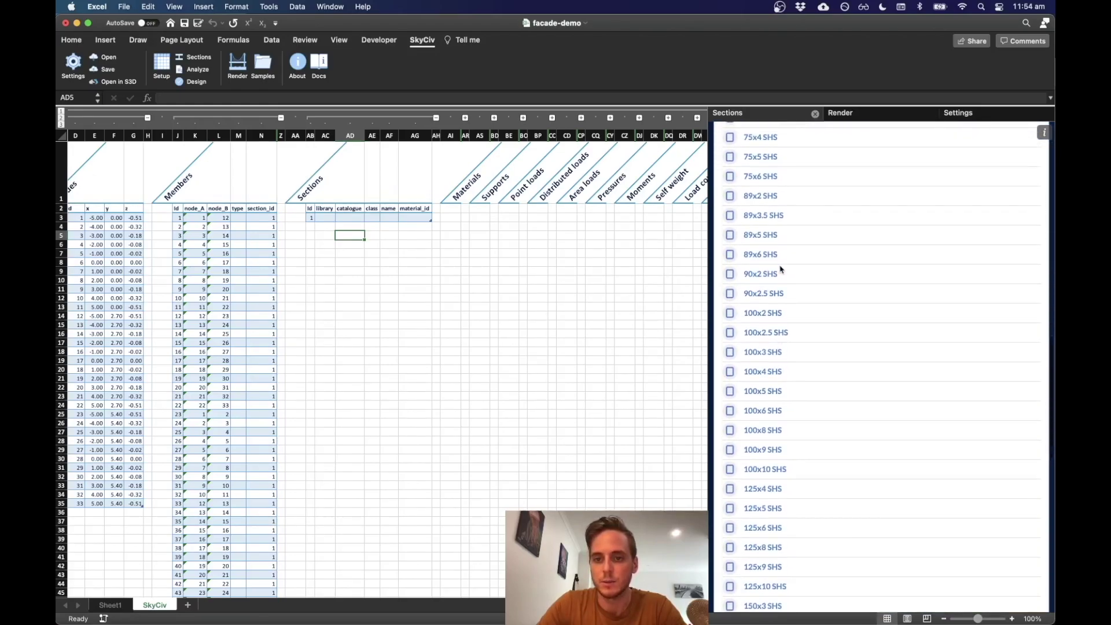
left_click(757, 235)
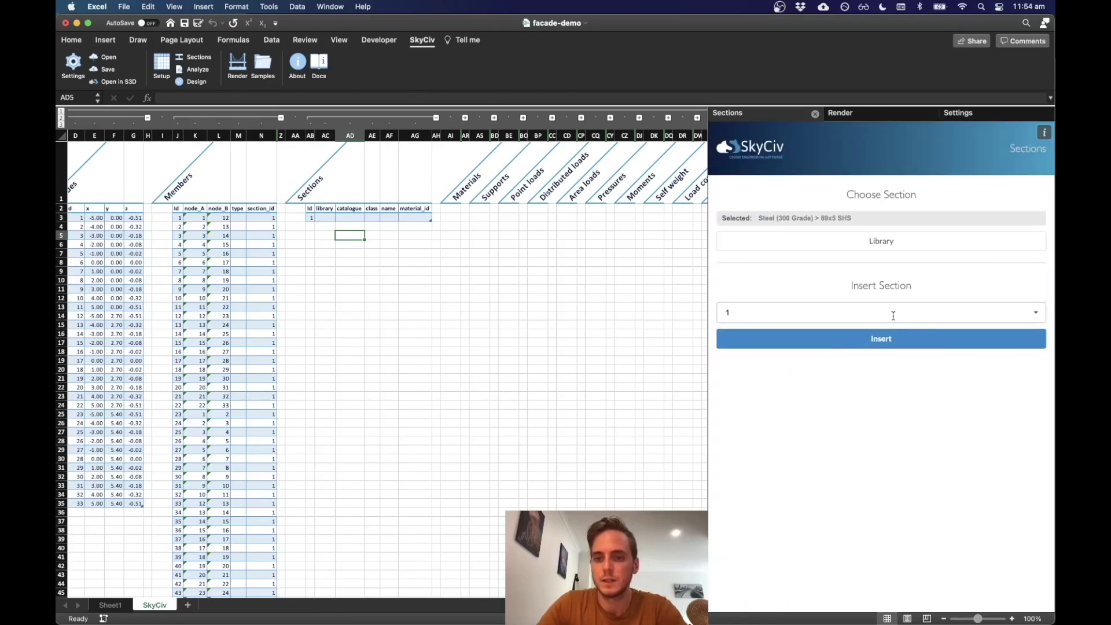
Step: Add a second row with id 2 to the Sections table and list the ids available for inserting the section
left_click(892, 315)
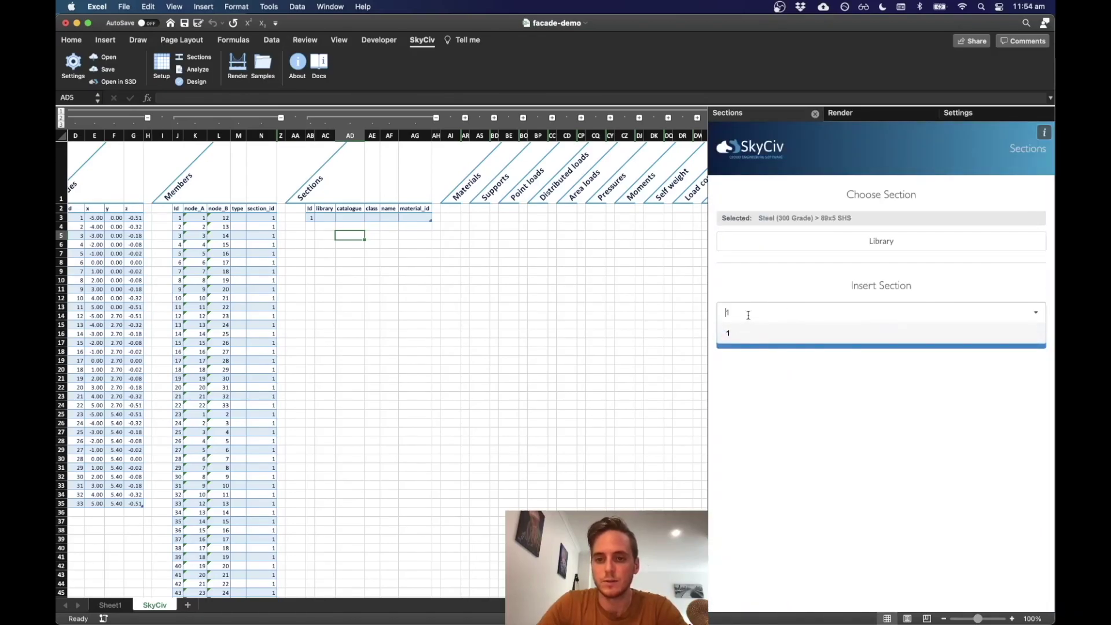
left_click(1030, 316)
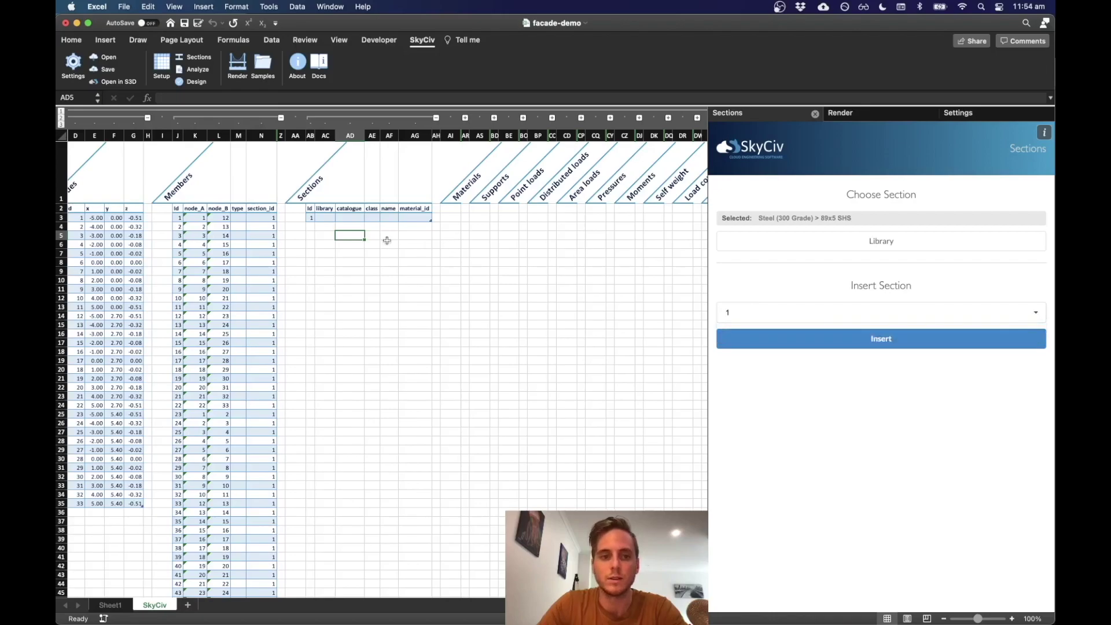
left_click(313, 227)
type("2")
key("Tab")
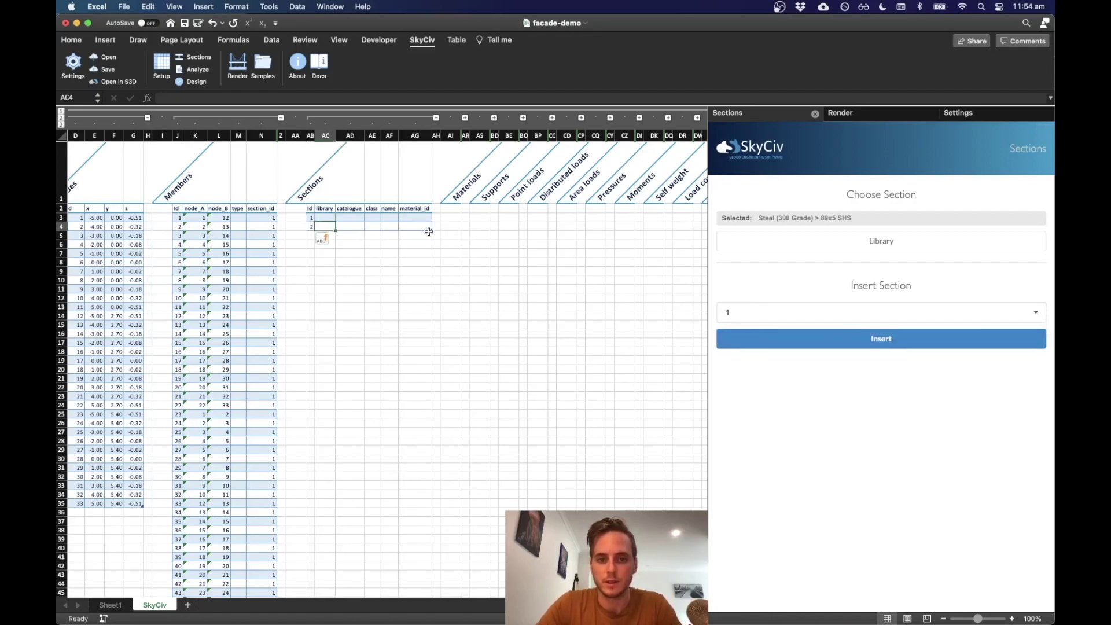
left_click(801, 314)
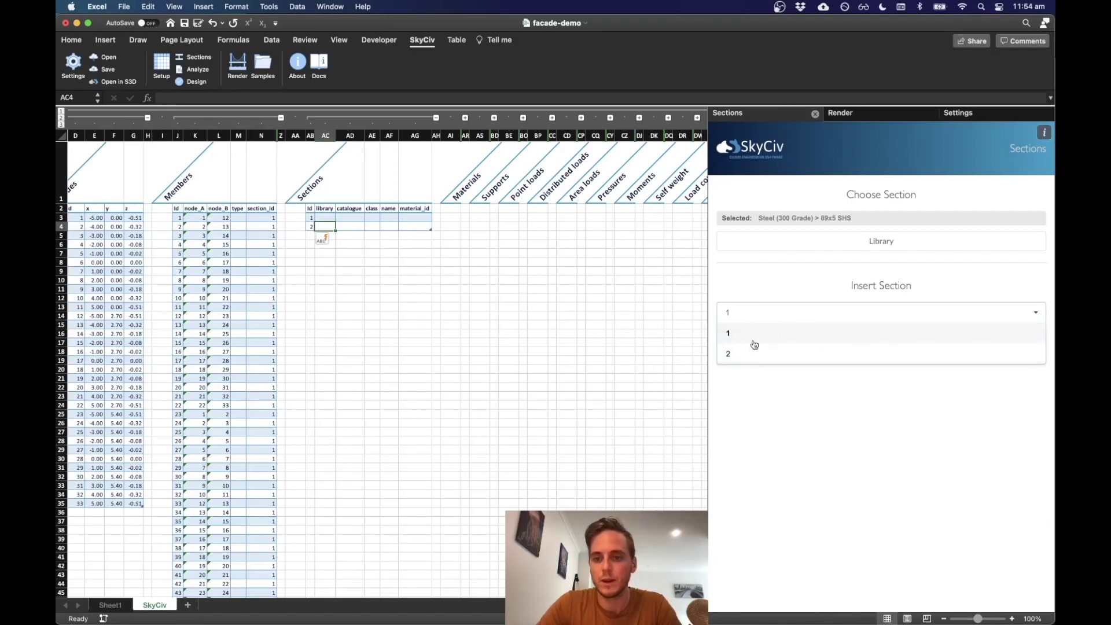
Step: Remove the row with id 2 from the Sections table and keep id 1 as the insertion target
left_click(427, 253)
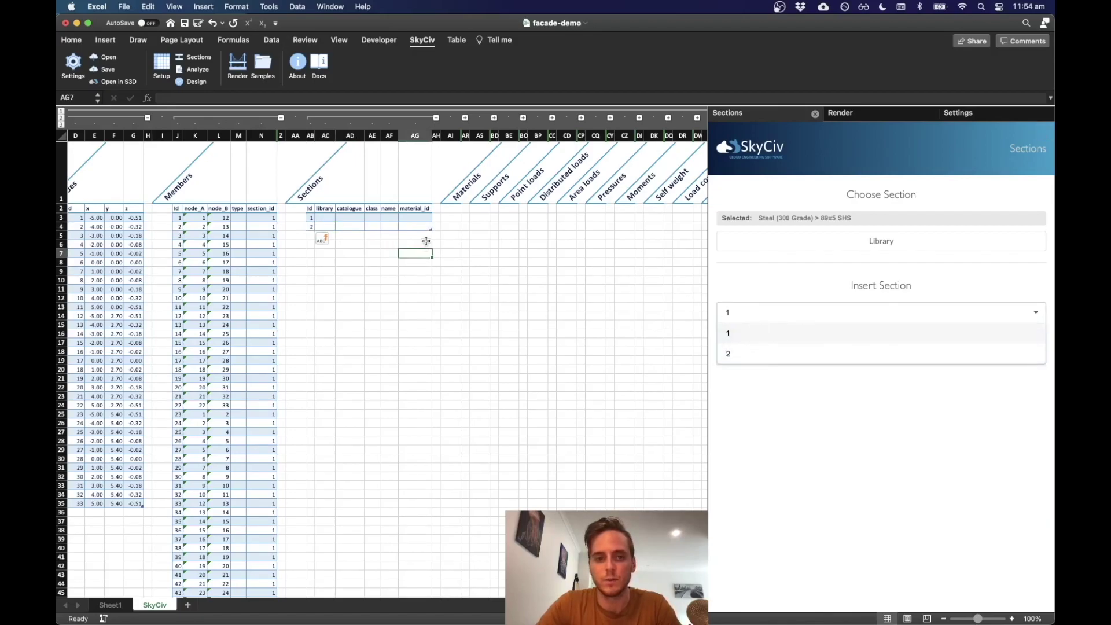
left_click(429, 235)
left_click_drag(430, 224, 430, 223)
left_click_drag(310, 226, 325, 226)
key("Delete")
left_click(798, 336)
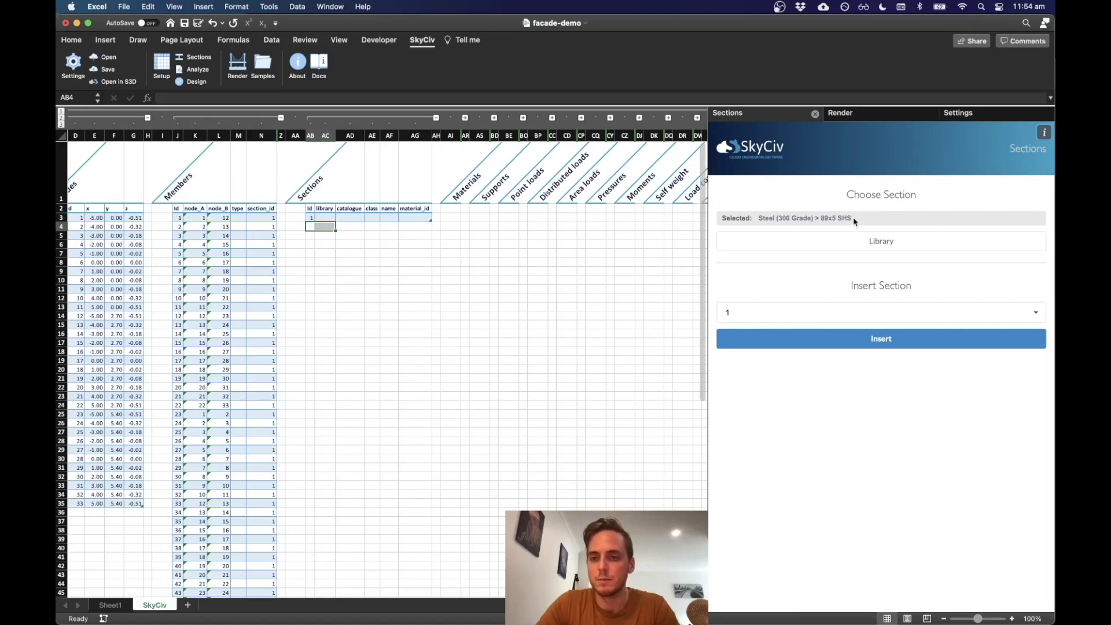
Step: Insert the chosen 89x5 SHS section into id 1 of the Sections table and check the filled cells
left_click(880, 341)
left_click(451, 225)
left_click_drag(449, 218, 334, 219)
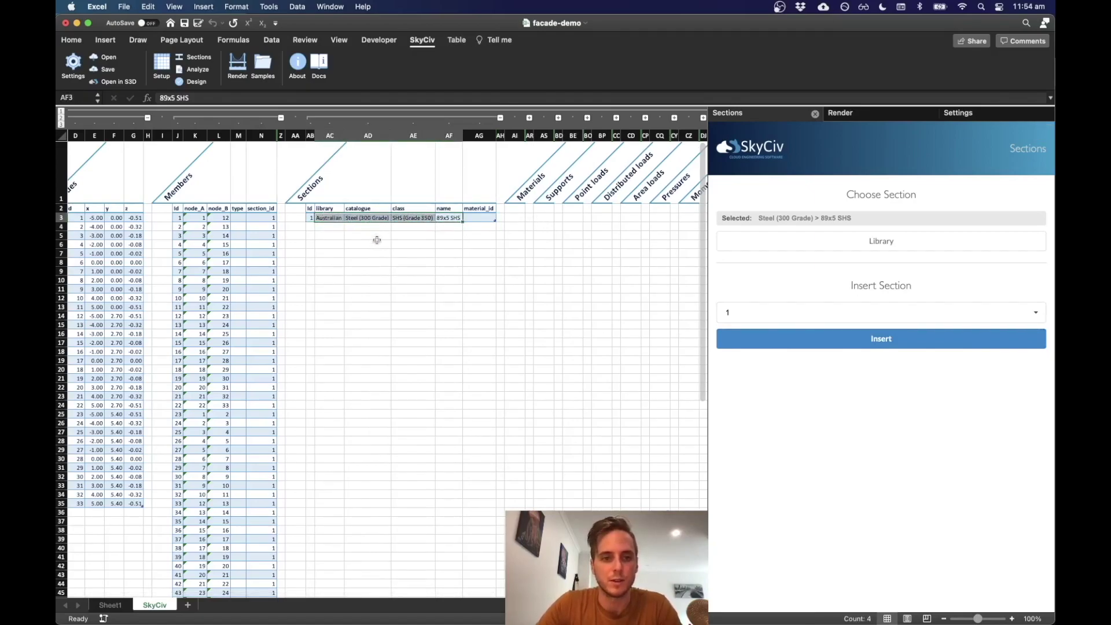
left_click(379, 235)
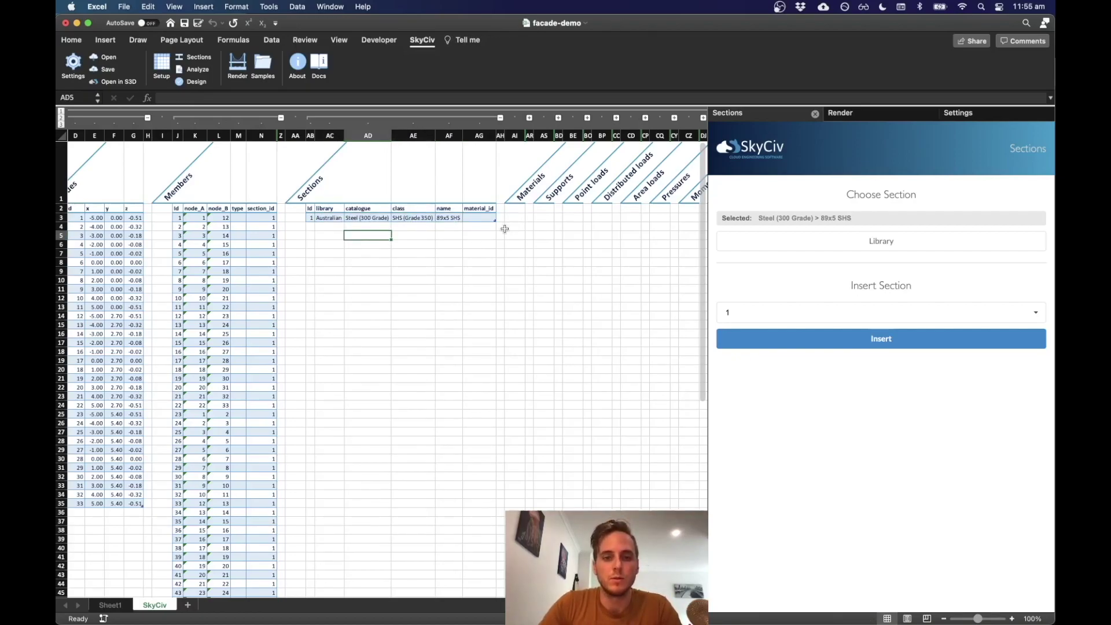
Step: Set material_id to 1 for the section in the first row of the Sections table
left_click(486, 219)
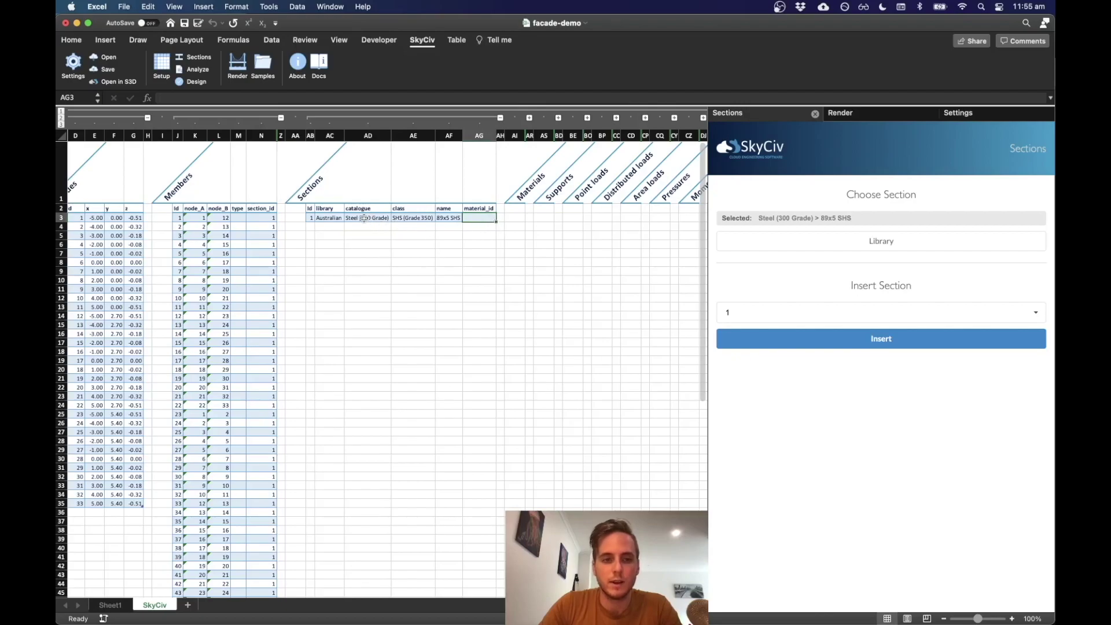
type("1")
key("Return")
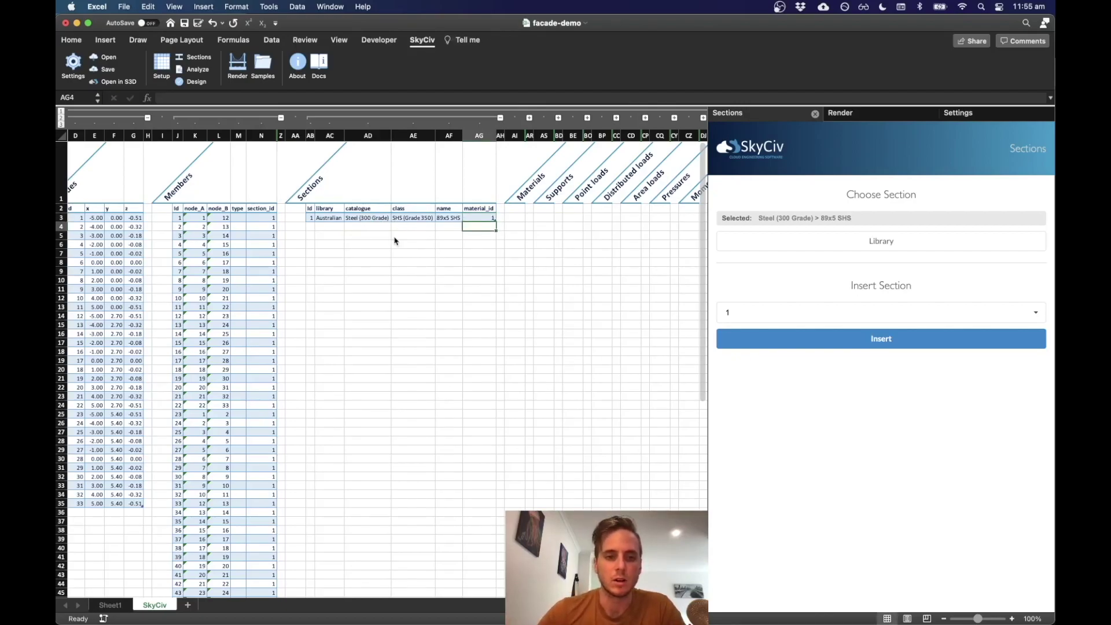
Step: Collapse the Sections columns and expand the Materials columns
scroll(395, 240, "right", 3)
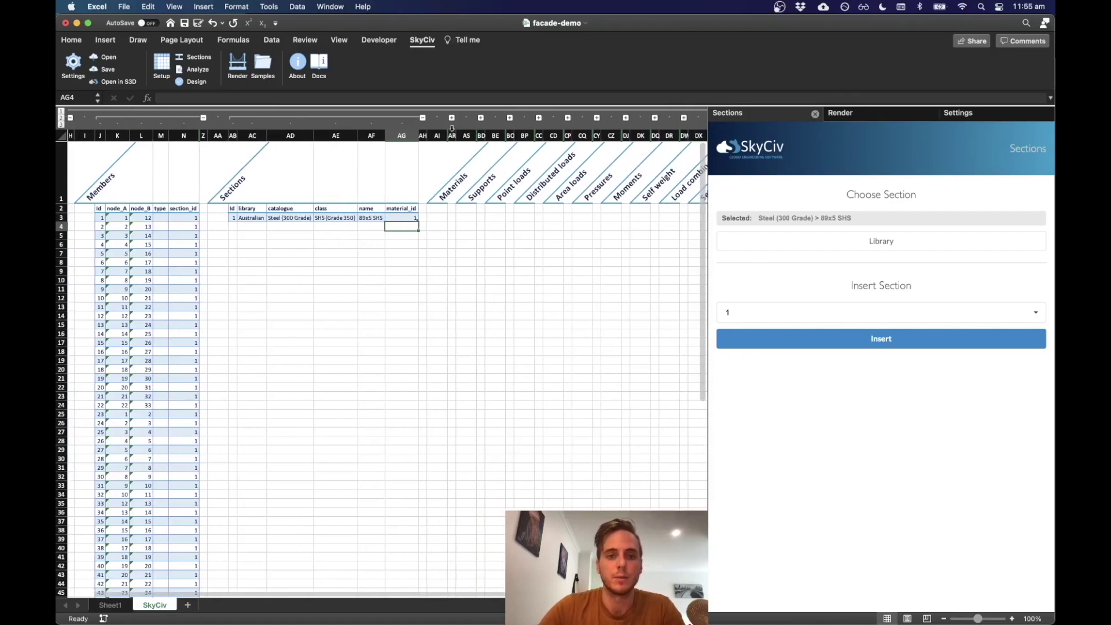
left_click(422, 118)
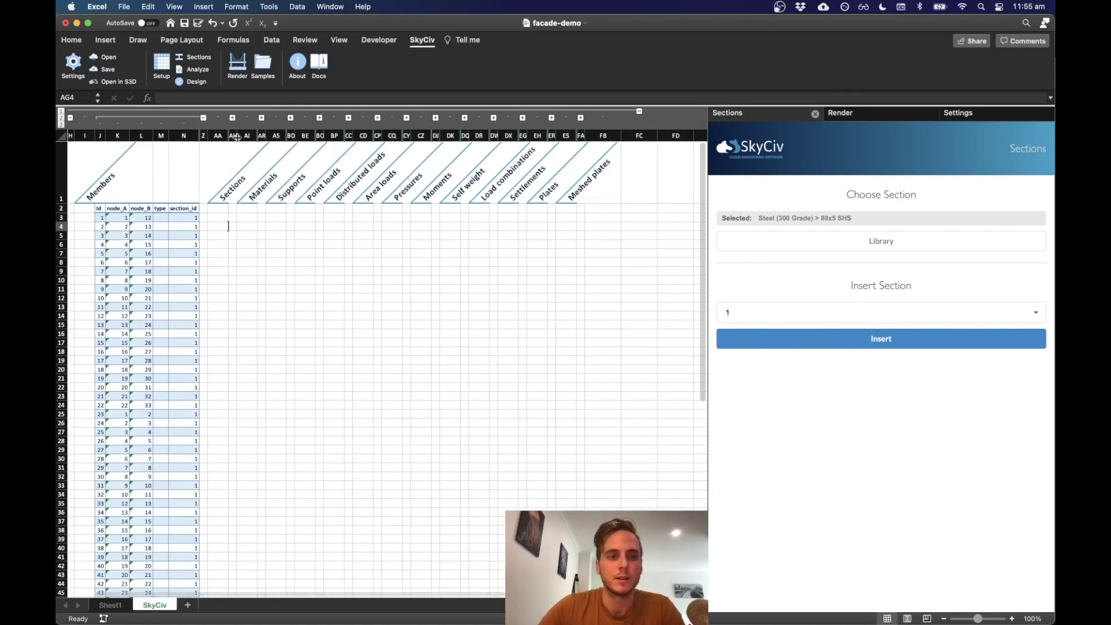
left_click(262, 118)
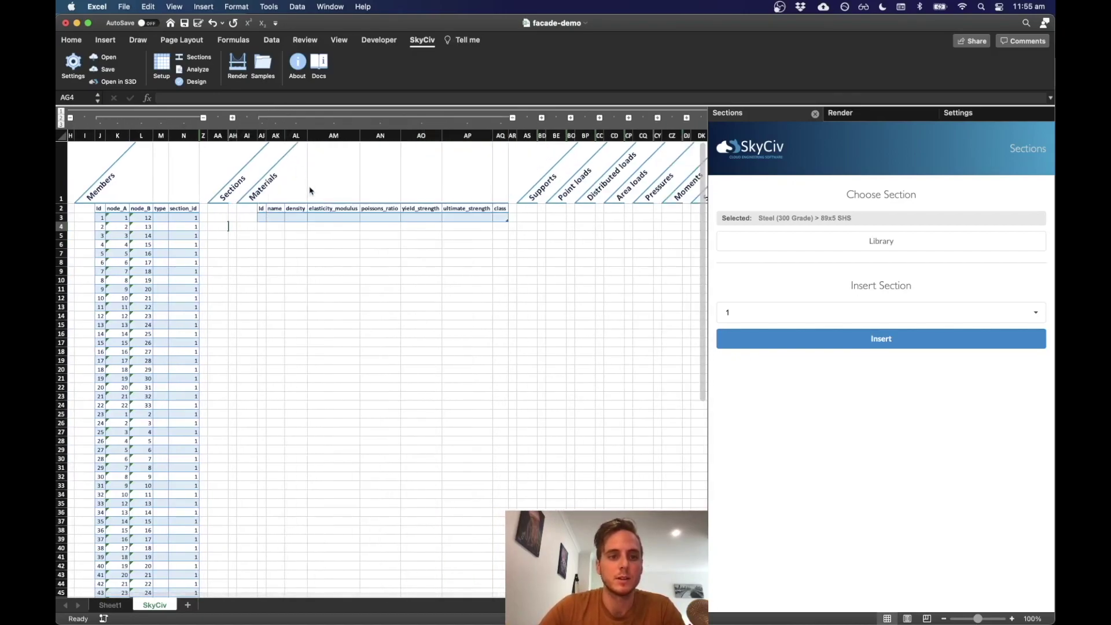
Step: Enter id 1 in the first row of the Materials table and review the property cells from name to class
left_click(261, 218)
type("1")
key("Return")
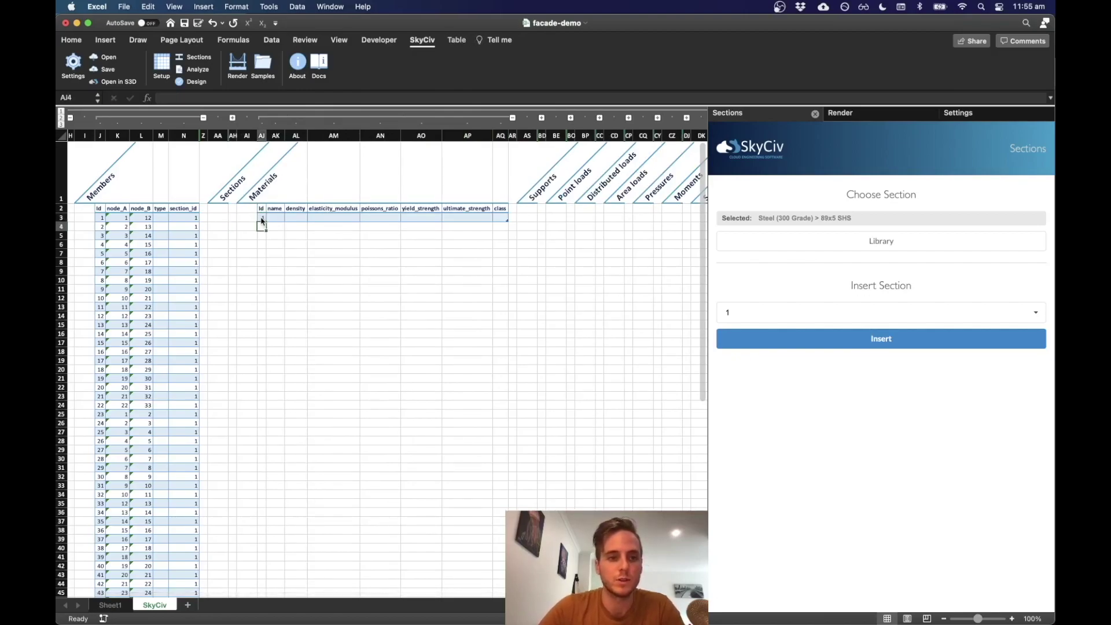
left_click(288, 245)
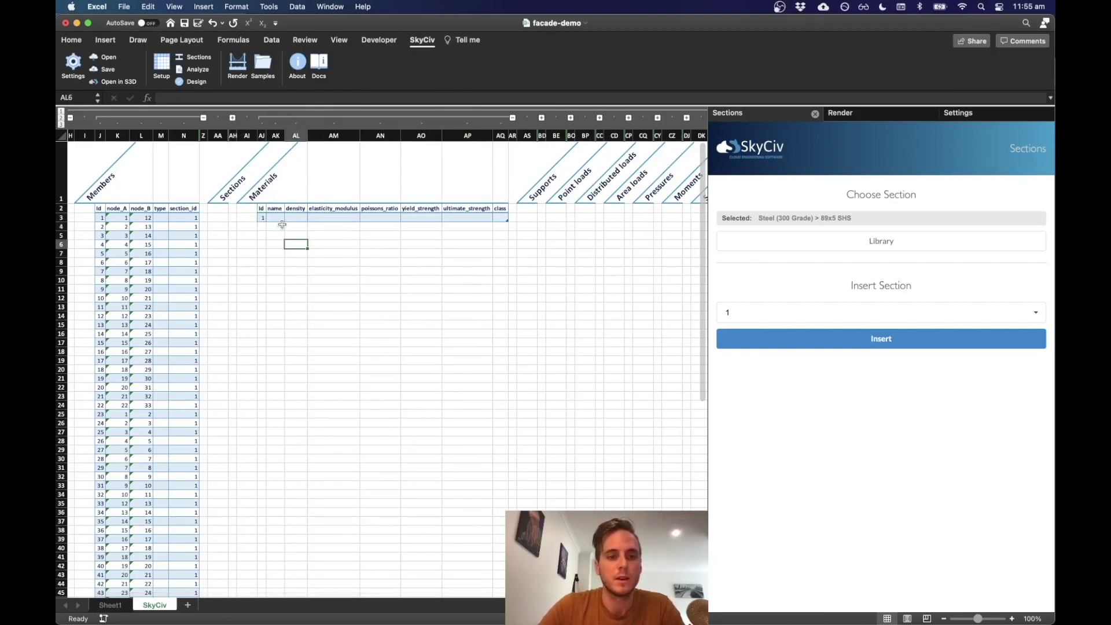
left_click_drag(277, 217, 501, 219)
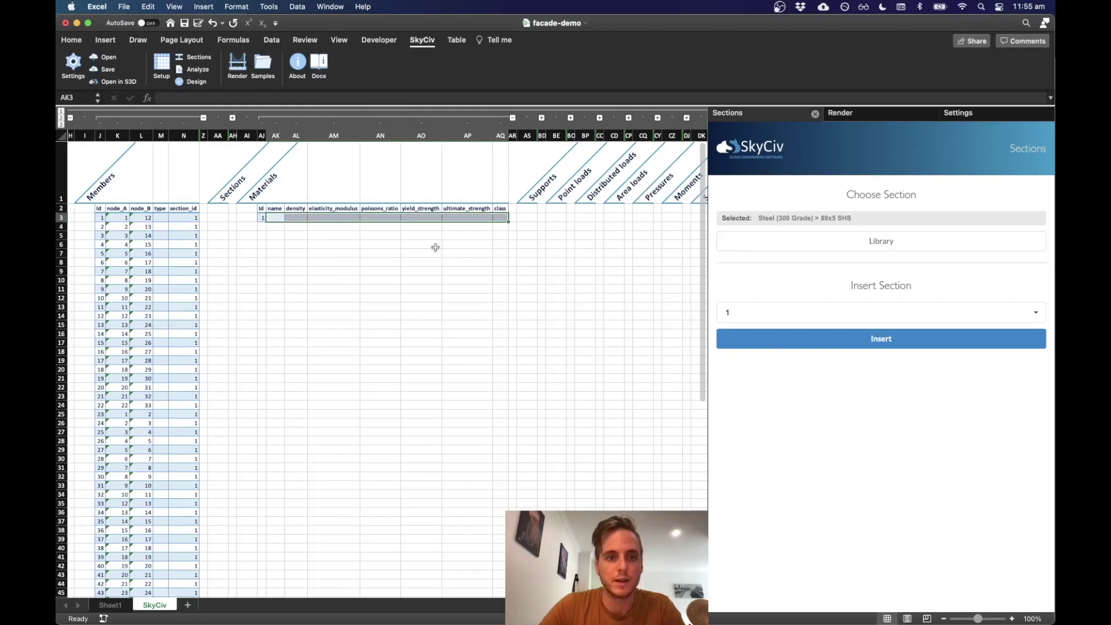
left_click(321, 249)
Step: Name material 1 Steel and set its density to 7850
left_click(279, 219)
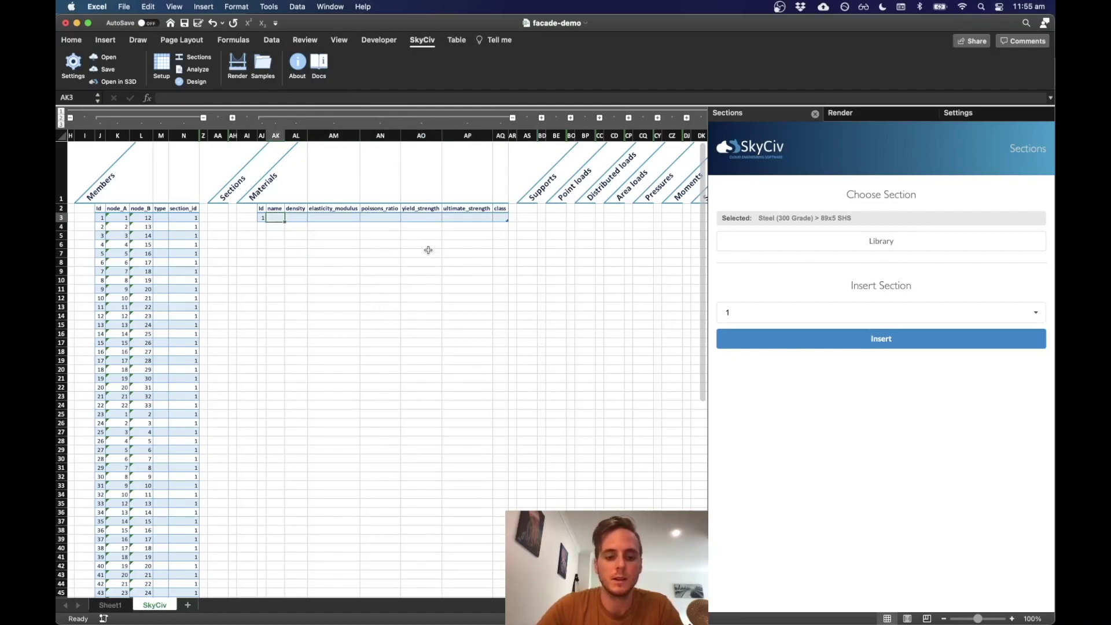
type("Steel")
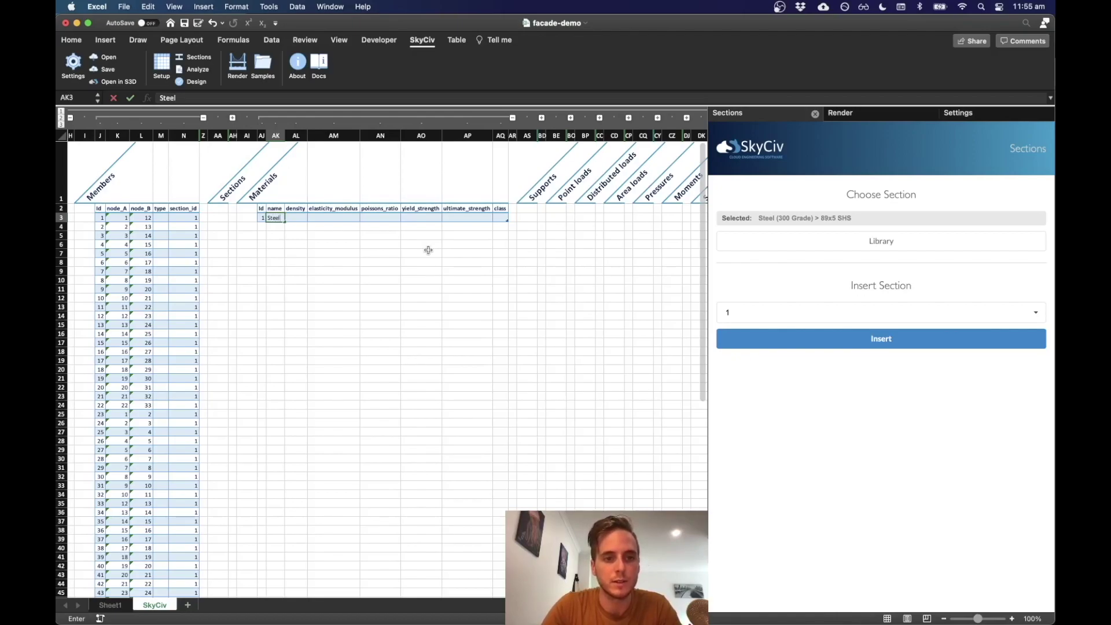
key("Tab")
type("785")
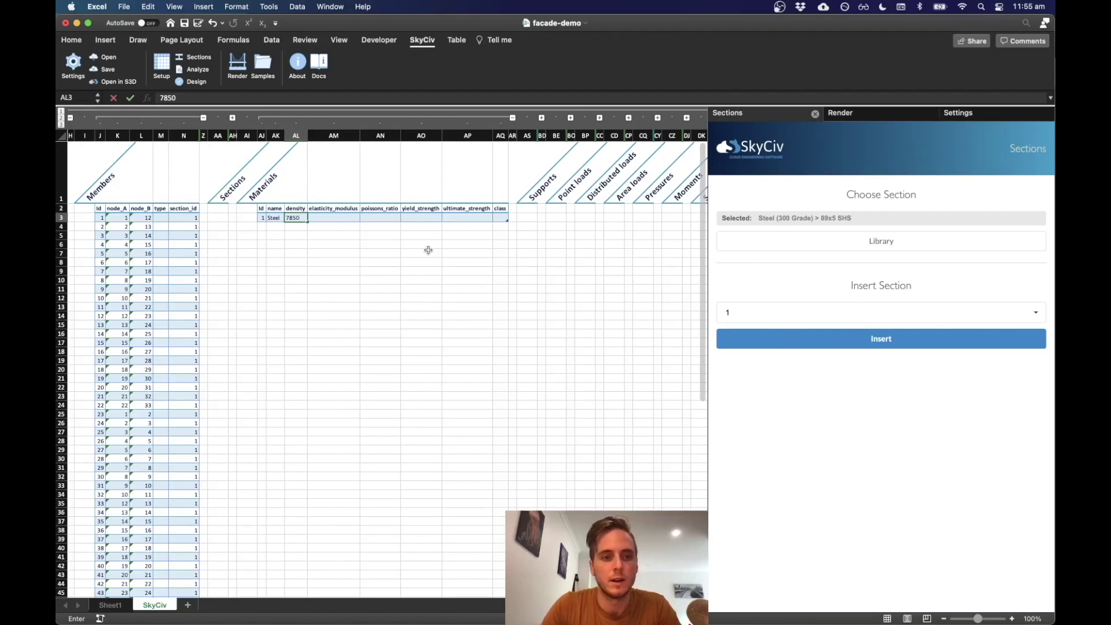
type("0")
key("Tab")
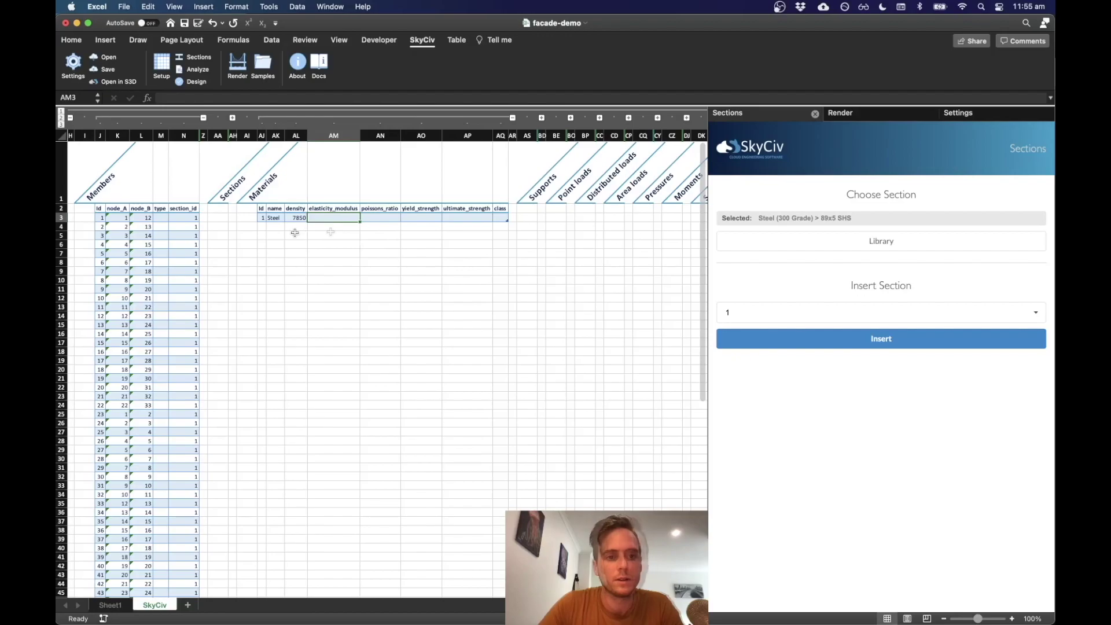
Step: Set material 1's elasticity_modulus to 200000 and poissons_ratio to 0.27 in the Materials table
type("200000")
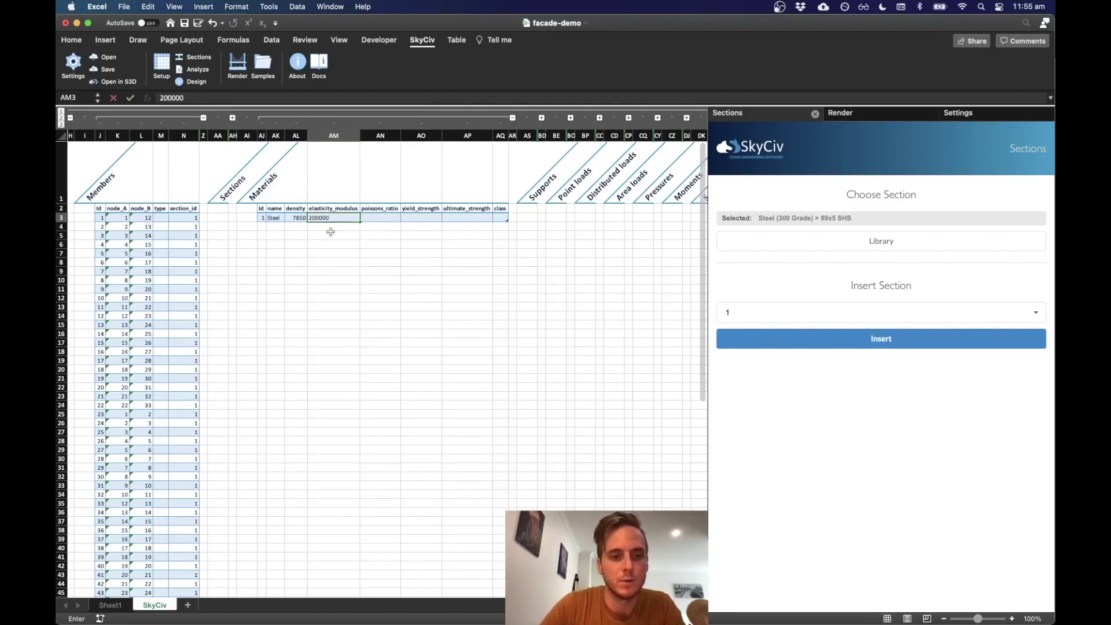
key("Tab")
type("0.27")
key("Tab")
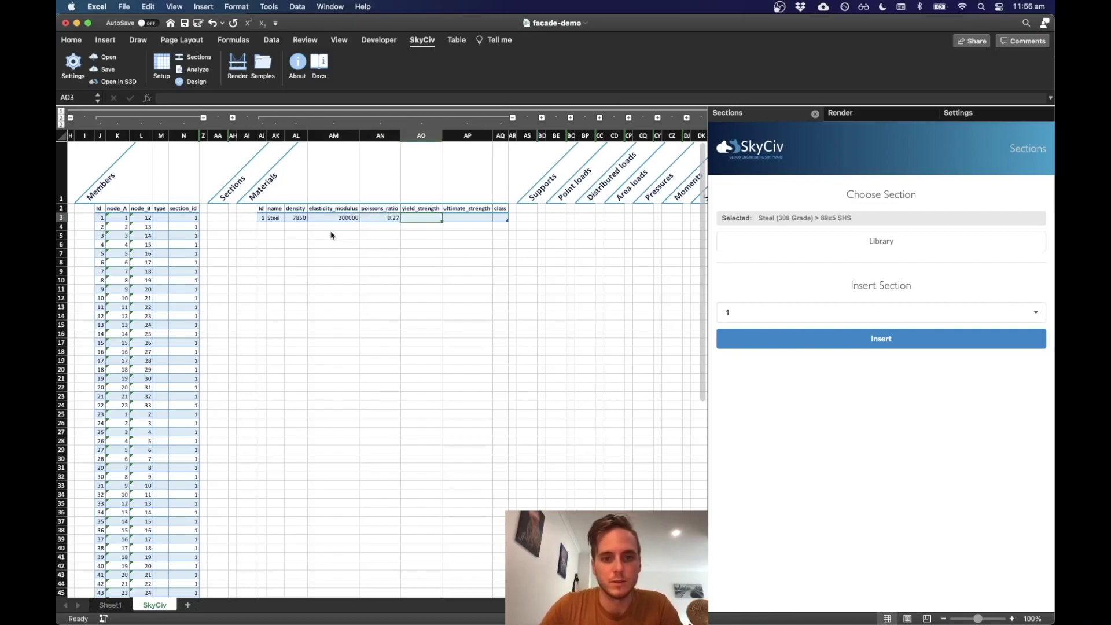
Step: Set the steel material's yield_strength to 270 and its ultimate_strength to 410
type("2")
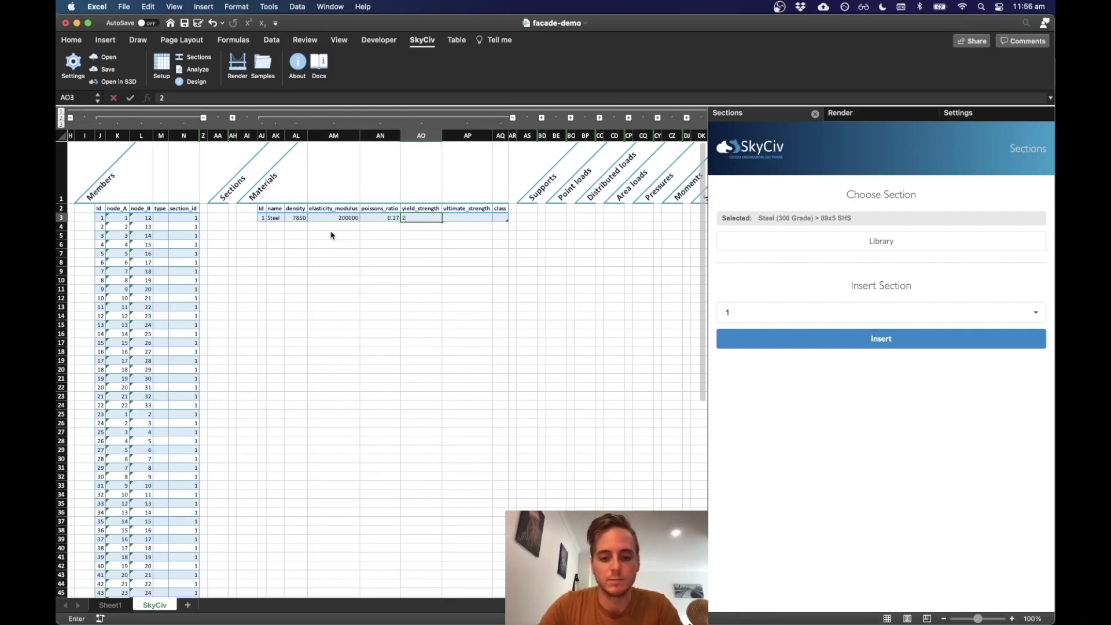
type("70")
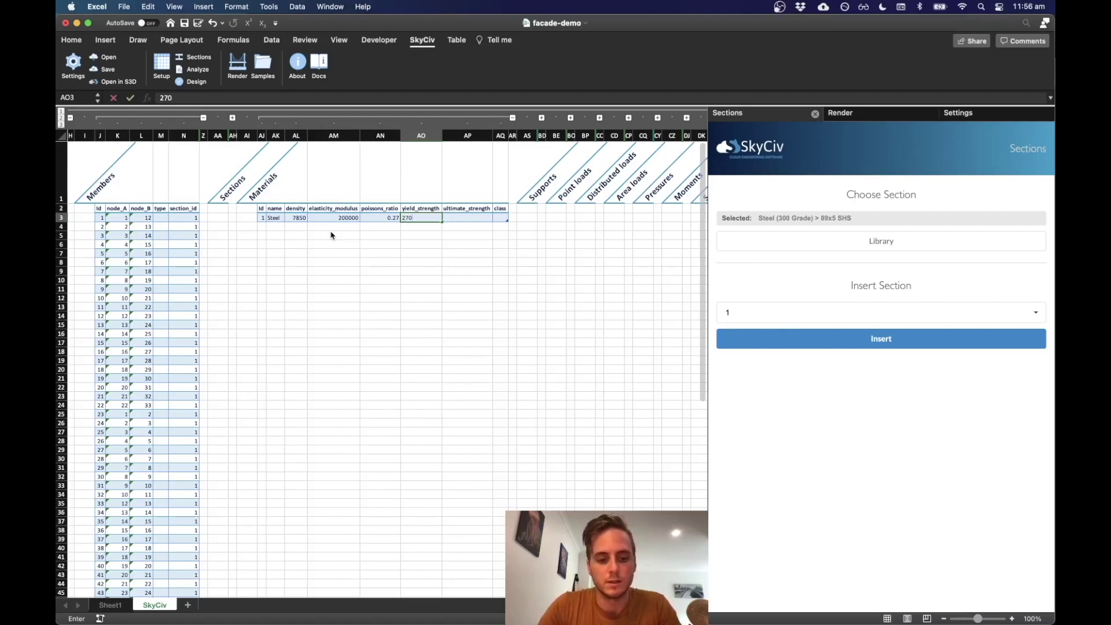
key("Tab")
type("410")
key("Tab")
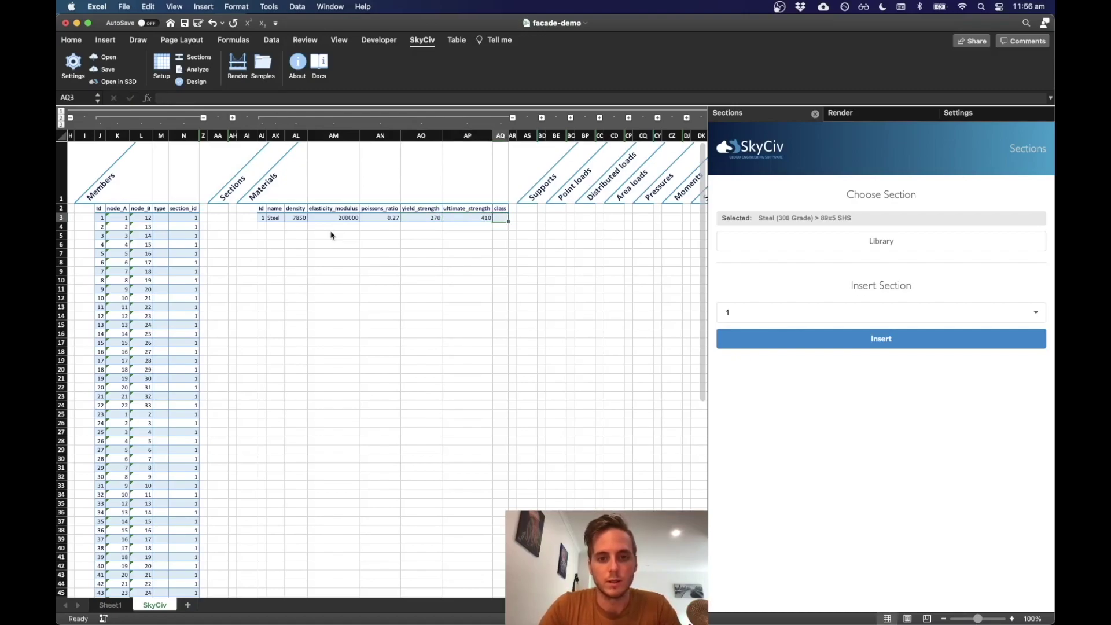
left_click(510, 259)
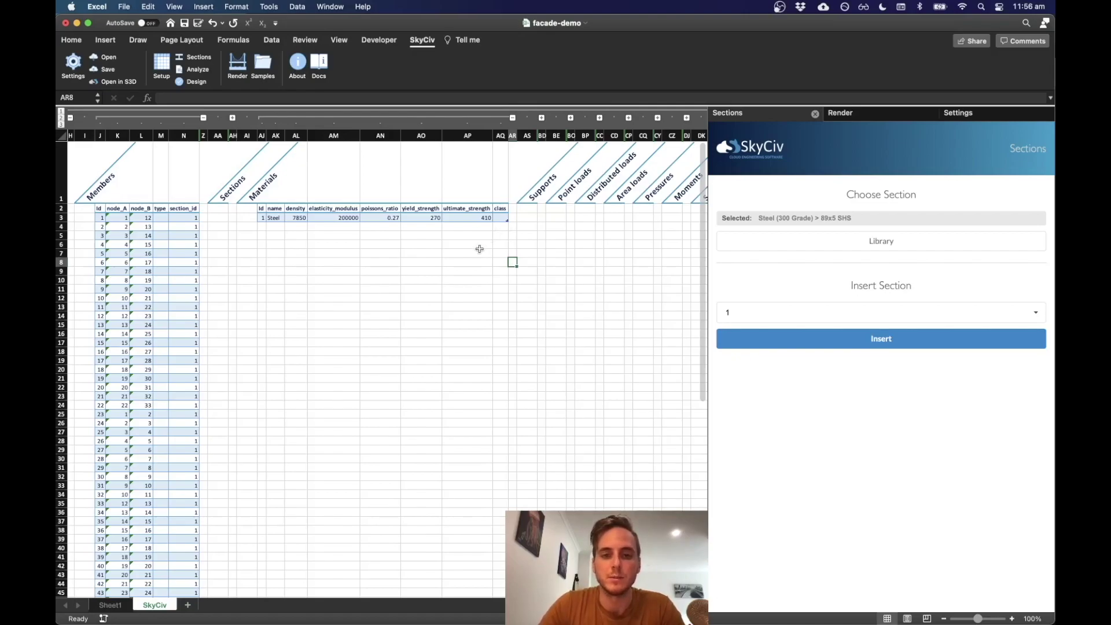
Step: Open the SkyCiv API docs in an enlarged window and check the accepted values for the materials class property
left_click(320, 62)
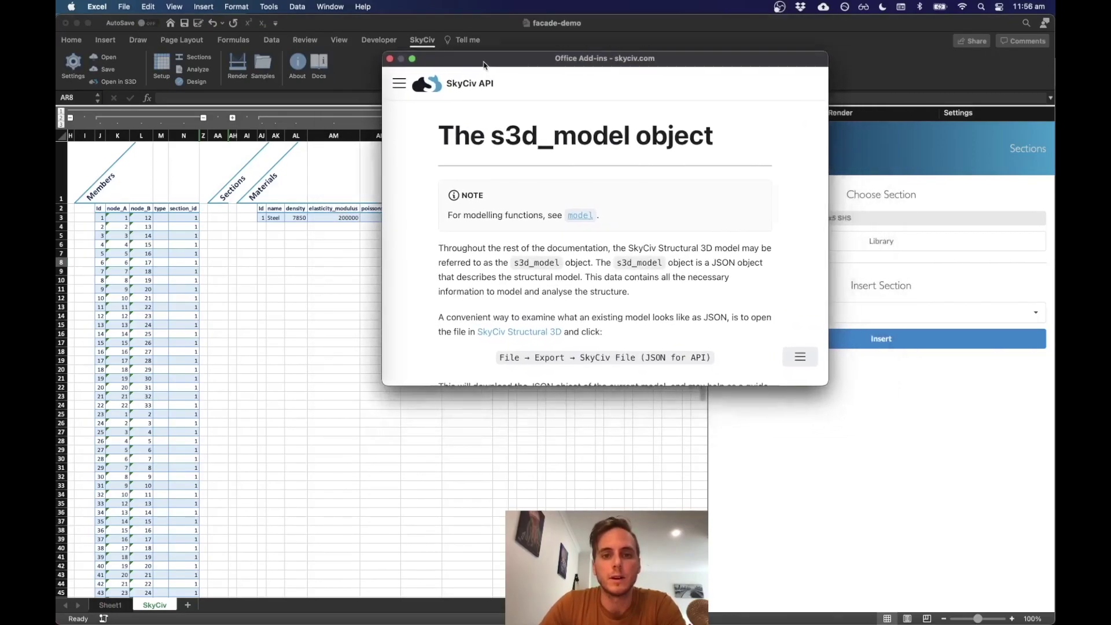
left_click_drag(833, 384, 1054, 535)
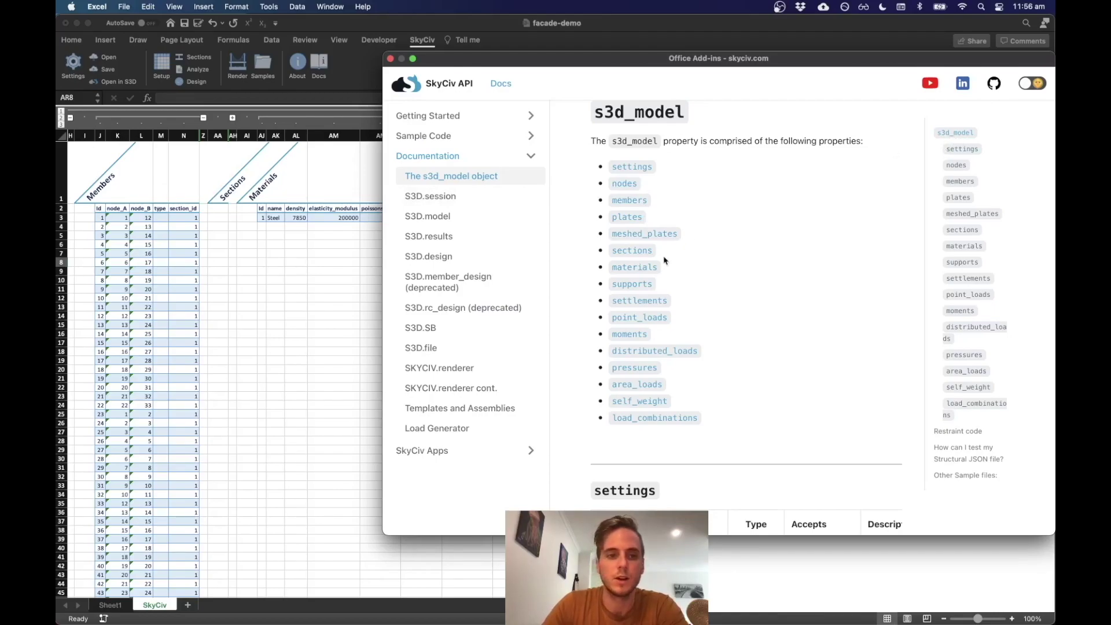
scroll(261, 220, "right", 10)
scroll(265, 223, "right", 2)
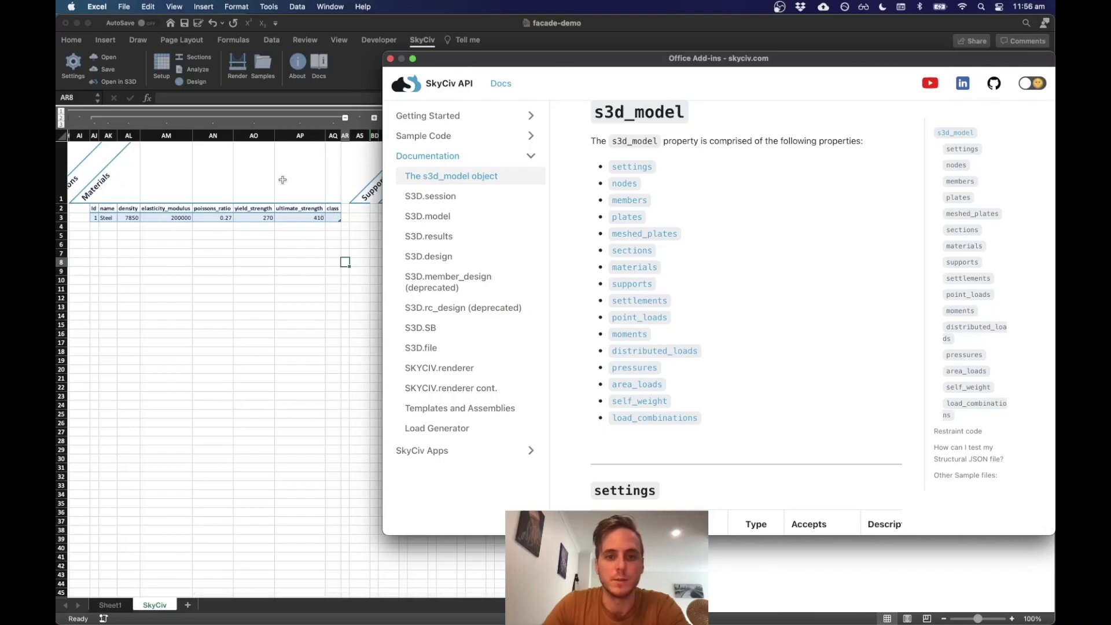
left_click(630, 272)
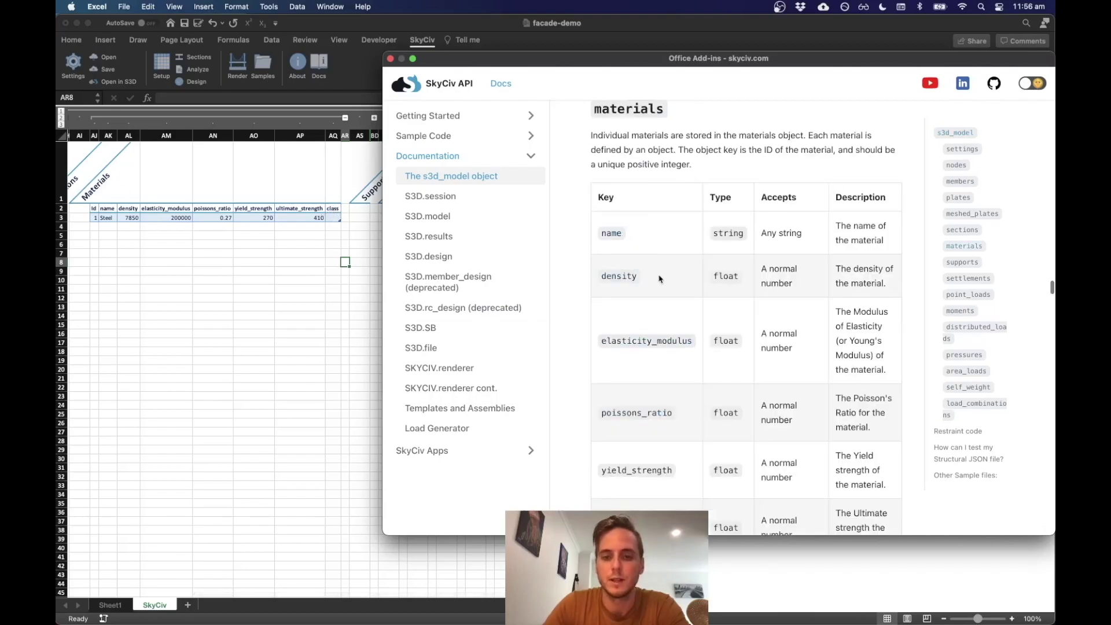
scroll(1020, 225, "down", 4)
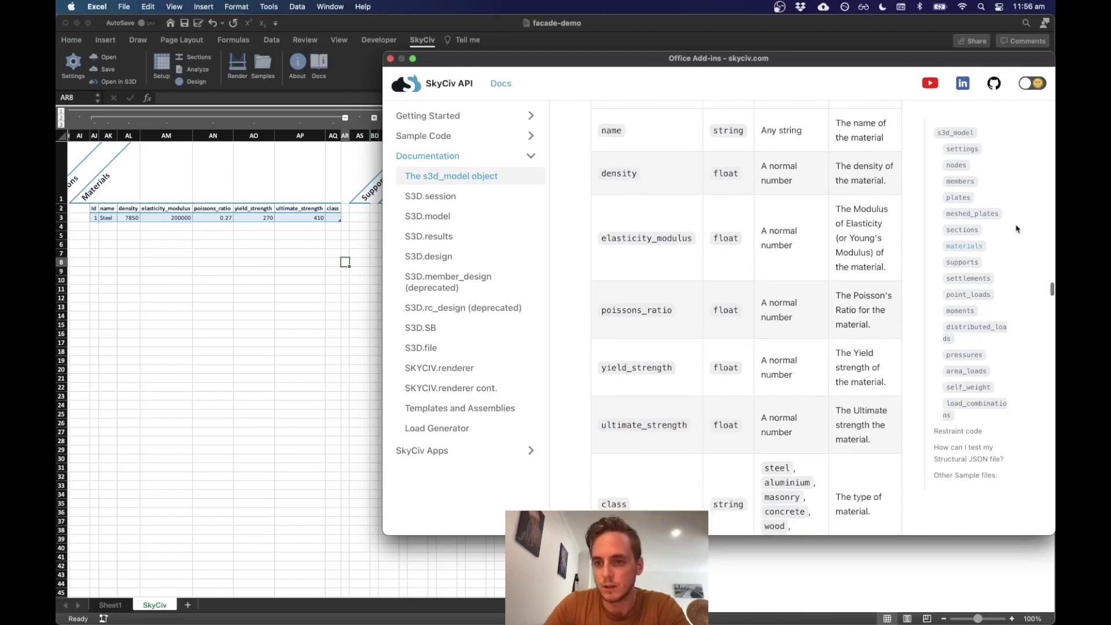
scroll(775, 233, "up", 3)
scroll(723, 214, "down", 8)
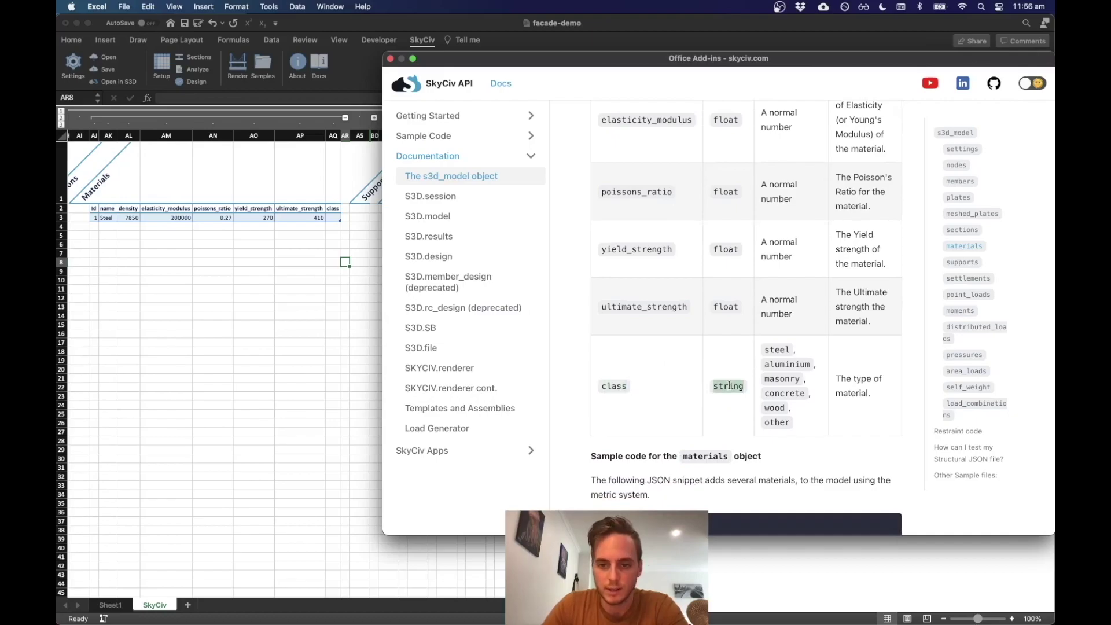
left_click_drag(766, 348, 791, 418)
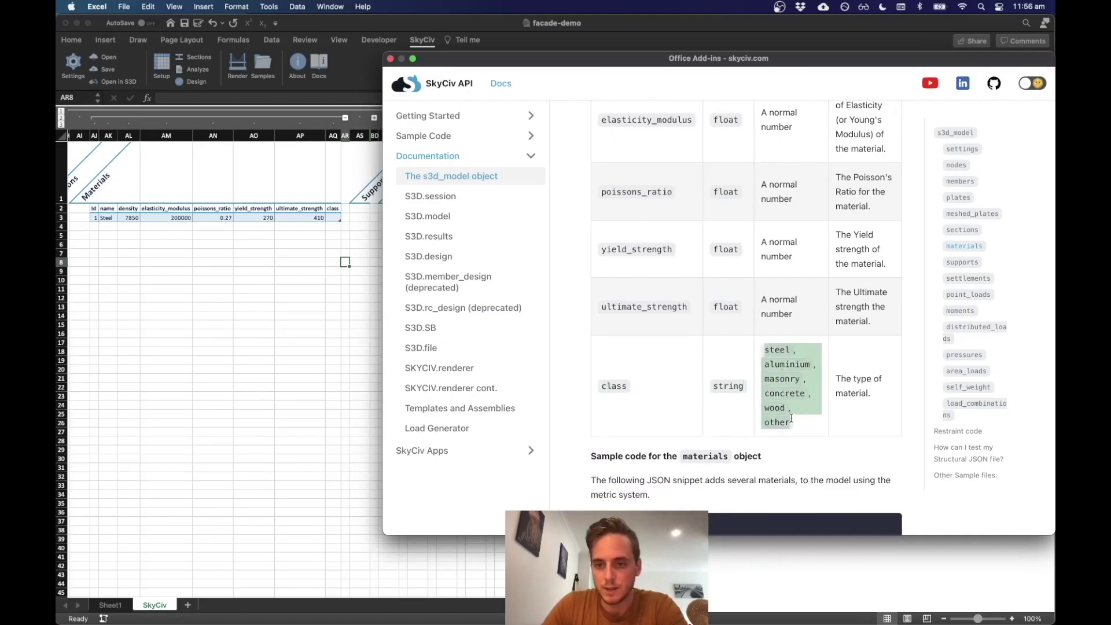
Step: Set the class of material 1 to steel in the Materials table
left_click(336, 229)
left_click(335, 217)
type("ste")
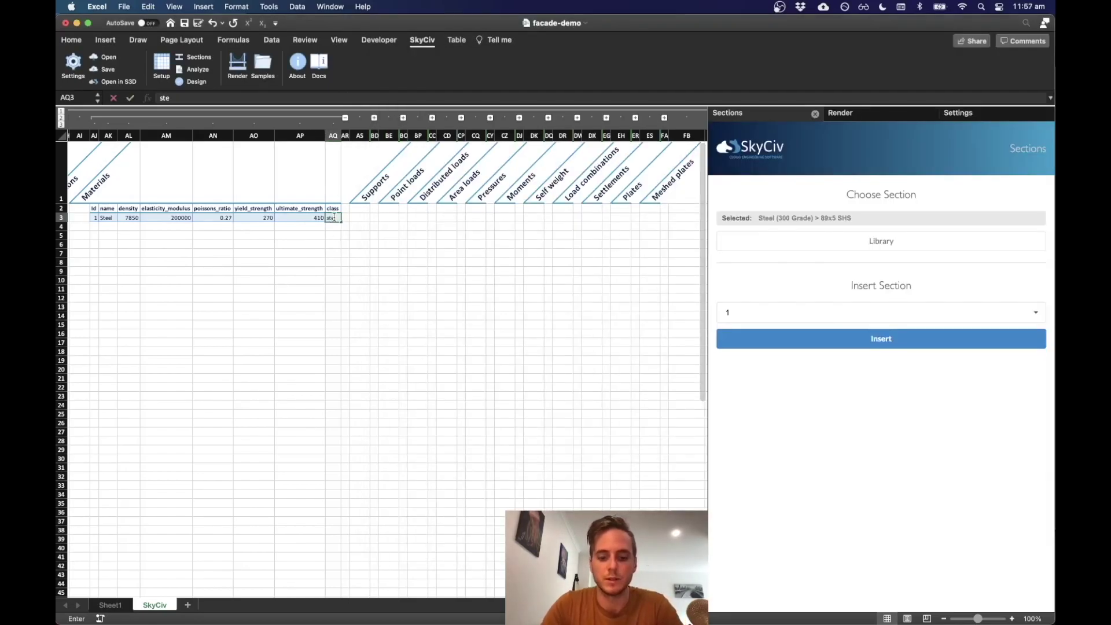
type("el")
key("Return")
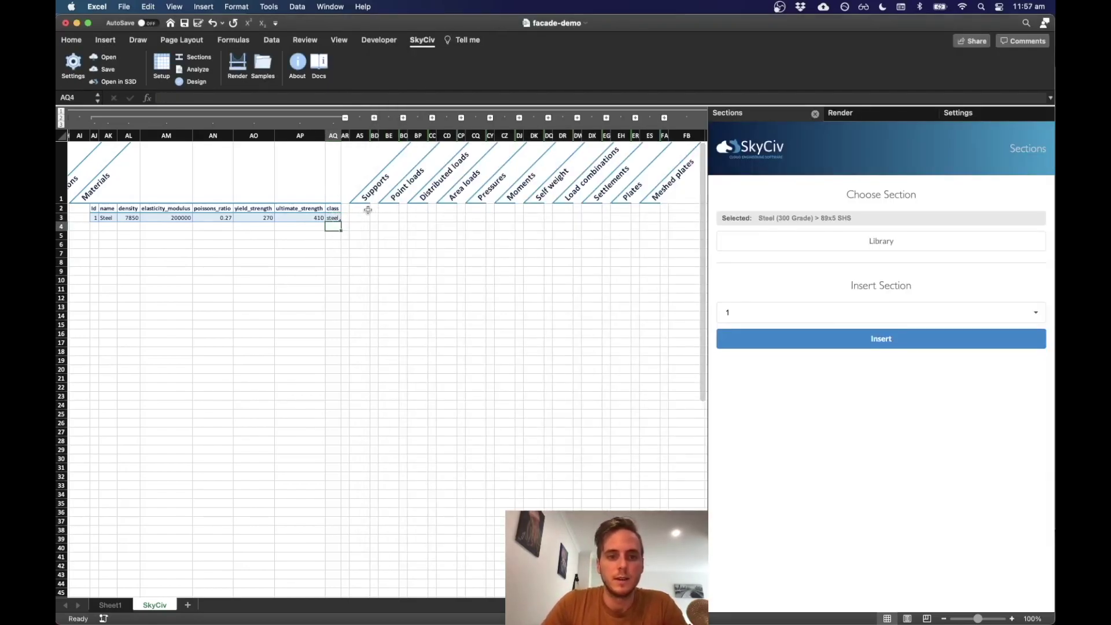
Step: Replace the expanded Materials columns with the Supports columns and display the rendered facade model
scroll(254, 155, "left", 10)
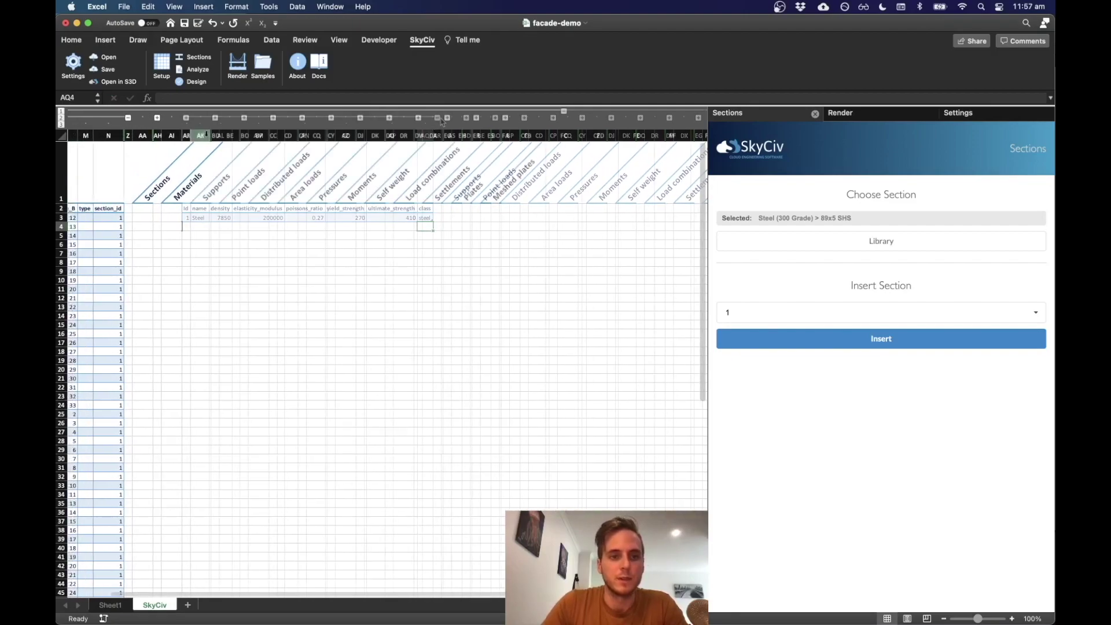
left_click(206, 209)
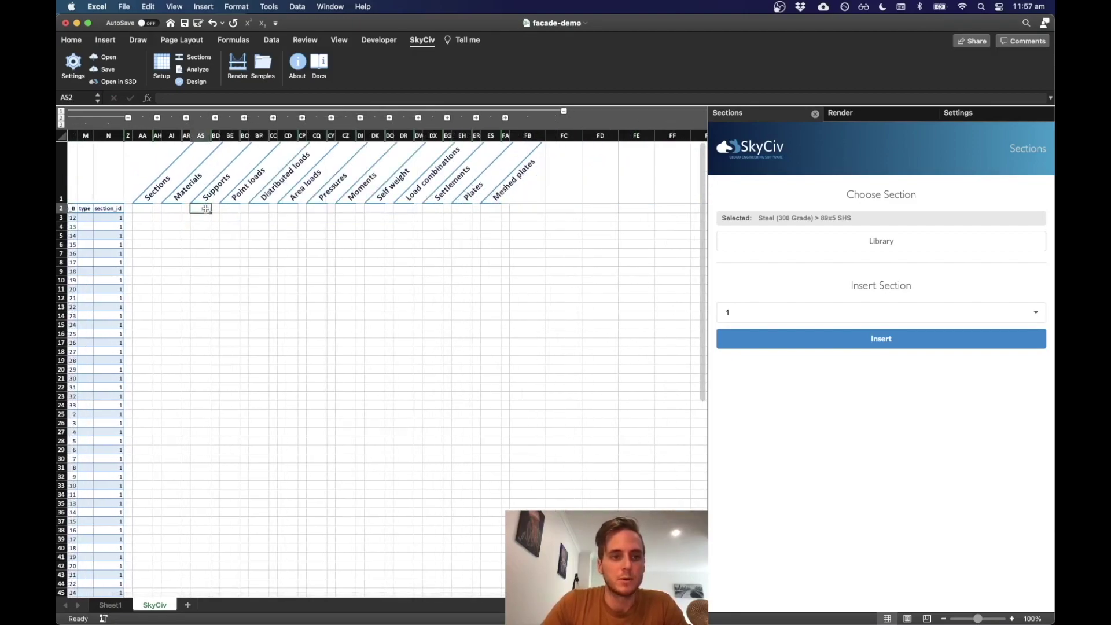
left_click(214, 118)
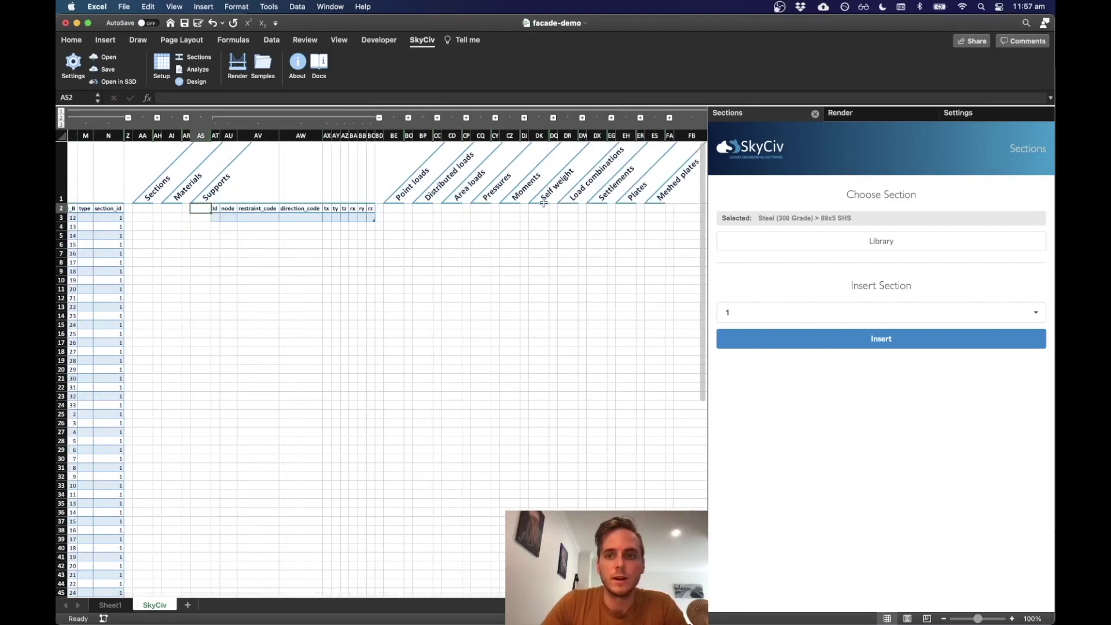
left_click(866, 113)
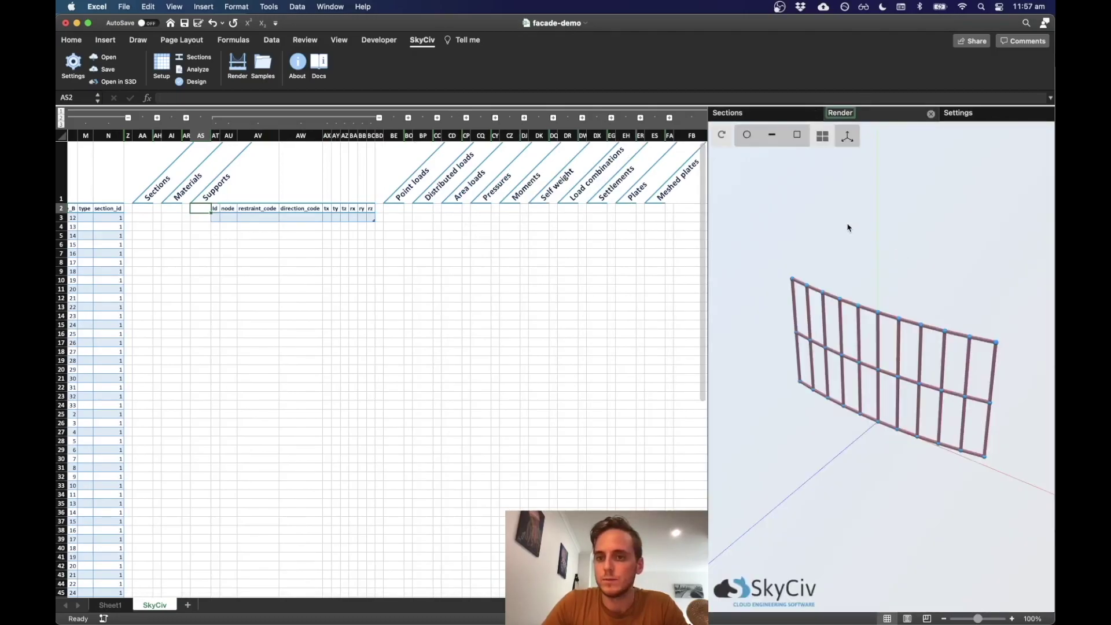
scroll(974, 399, "down", 2)
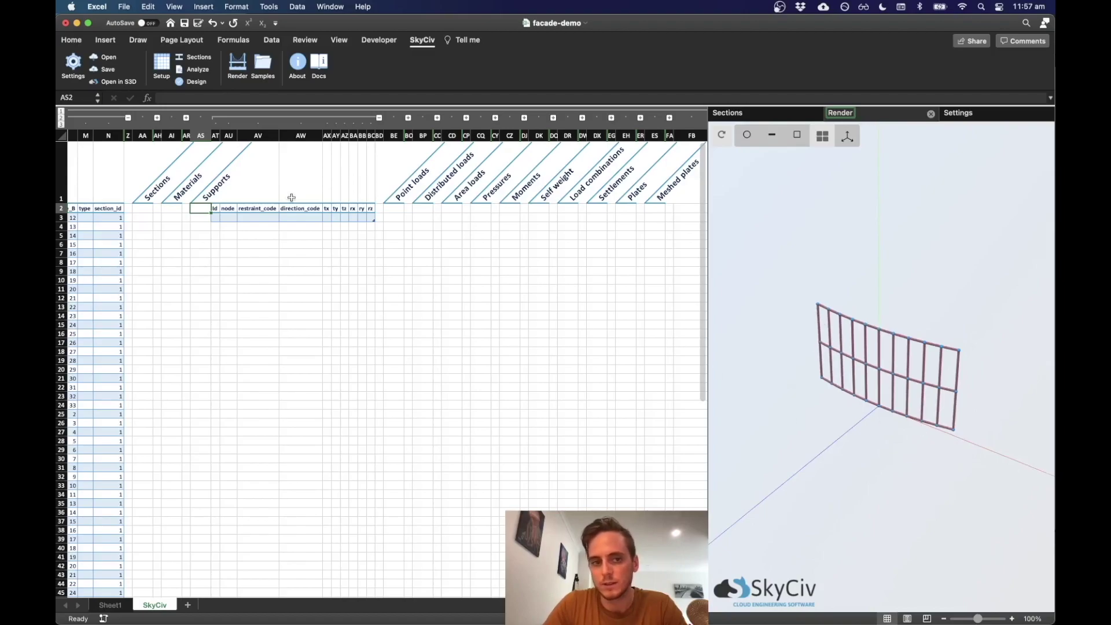
Step: Number six rows of the Supports table with ids 1 to 6 by filling the series down
left_click(216, 218)
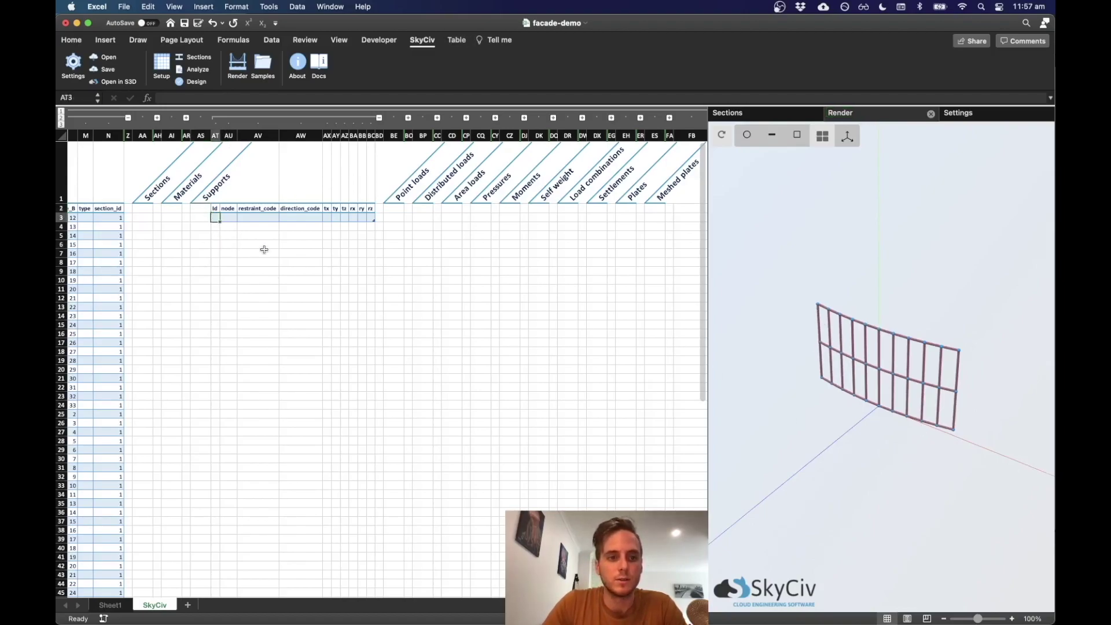
type("1")
key("Return")
type("2")
key("Return")
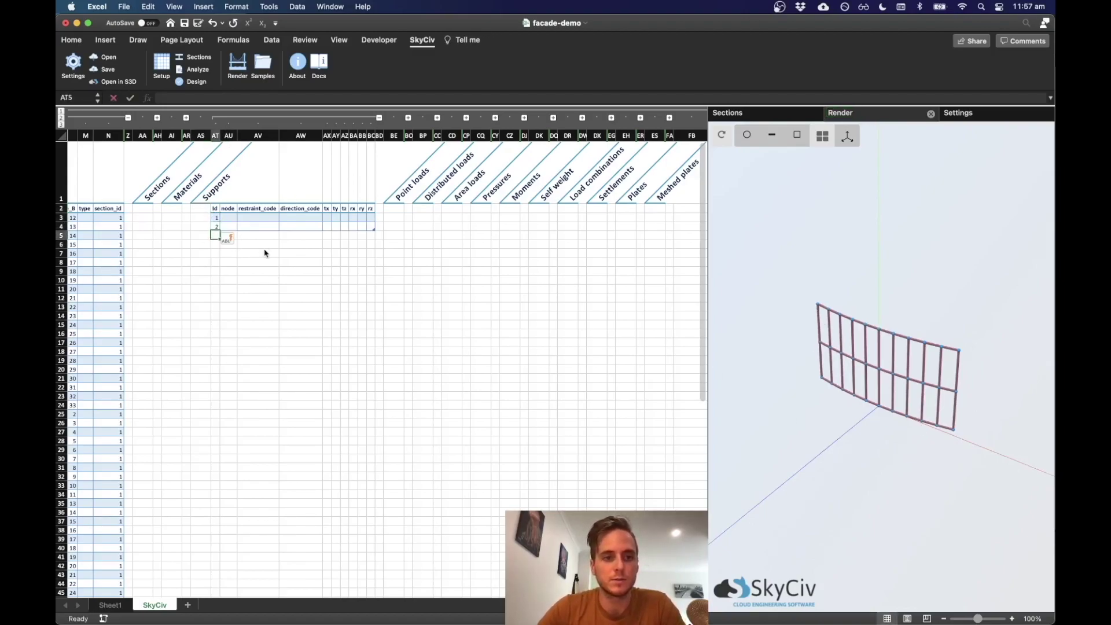
left_click_drag(216, 218, 225, 263)
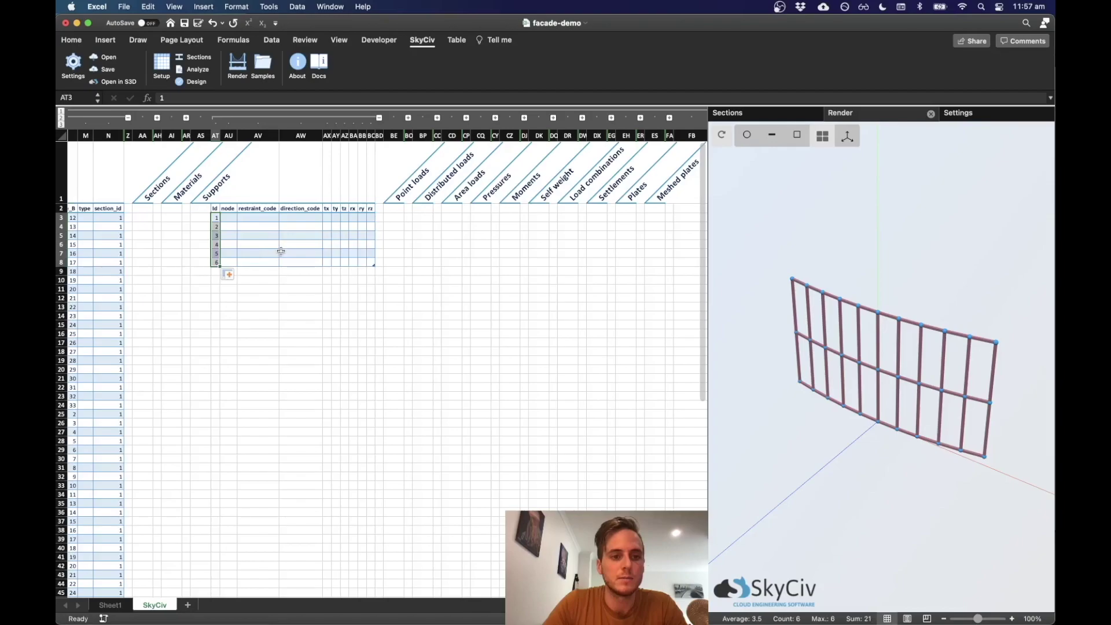
Step: Assign nodes 1, 11 and 12 to supports 1, 2 and 3
left_click(230, 218)
type("1")
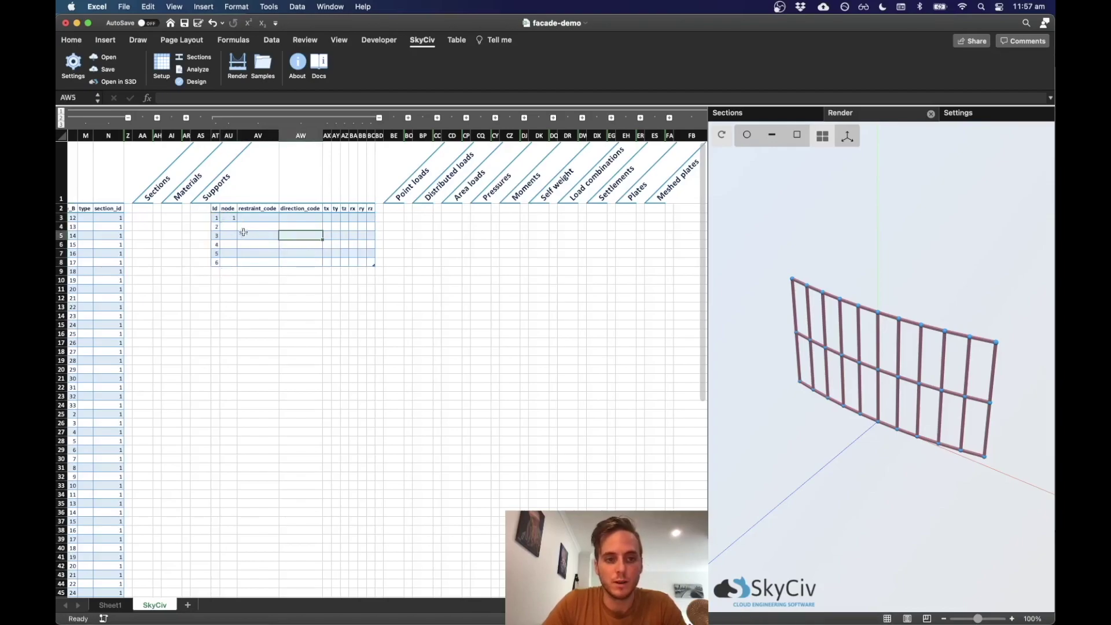
left_click(235, 226)
type("11")
key("Return")
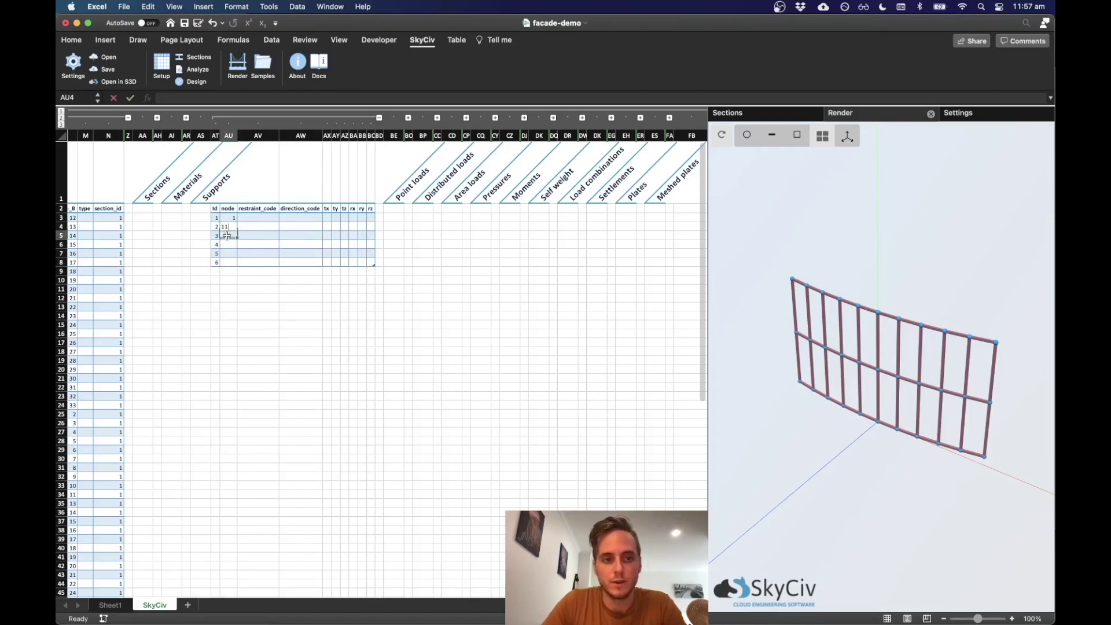
type("12")
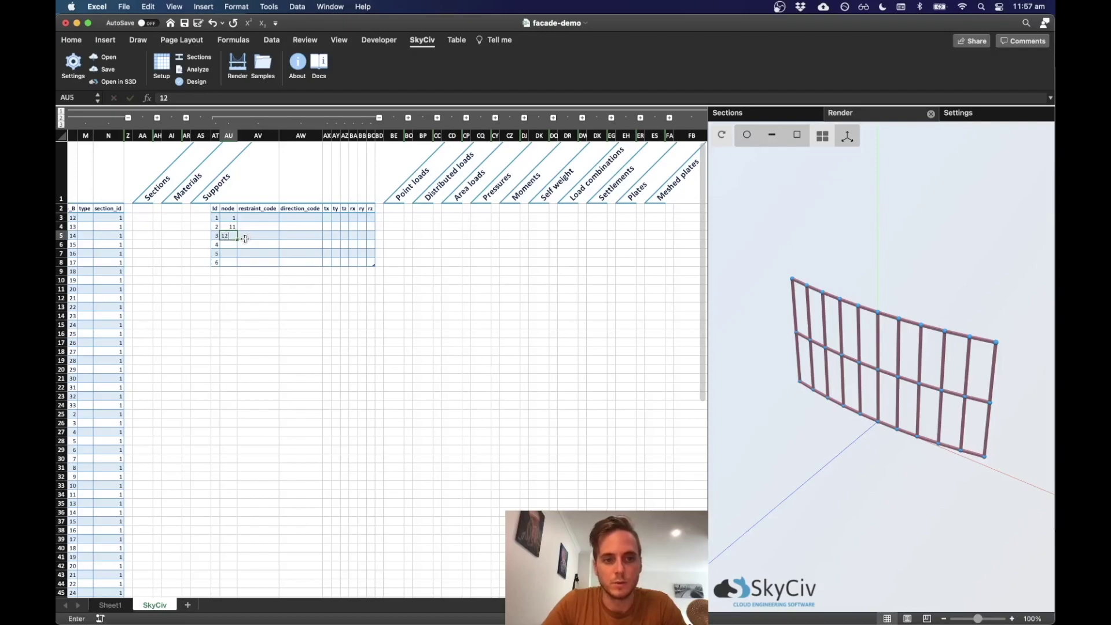
left_click(292, 262)
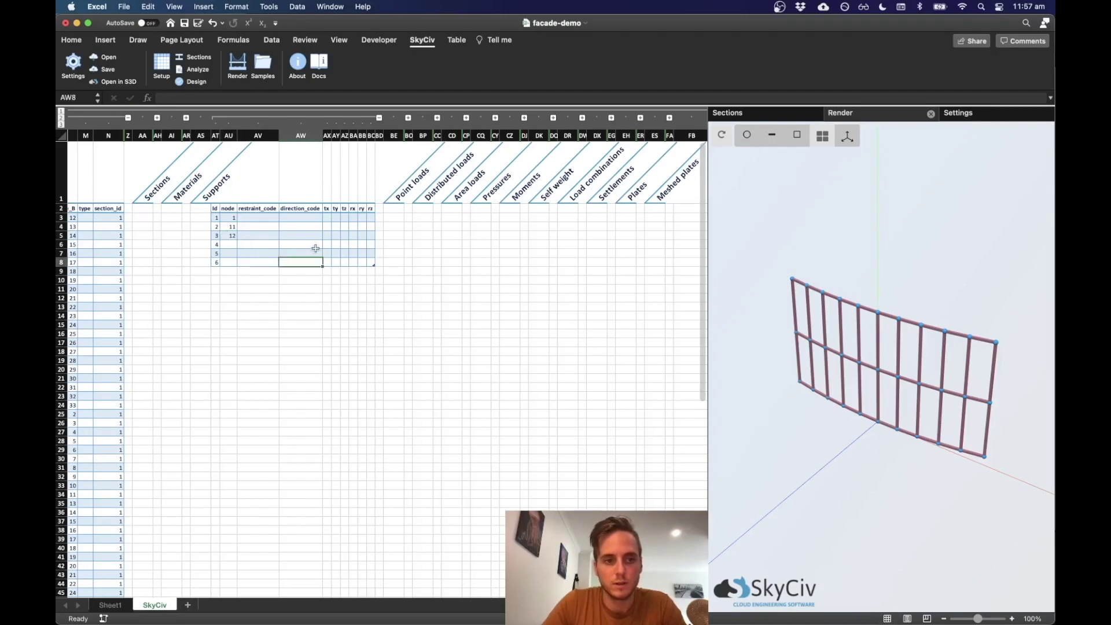
Step: Assign nodes 22, 23 and 33 to supports 4, 5 and 6
left_click(234, 247)
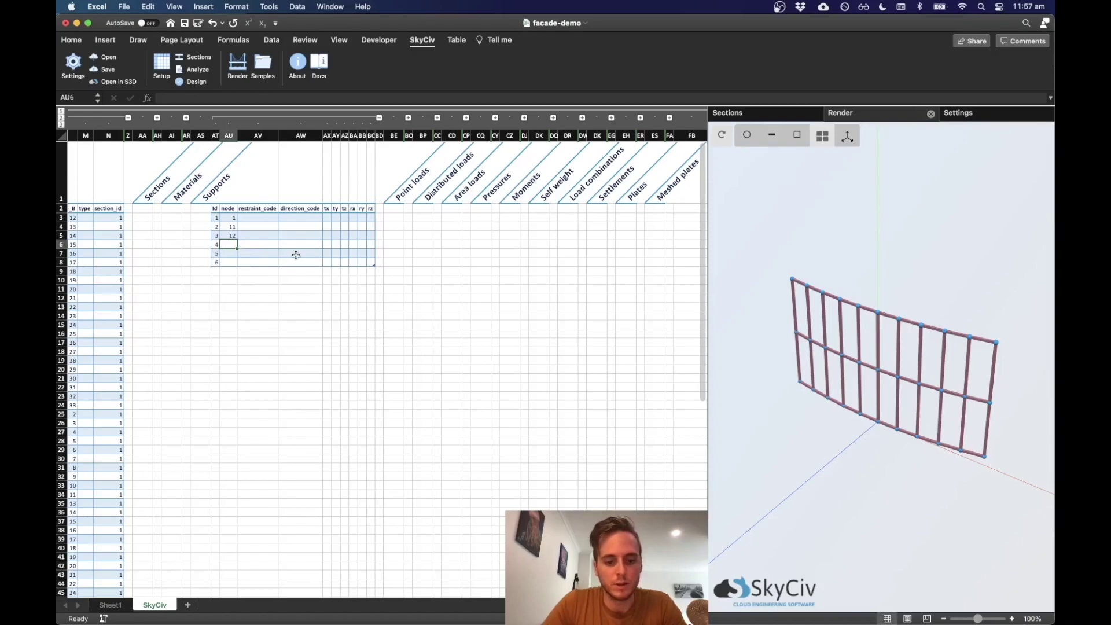
type("22")
key("Return")
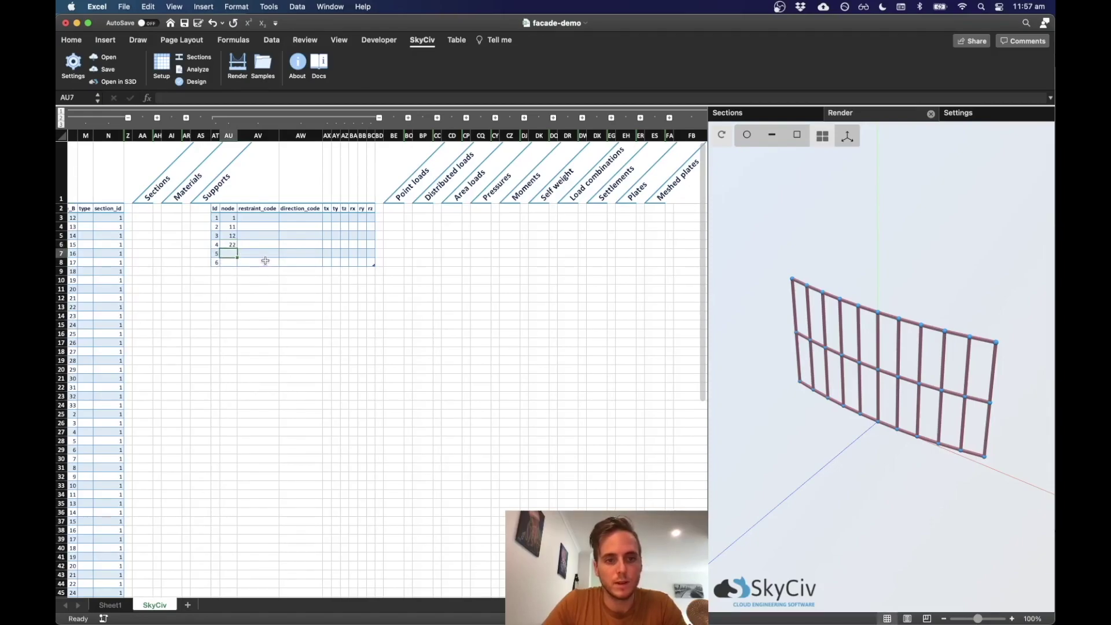
type("23")
key("Return")
type("33")
left_click(284, 296)
Step: Look up restraint_code for the supports in the API docs and examine the six-character format and its example
left_click(259, 219)
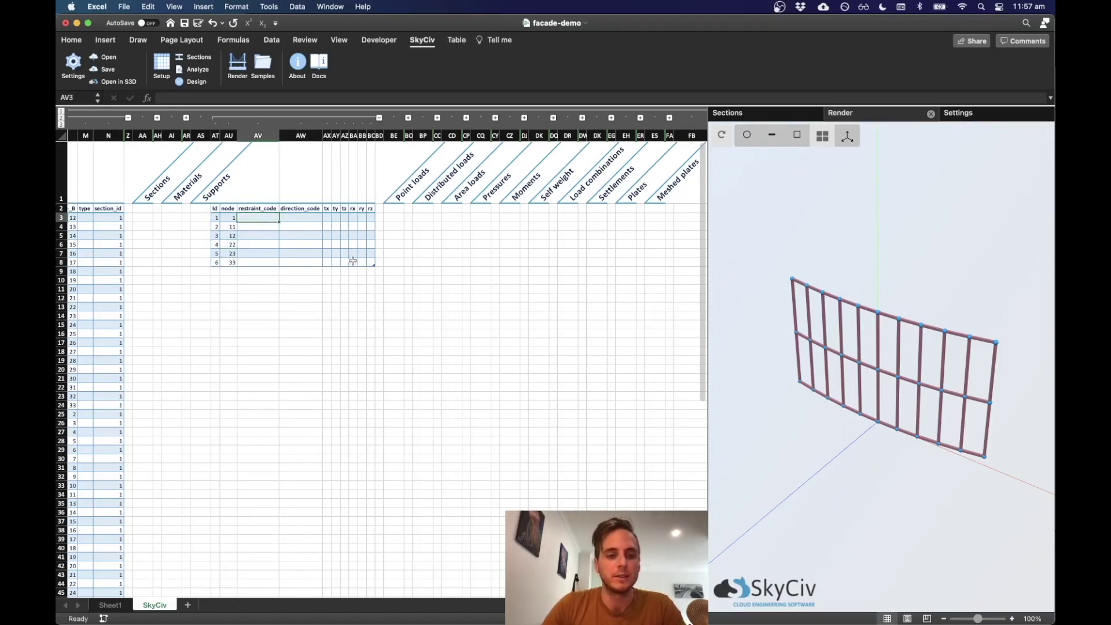
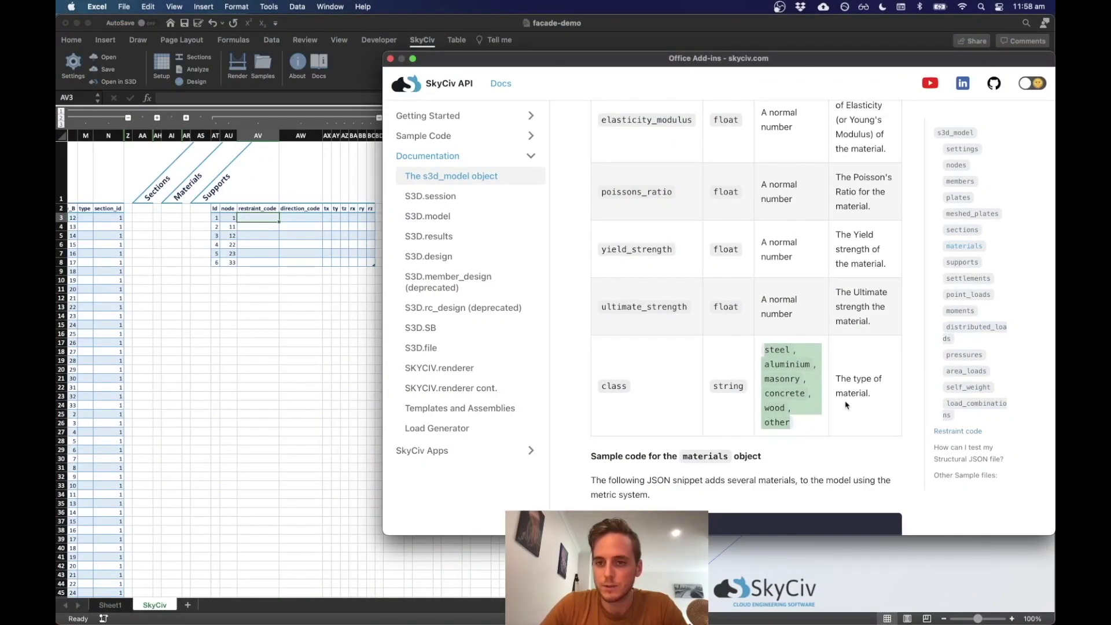
left_click(963, 263)
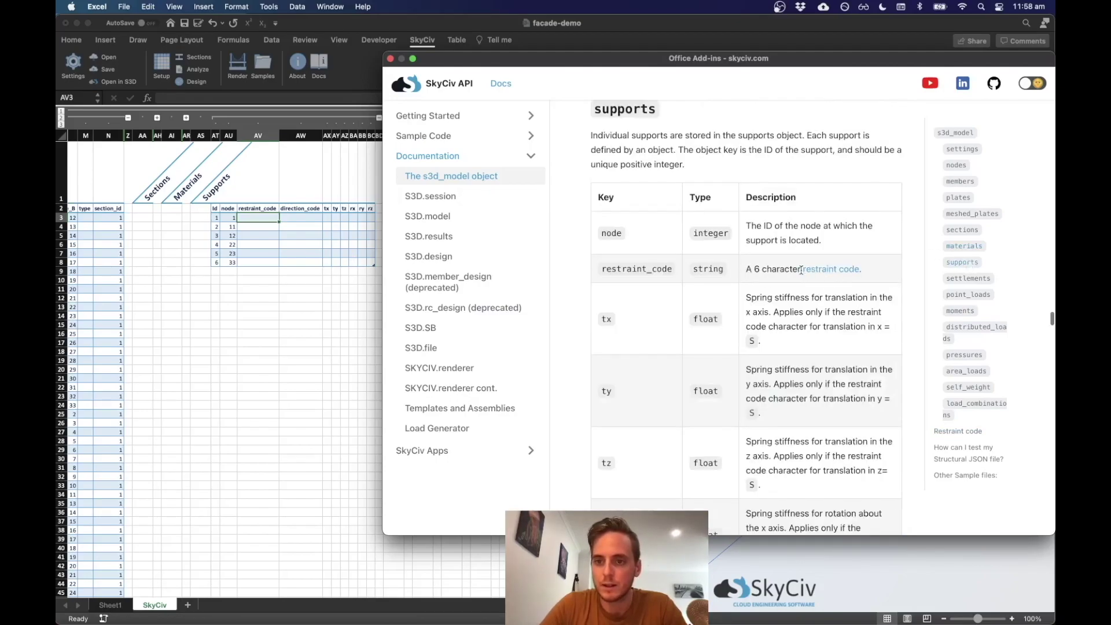
left_click(821, 272)
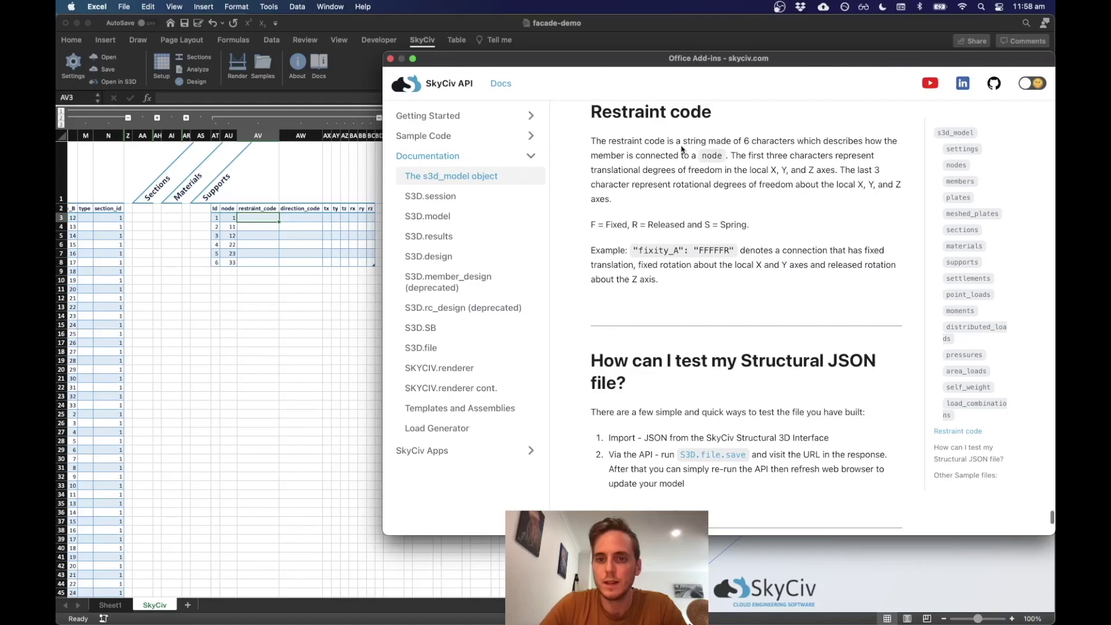
left_click_drag(591, 141, 720, 252)
left_click(708, 261)
left_click(733, 252)
left_click(703, 252)
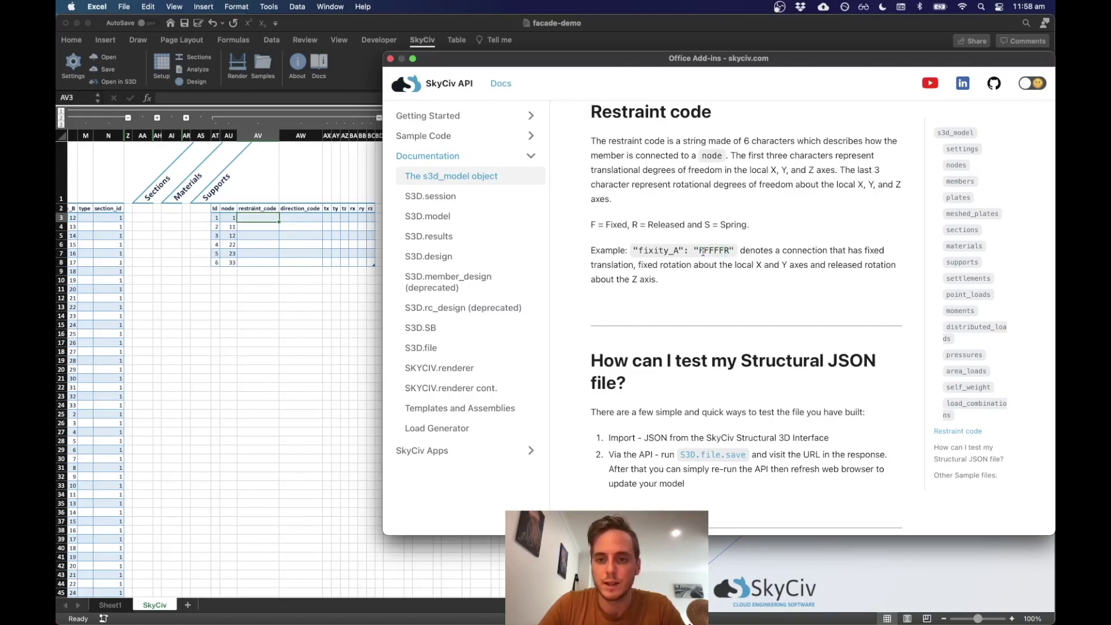
left_click_drag(713, 252, 704, 251)
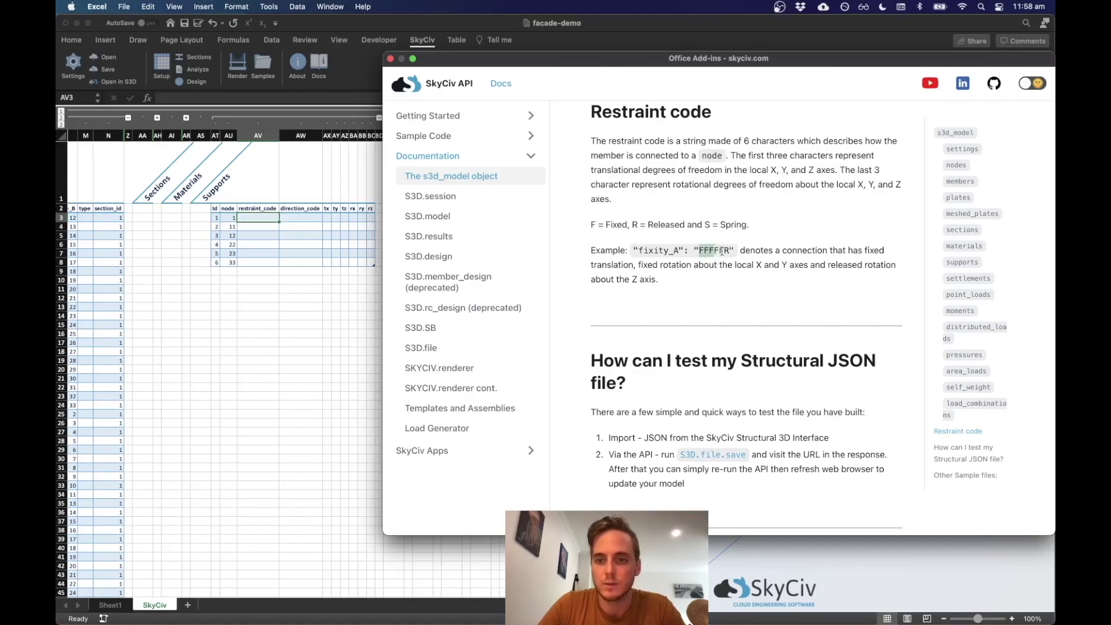
Step: Set the restraint_code of all six supports to FFFrrr, filling the first entry down the Supports table
left_click_drag(723, 251, 717, 250)
left_click(728, 251)
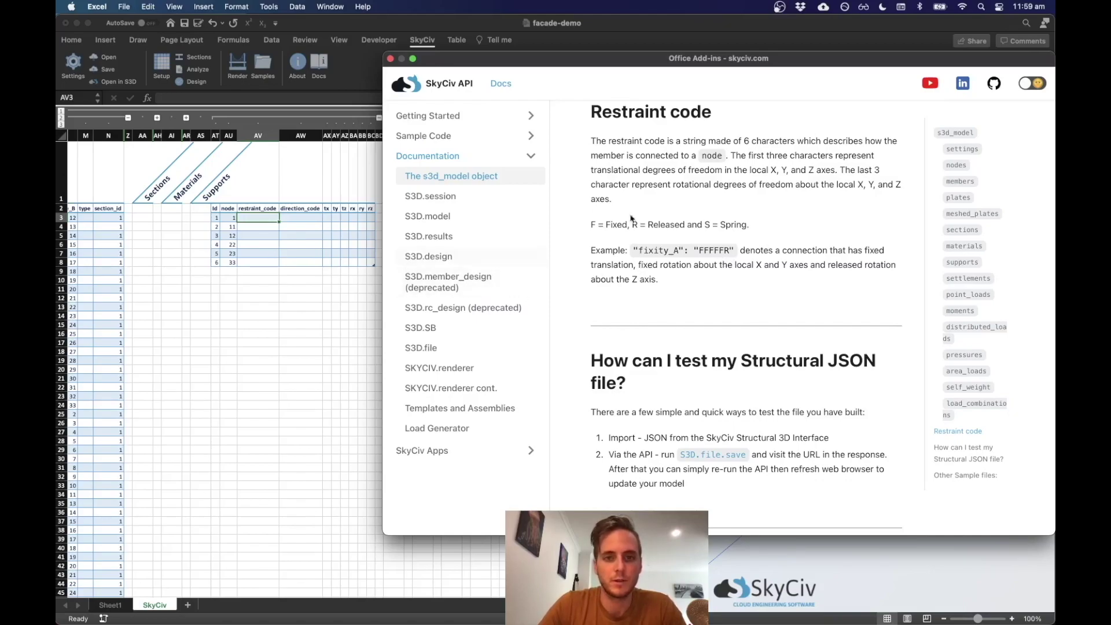
left_click(310, 288)
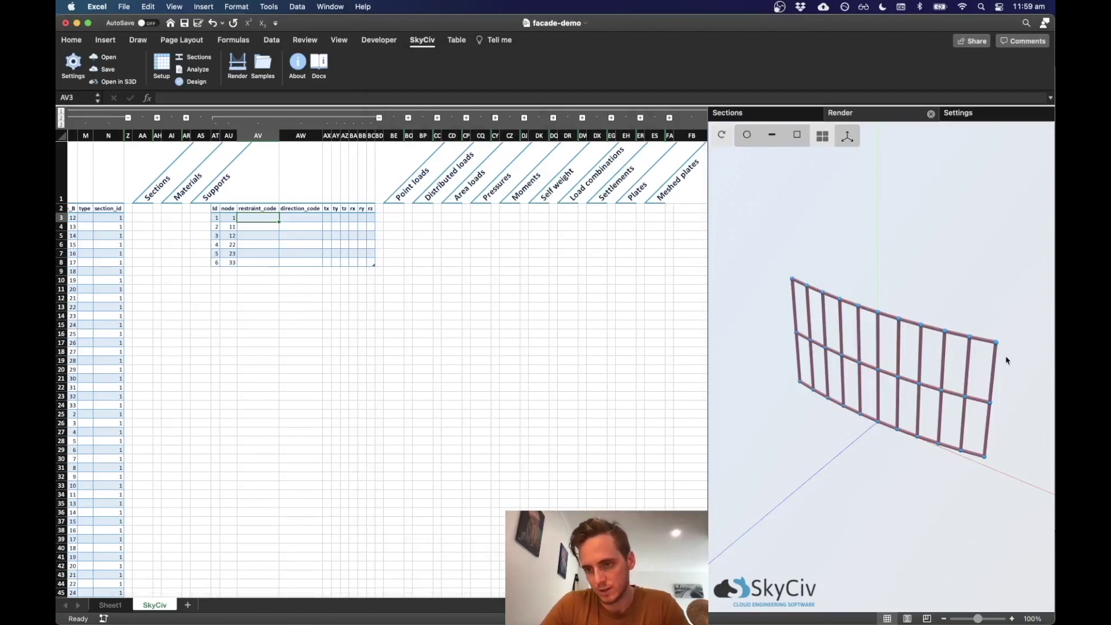
left_click(264, 243)
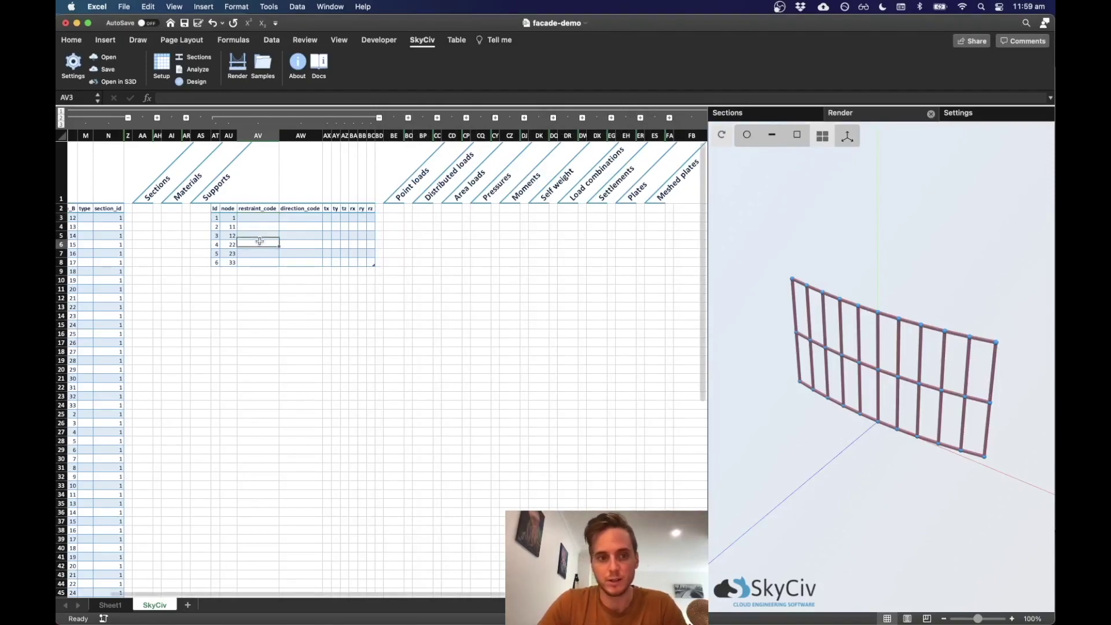
left_click(258, 218)
key("Up")
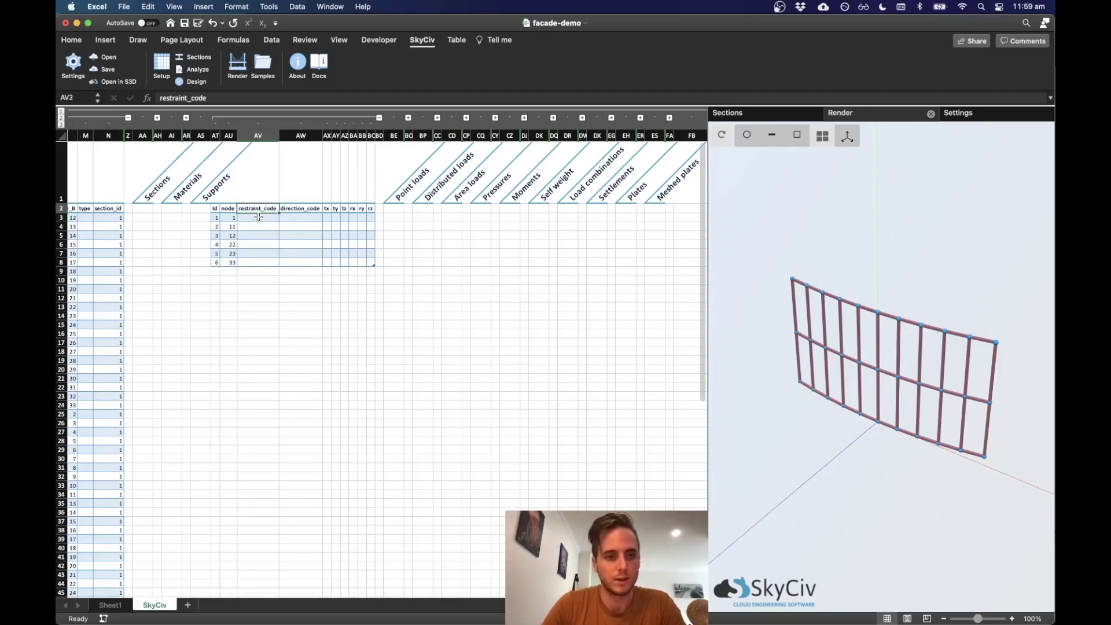
left_click(259, 217)
type("FFFrr")
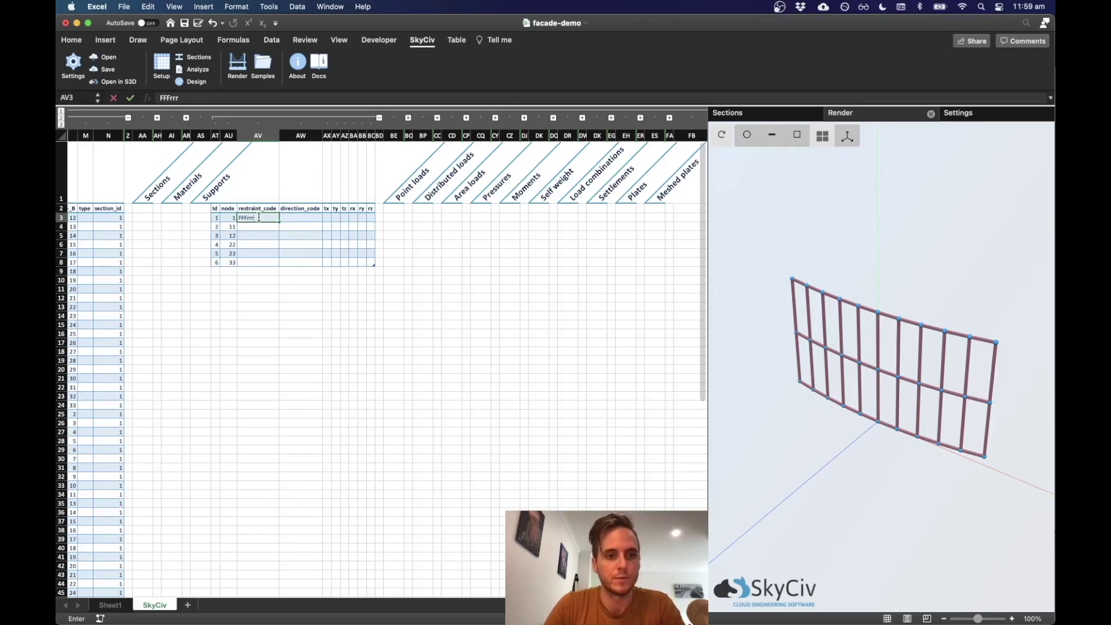
key("Return")
key("ctrl+d")
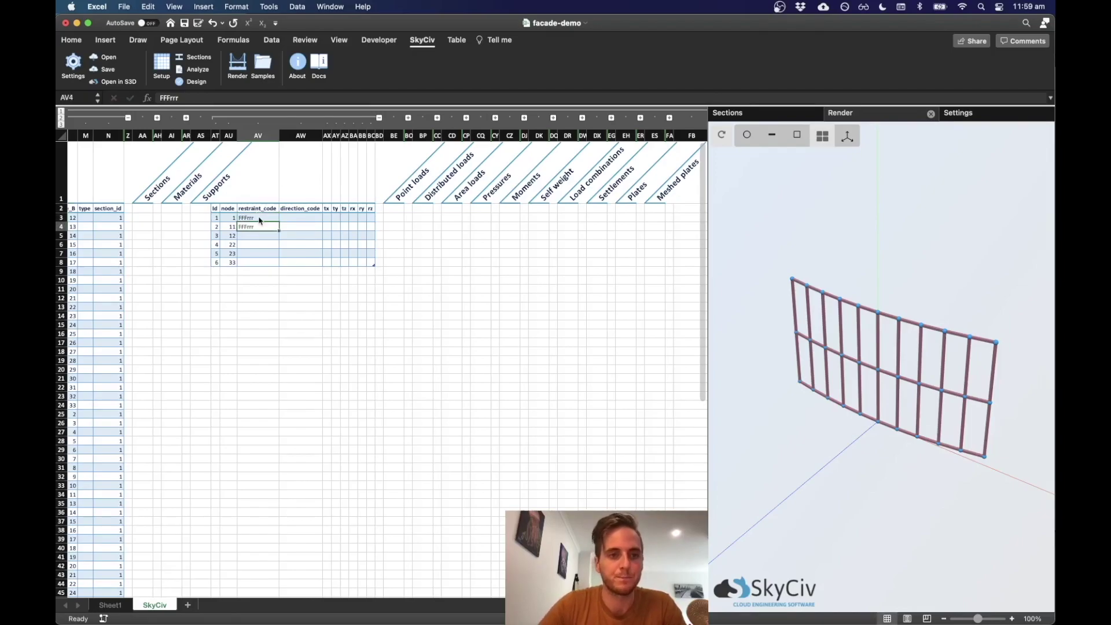
left_click_drag(277, 230, 279, 264)
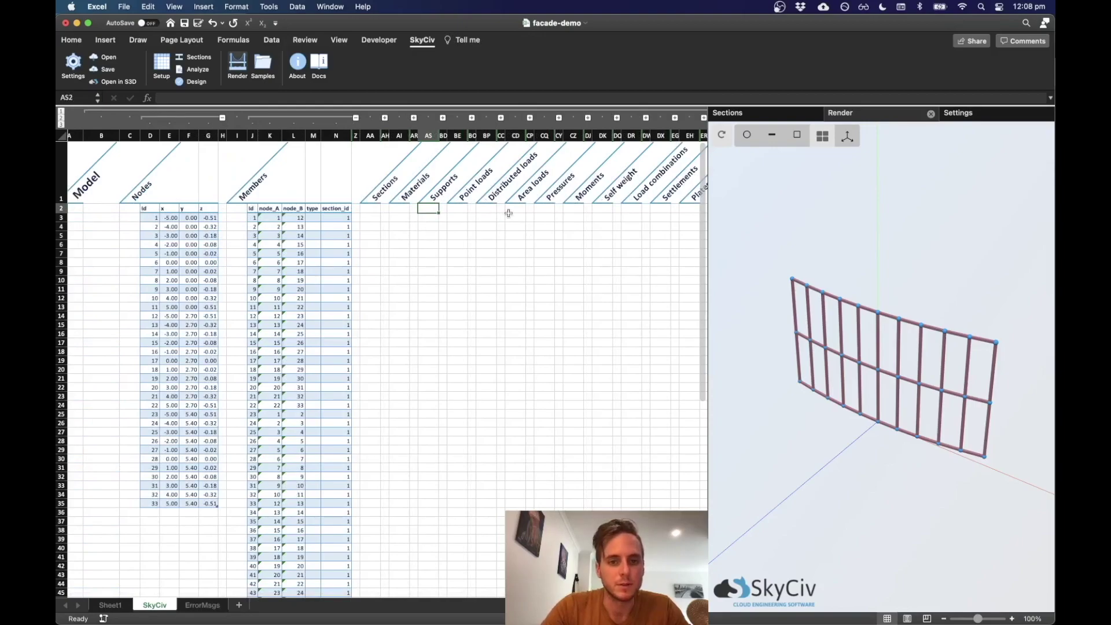
Step: Expand the Distributed loads table and number its first two rows 1 and 2
left_click(487, 209)
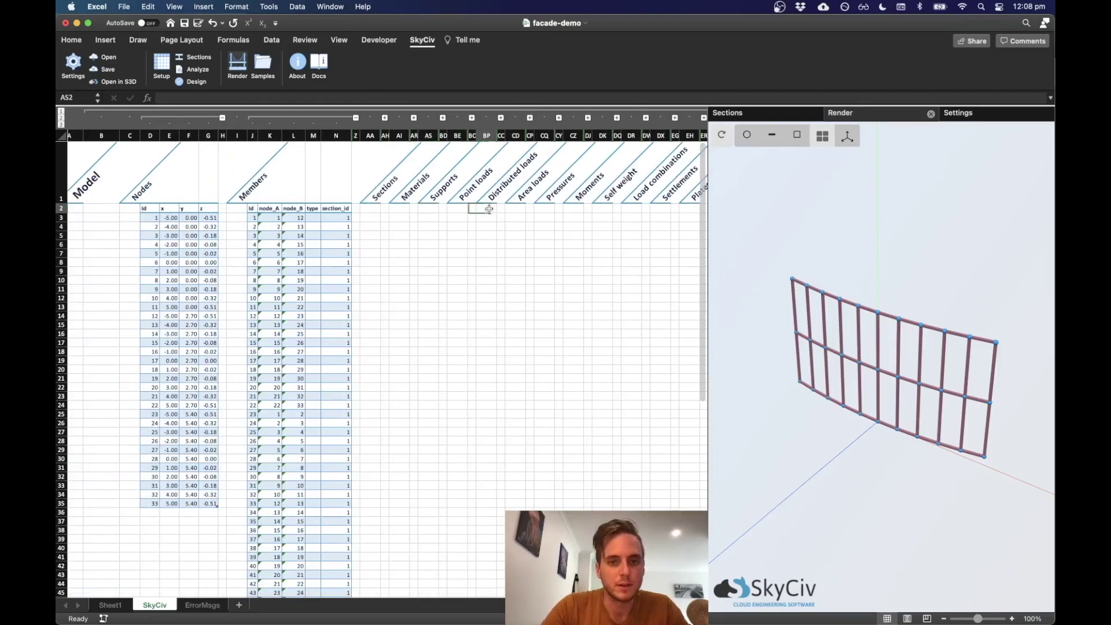
left_click(501, 118)
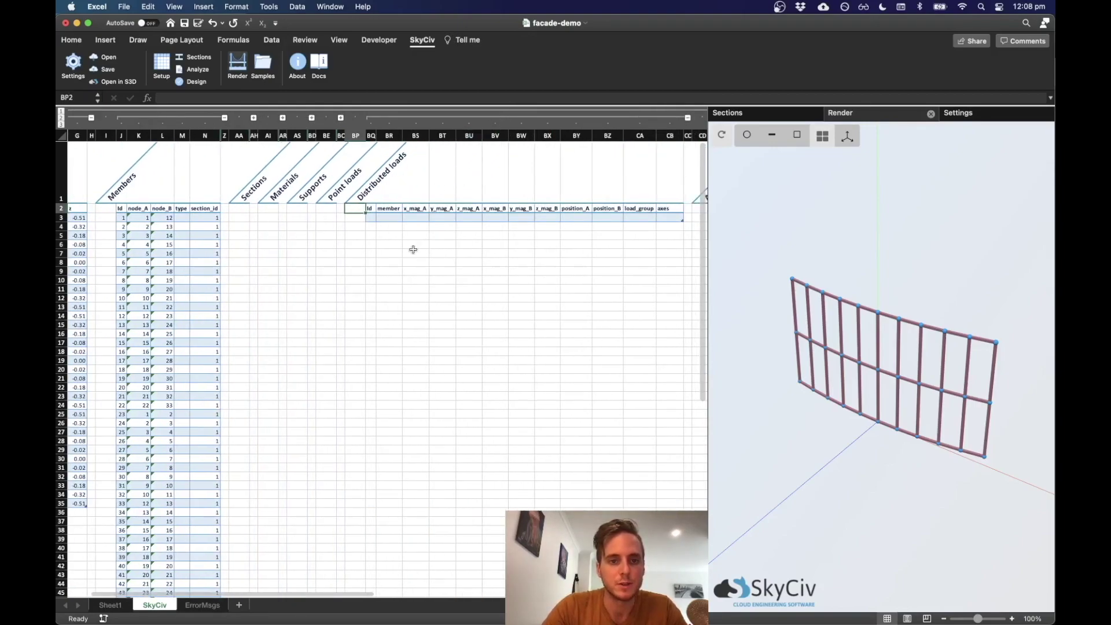
left_click(375, 218)
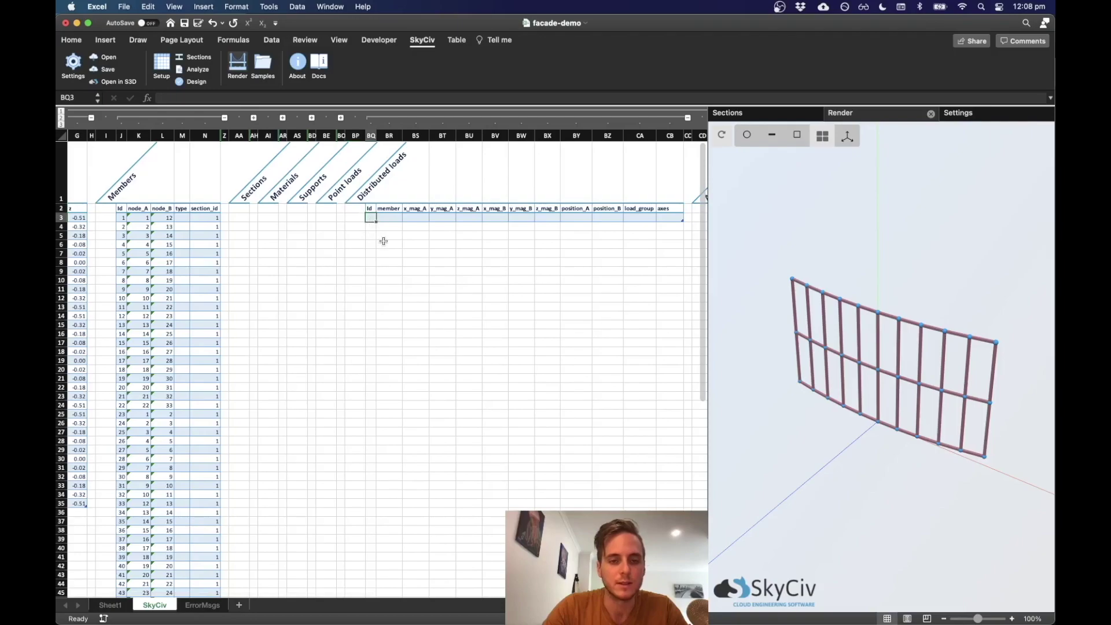
type("1")
key("Return")
type("2")
key("Return")
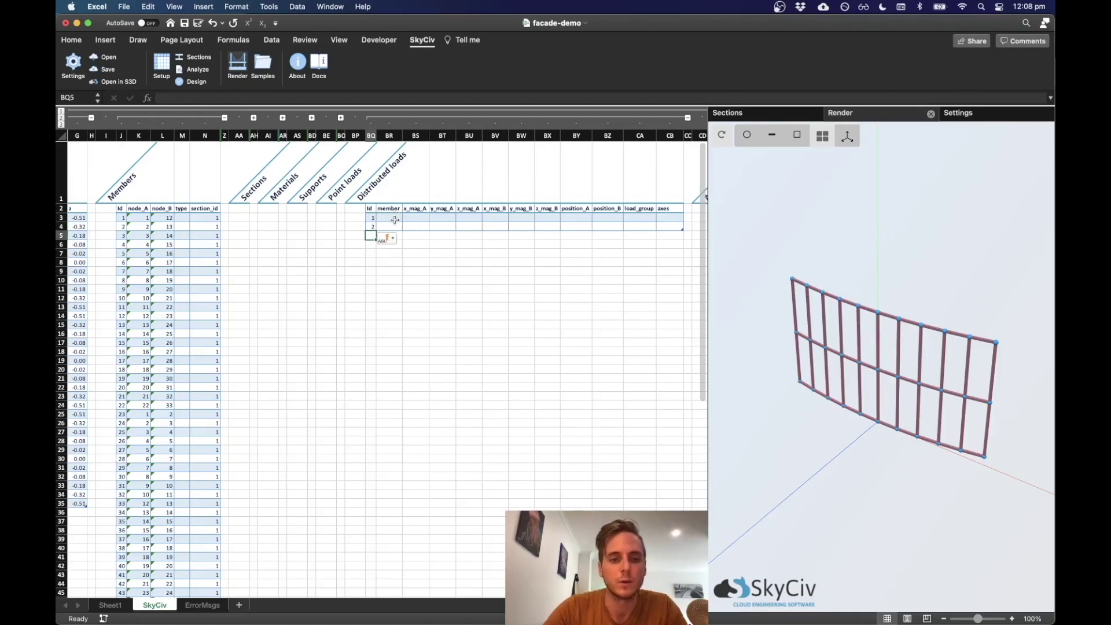
Step: Copy member ids 23 to 52 from the Members table into the id and member columns of Distributed loads
scroll(441, 247, "left", 2)
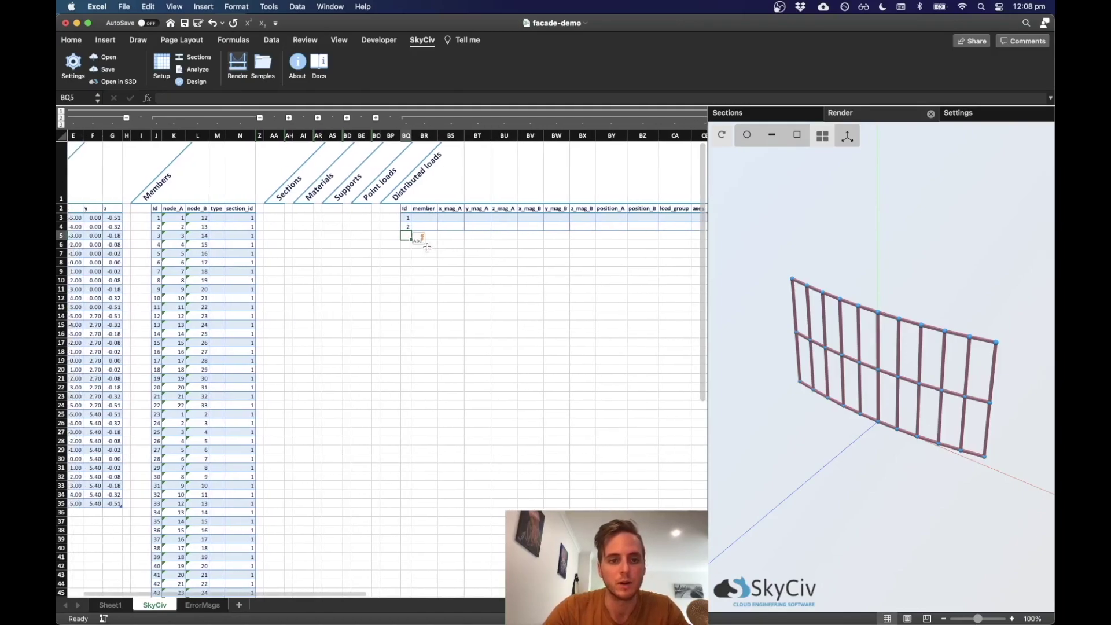
scroll(277, 340, "left", 3)
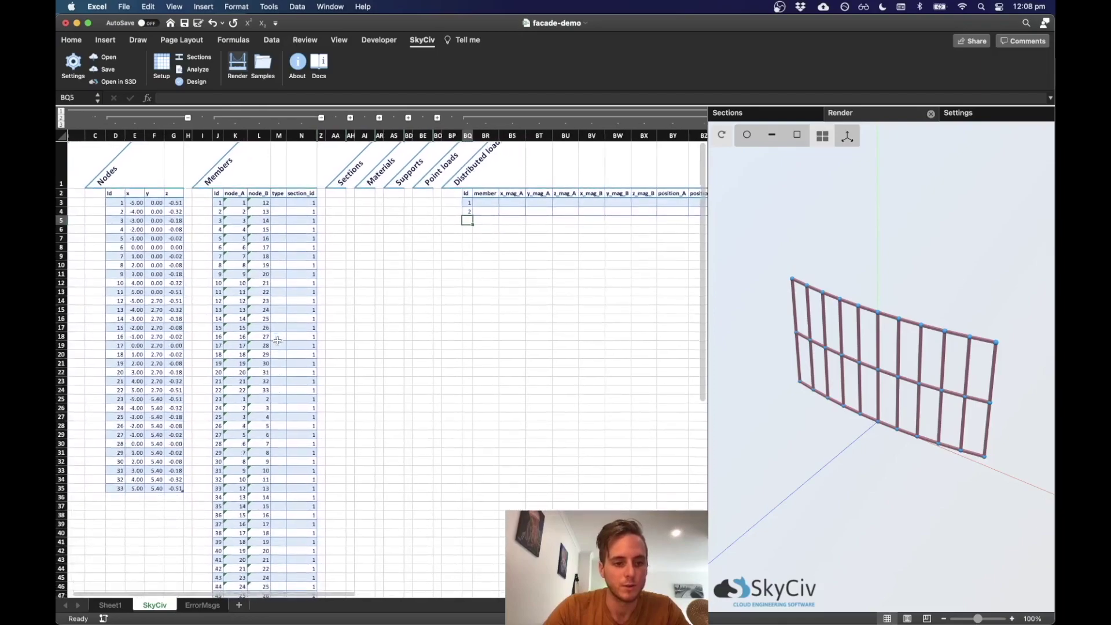
scroll(277, 341, "down", 5)
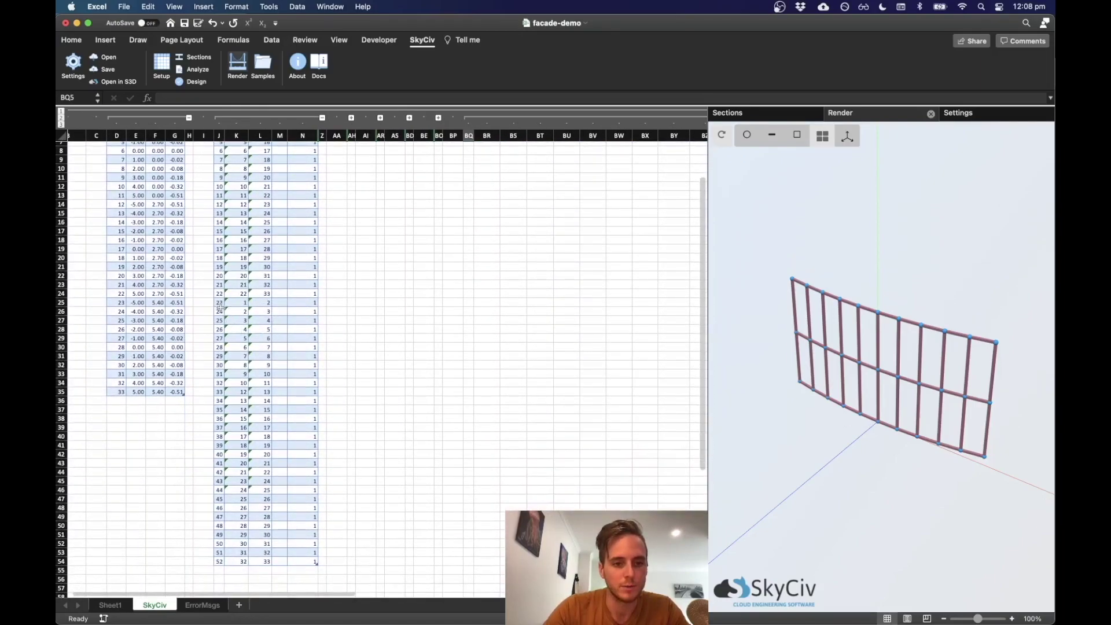
left_click(235, 303)
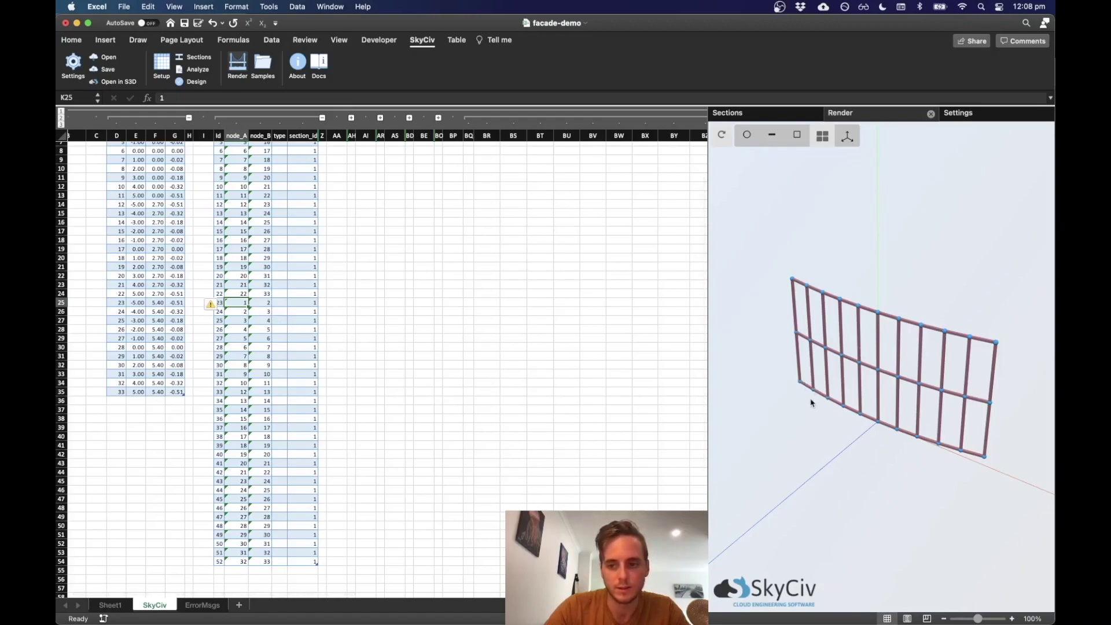
left_click(235, 310)
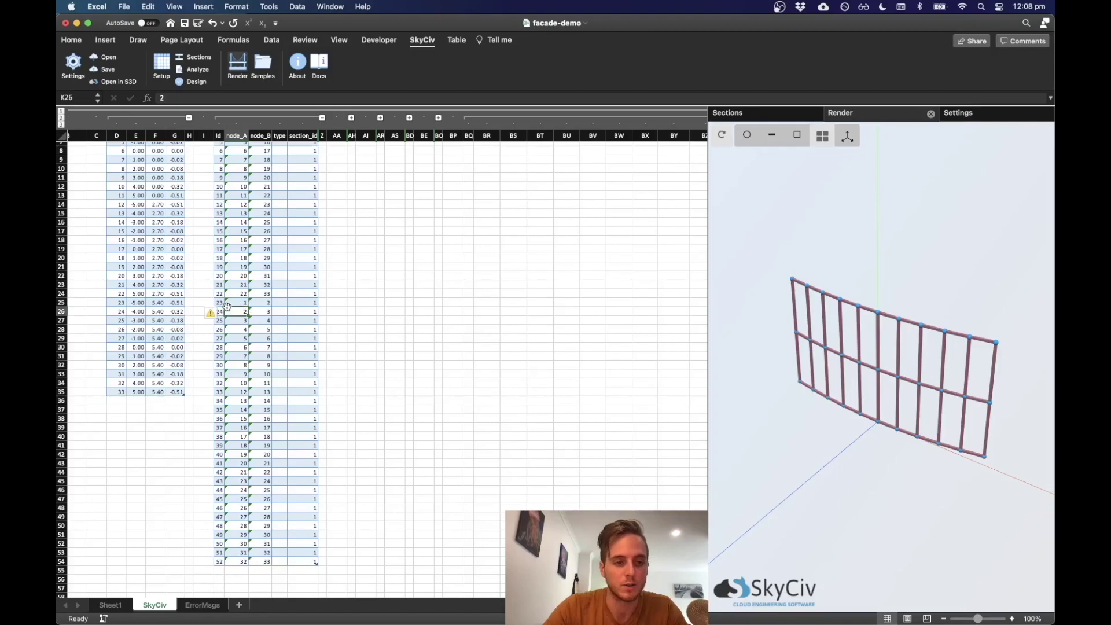
left_click_drag(220, 302, 221, 559)
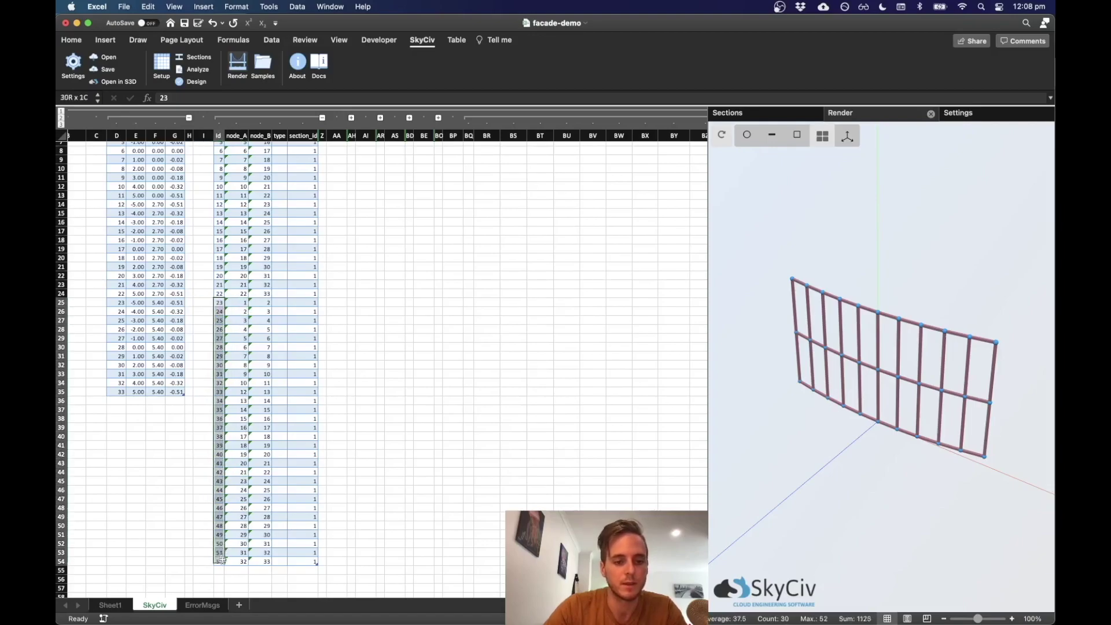
key("super+c")
scroll(457, 334, "up", 3)
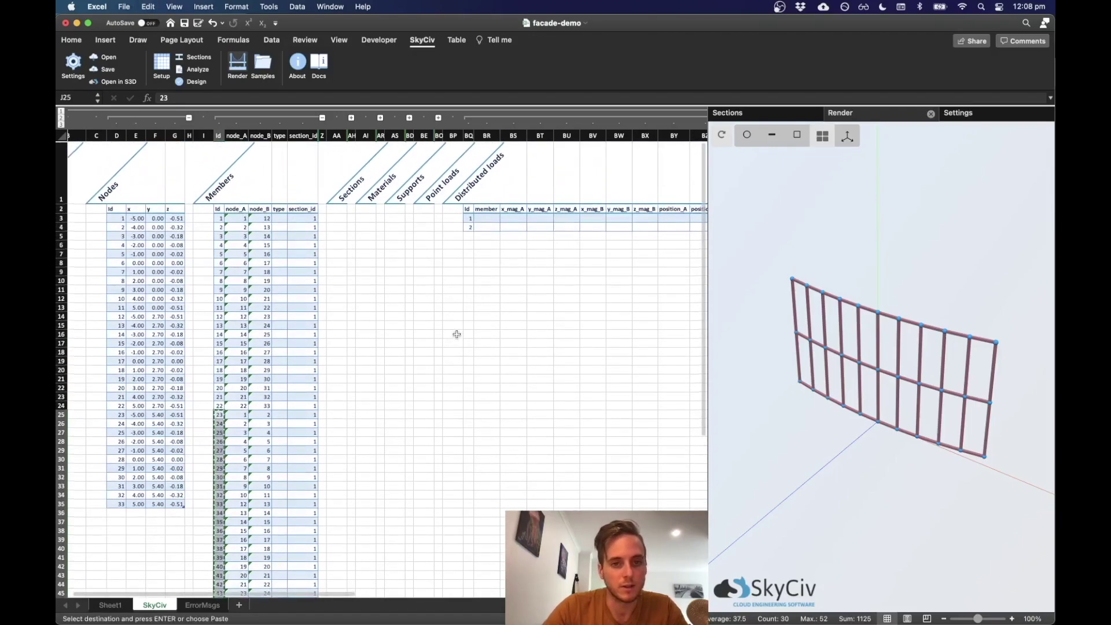
left_click(470, 218)
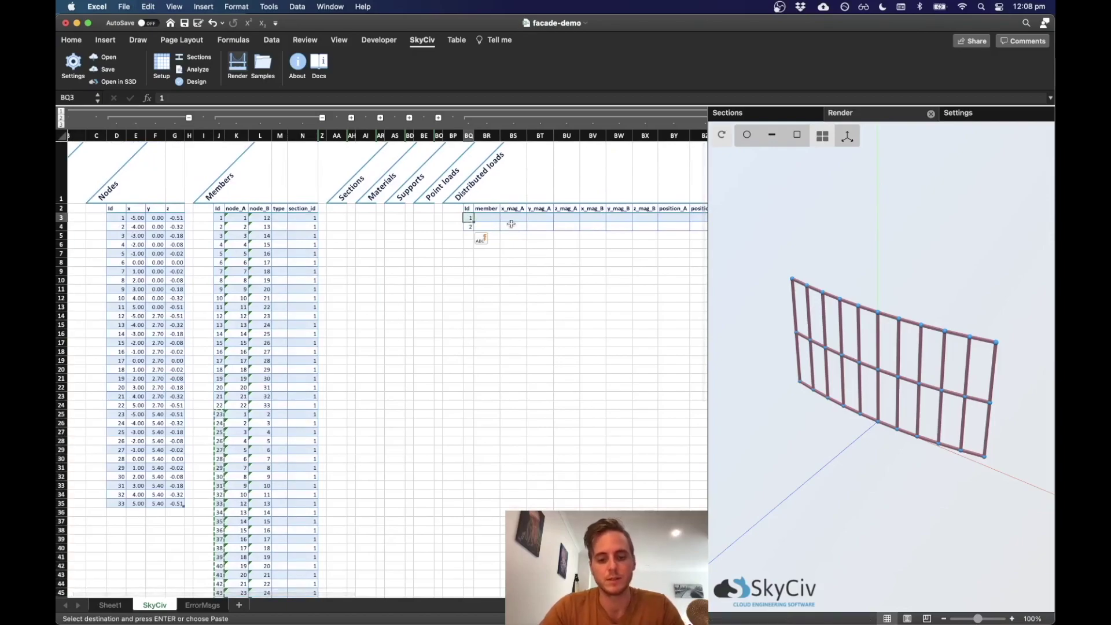
key("super+v")
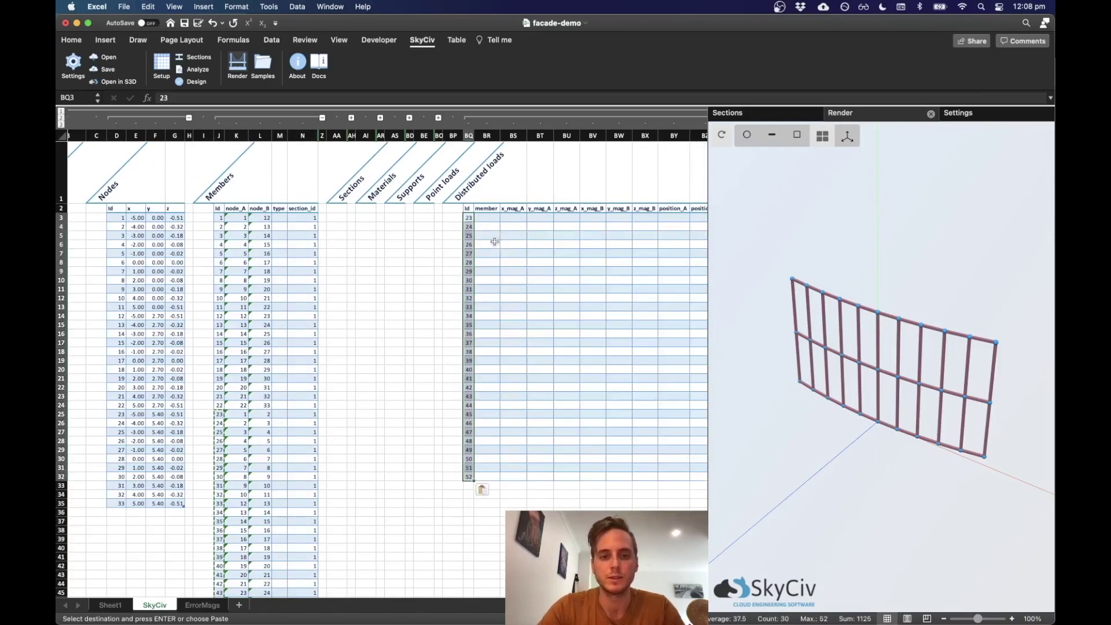
left_click(499, 218)
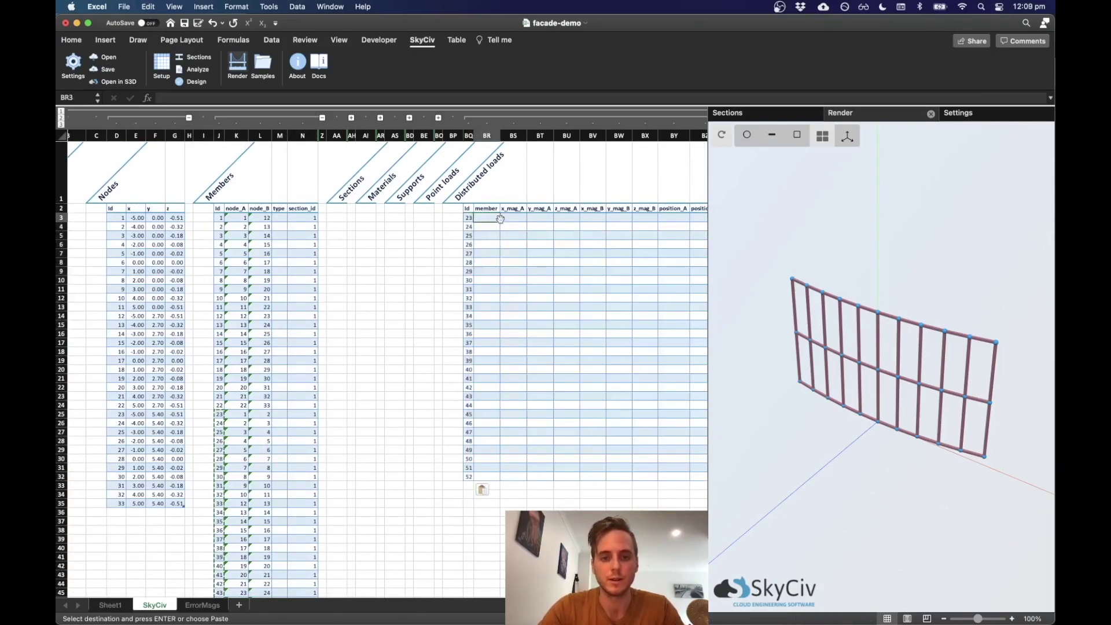
key("super+v")
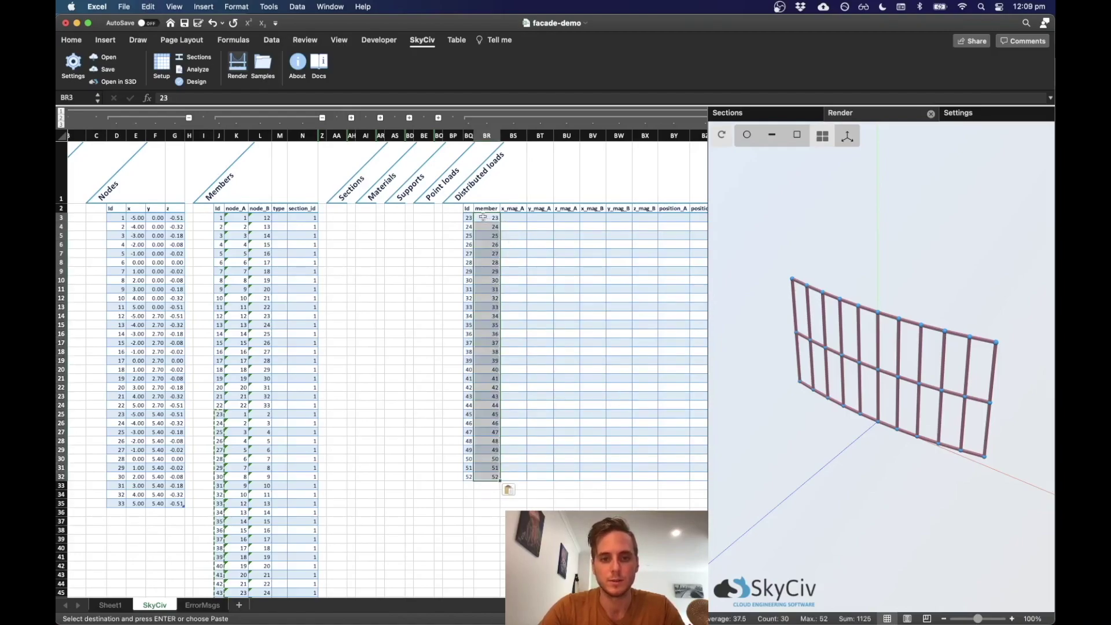
Step: Renumber the Distributed loads ids from 1 to 30 by entering 1 and 2 and extending the series
left_click(469, 218)
type("1")
key("Return")
type("2")
key("Return")
mouse_move(469, 219)
left_mouse_down()
mouse_move(473, 234)
mouse_move(470, 219)
left_mouse_up()
left_click(481, 236)
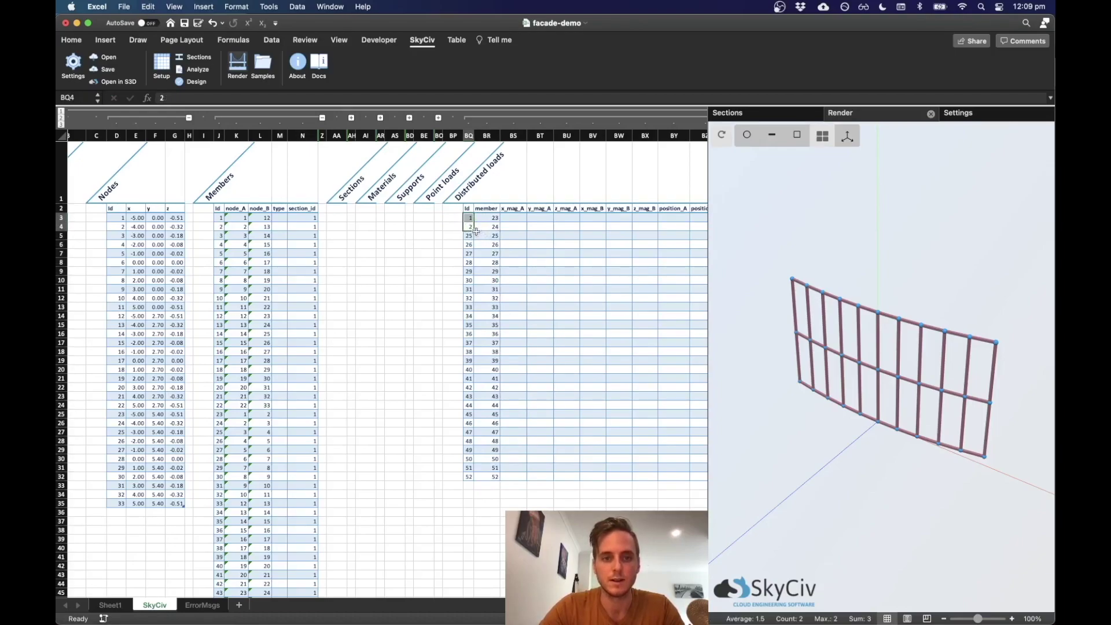
double_click(474, 230)
Step: Examine the rendered facade's orientation relative to the global axes and the magnitude columns of the Distributed loads table
scroll(519, 232, "right", 3)
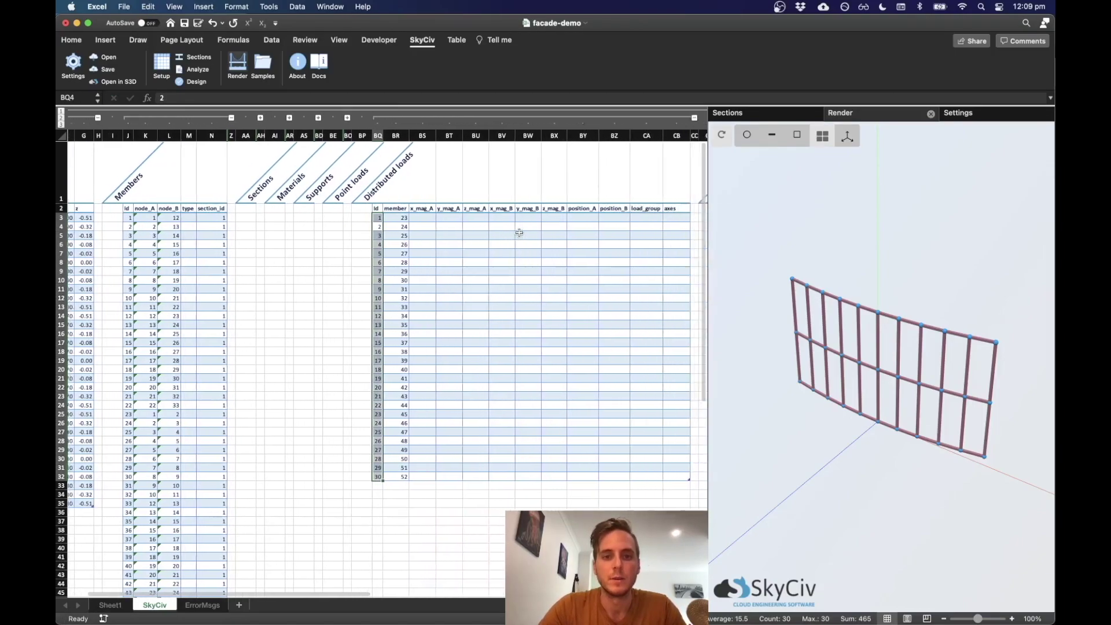
scroll(519, 232, "right", 2)
left_click_drag(885, 439, 842, 438)
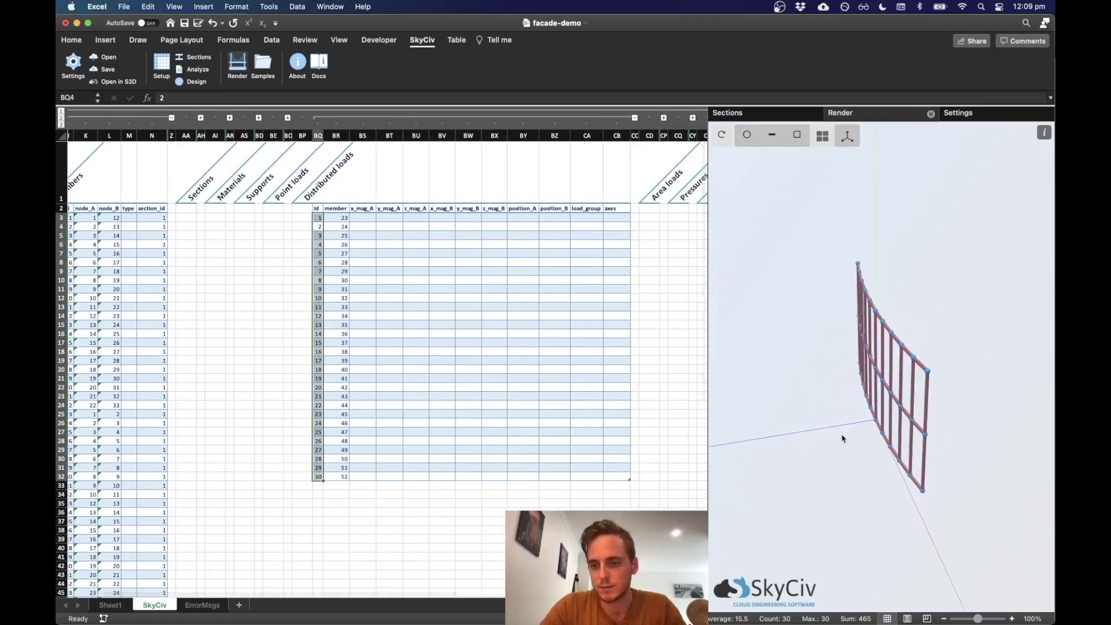
left_click_drag(771, 440, 1011, 468)
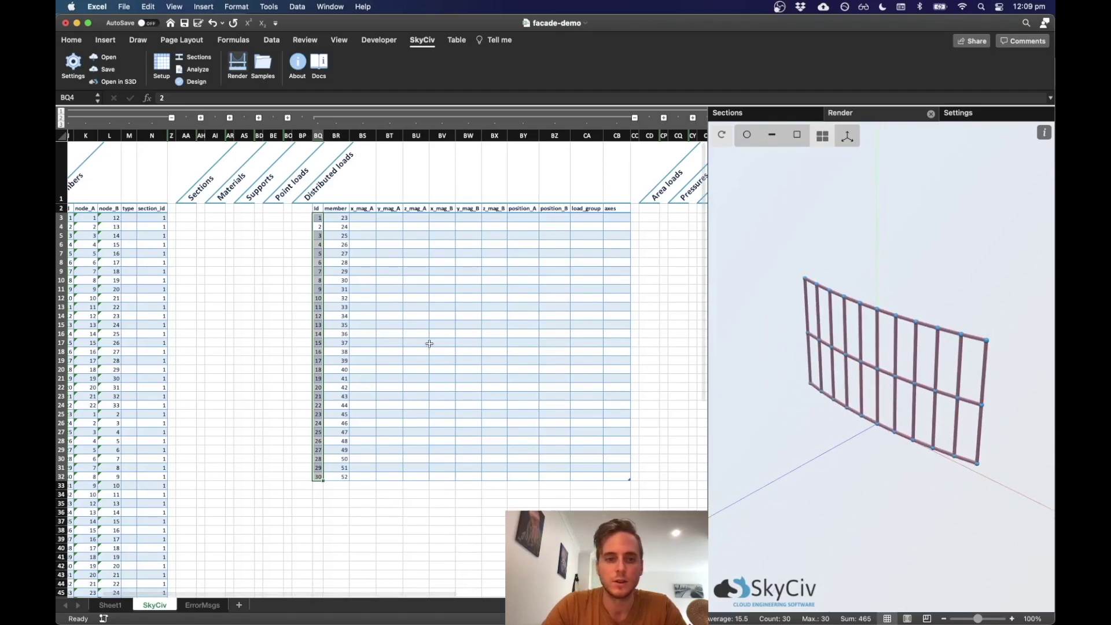
left_click(388, 227)
left_click(412, 218)
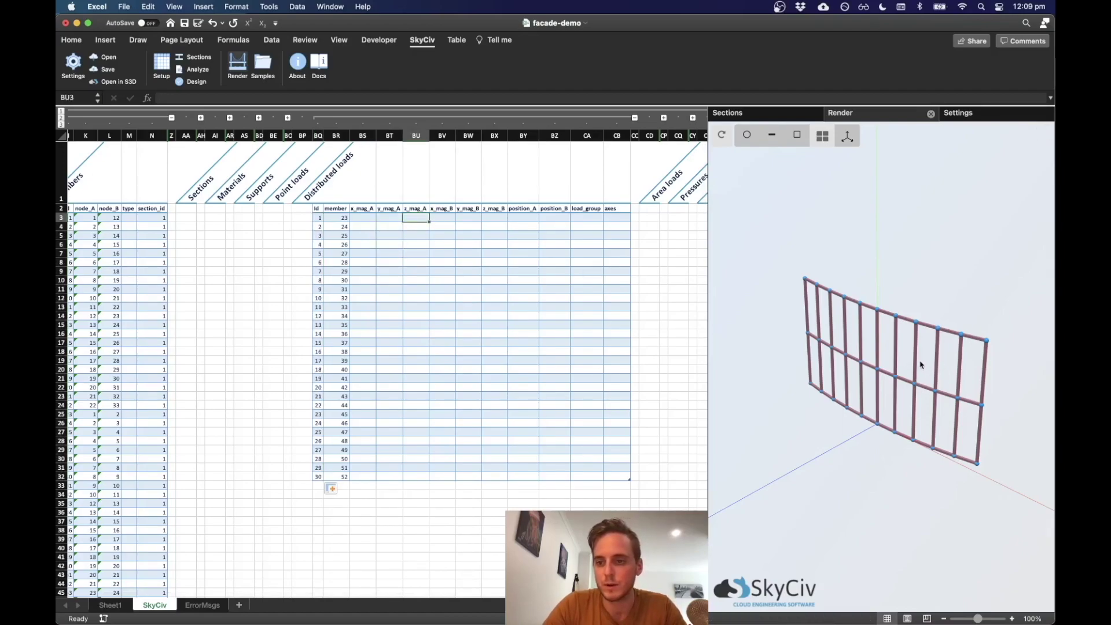
left_click_drag(884, 418, 905, 387)
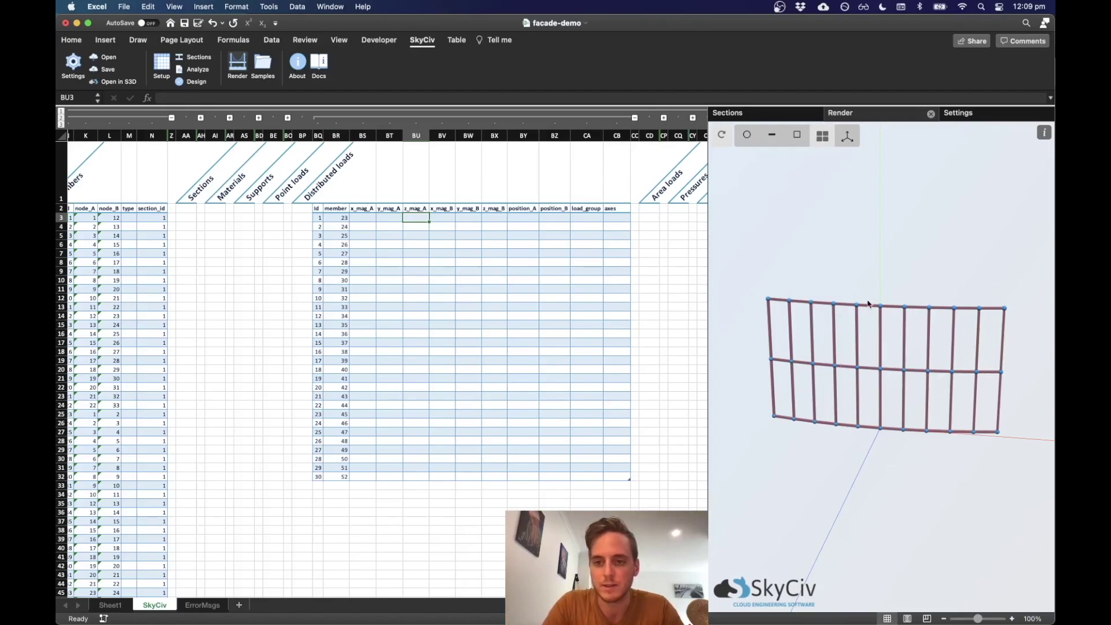
left_click(426, 227)
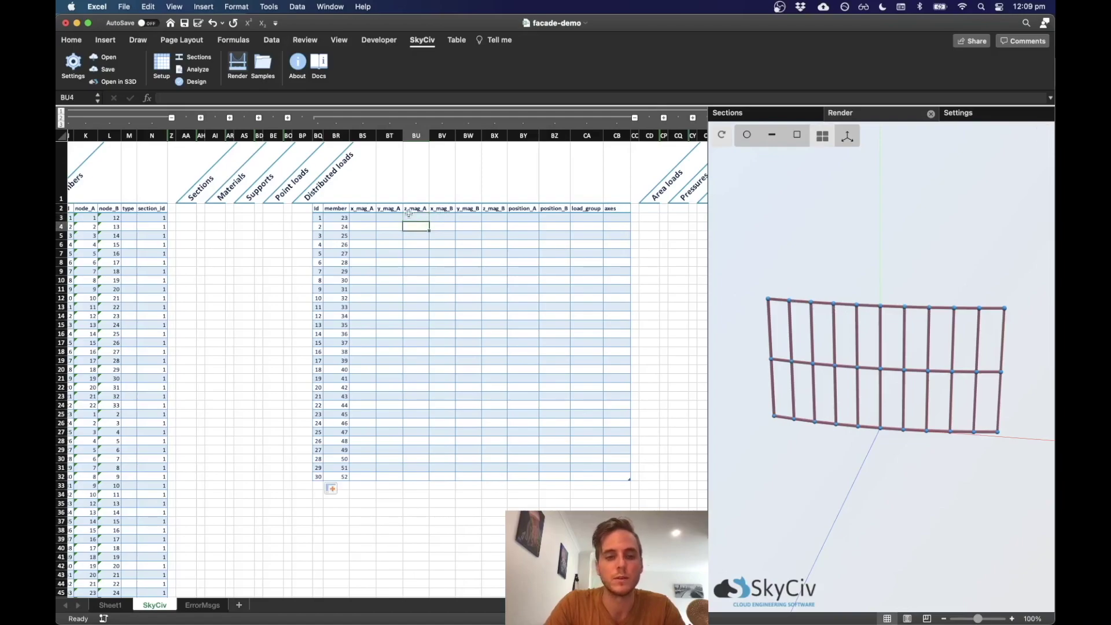
Step: Set z_mag_A to -1.35 for distributed loads 1 to 11, filling the value down from the first row
left_click(412, 216)
type("1.")
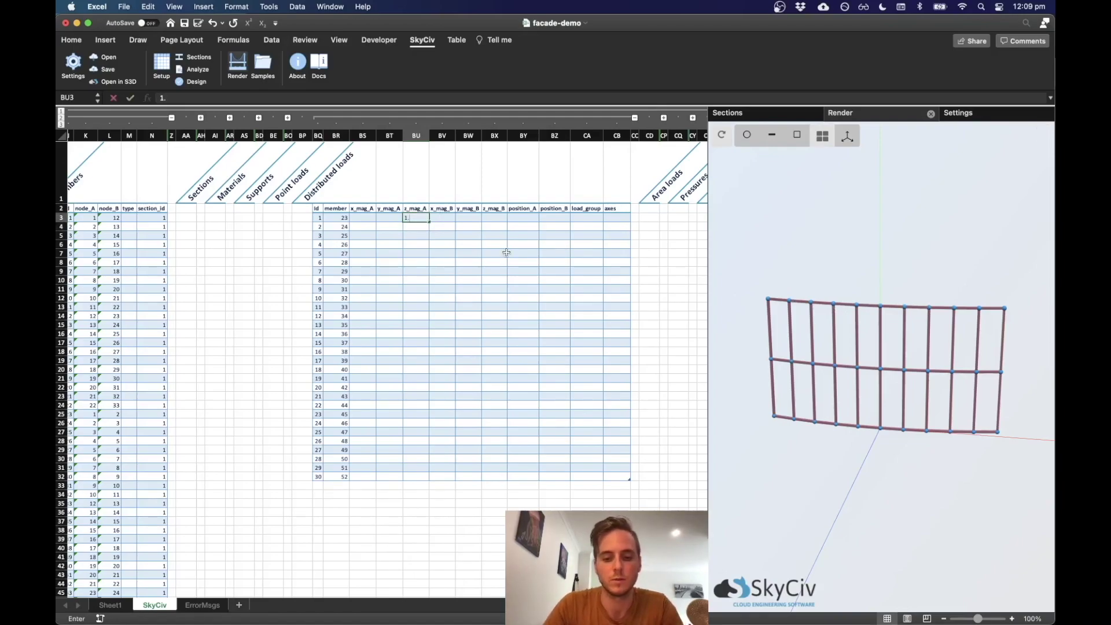
type("-1")
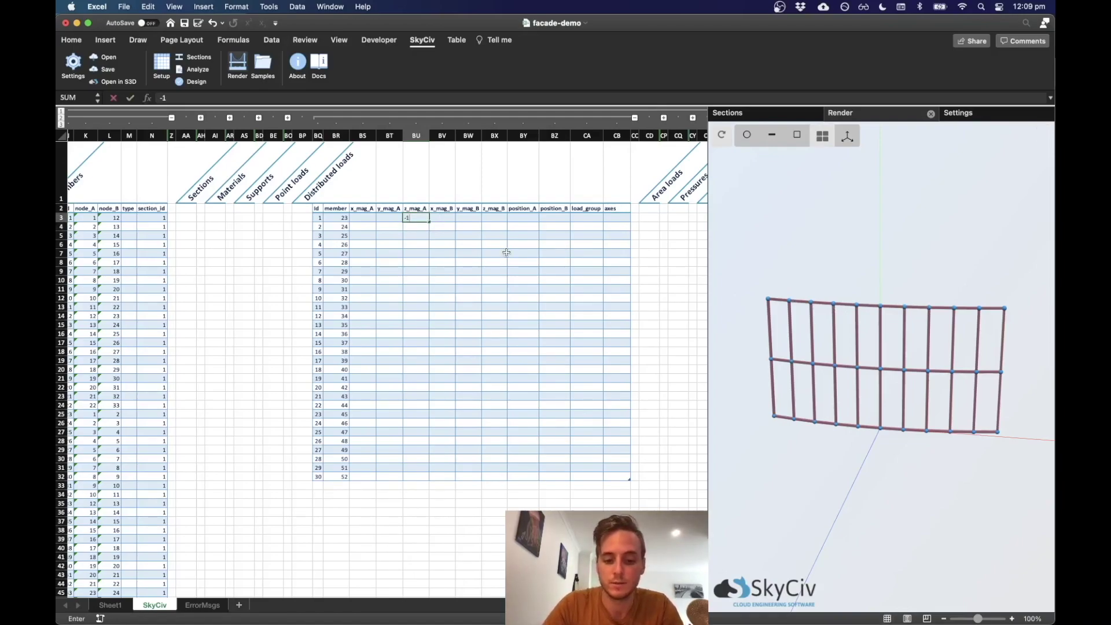
key("Return")
left_click(421, 218)
left_click_drag(429, 222, 422, 311)
Step: Copy the -1.35 z_mag_A values of distributed loads 1 to 11 into the z_mag_B column
key("super+c")
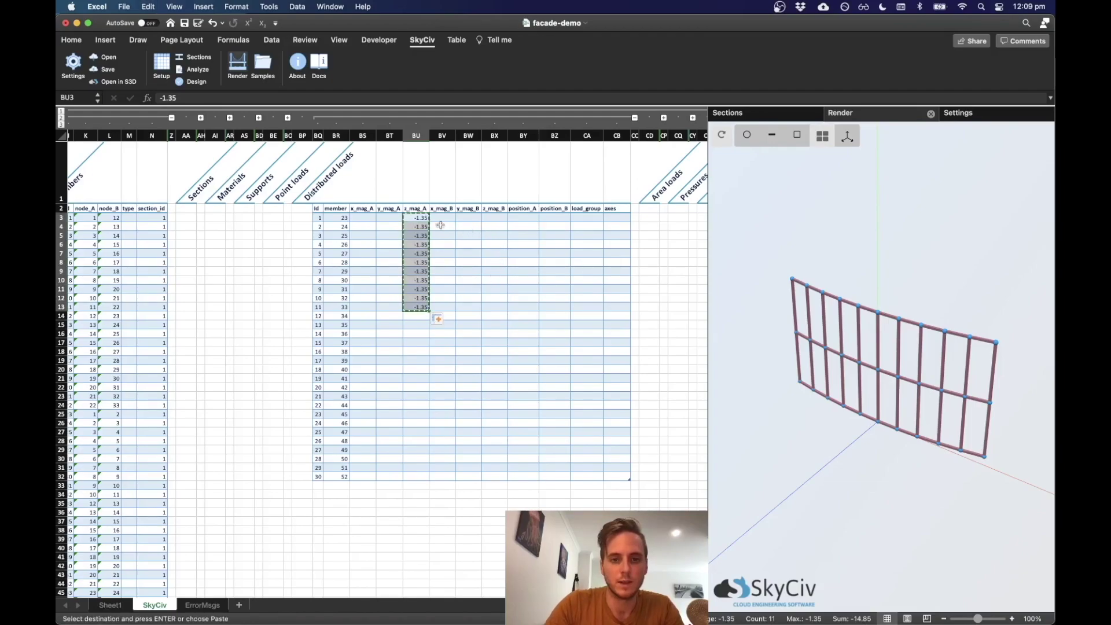
left_click(492, 217)
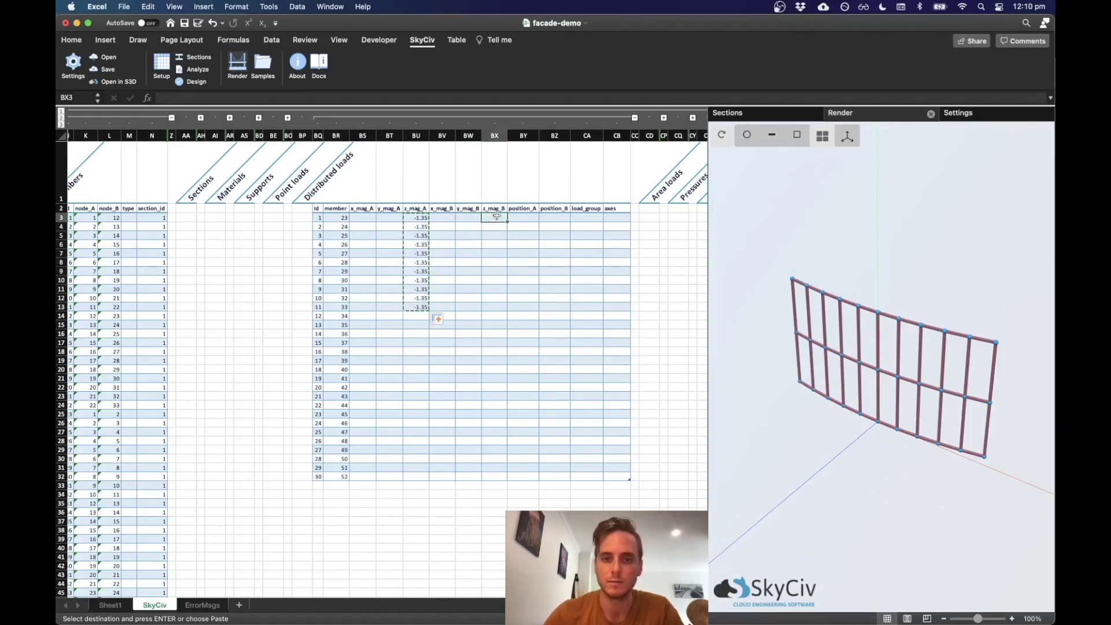
key("super+v")
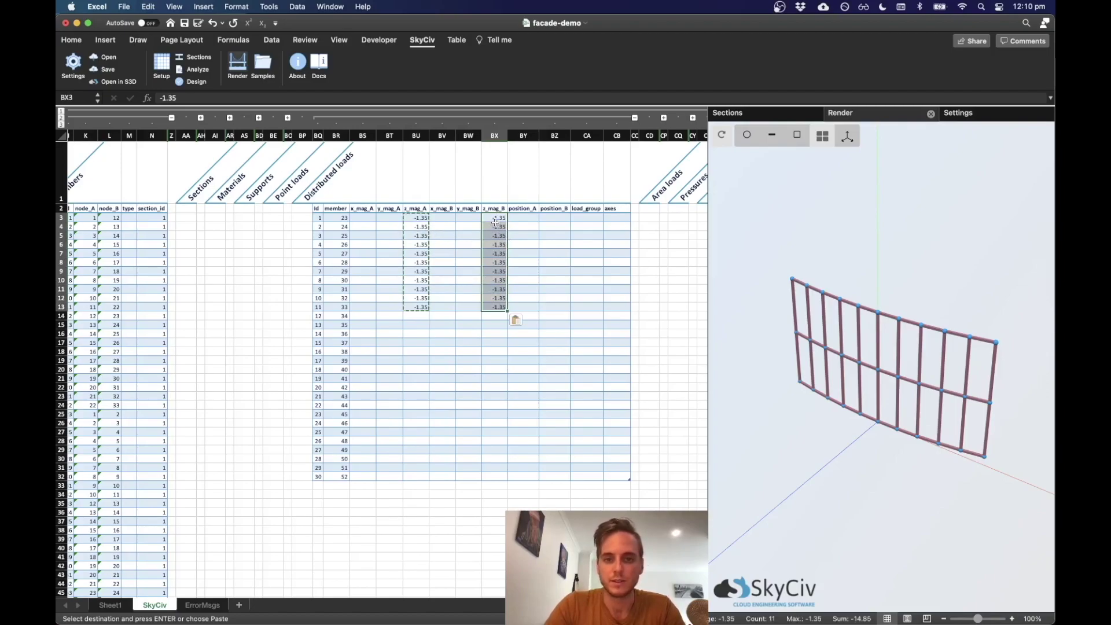
left_click(416, 342)
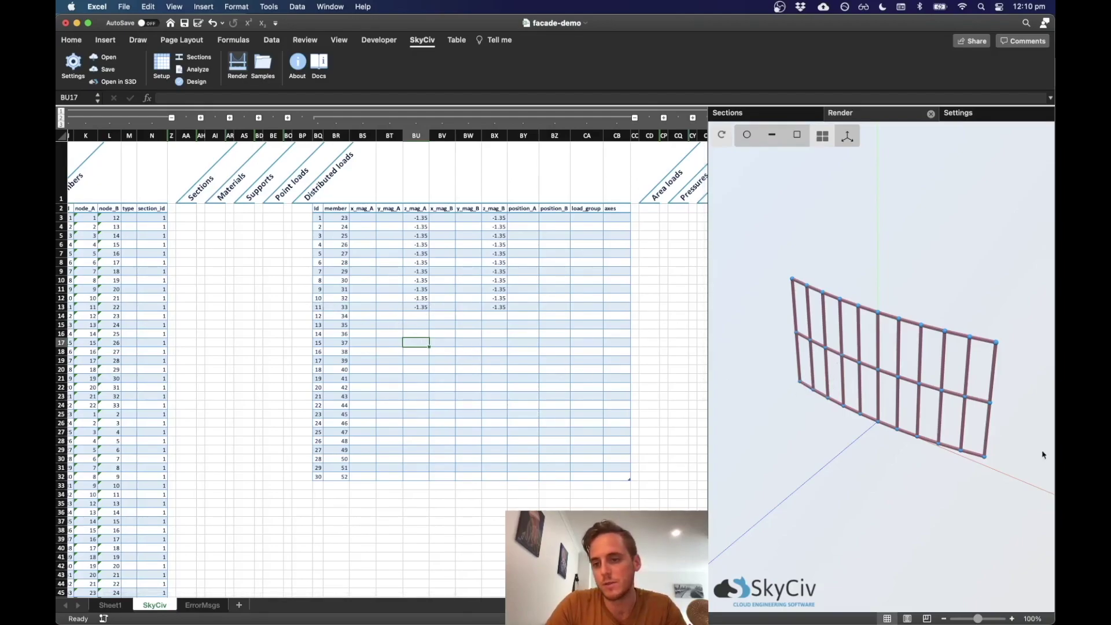
Step: Clear the z magnitudes of distributed load 11 and set z_mag_A to -2.7 for distributed loads 11 to 20
left_click_drag(416, 306, 515, 306)
key("Delete")
left_click(413, 308)
type("-2.")
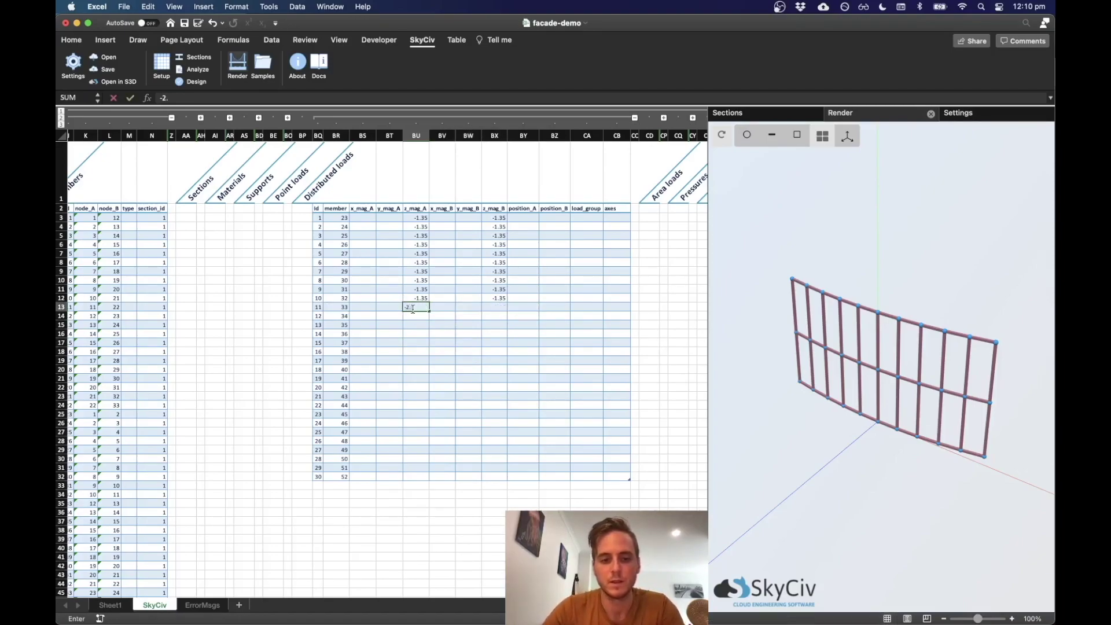
type("7")
key("Return")
left_click(422, 306)
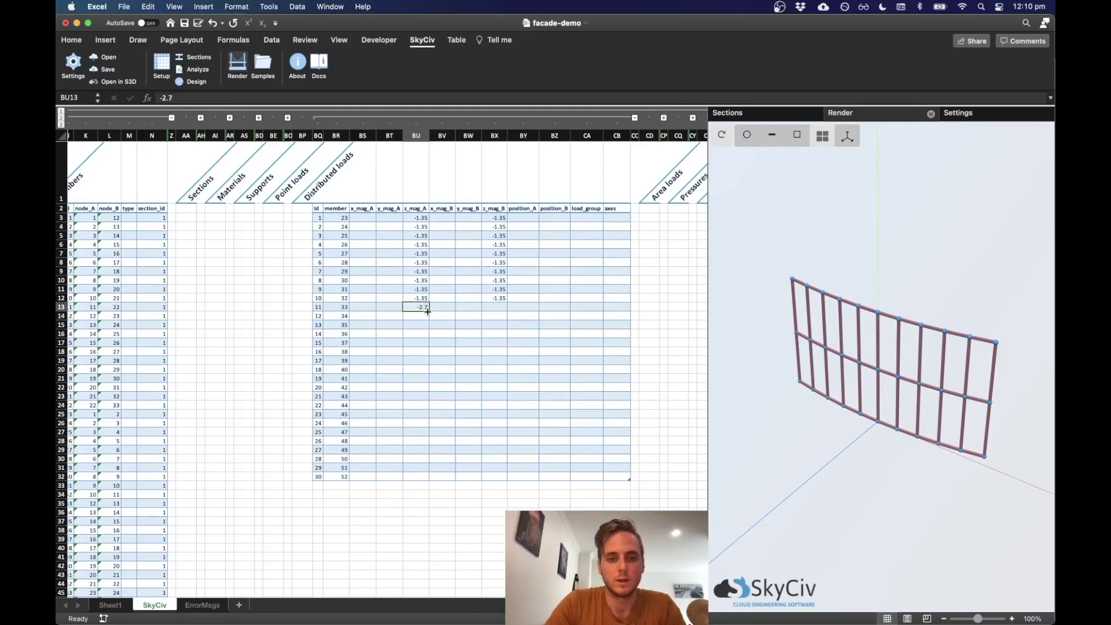
left_click_drag(429, 311, 428, 389)
Step: Copy the -2.7 z_mag_A values of distributed loads 11 to 20 into their z_mag_B column
key("super+c")
left_click(500, 311)
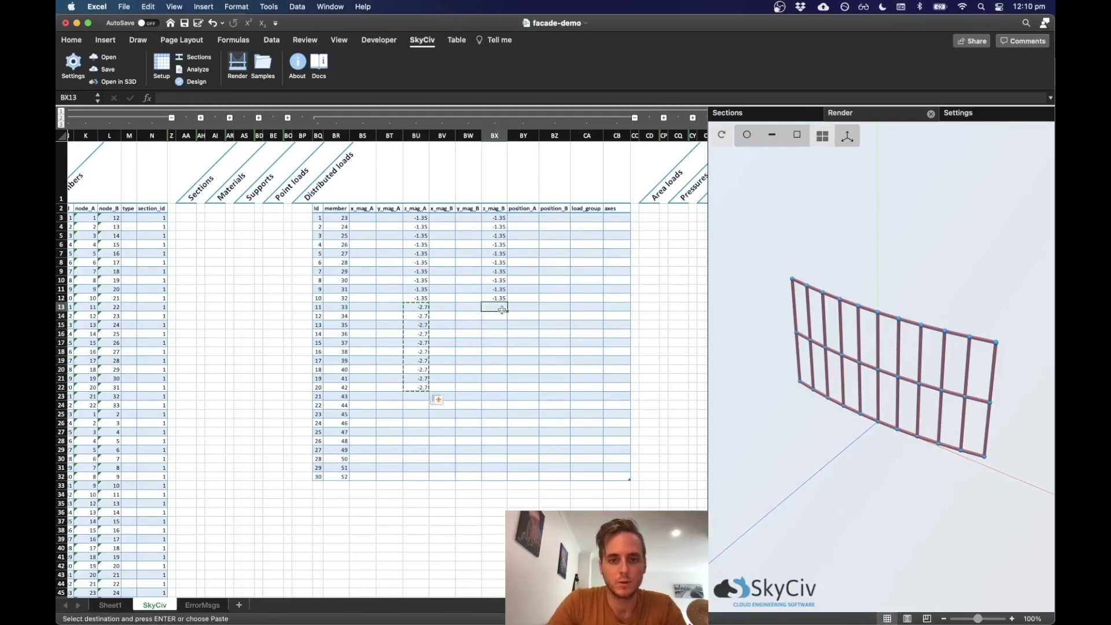
key("super+v")
Step: Copy the -1.35 z_mag_A values of distributed loads 1 to 10 into z_mag_A and z_mag_B of loads 21 to 30
left_click_drag(414, 298, 412, 218)
key("super+c")
left_click(414, 397)
key("super+v")
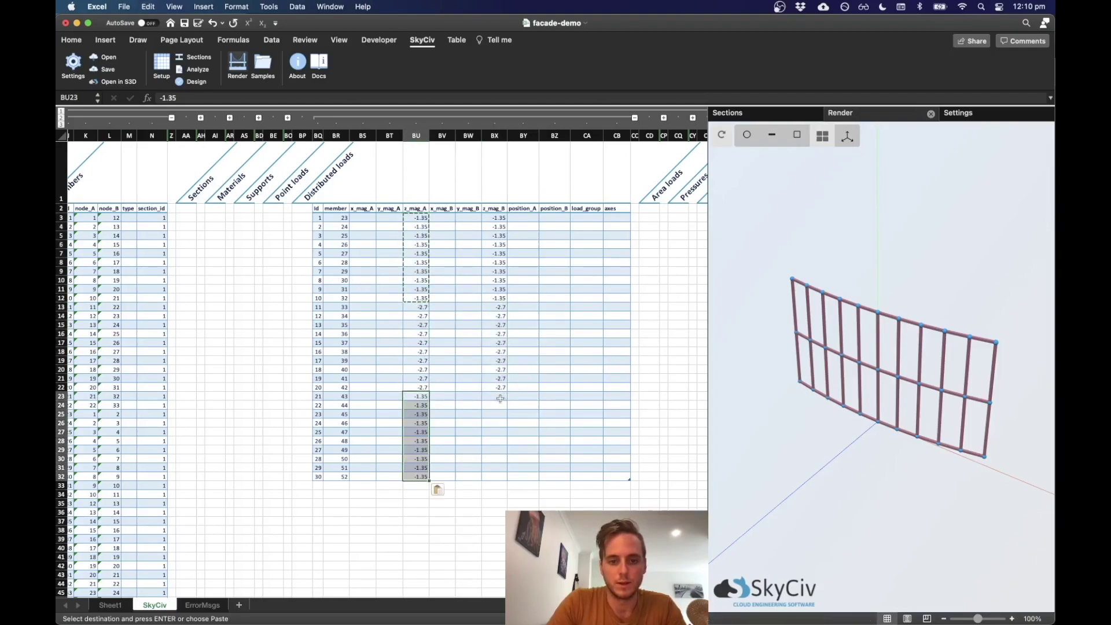
left_click(499, 397)
key("super+v")
left_click(524, 352)
Step: Set x_mag_A and y_mag_A to 0 for all 30 distributed loads, filling down from the first row
left_click(361, 219)
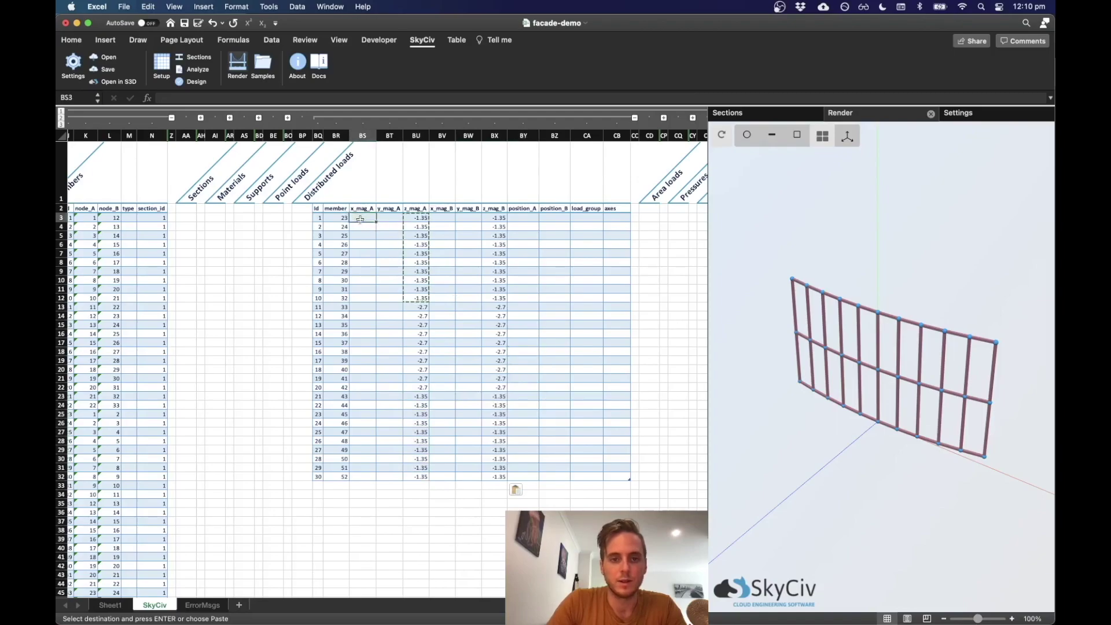
type("0")
key("Tab")
type("0")
key("Return")
left_click_drag(370, 217, 401, 220)
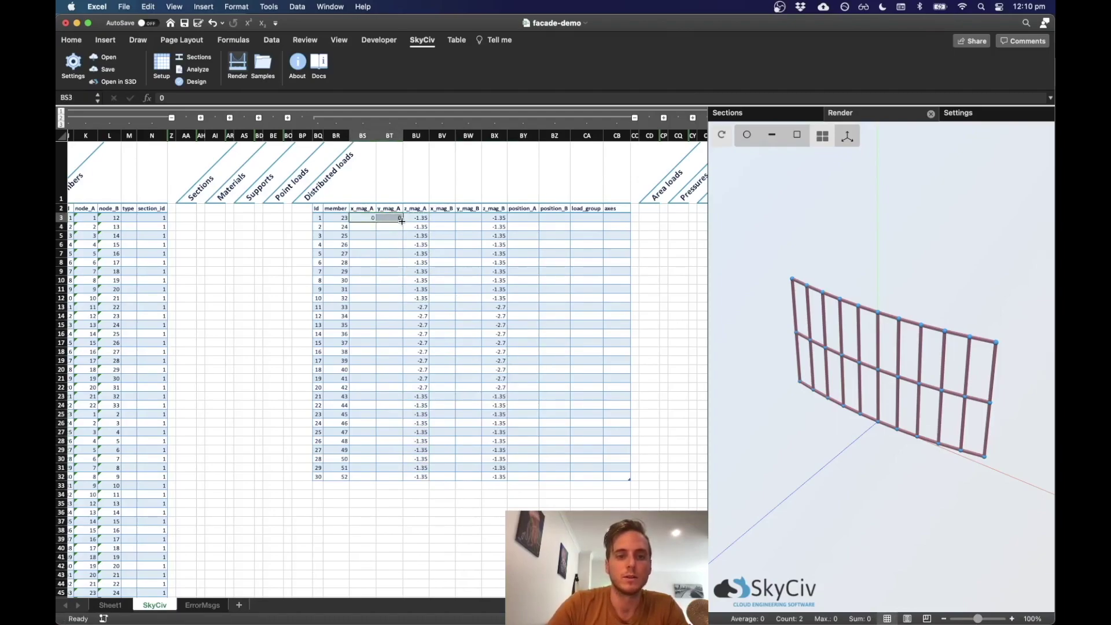
double_click(403, 221)
Step: Copy the zero x_mag_A and y_mag_A values into x_mag_B and y_mag_B for all 30 distributed loads
key("super+c")
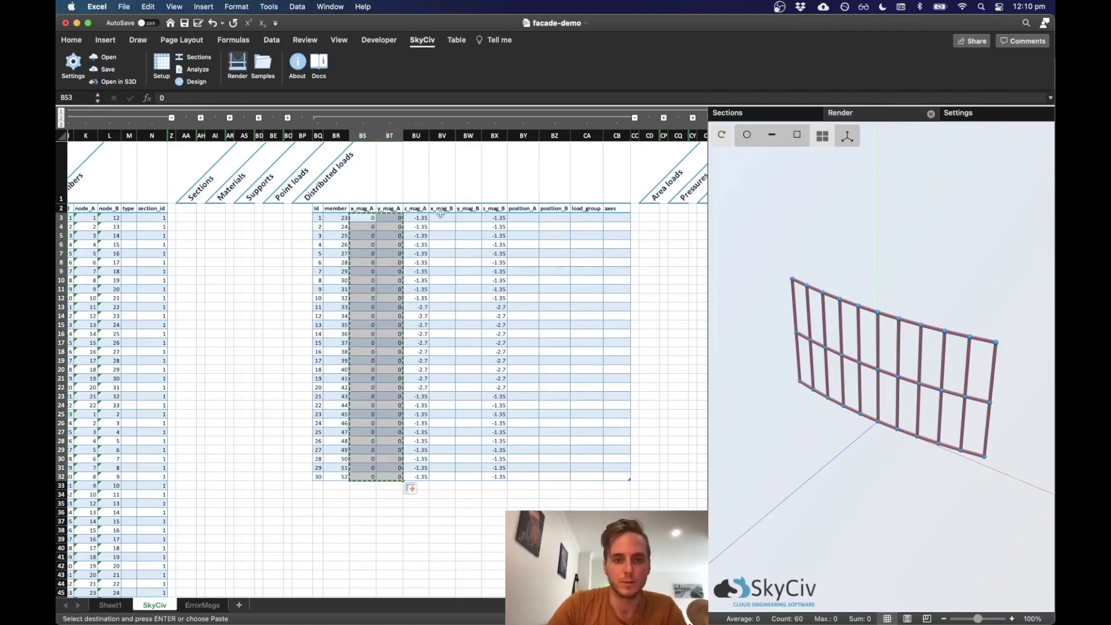
left_click(443, 217)
left_click_drag(443, 217, 469, 477)
key("super+v")
left_click_drag(616, 217, 613, 473)
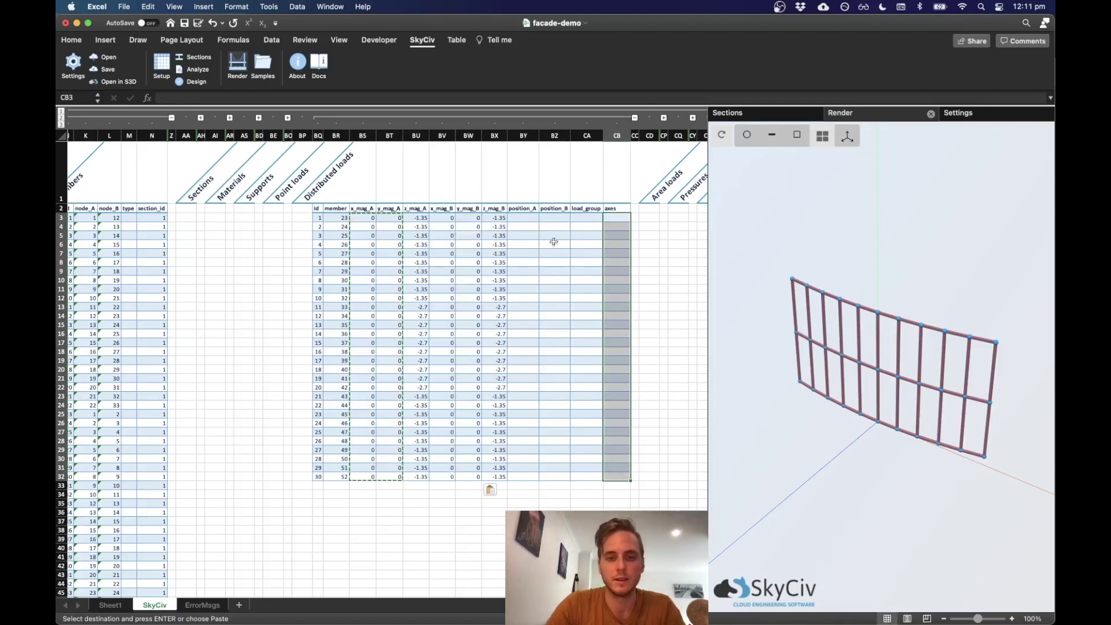
Step: Set position_A to 20 and position_B to 80 for distributed load 1
left_click(524, 221)
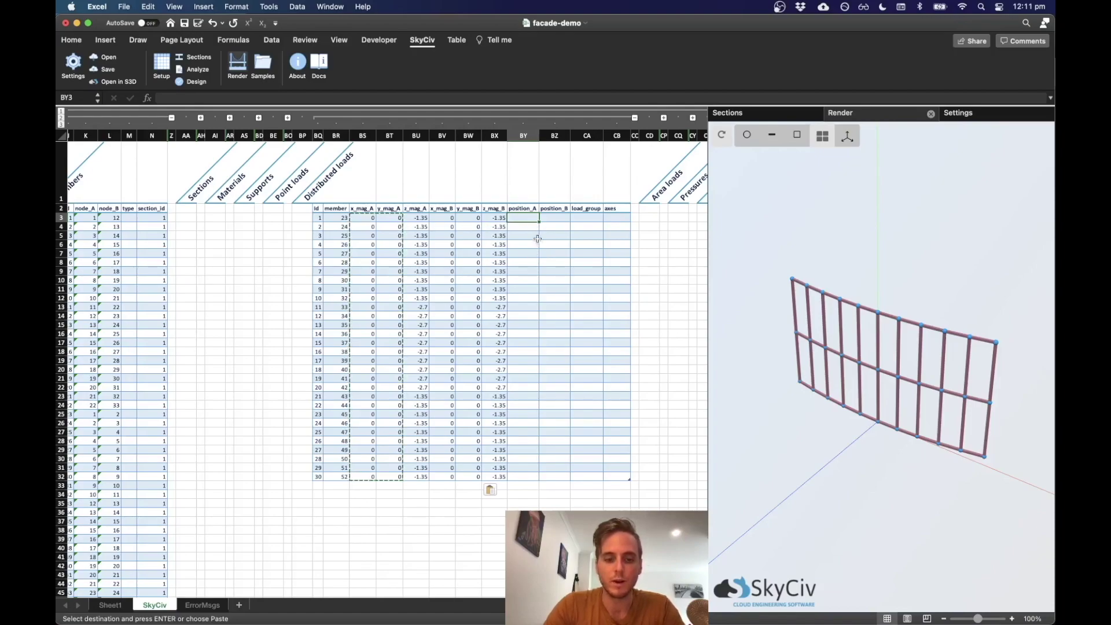
type("20")
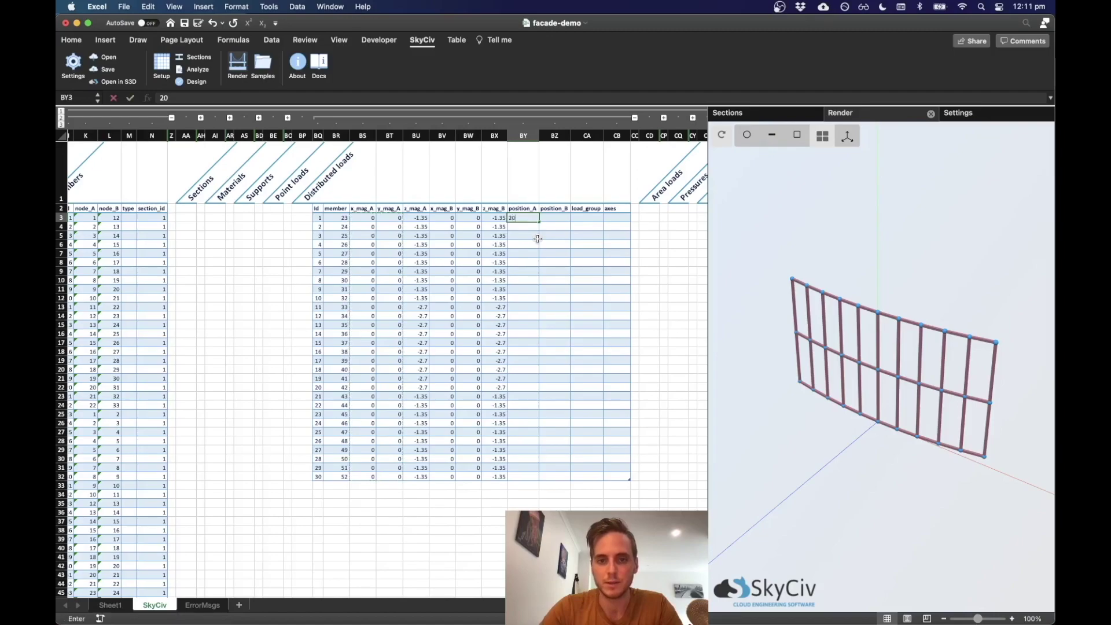
key("Tab")
type("80")
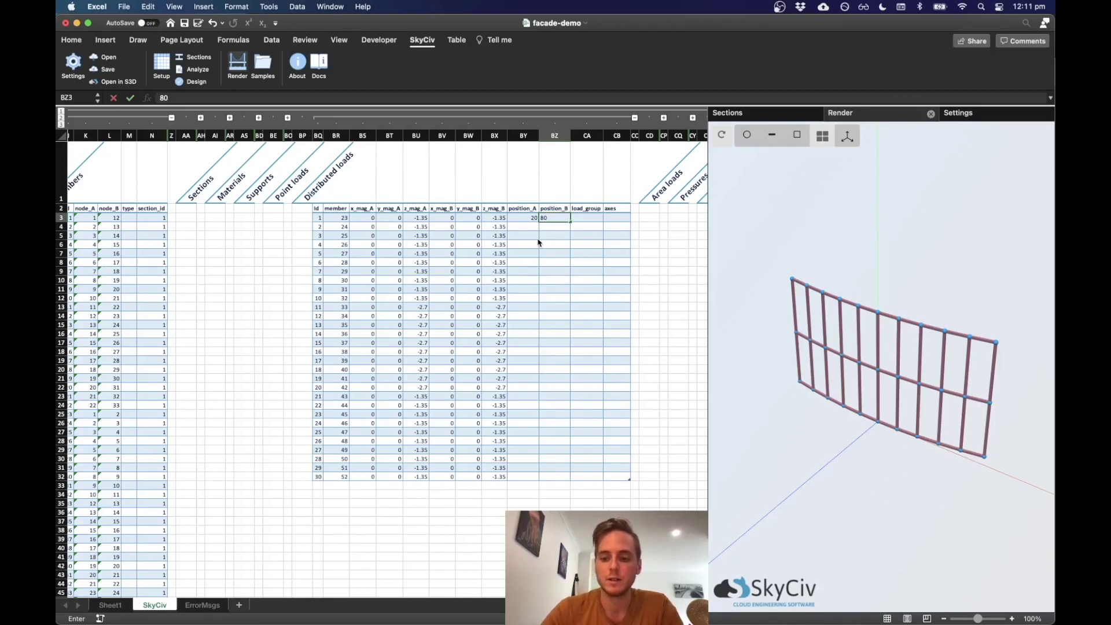
key("shift+Tab")
Step: Set position_A to 0 and position_B to 100 for distributed load 1 and fill both values down to load 30
type("0")
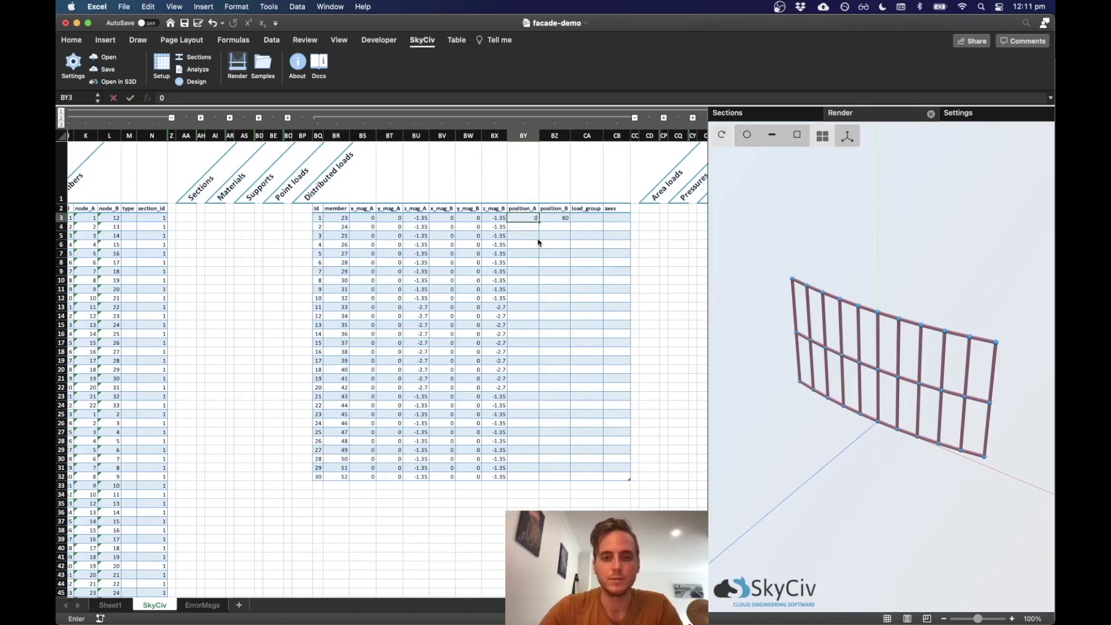
key("Tab")
type("100")
key("Return")
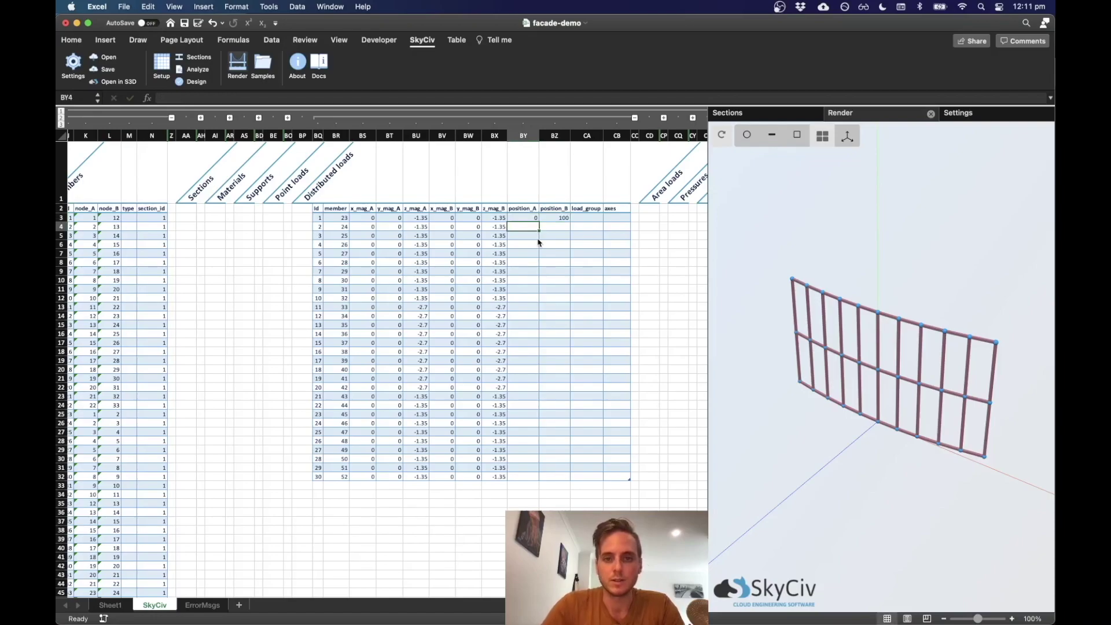
left_click_drag(530, 220, 577, 481)
left_click(593, 254)
Step: Set load_group to Wu for all 30 distributed loads, filling the value down from the first row
left_click(591, 219)
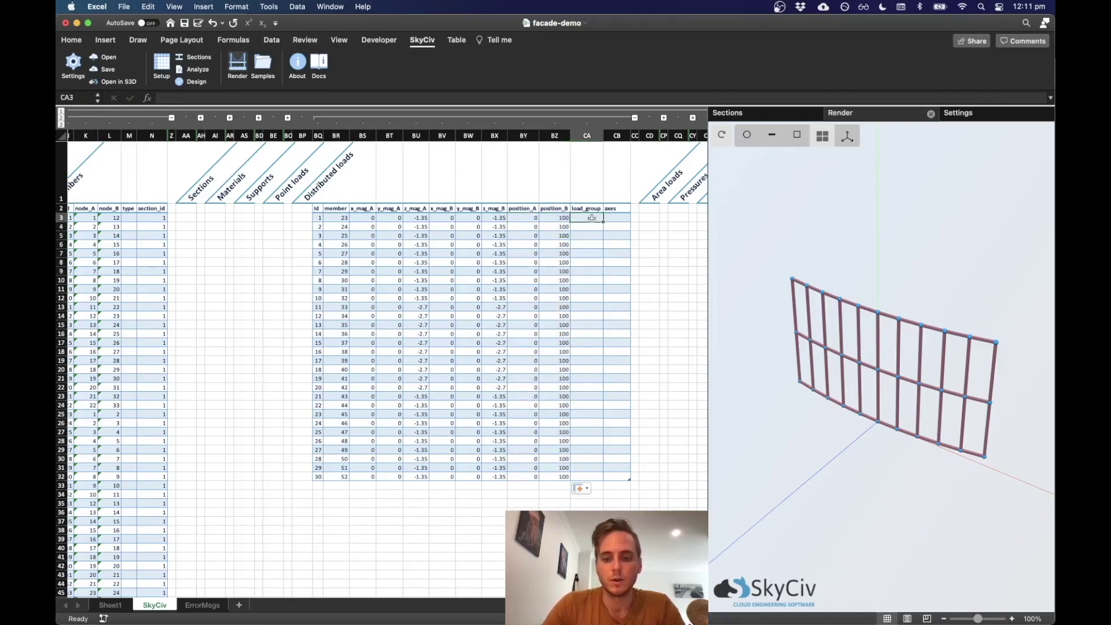
type("Wu")
key("Return")
left_click(592, 219)
double_click(602, 221)
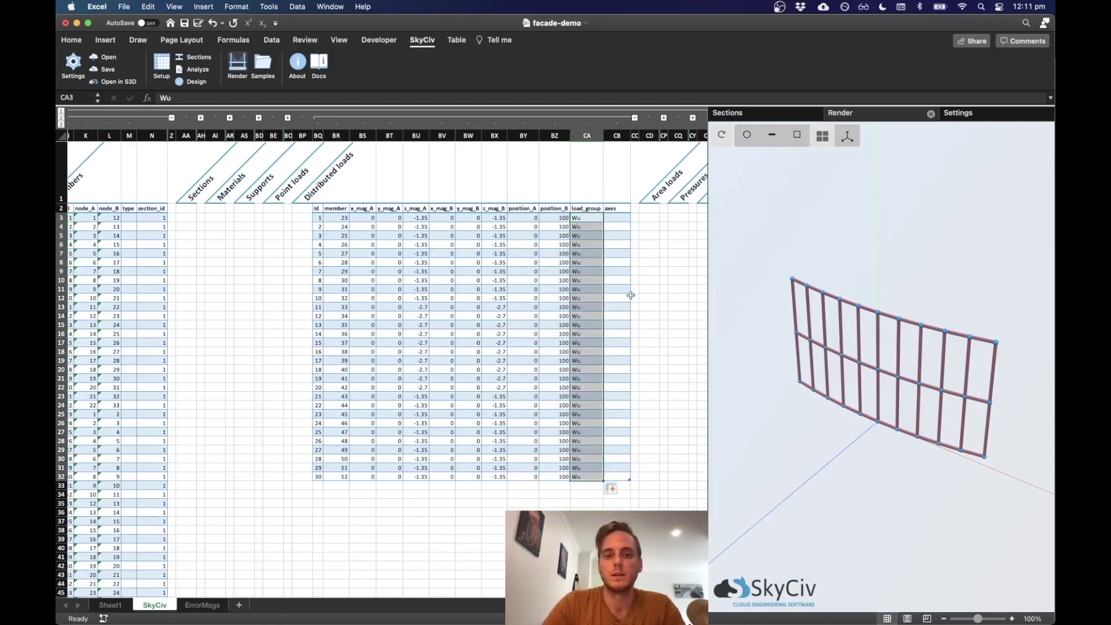
Step: Look up the accepted values of the distributed_loads axes property in the SkyCiv API documentation, and close the documentation
left_click(618, 222)
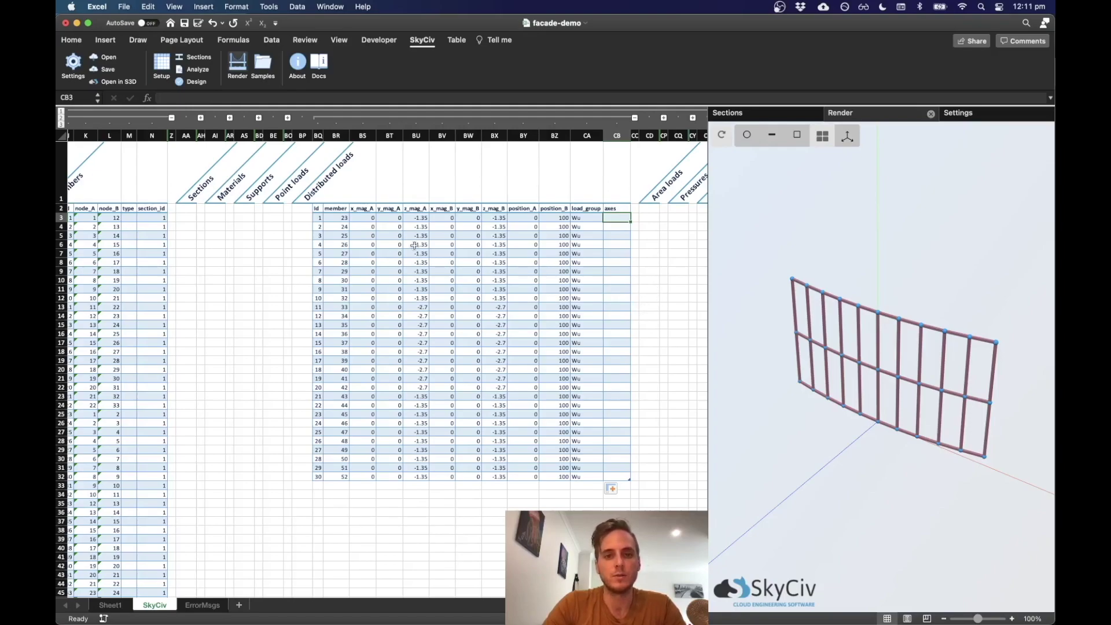
left_click(319, 62)
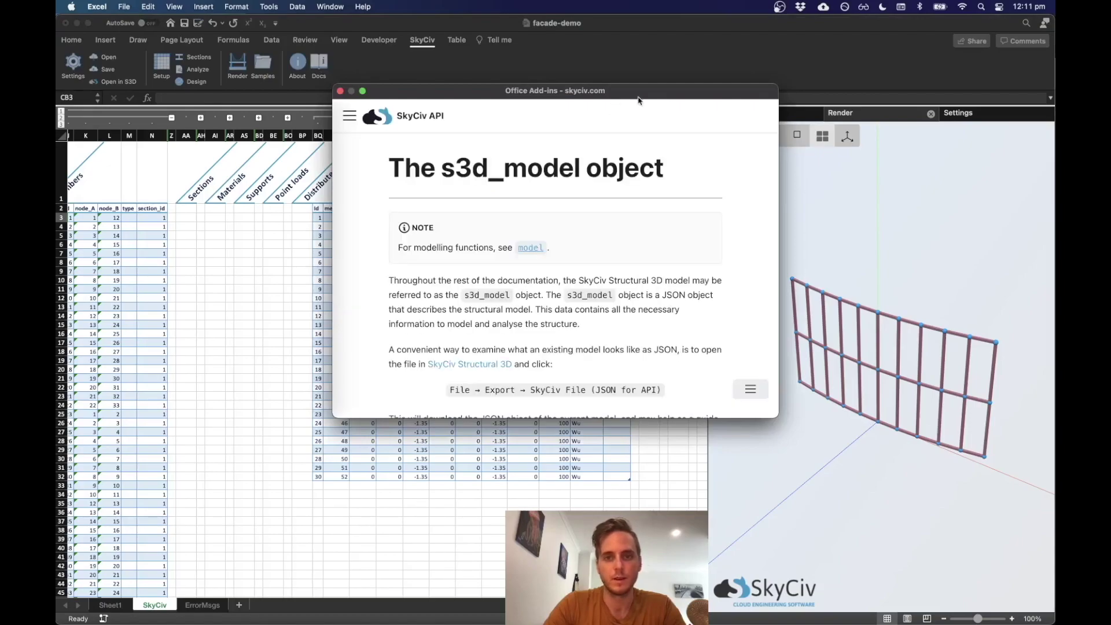
left_click_drag(640, 93, 608, 234)
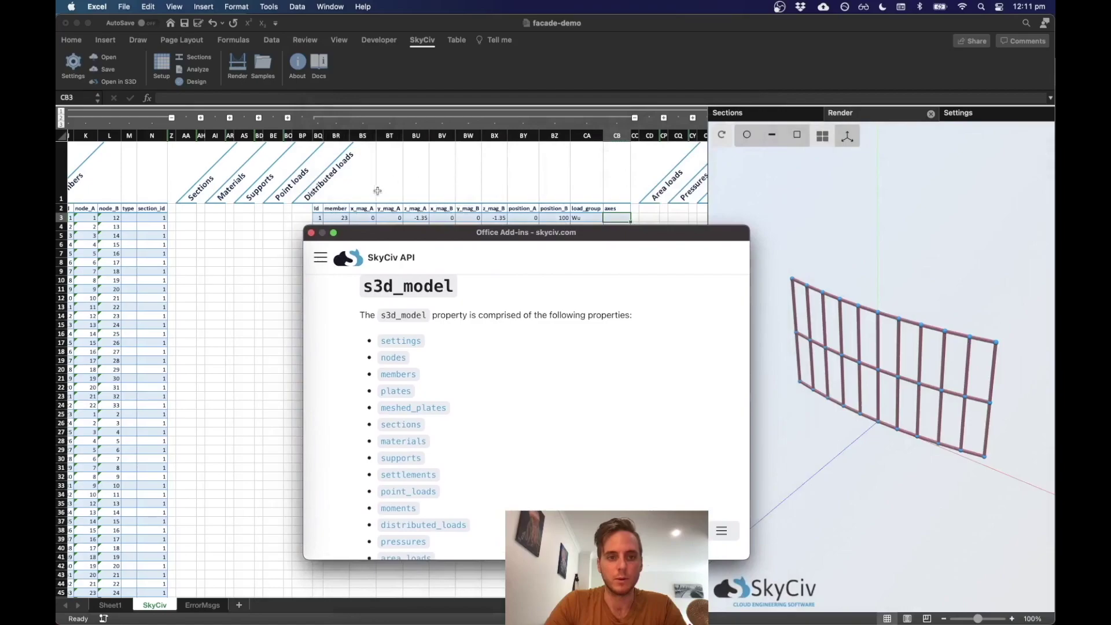
scroll(426, 493, "down", 2)
left_click(430, 498)
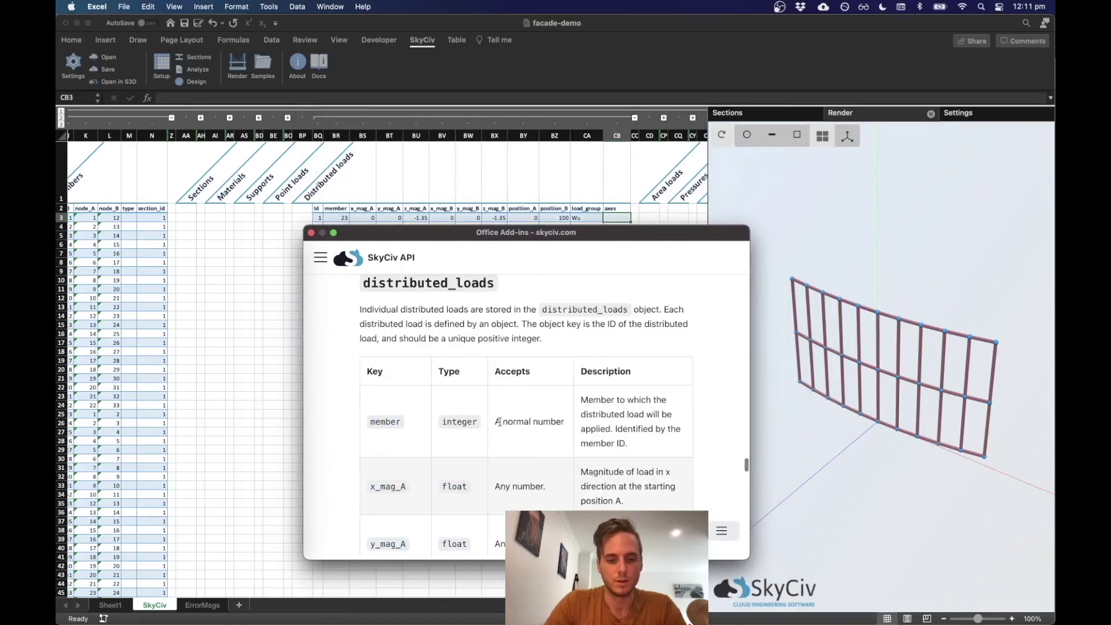
left_click_drag(673, 221, 668, 103)
scroll(478, 378, "down", 5)
scroll(478, 378, "down", 3)
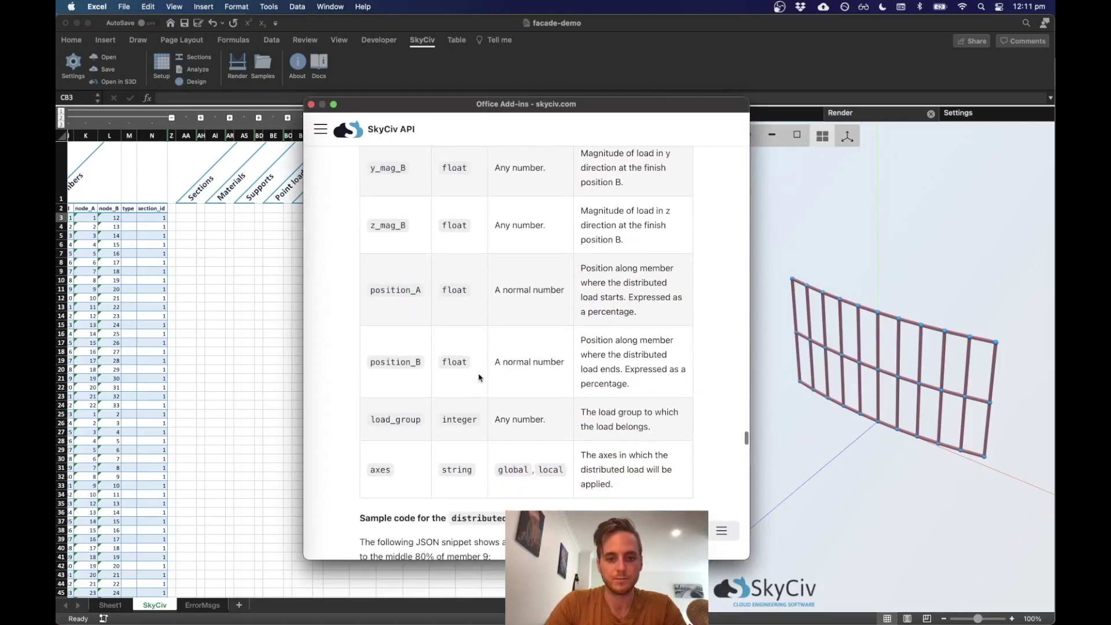
double_click(454, 469)
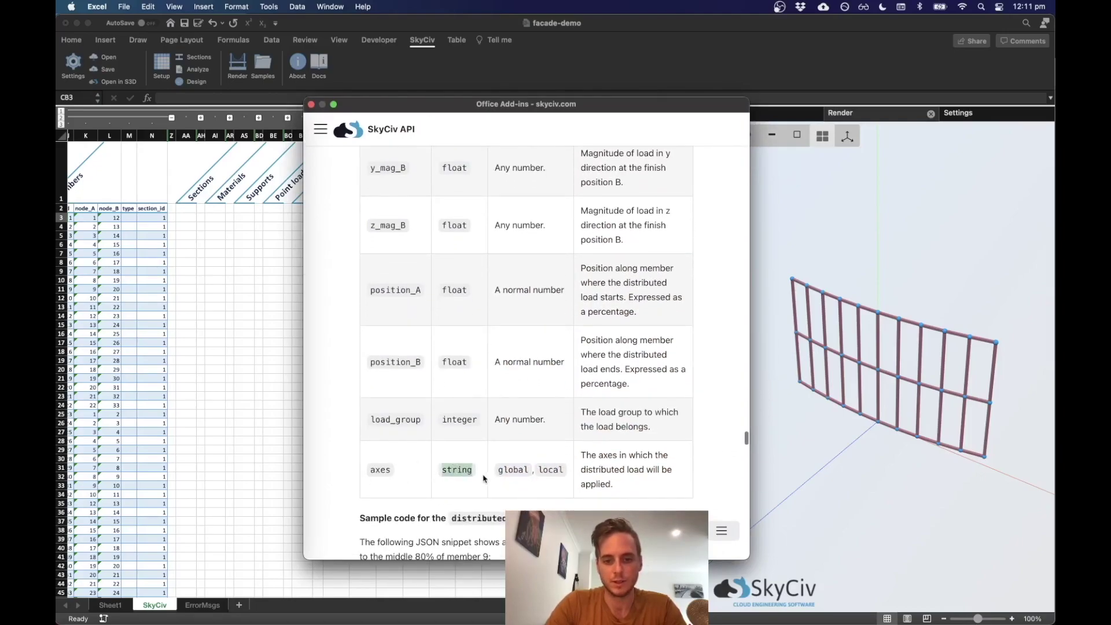
double_click(509, 470)
left_click_drag(538, 474, 624, 220)
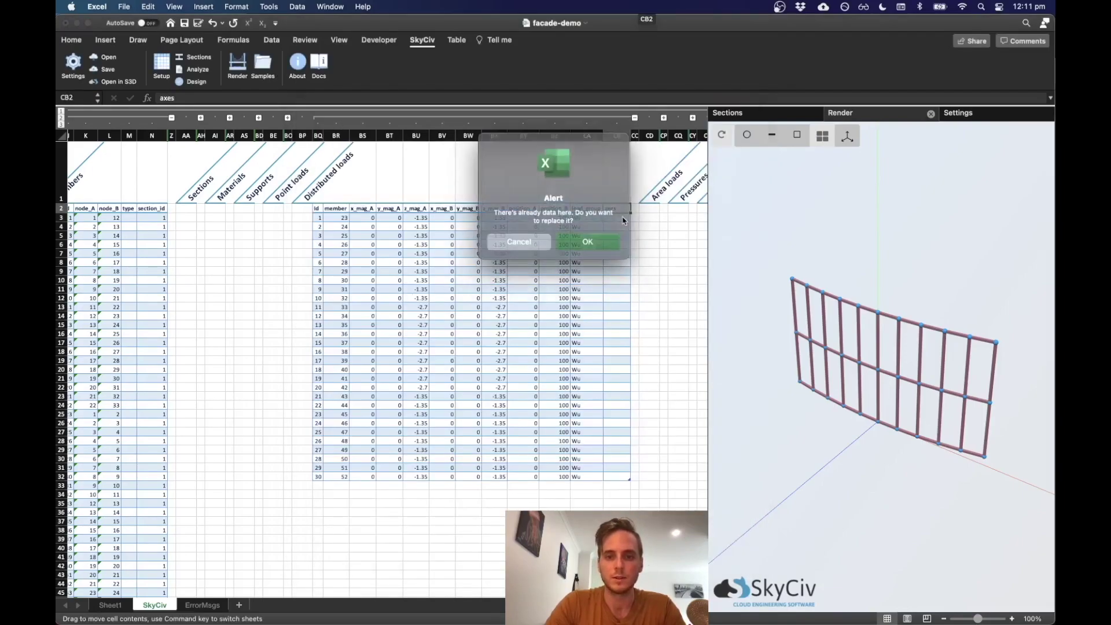
left_click(611, 237)
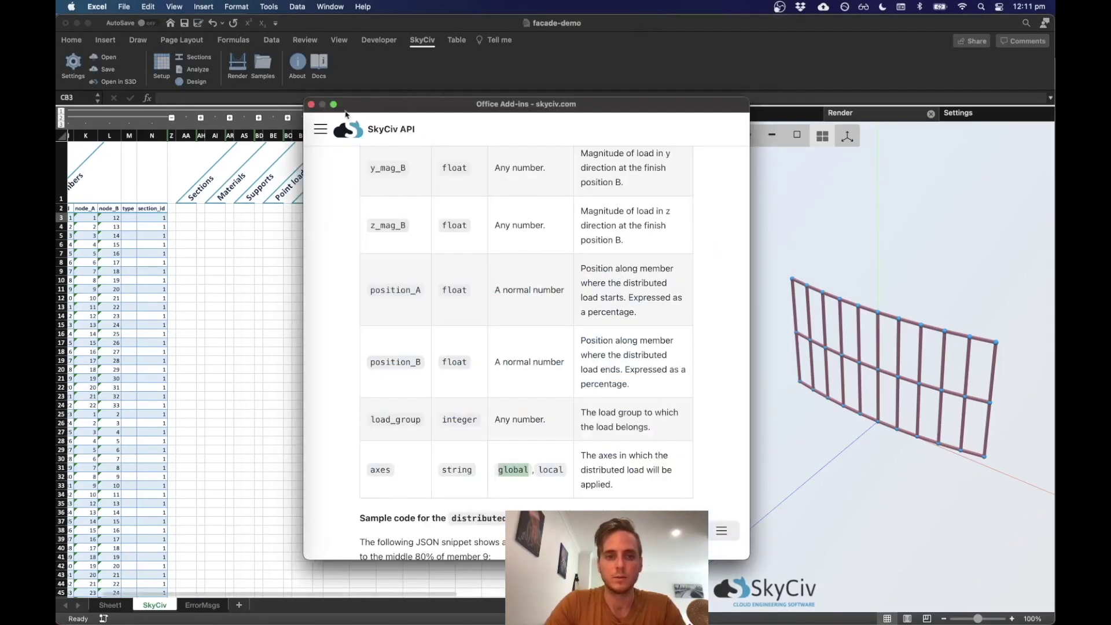
left_click(312, 104)
Step: Set the axes of distributed load 1 to global
left_click(634, 253)
left_click(620, 220)
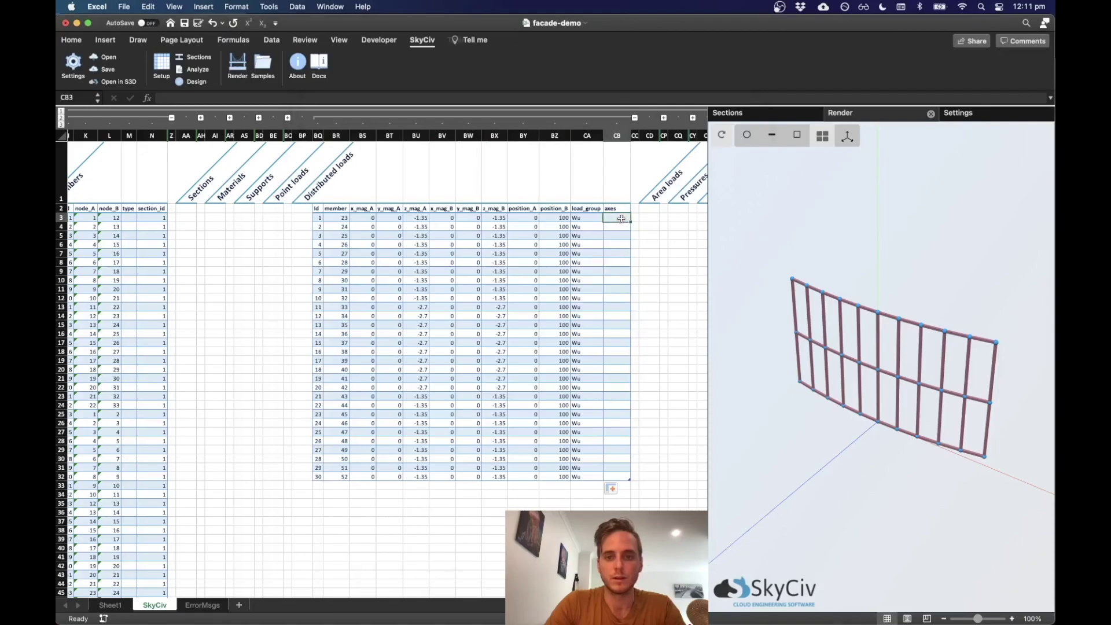
type("global")
key("Return")
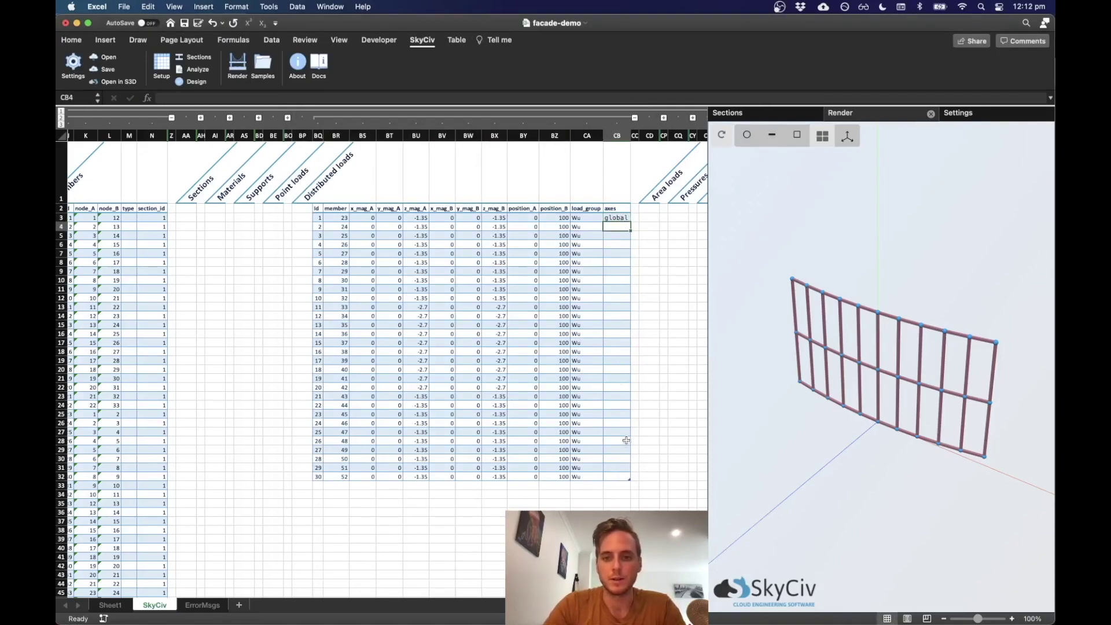
Step: Try to open the model in S3D and examine the API input errors listed on the ErrorMsgs sheet
scroll(550, 270, "right", 3)
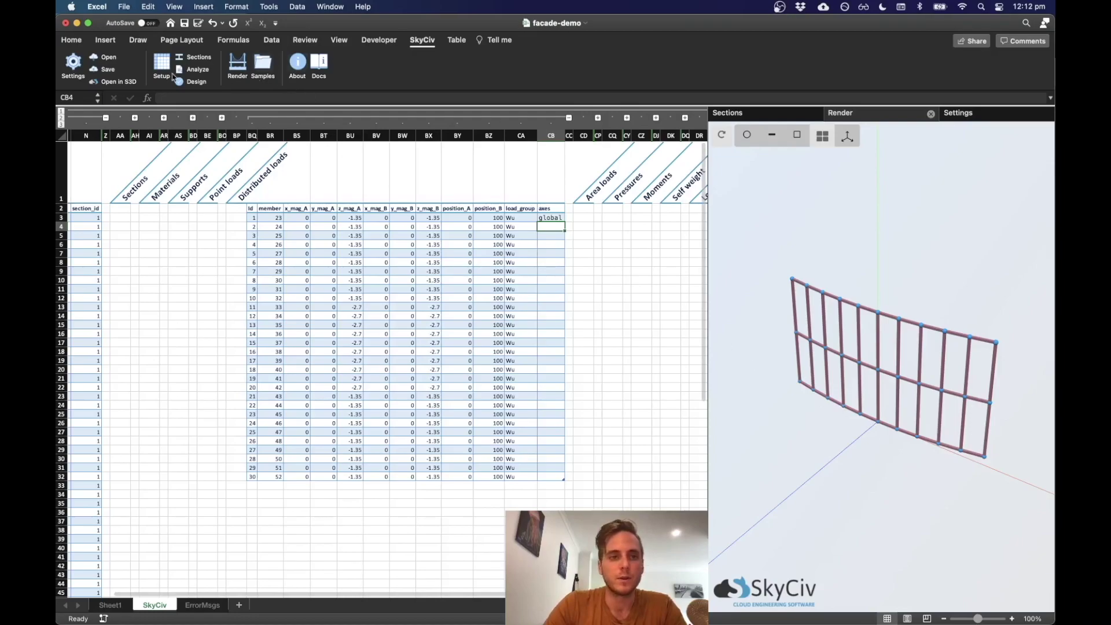
left_click(111, 82)
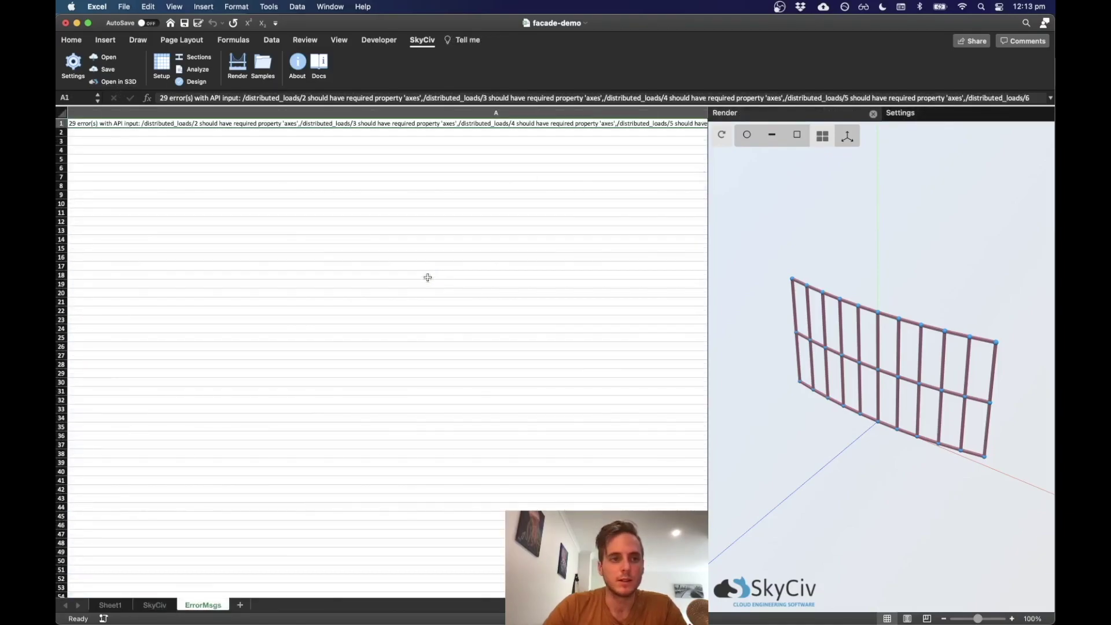
left_click(164, 158)
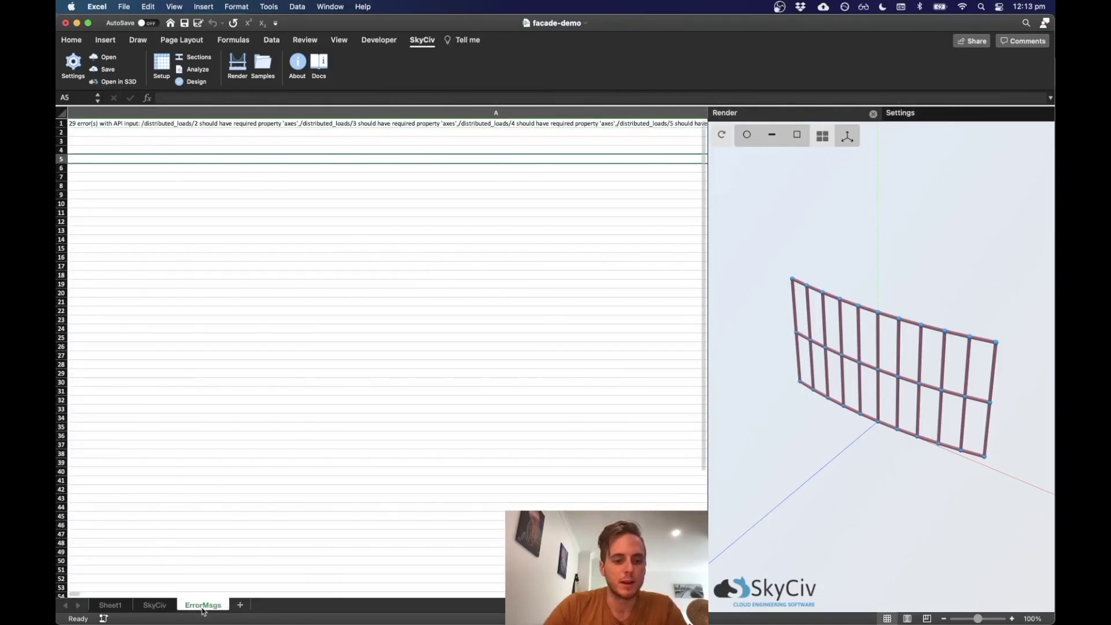
left_click(80, 125)
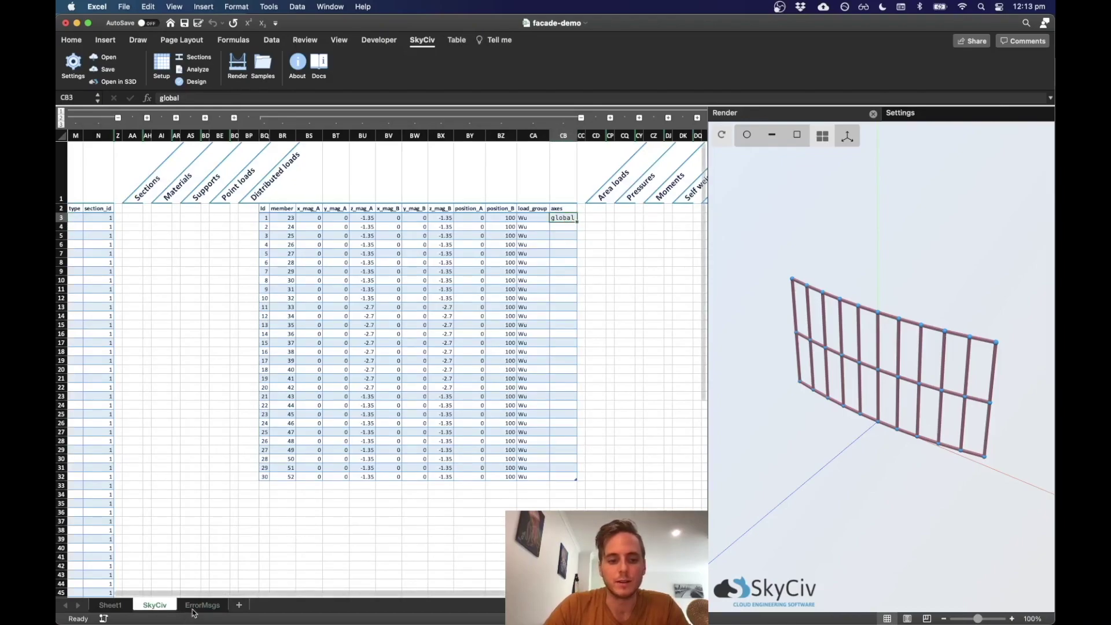
Step: Fill the global axes value from distributed load 1 down through load 30
left_click(570, 235)
left_click(571, 218)
left_click_drag(578, 222, 575, 481)
left_click_drag(659, 421, 661, 370)
left_click(641, 307)
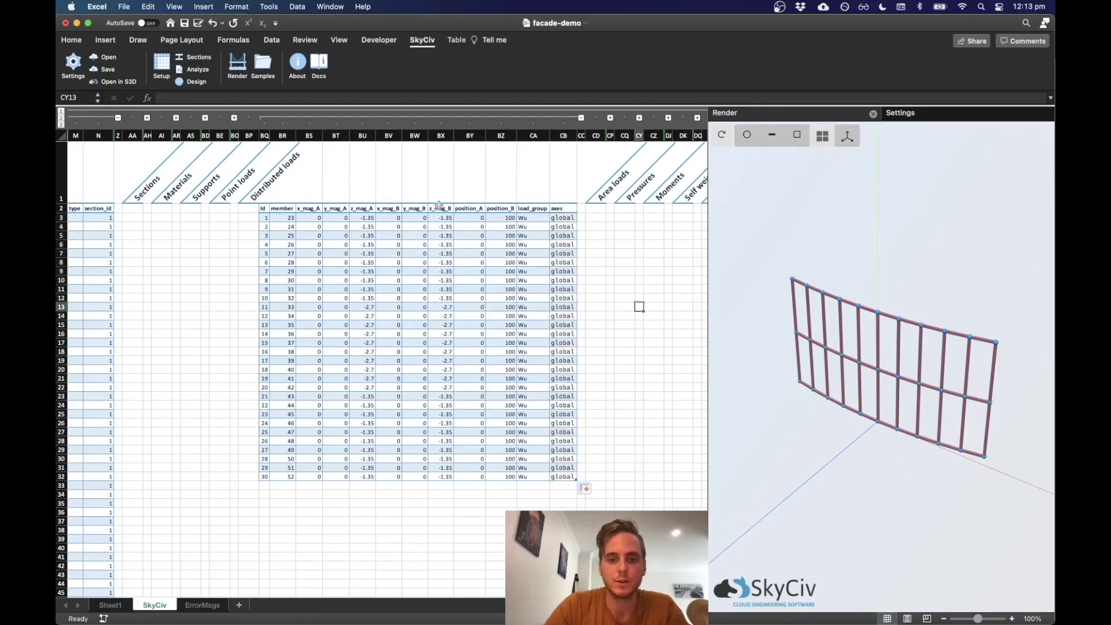
Step: Open the completed facade model in S3D and maximize its window
left_click(220, 217)
left_click(113, 81)
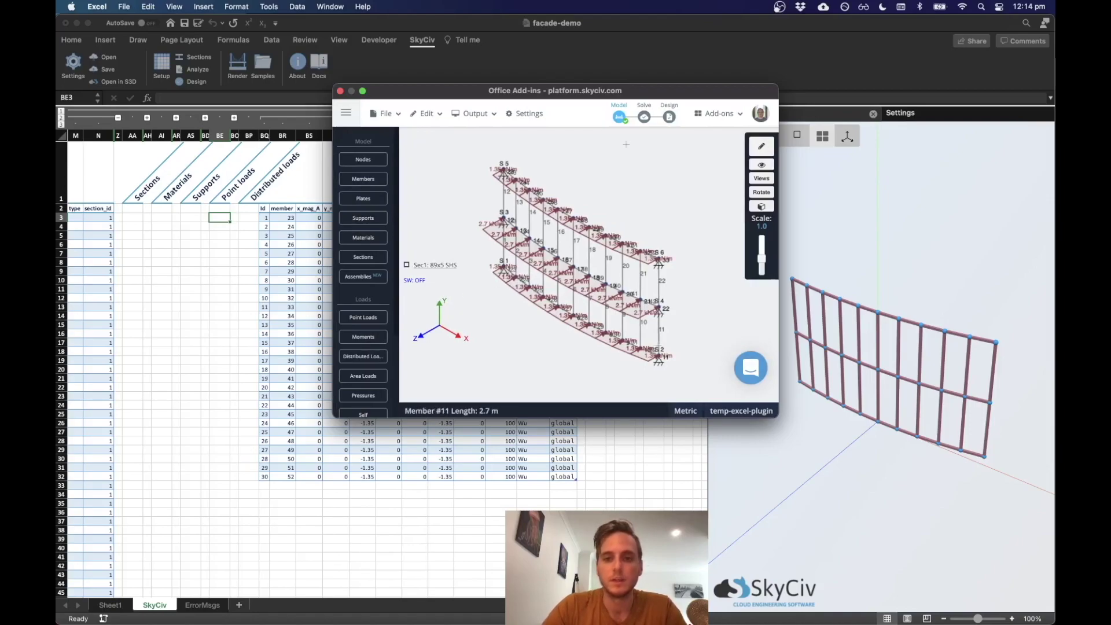
double_click(636, 92)
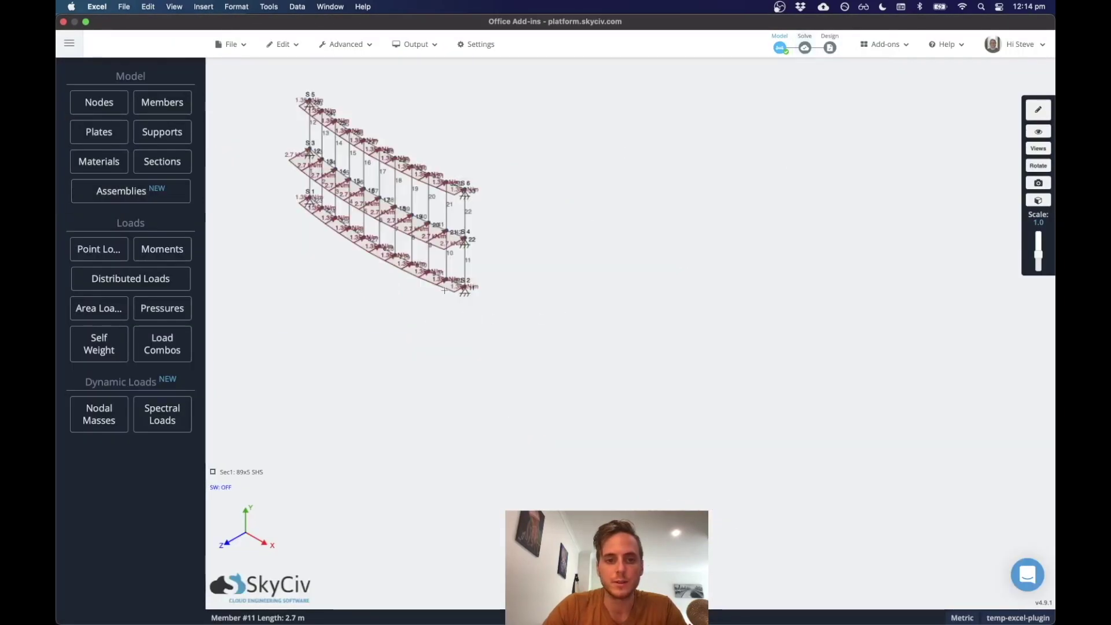
Step: Solve the facade model with a Linear Static + Buckling analysis
left_click_drag(442, 284, 431, 285)
left_click_drag(575, 365, 529, 300)
mouse_move(671, 370)
left_mouse_down()
mouse_move(635, 357)
mouse_move(635, 375)
mouse_move(663, 377)
left_mouse_up()
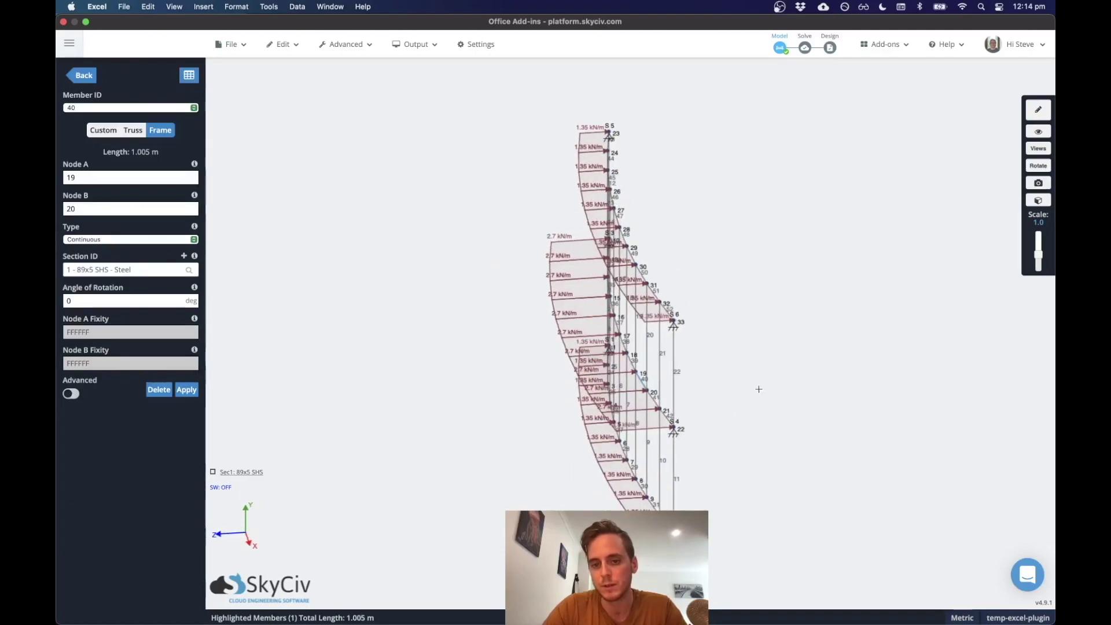
left_click_drag(719, 427, 810, 393)
left_click(804, 48)
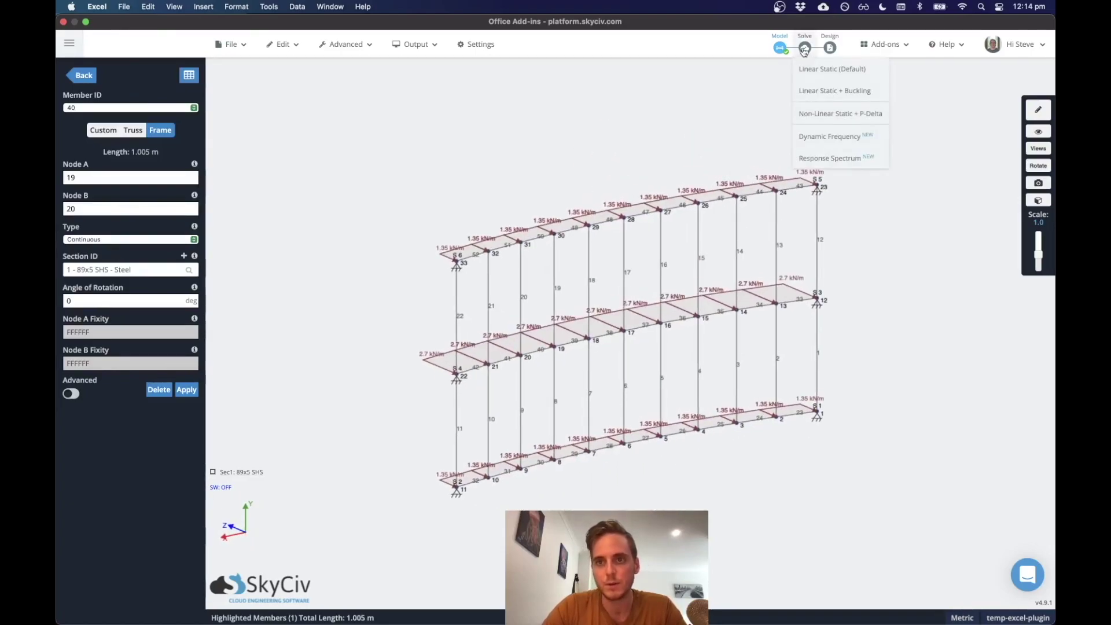
left_click(819, 91)
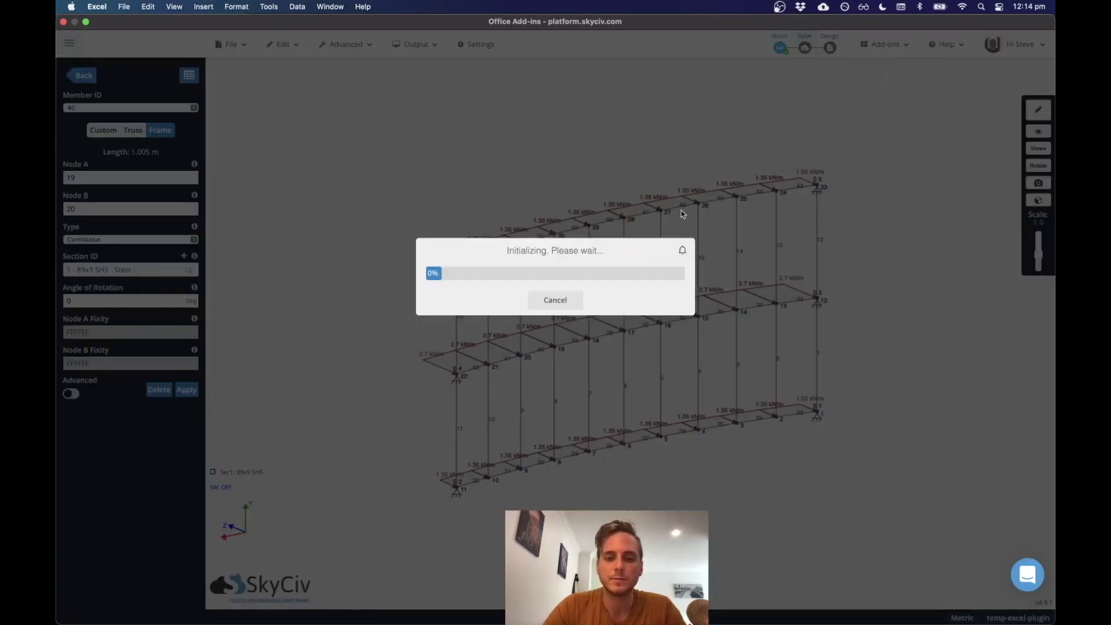
Step: Display the facade's X and Z displacement results and inspect the deflected frame from several angles
left_click(555, 322)
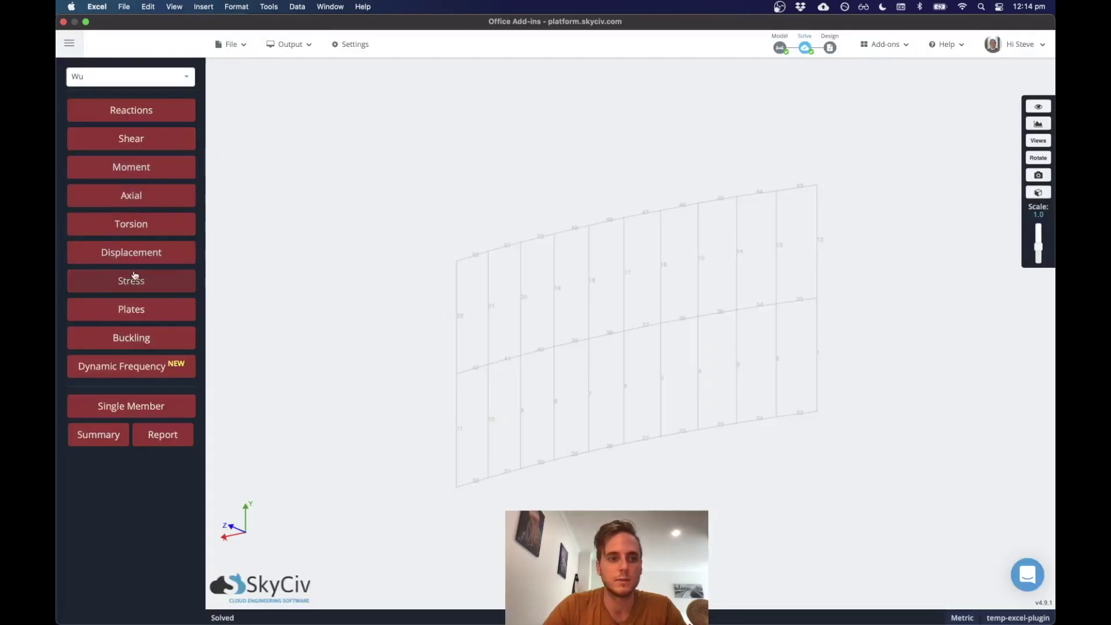
left_click(130, 253)
left_click_drag(334, 372, 509, 387)
key("Up")
key("Up")
key("Up")
key("Up")
key("Up")
key("Up")
key("Up")
key("Up")
key("Up")
key("Up")
key("Up")
key("Up")
key("Up")
key("Up")
key("Up")
key("Down")
key("Down")
key("Down")
key("Down")
key("Down")
key("Down")
key("Down")
key("Down")
key("Down")
key("Down")
key("Down")
key("Down")
key("Down")
key("Down")
key("Down")
key("Up")
key("Up")
key("Up")
key("Up")
key("Up")
key("Up")
key("Up")
key("Up")
key("Up")
key("Up")
key("Up")
key("Up")
key("Up")
key("Up")
key("Up")
key("Up")
key("Down")
key("Down")
key("Down")
key("Down")
key("Down")
key("Down")
key("Down")
key("Down")
key("Down")
key("Down")
key("Down")
key("Down")
key("Down")
key("Down")
key("Down")
key("Down")
key("Down")
key("Down")
Step: Switch to the 3D renderer, show the facade's deflection at Auto x3 scale and view it from the side
left_click(830, 48)
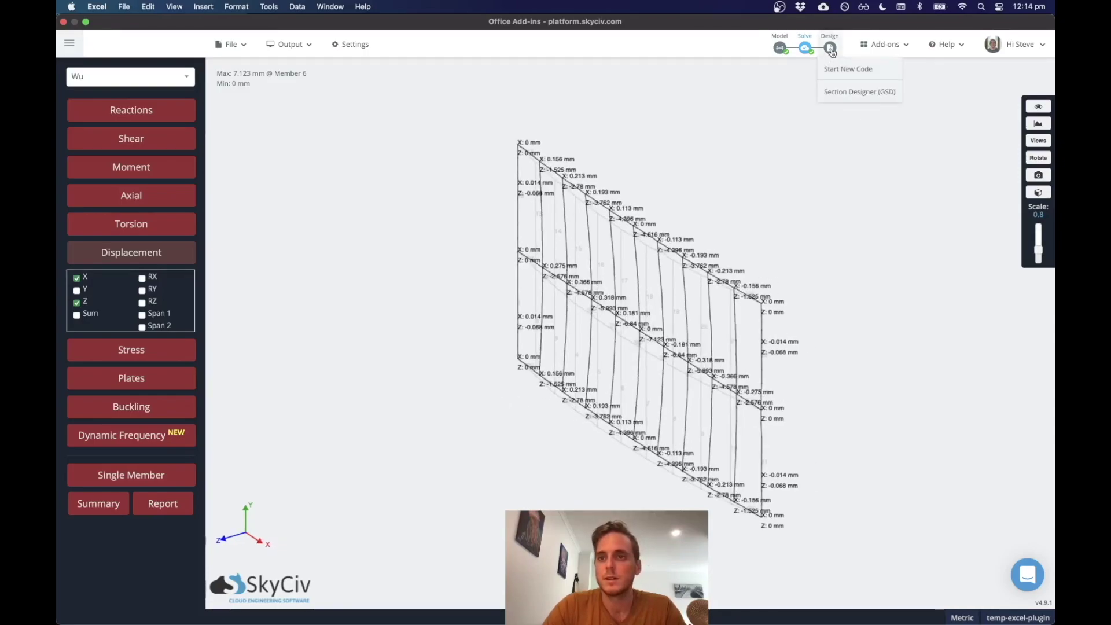
left_click(848, 69)
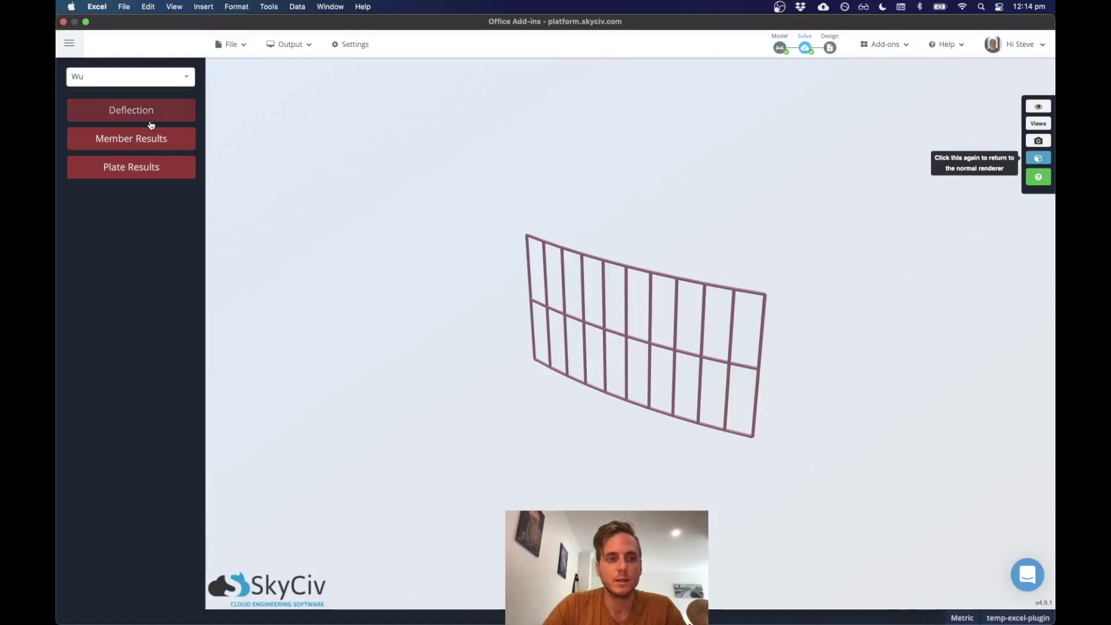
left_click(148, 119)
left_click(130, 152)
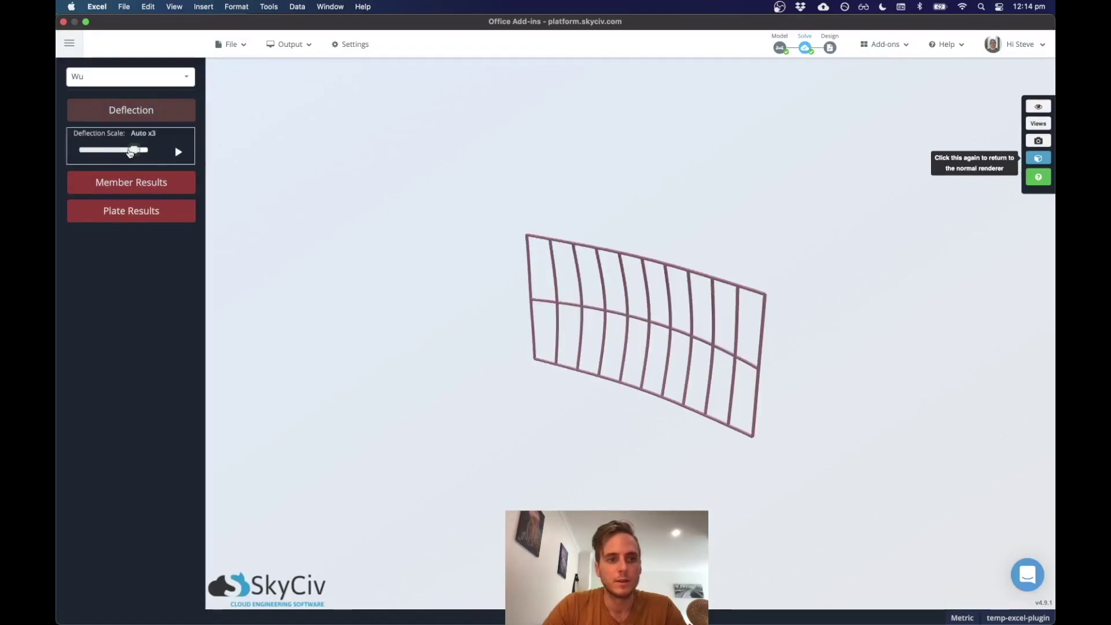
left_click_drag(368, 279, 474, 390)
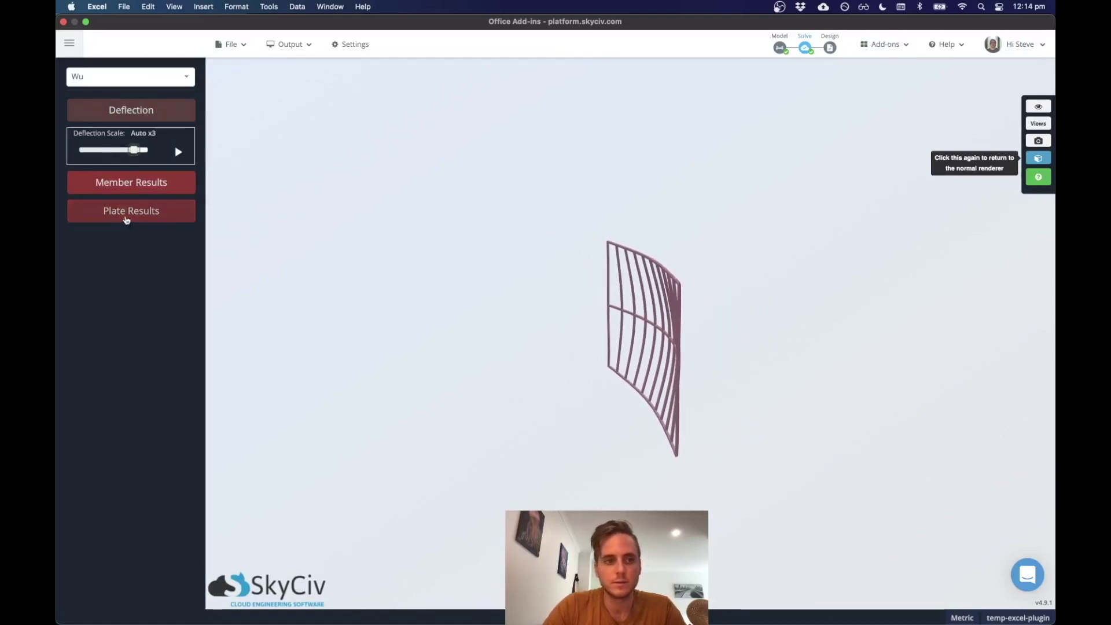
Step: Color the rendered members by their Axial Force results and inspect the facade from the front
left_click(110, 184)
left_click(128, 209)
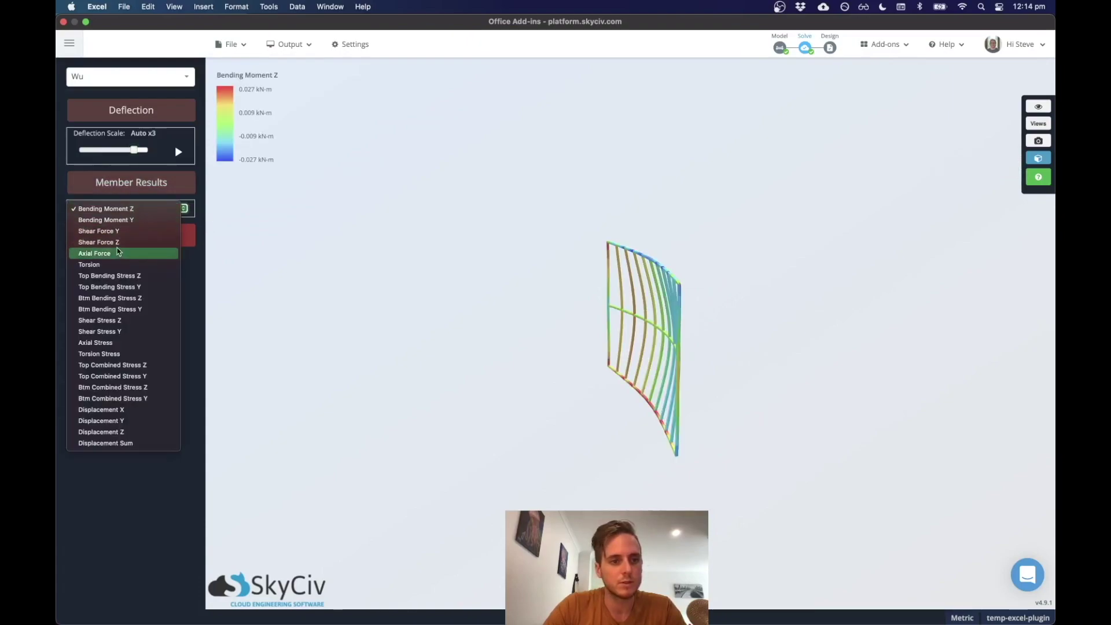
left_click(102, 251)
left_click_drag(498, 378, 549, 384)
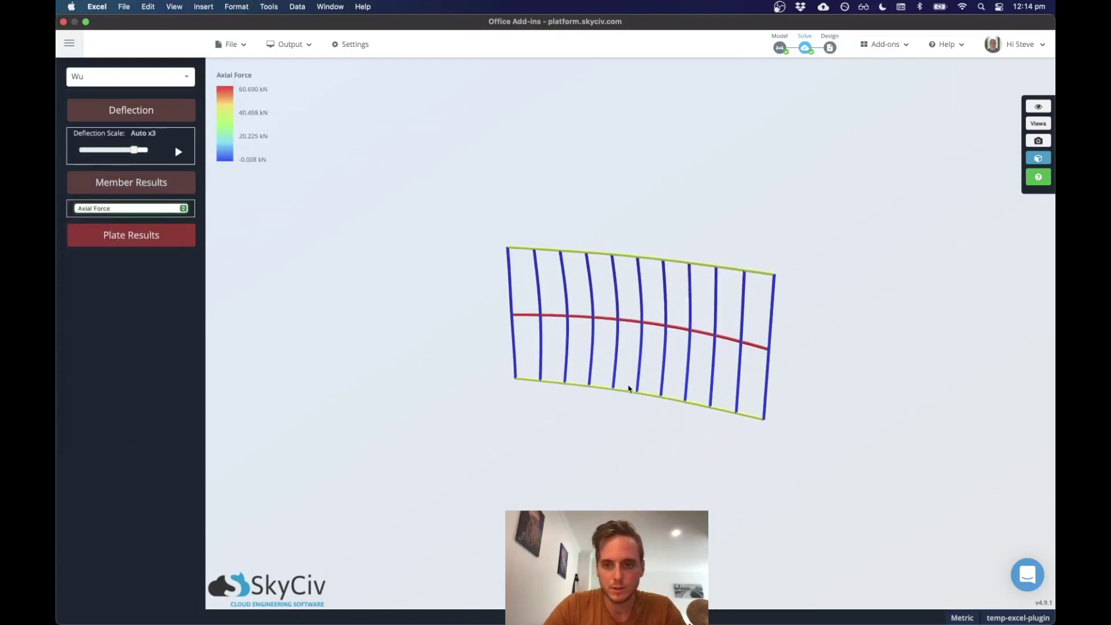
Step: Change the member result contours to Displacement Sum and inspect the facade
left_click(124, 209)
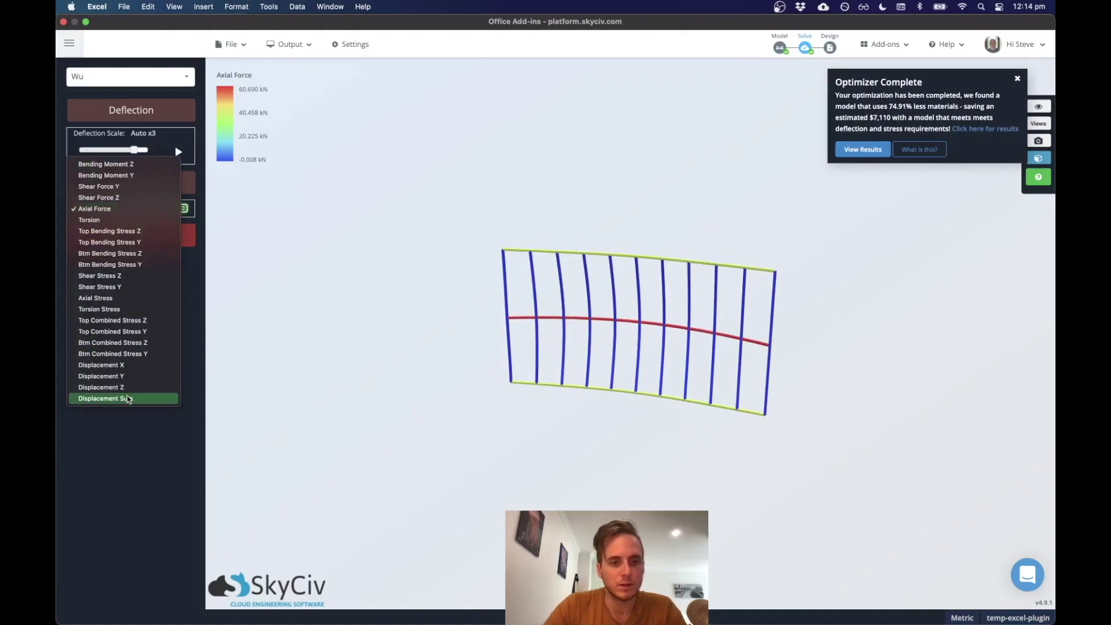
left_click(137, 398)
mouse_move(605, 454)
left_mouse_down()
mouse_move(355, 438)
mouse_move(602, 443)
left_mouse_up()
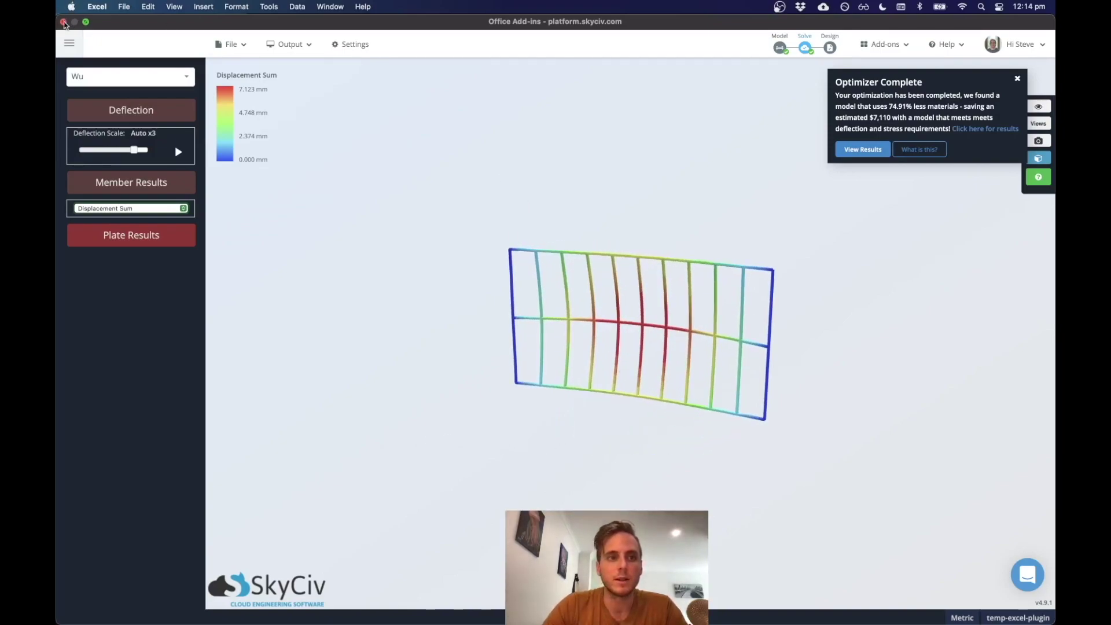
Step: Close the S3D window to return to the Excel workbook, and close the add-in's render view
left_click(64, 22)
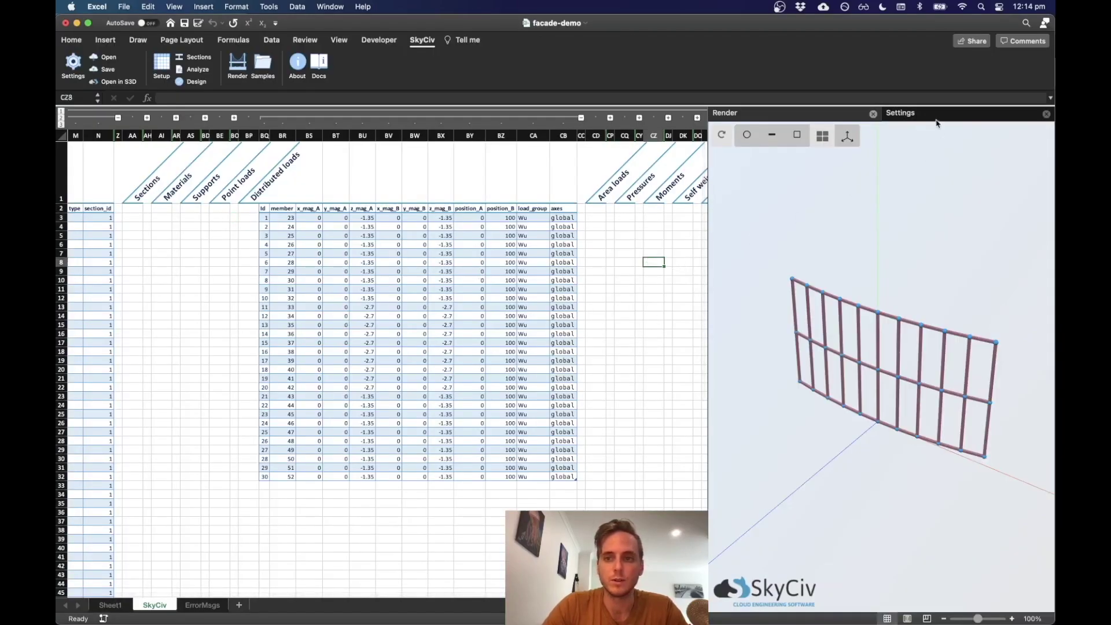
left_click(1014, 113)
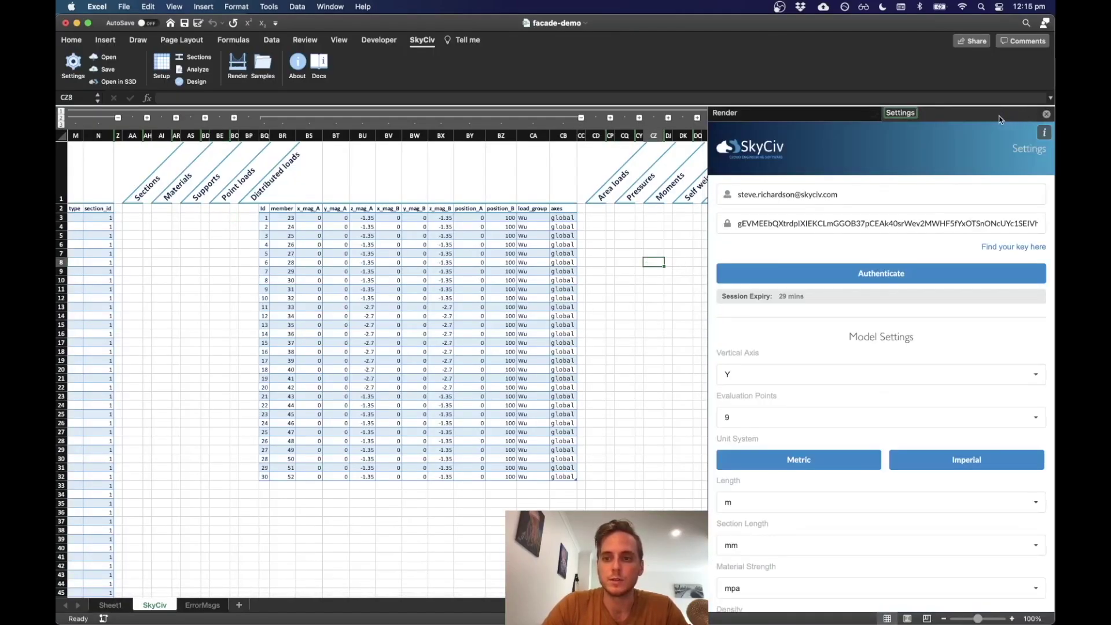
left_click(845, 114)
left_click(874, 115)
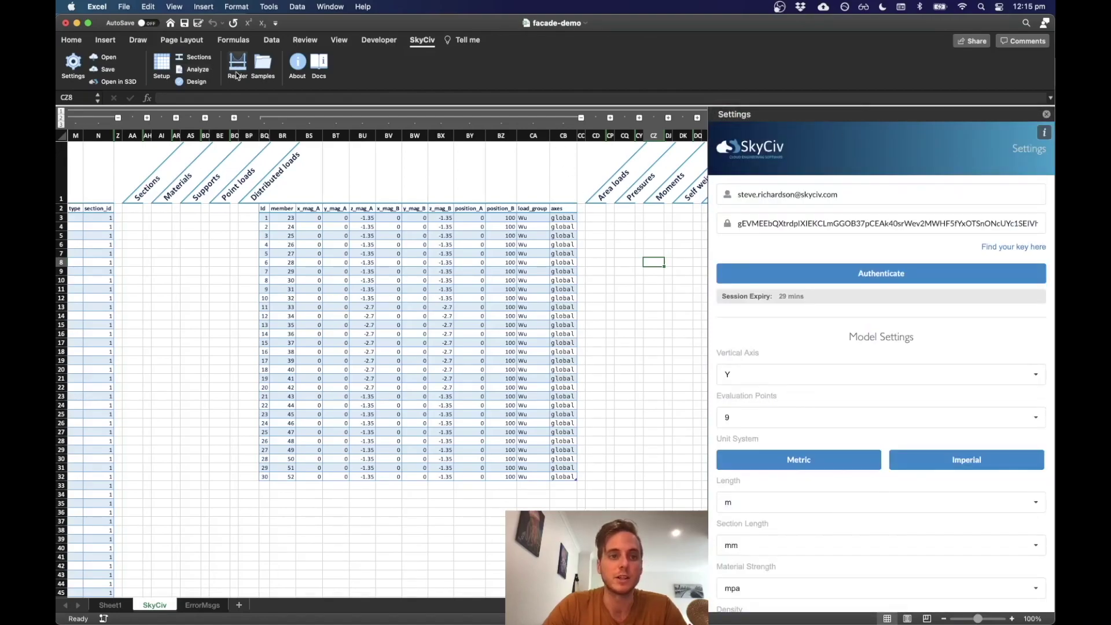
Step: Run a Linear Static analysis from the Excel add-in with the results filtered to Envelope Absolute Max
left_click(197, 69)
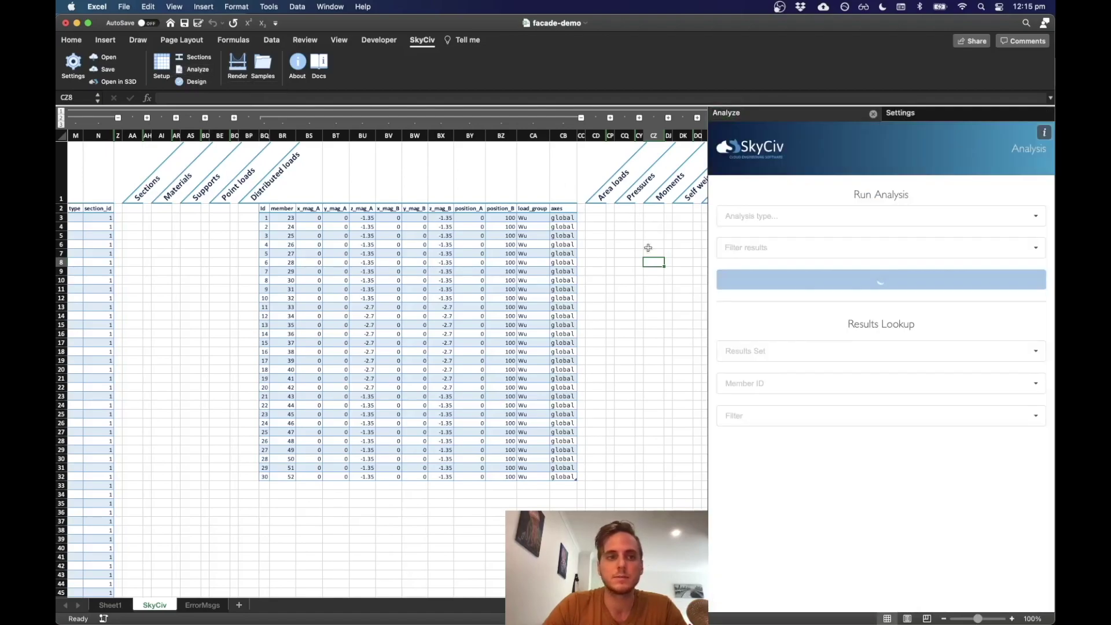
left_click(804, 223)
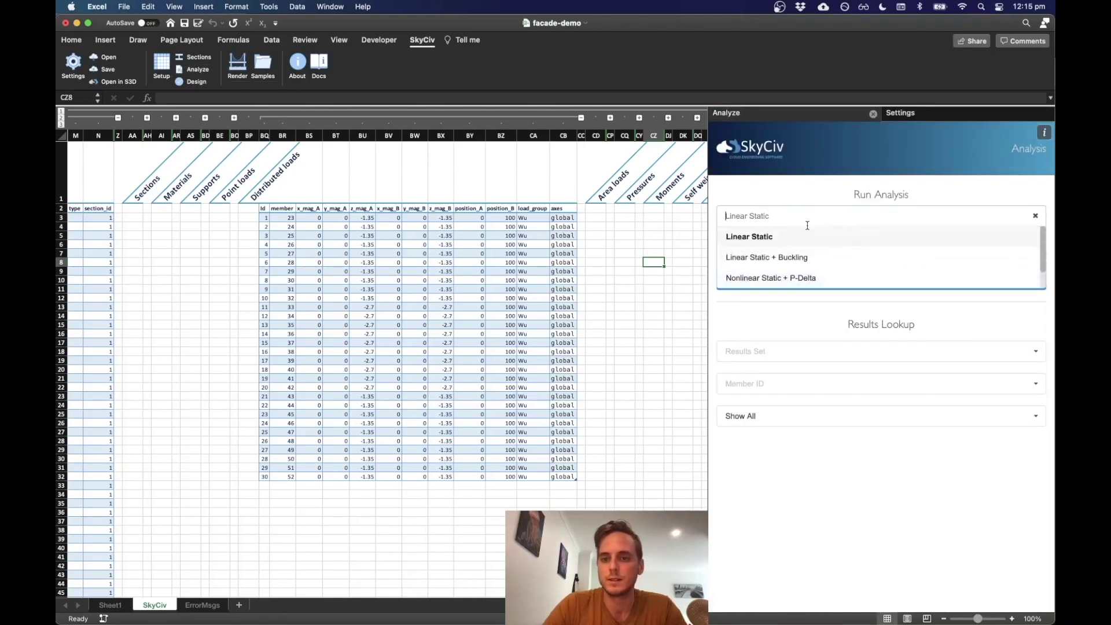
left_click(891, 236)
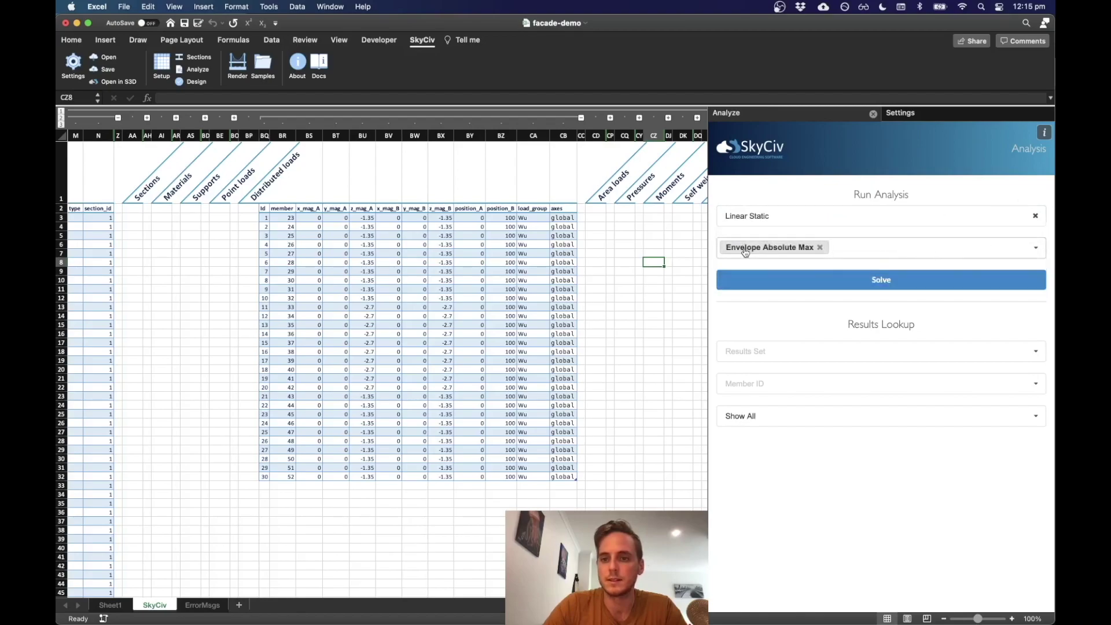
left_click(1038, 255)
scroll(881, 284, "down", 1)
scroll(880, 285, "up", 1)
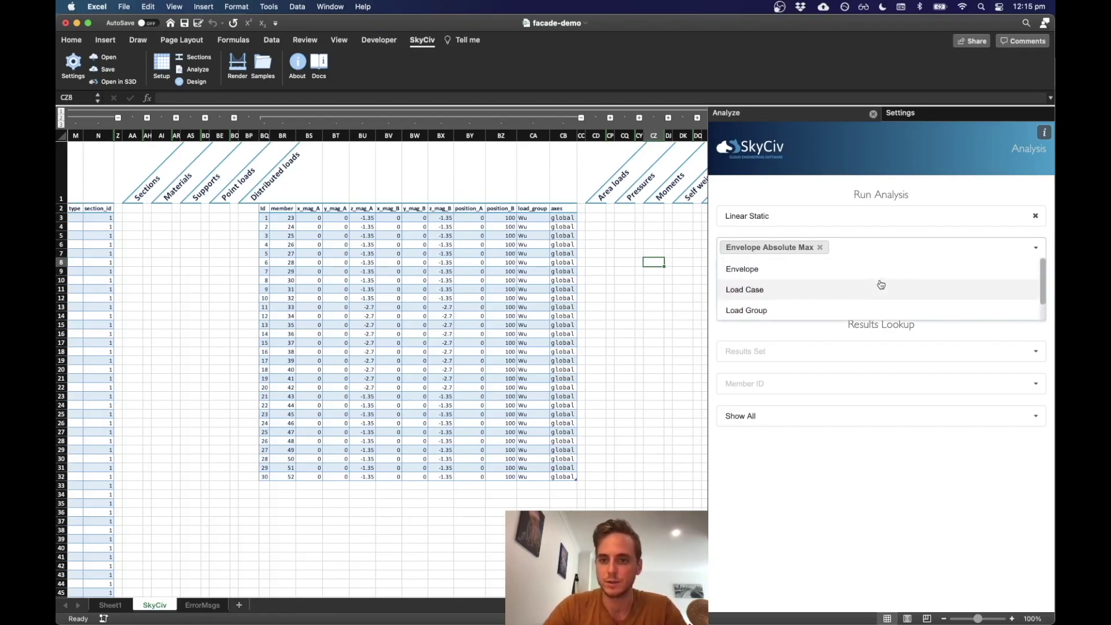
left_click(982, 191)
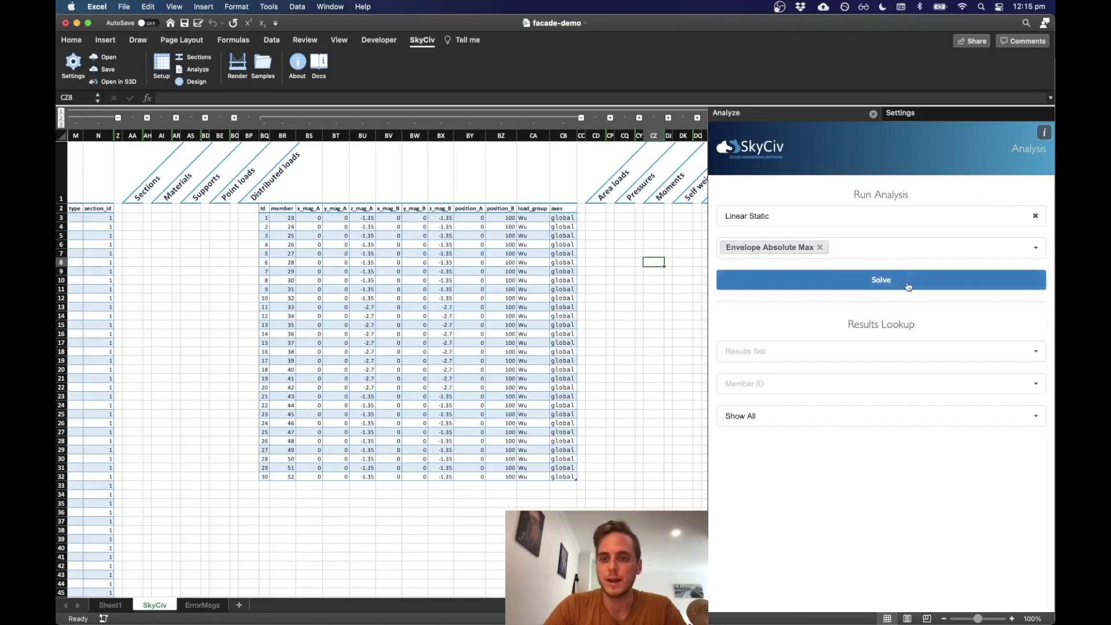
left_click(863, 286)
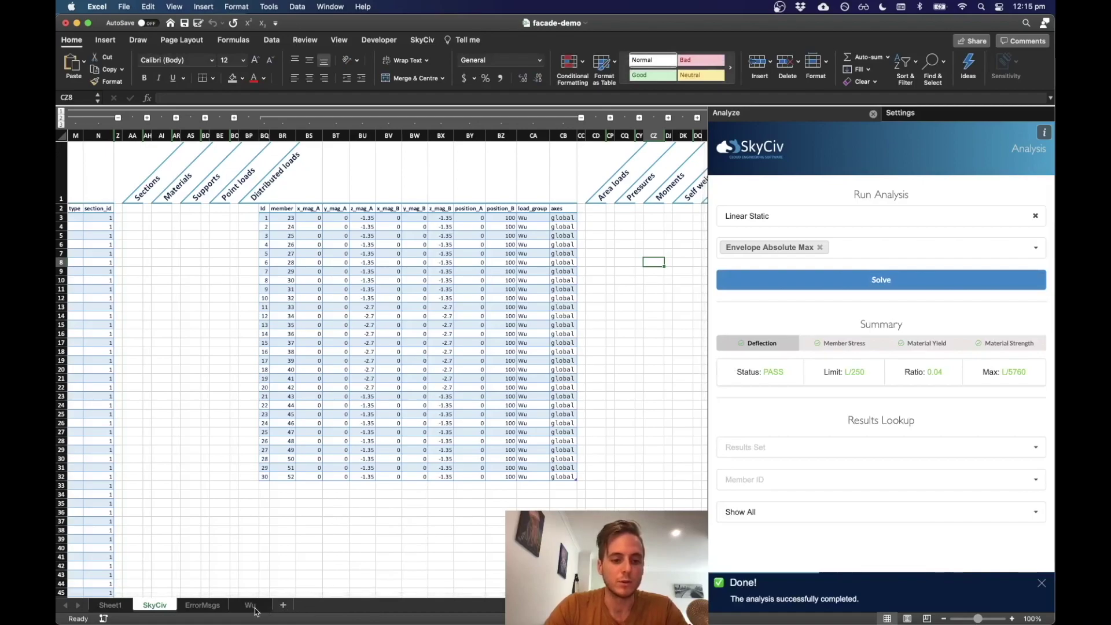
Step: Examine the member displacement and other result columns on the Wu analysis sheet
left_click(260, 608)
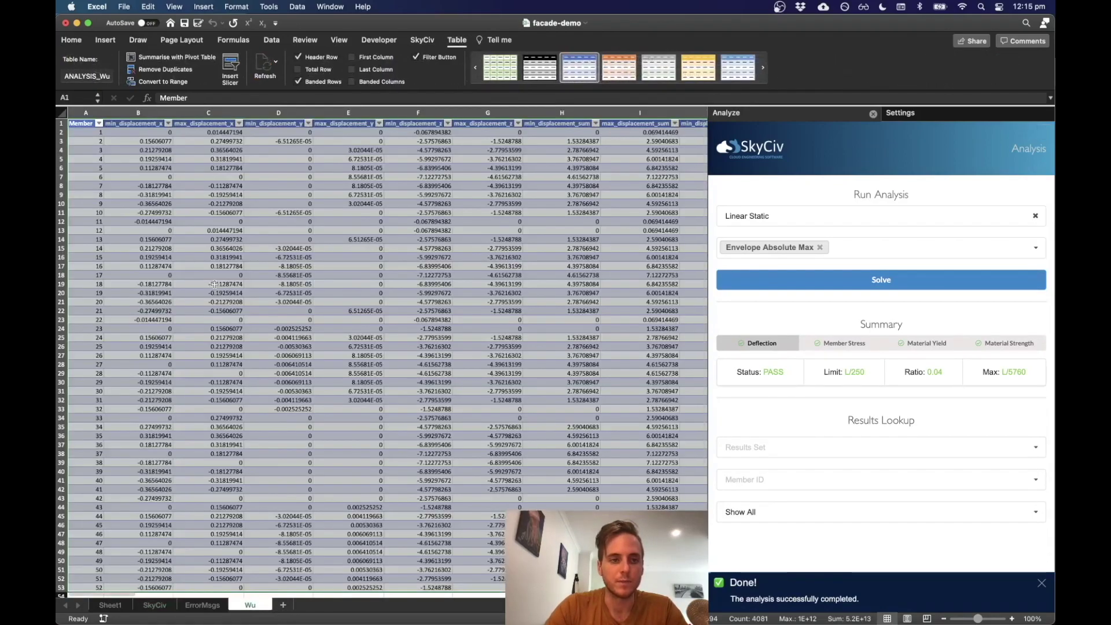
left_click(131, 158)
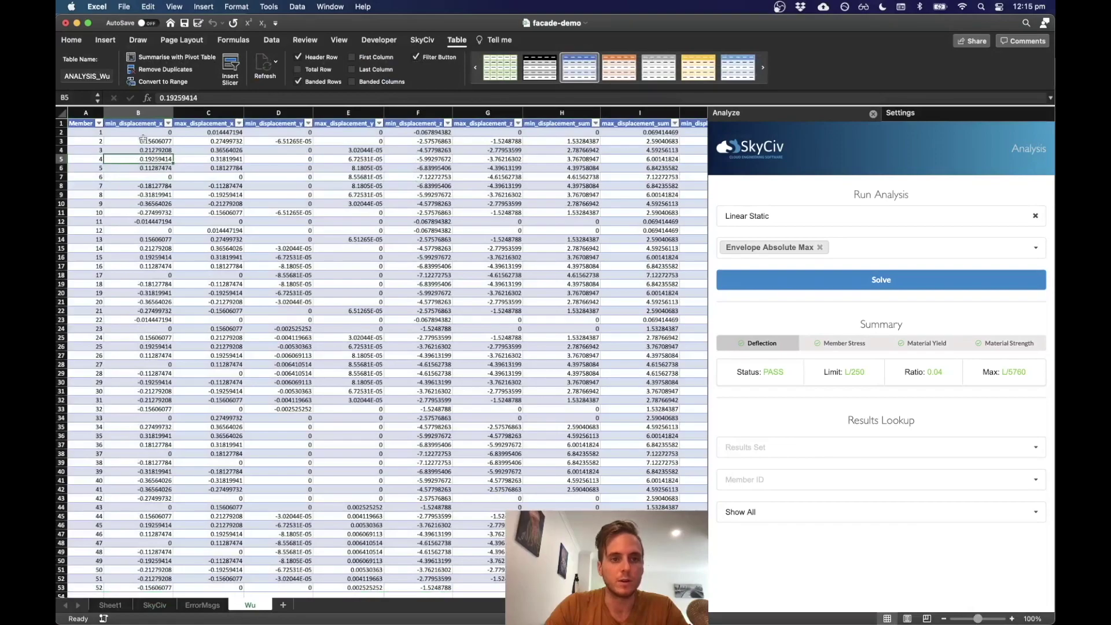
scroll(143, 139, "right", 2)
scroll(163, 145, "left", 2)
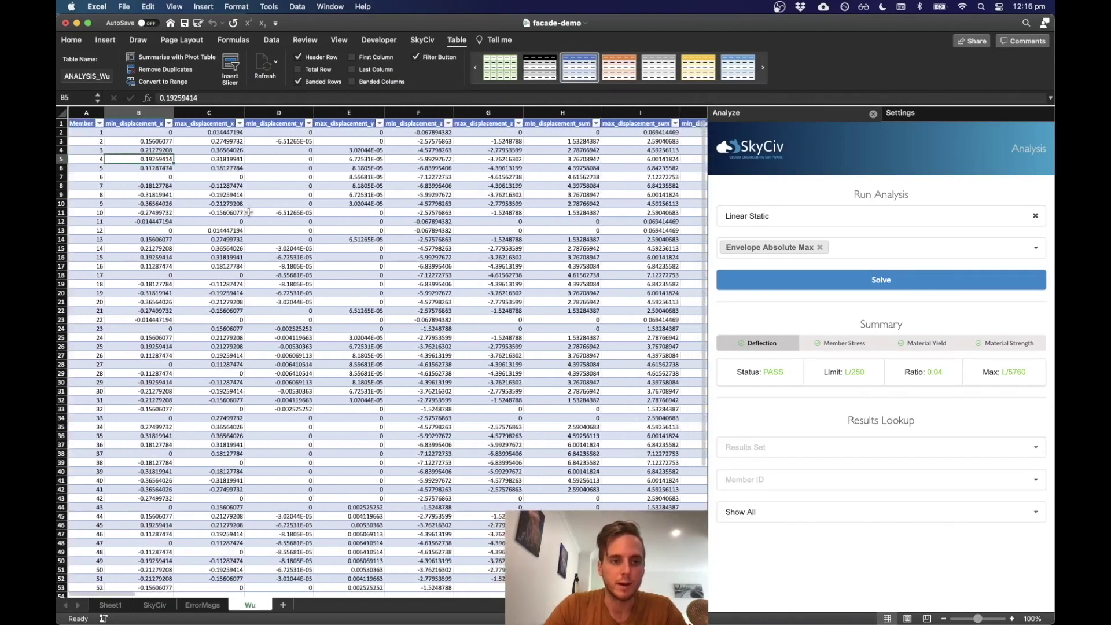
key("ctrl+Home")
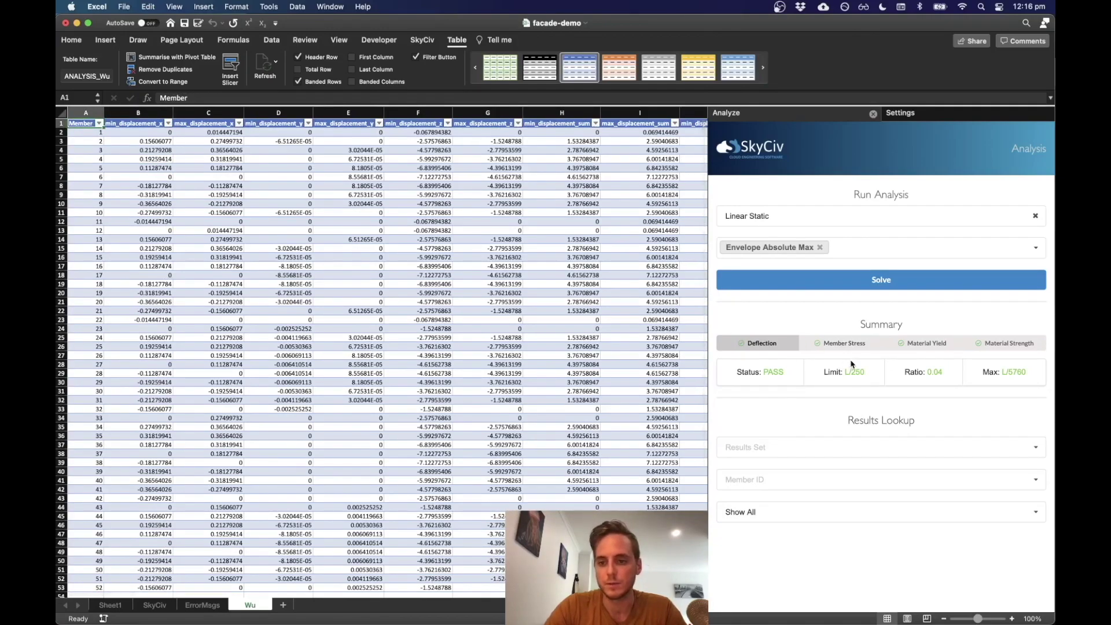
Step: Look up the Axial results of member 3 in the Wu results set, and close the analysis pane
left_click(857, 447)
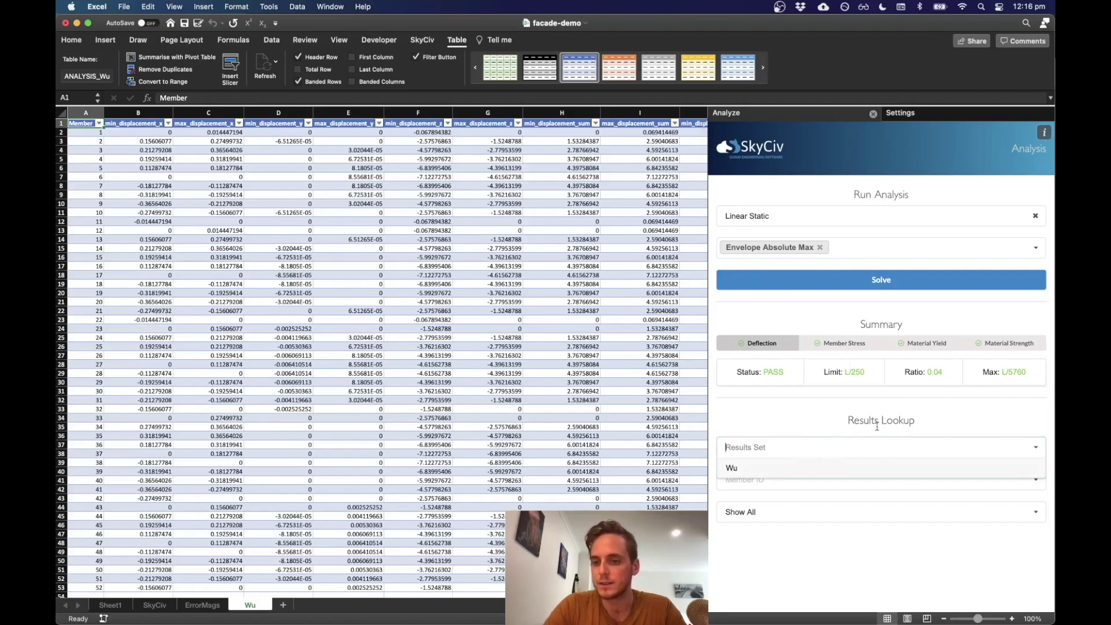
left_click(732, 468)
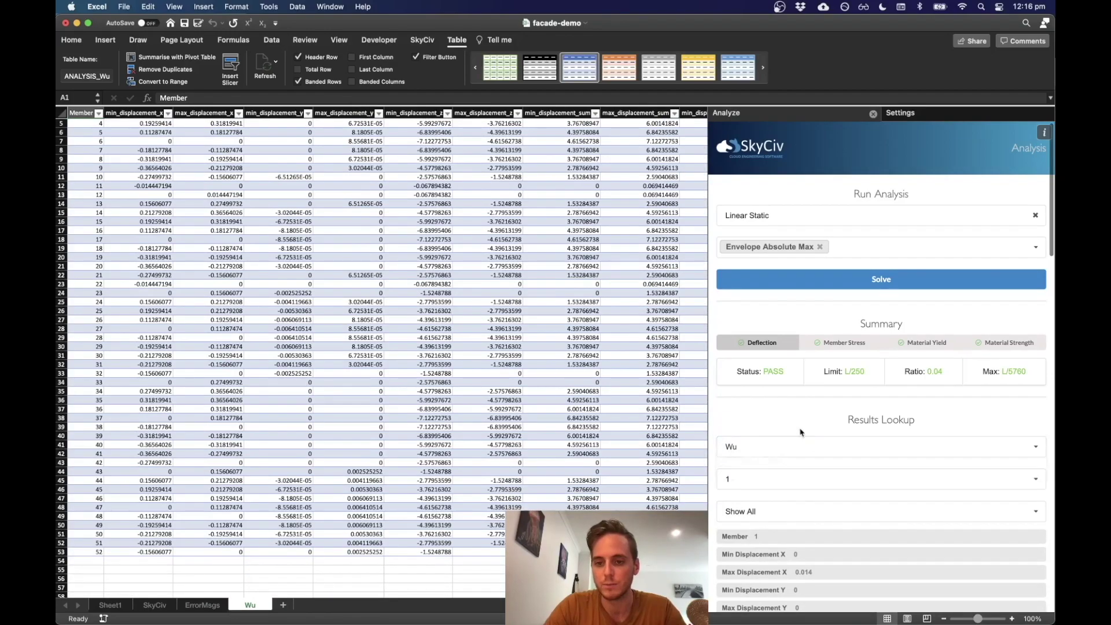
left_click(770, 478)
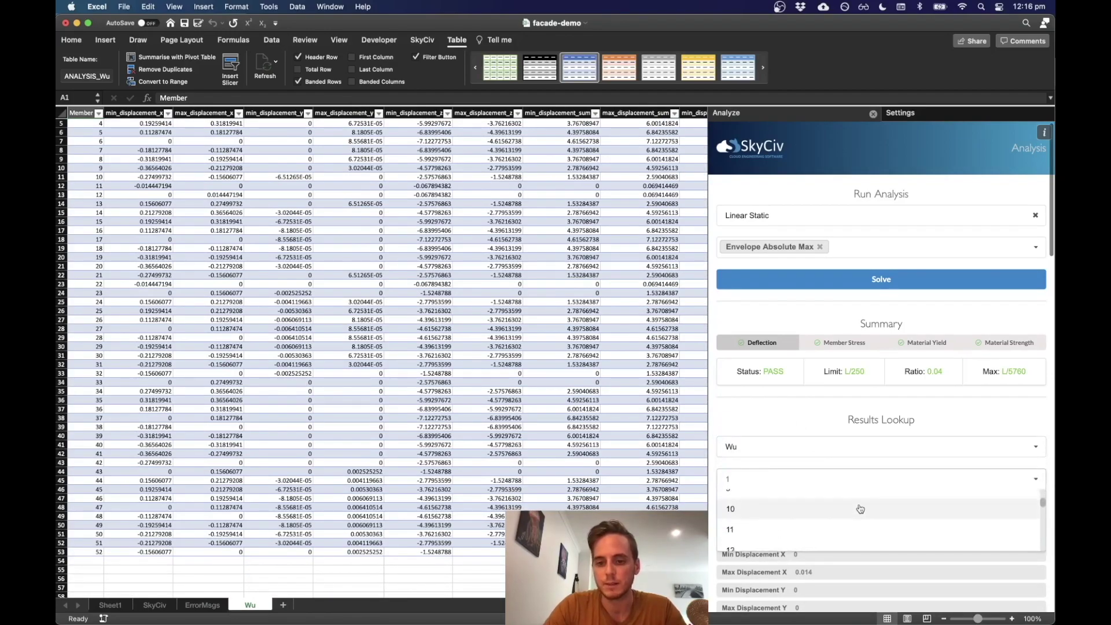
left_click(793, 442)
left_click(807, 511)
scroll(820, 473, "down", 3)
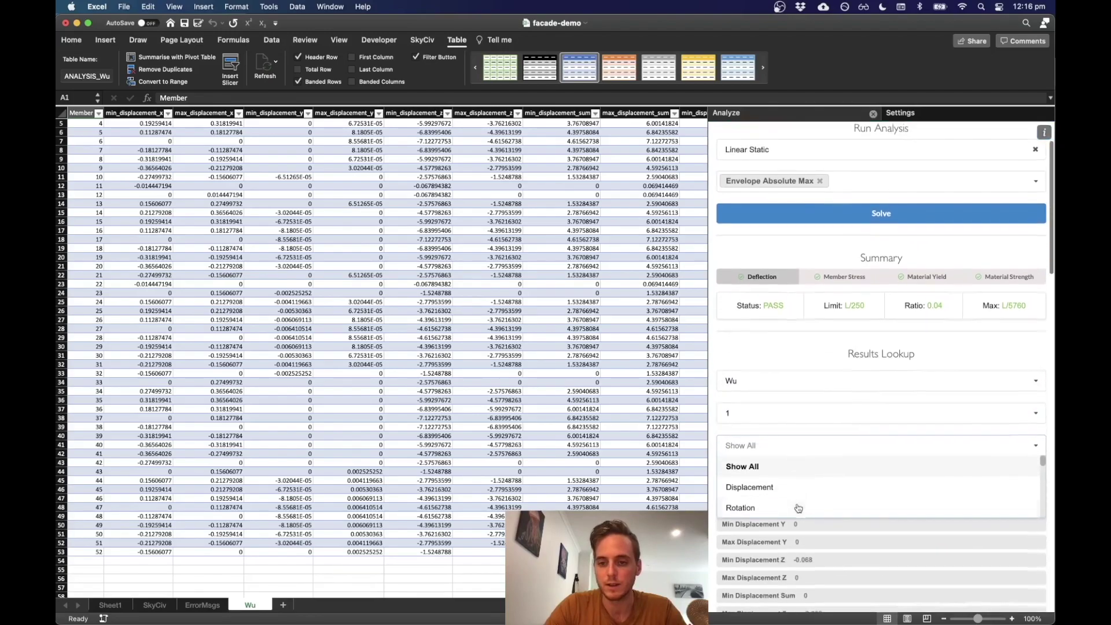
scroll(821, 473, "down", 1)
left_click(795, 507)
left_click(778, 465)
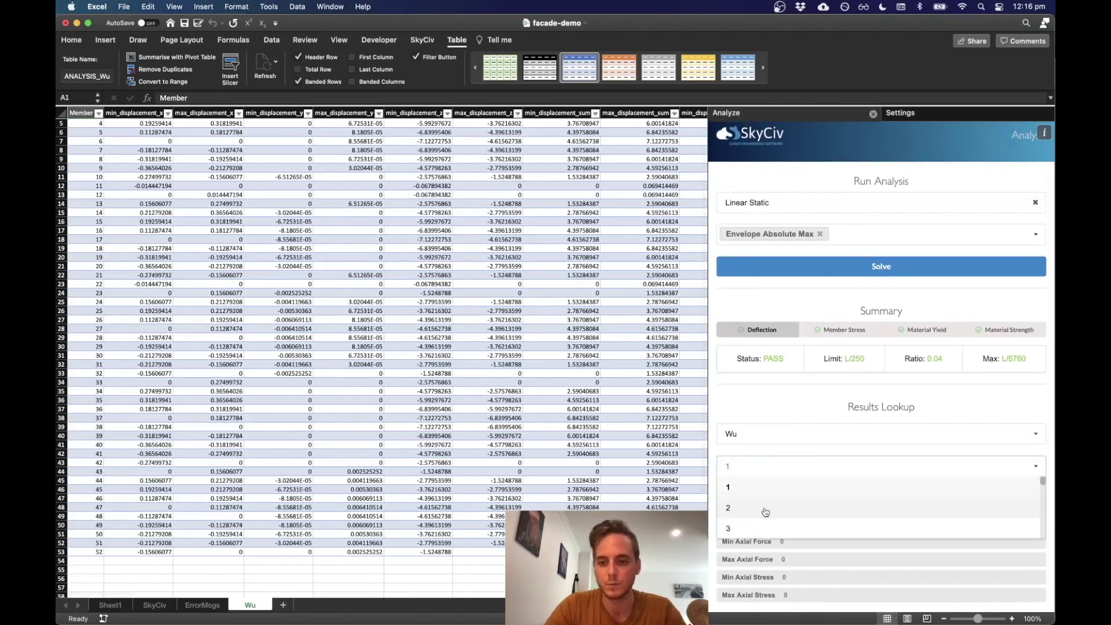
left_click(761, 526)
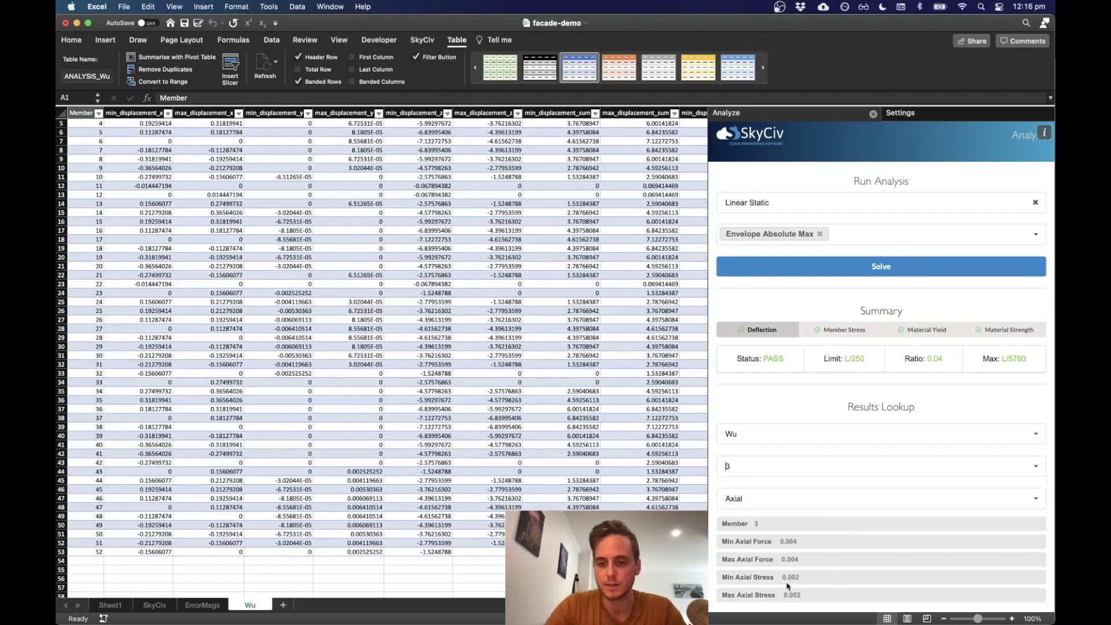
left_click(873, 115)
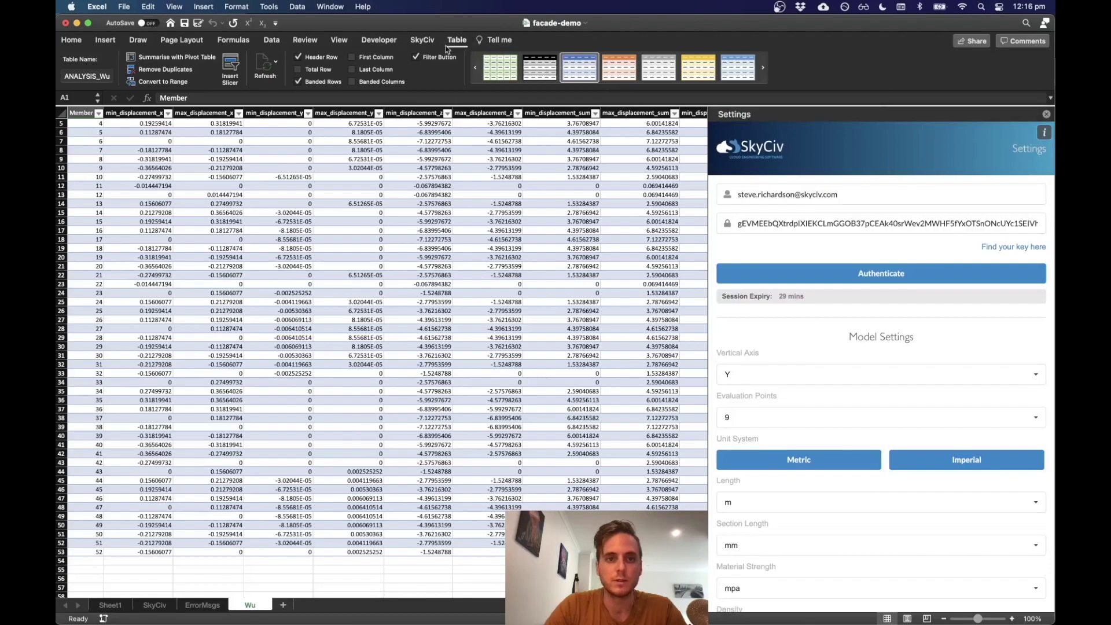
Step: Run a member design check from the Excel add-in using the AS 4100-1998 standard
left_click(422, 39)
left_click(192, 81)
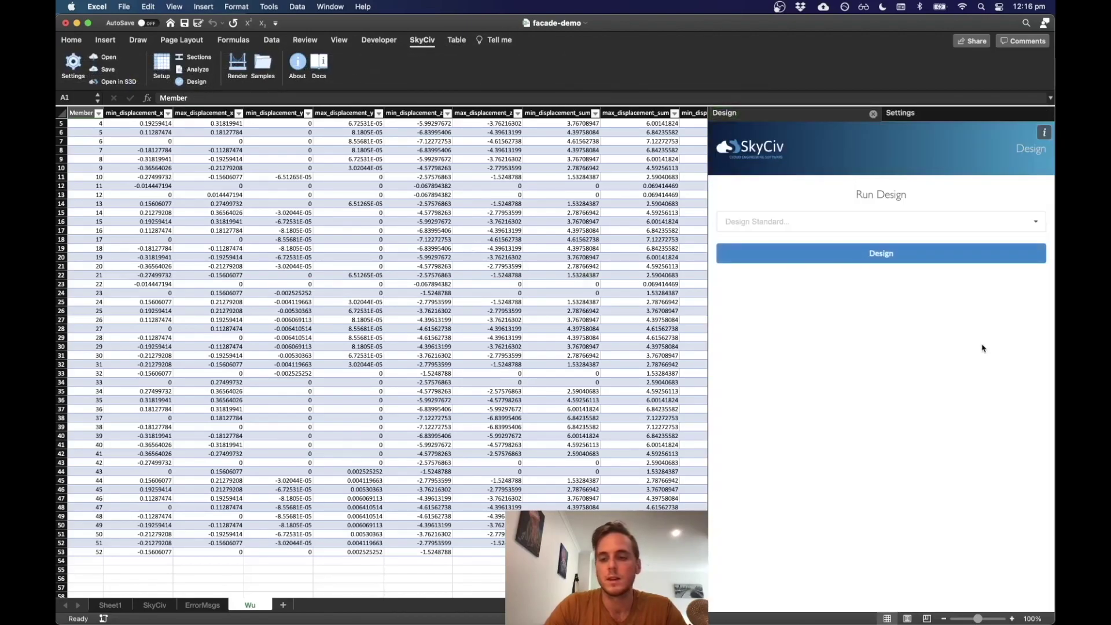
left_click(845, 225)
scroll(779, 260, "down", 5)
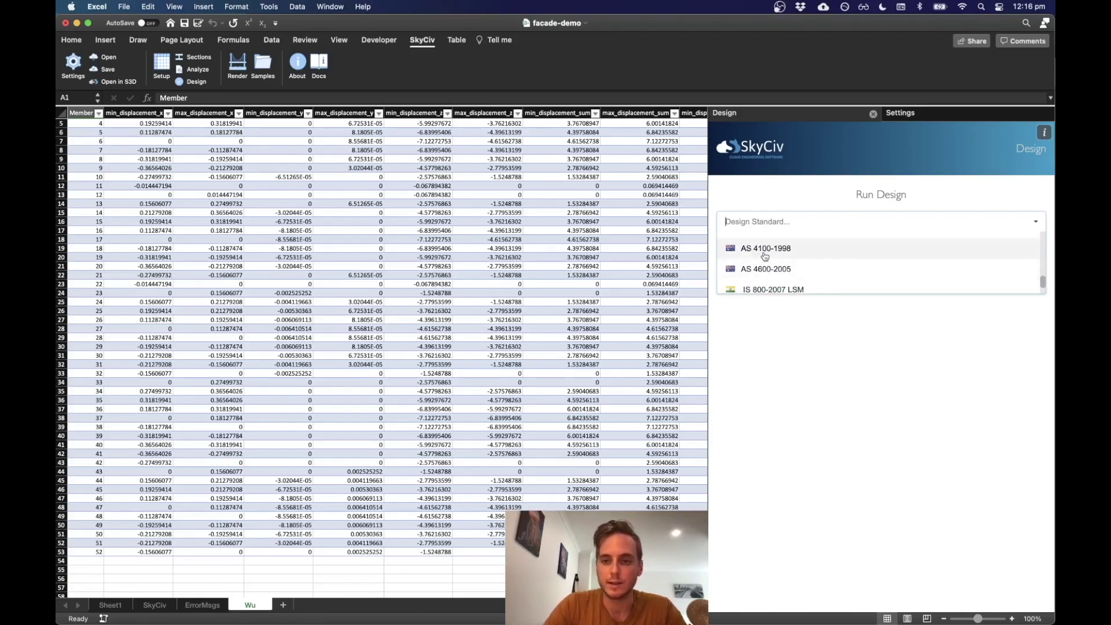
left_click(765, 254)
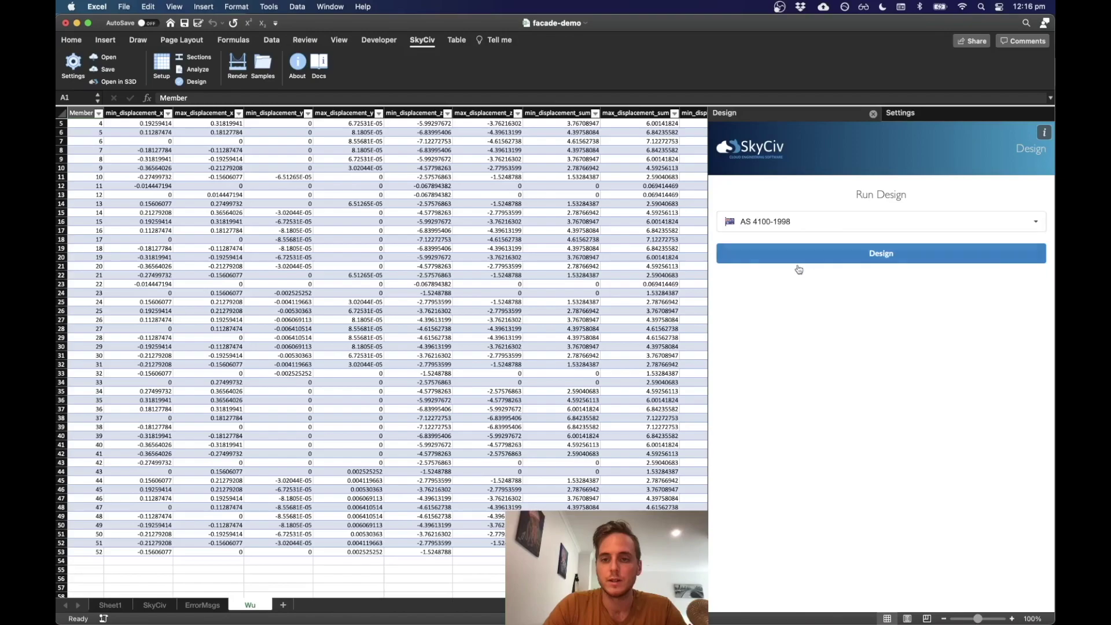
left_click(854, 256)
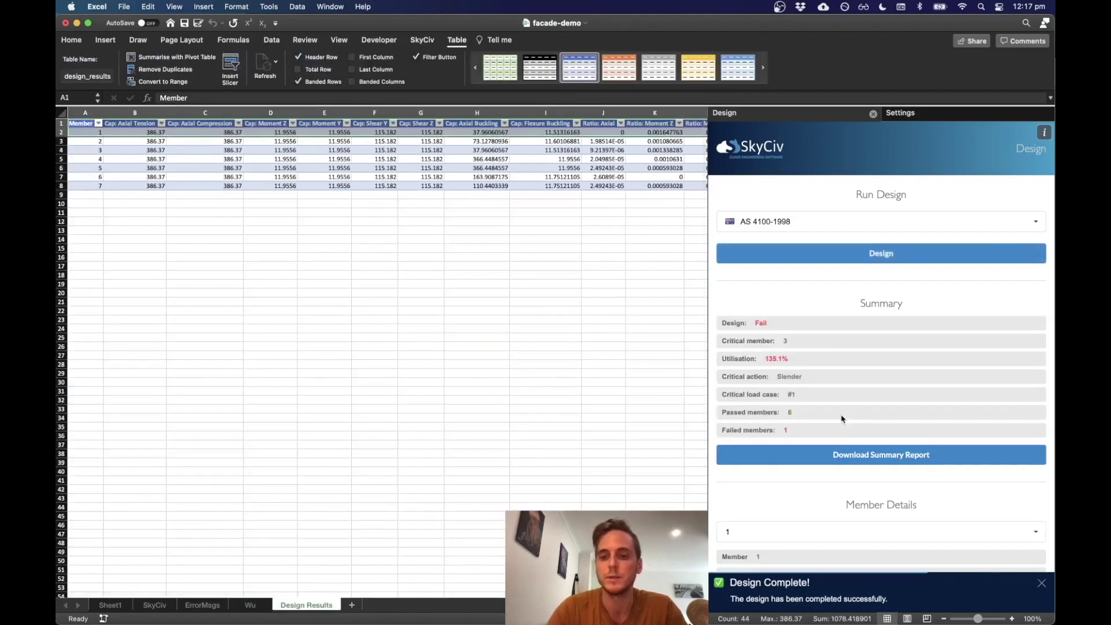
Step: Examine the design summary and the capacities and ratios of member 1, and close the design pane
scroll(841, 417, "down", 3)
left_click(804, 359)
scroll(803, 402, "down", 2)
scroll(804, 402, "down", 2)
left_click(820, 474)
scroll(819, 473, "down", 1)
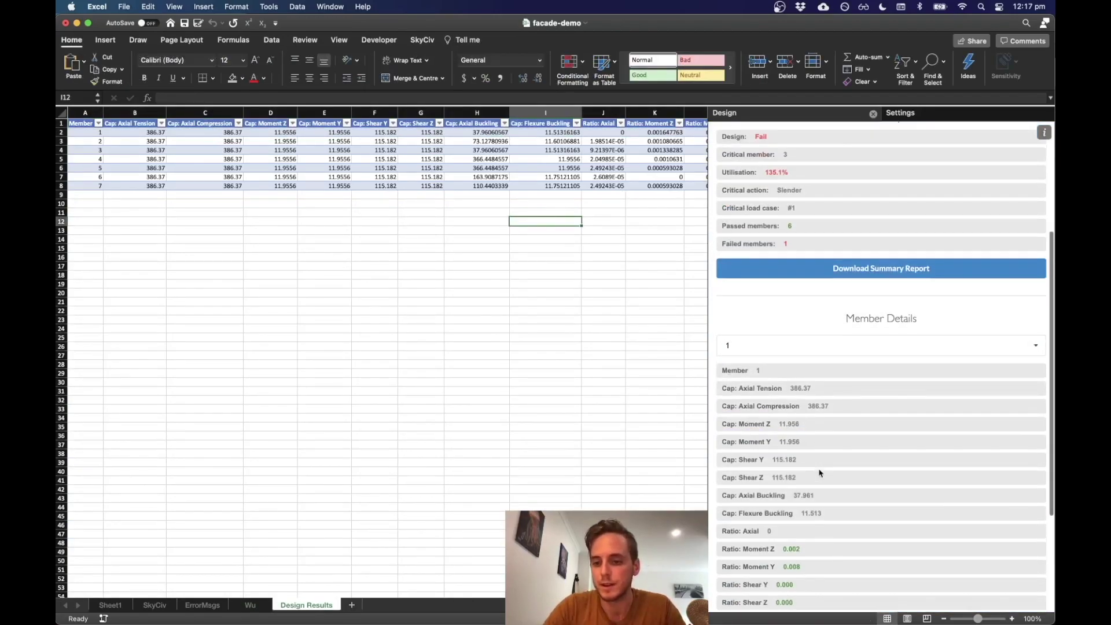
scroll(819, 473, "down", 3)
scroll(810, 270, "up", 1)
scroll(810, 271, "up", 5)
left_click(873, 115)
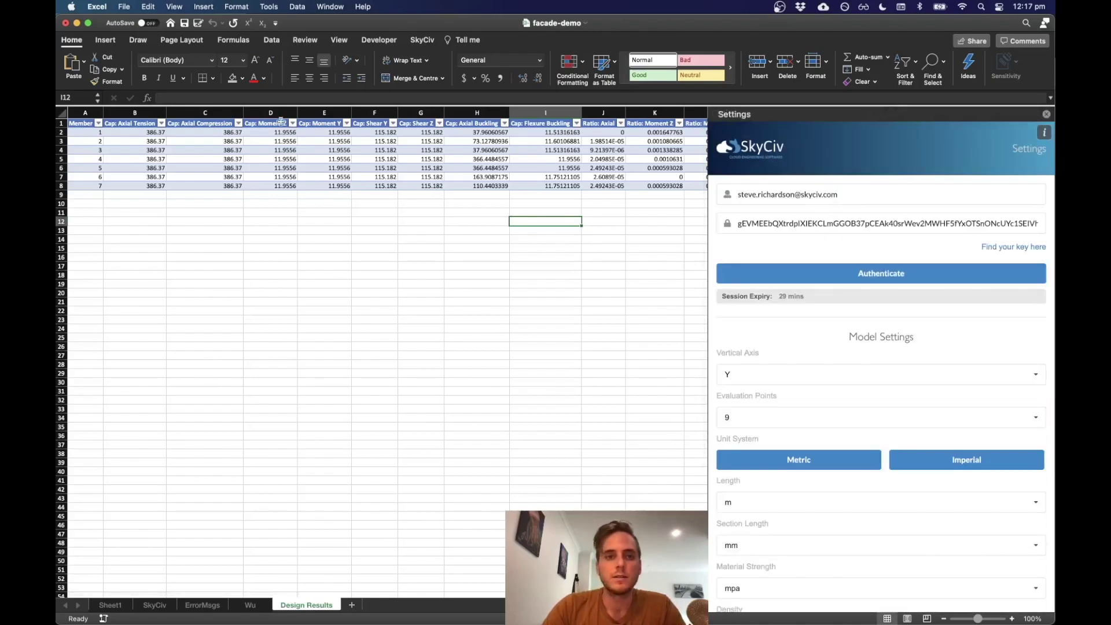
left_click(422, 39)
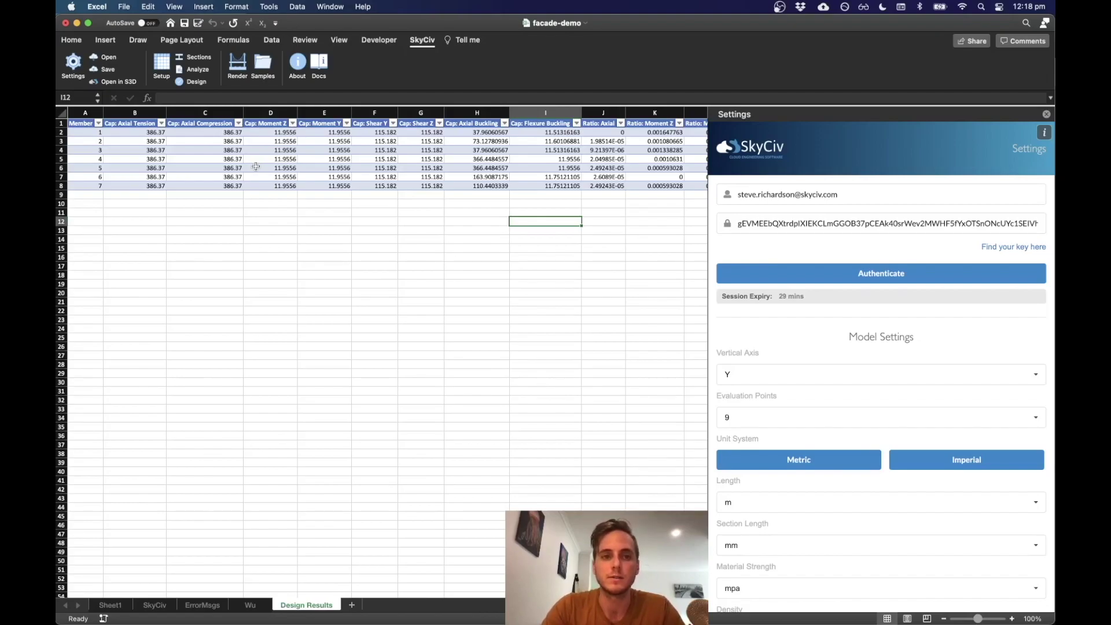
left_click(261, 150)
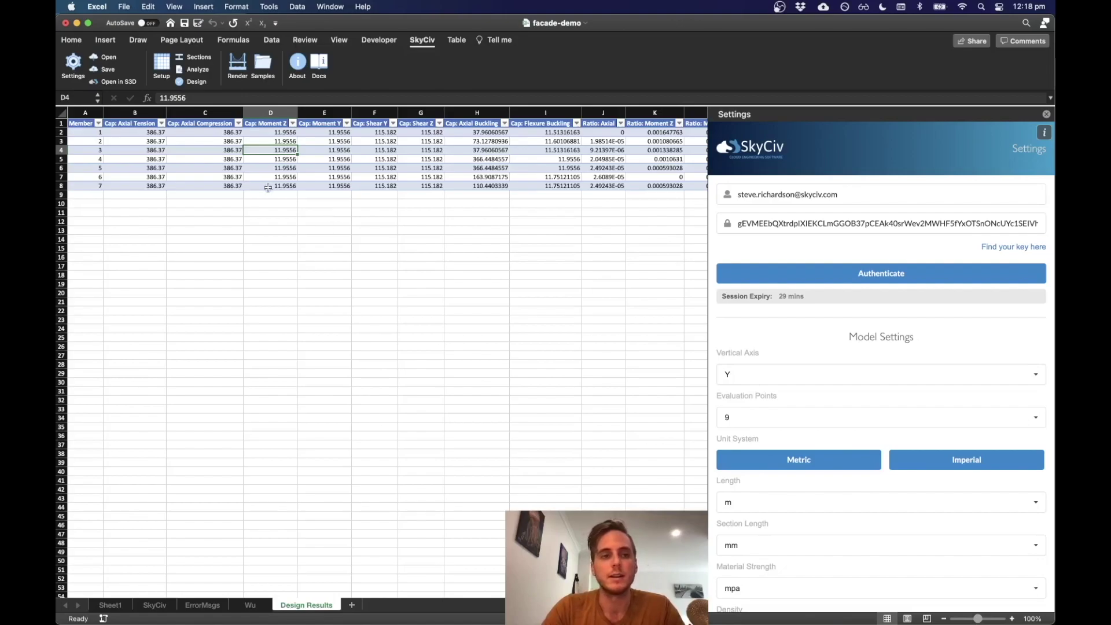
left_click(189, 142)
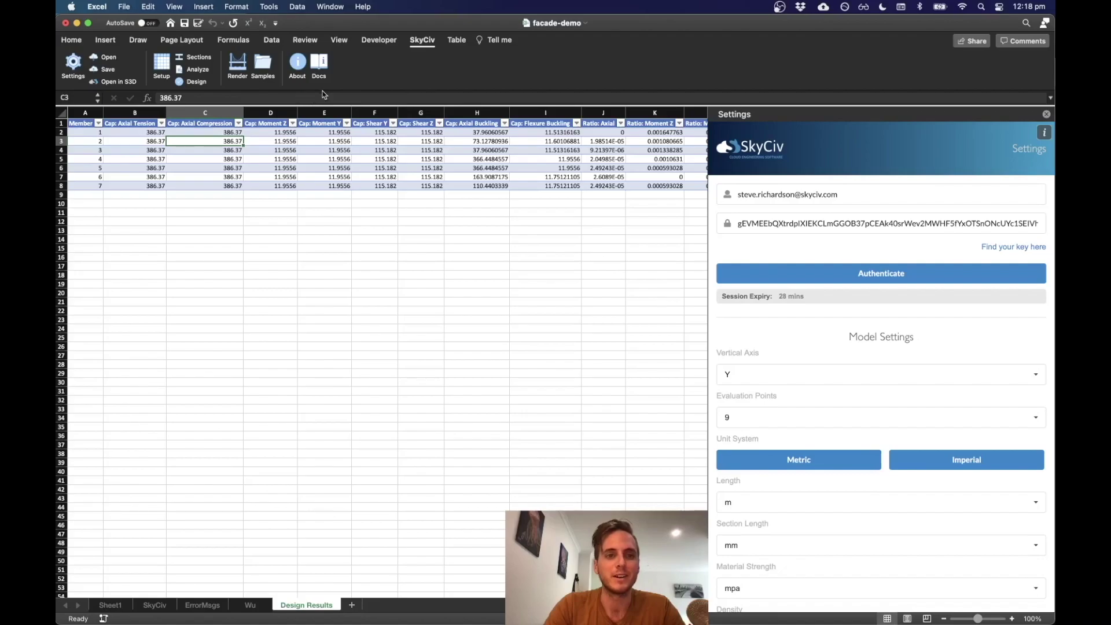
left_click(318, 221)
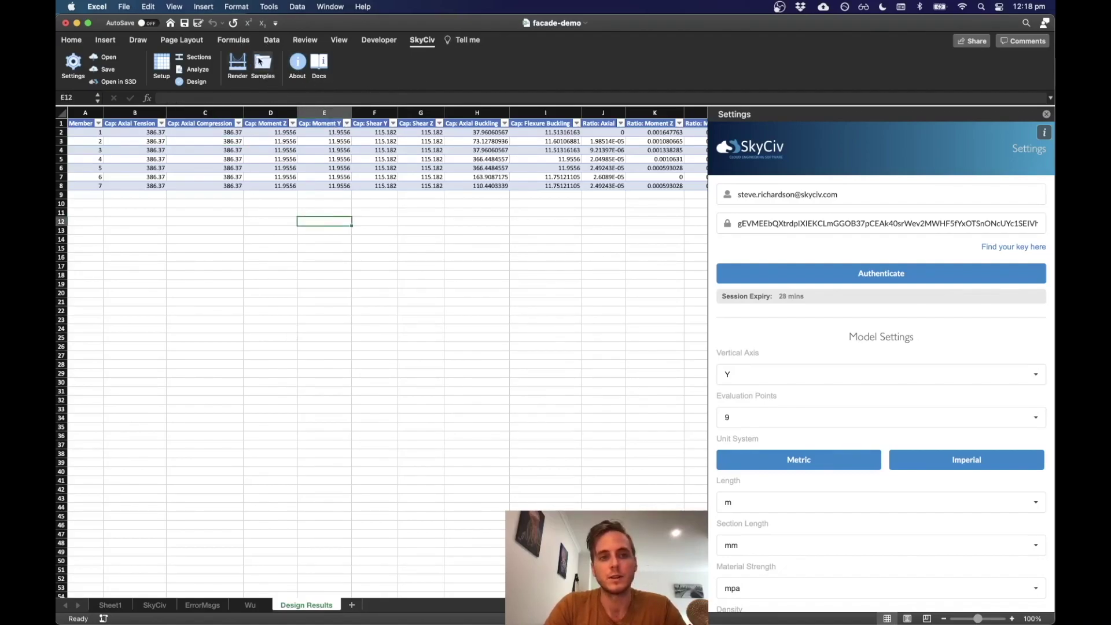
Step: Browse the SkyCiv sample models in the metric and imperial sets, and return to the metric set
left_click(261, 61)
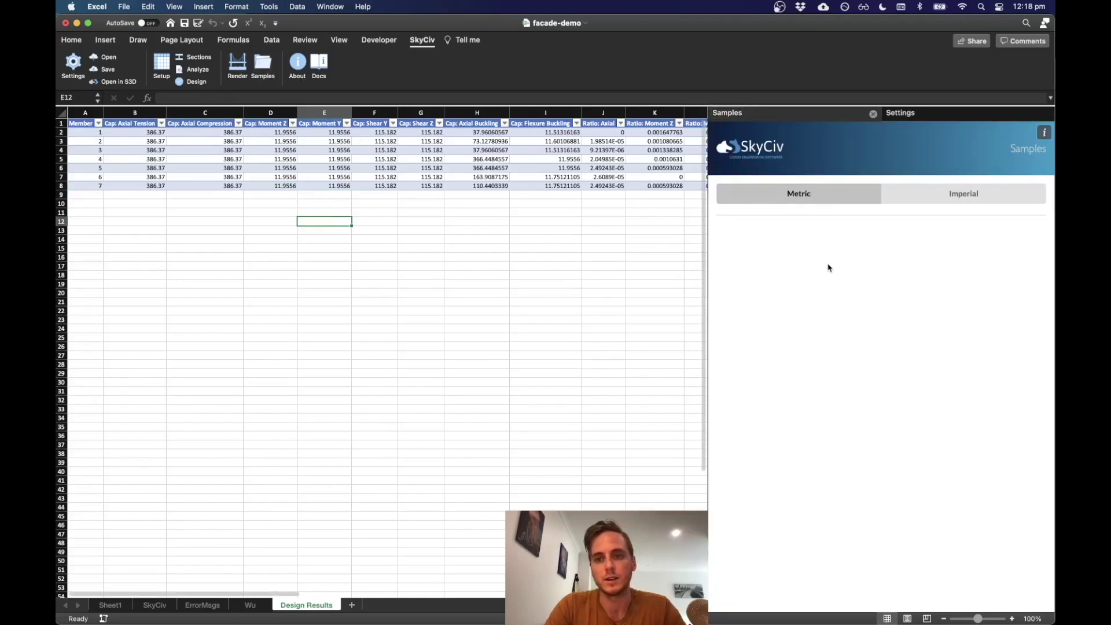
left_click(843, 203)
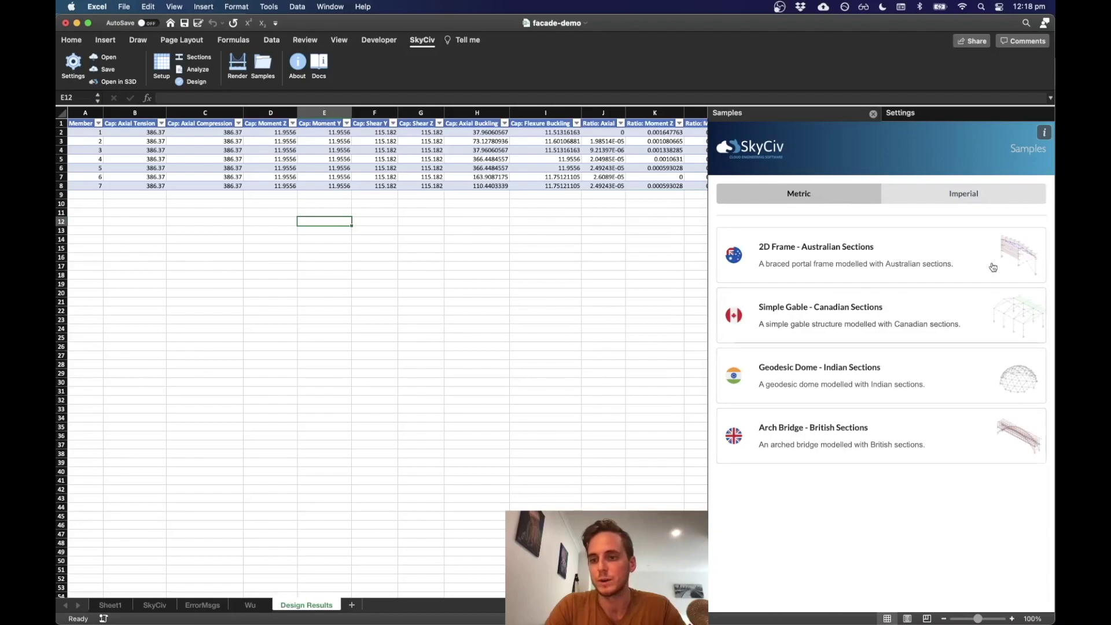
left_click(945, 195)
left_click(824, 197)
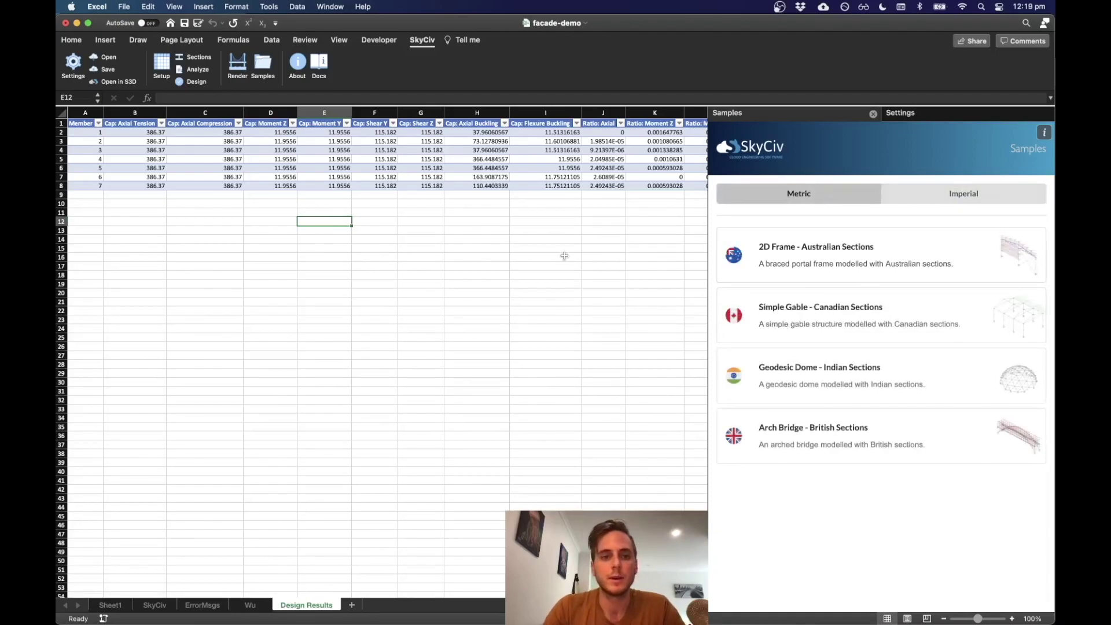